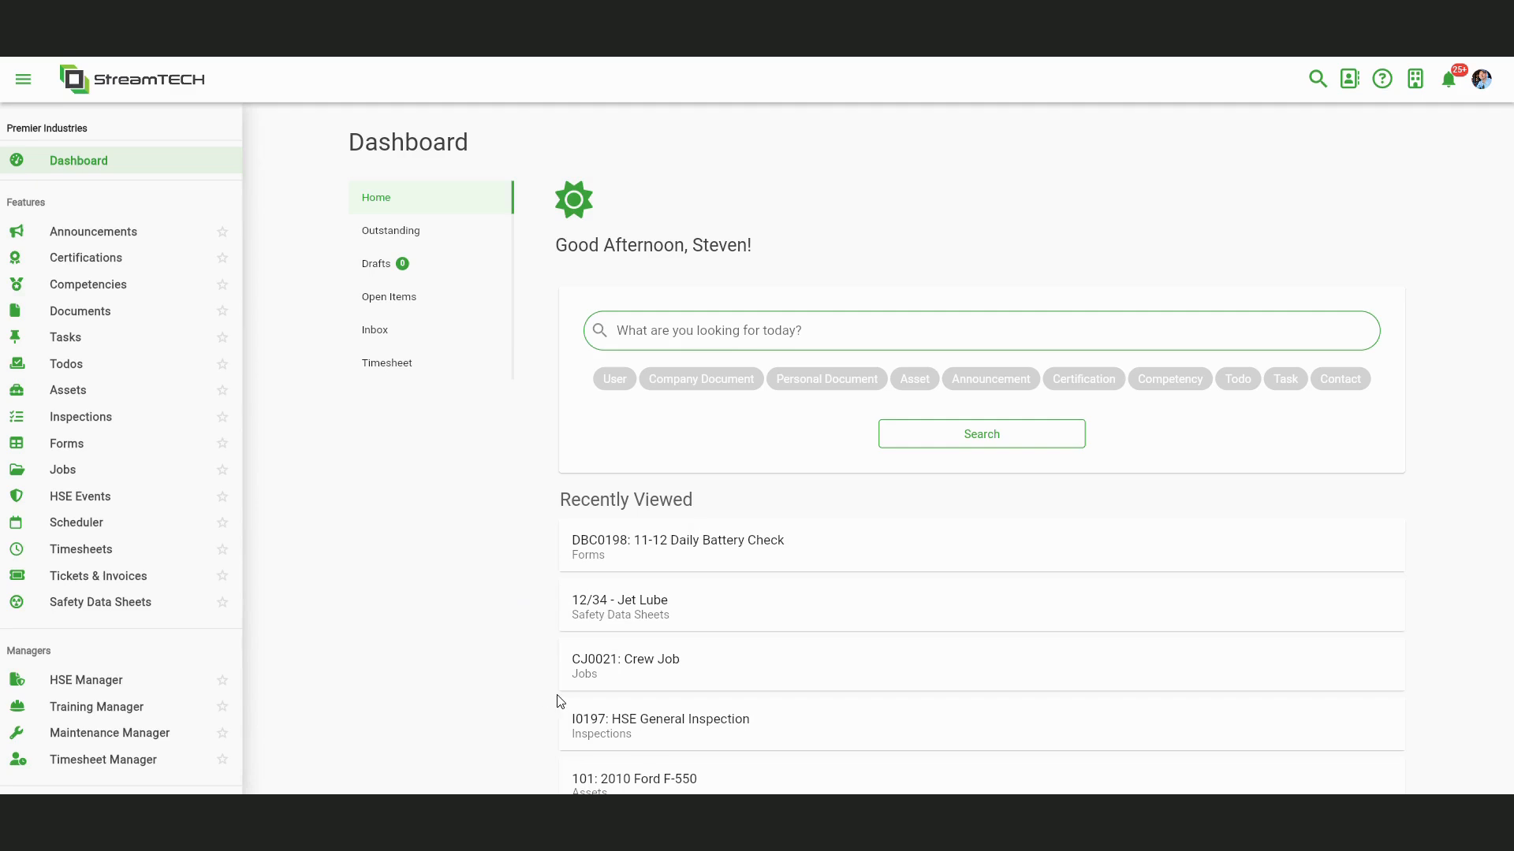
- Review the dashboard's outstanding items, drafts, open items including open forms, and the forms waiting in the inbox
{"action": "left_click", "coordinate": [421, 236]}
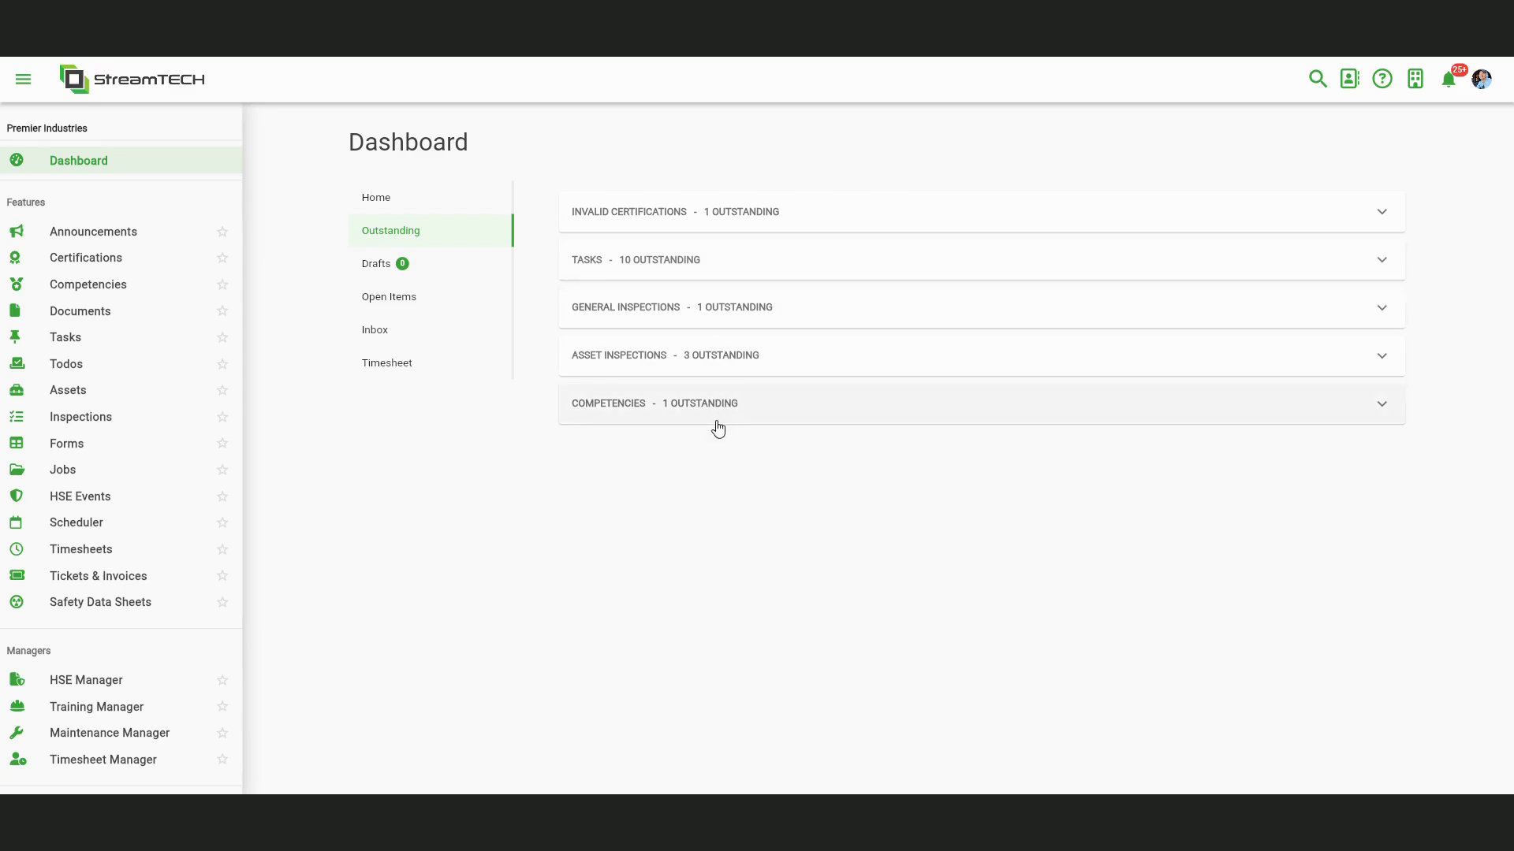
{"action": "left_click", "coordinate": [388, 269]}
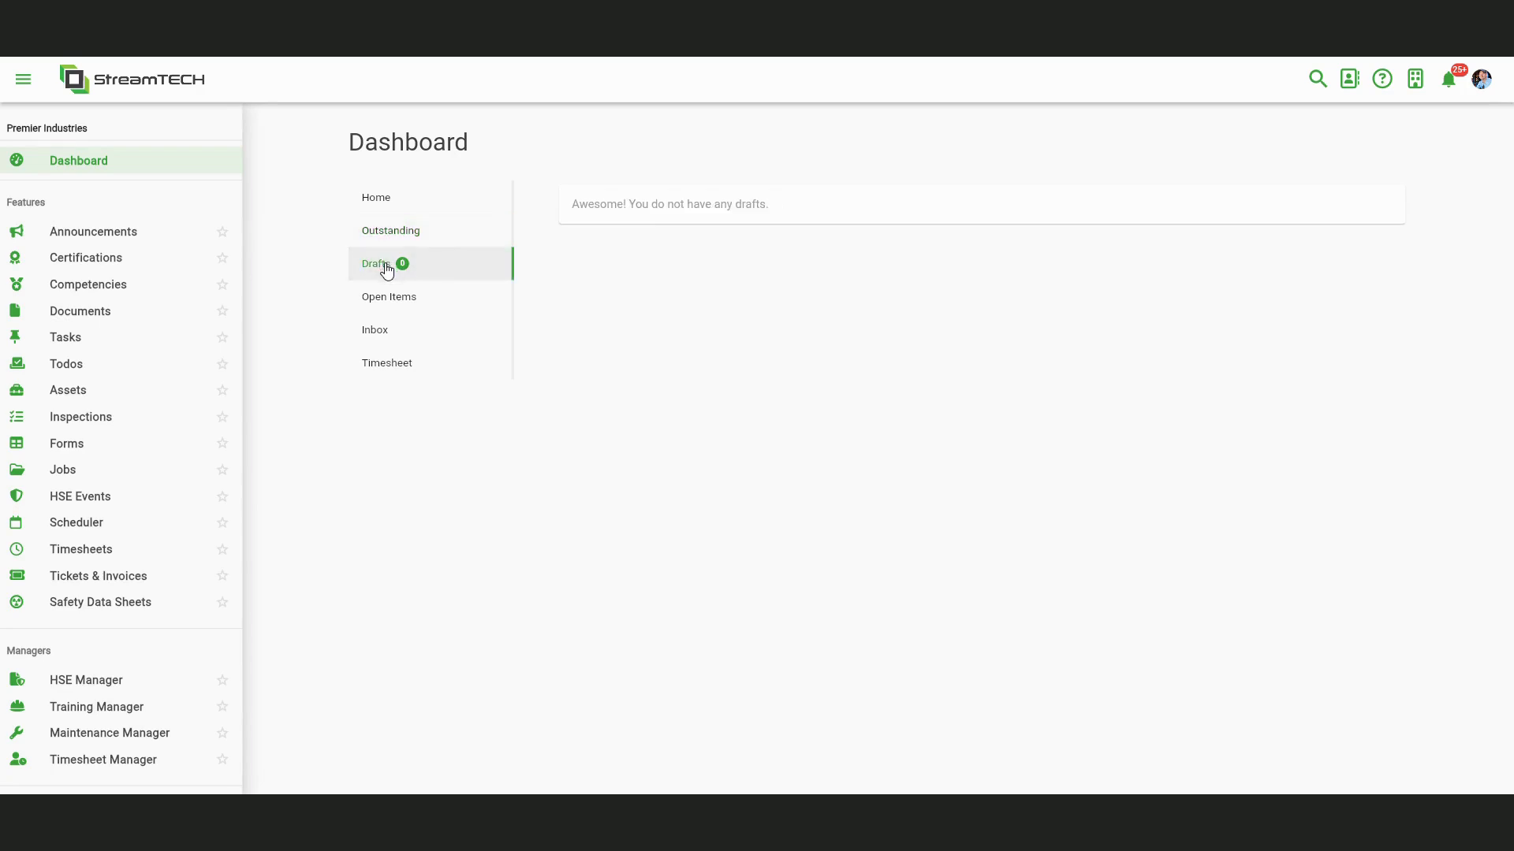
{"action": "left_click", "coordinate": [410, 308]}
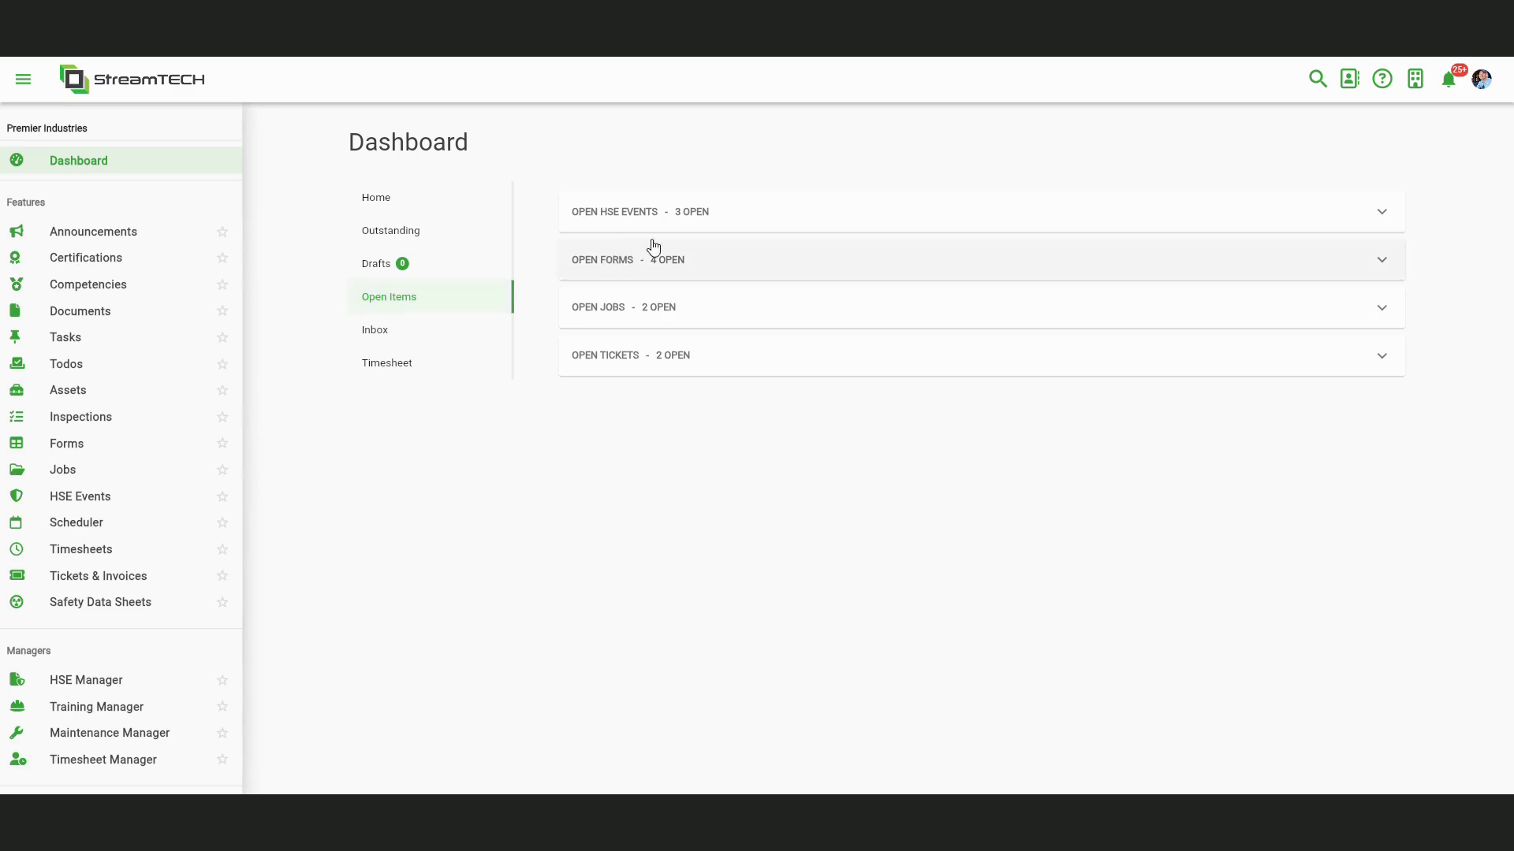
{"action": "left_click", "coordinate": [685, 260]}
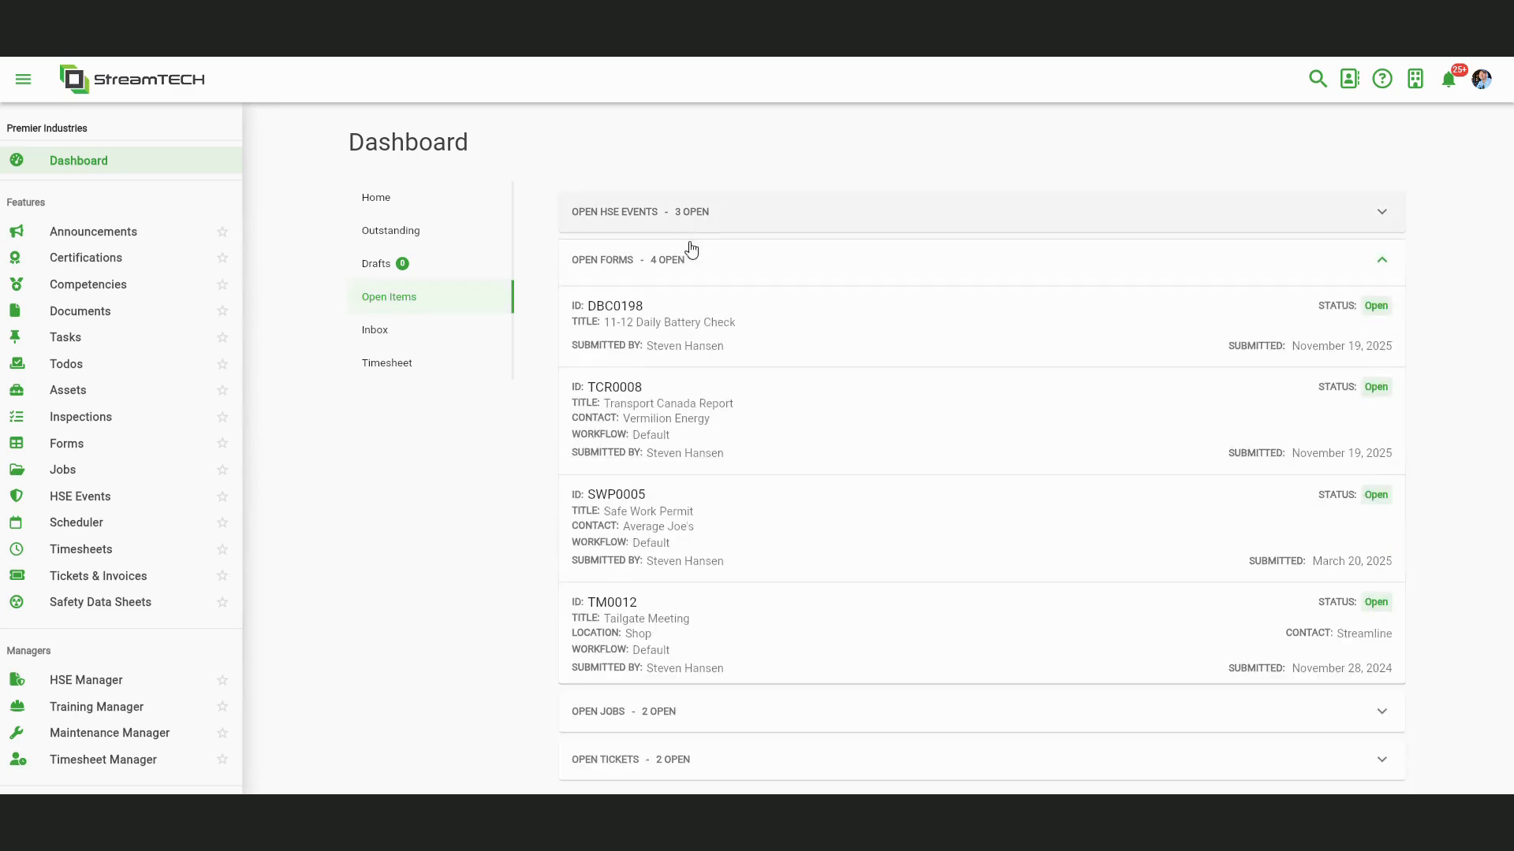
{"action": "left_click", "coordinate": [688, 221]}
{"action": "left_click", "coordinate": [686, 211]}
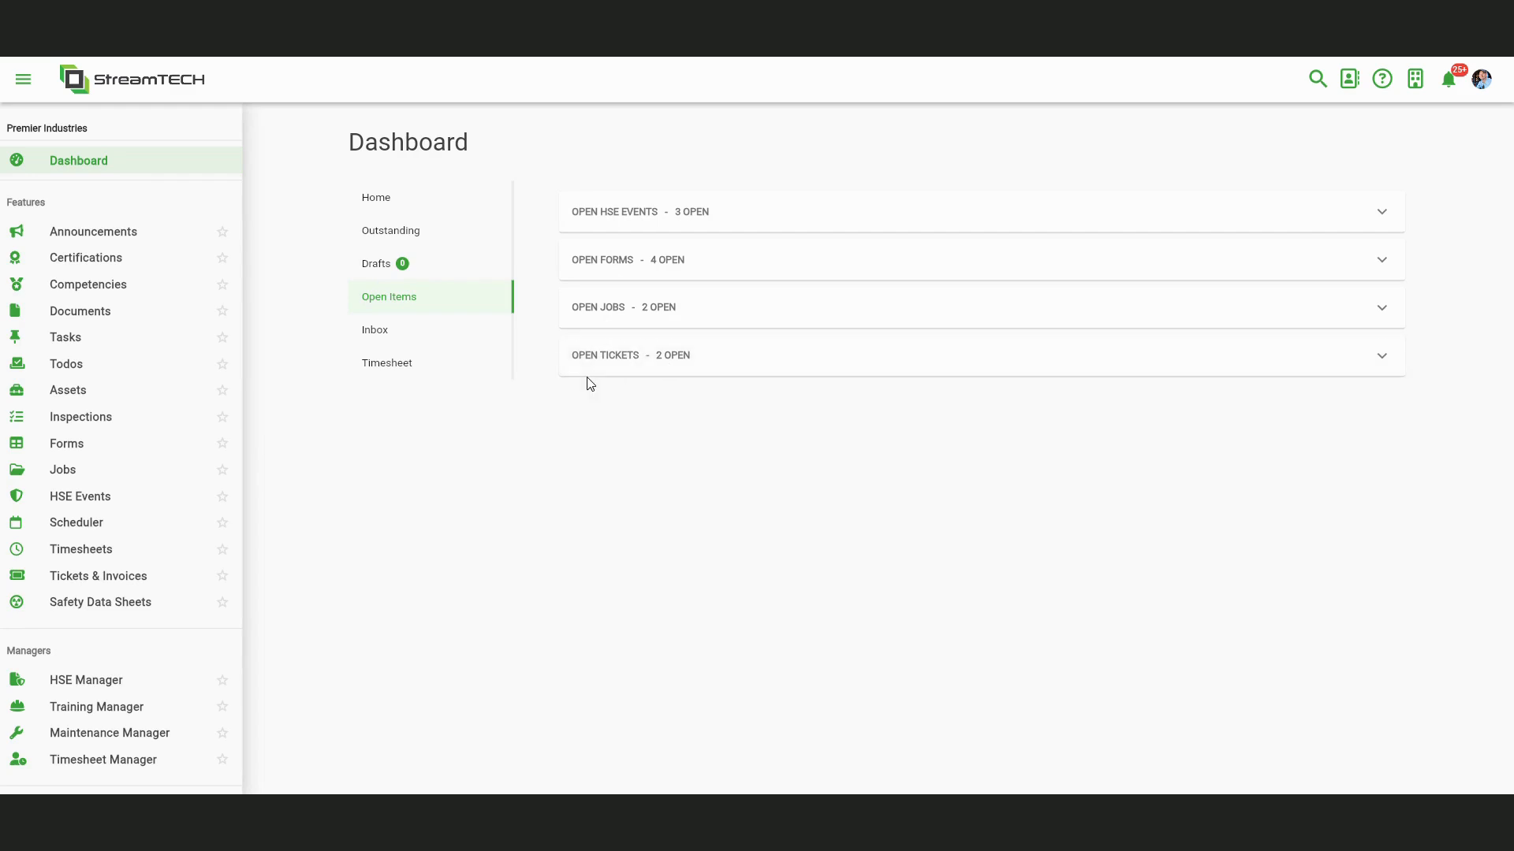
{"action": "left_click", "coordinate": [385, 332]}
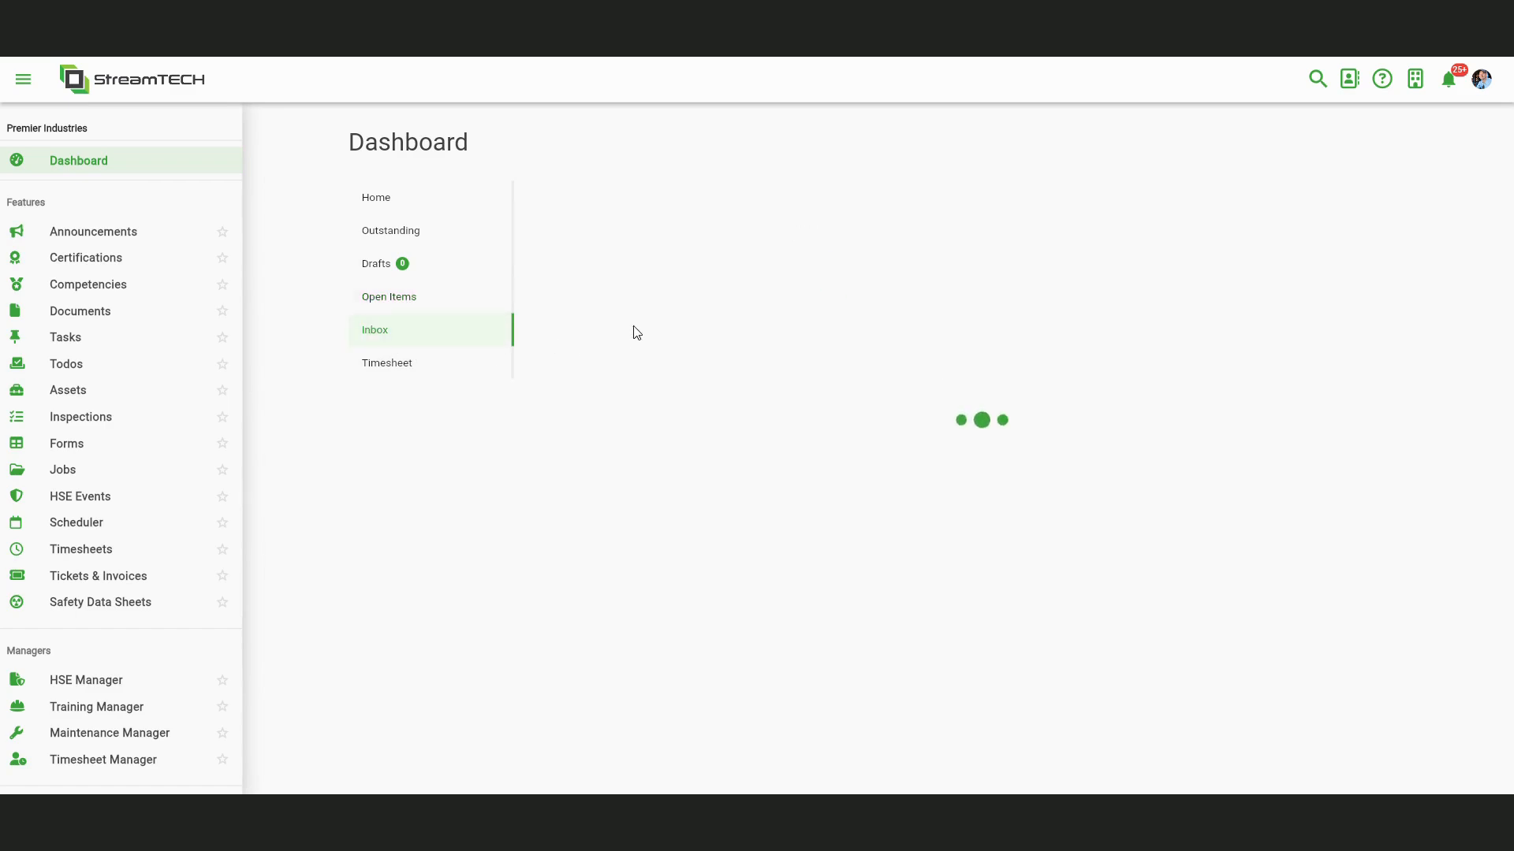
{"action": "left_click", "coordinate": [646, 207]}
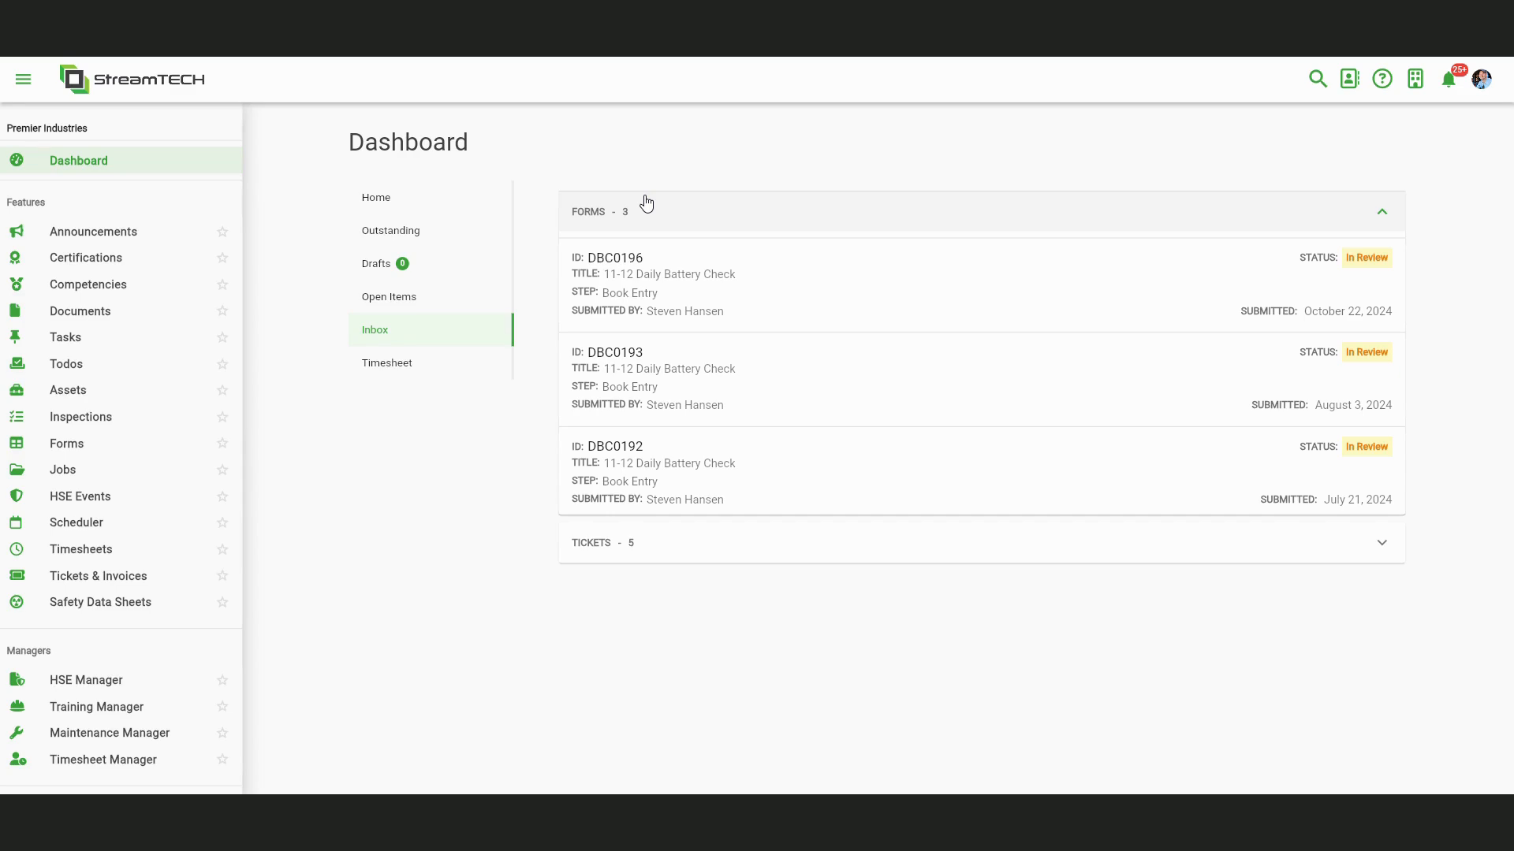
- Open workload shift entry for May 28 in the dashboard's overdue timesheet with a 6:00 AM start time
{"action": "left_click", "coordinate": [390, 382]}
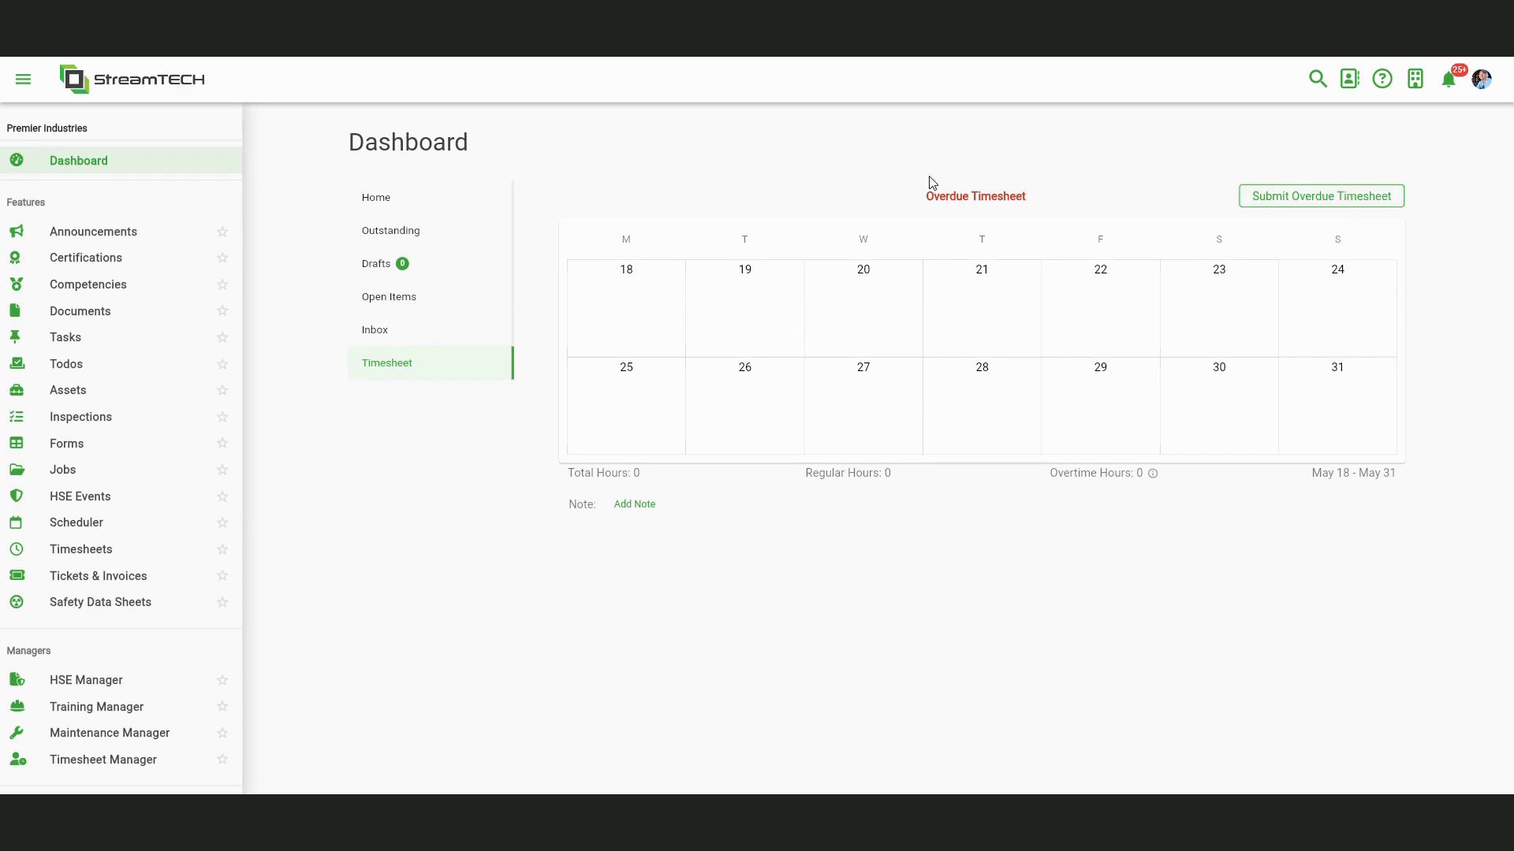
{"action": "left_click", "coordinate": [980, 414]}
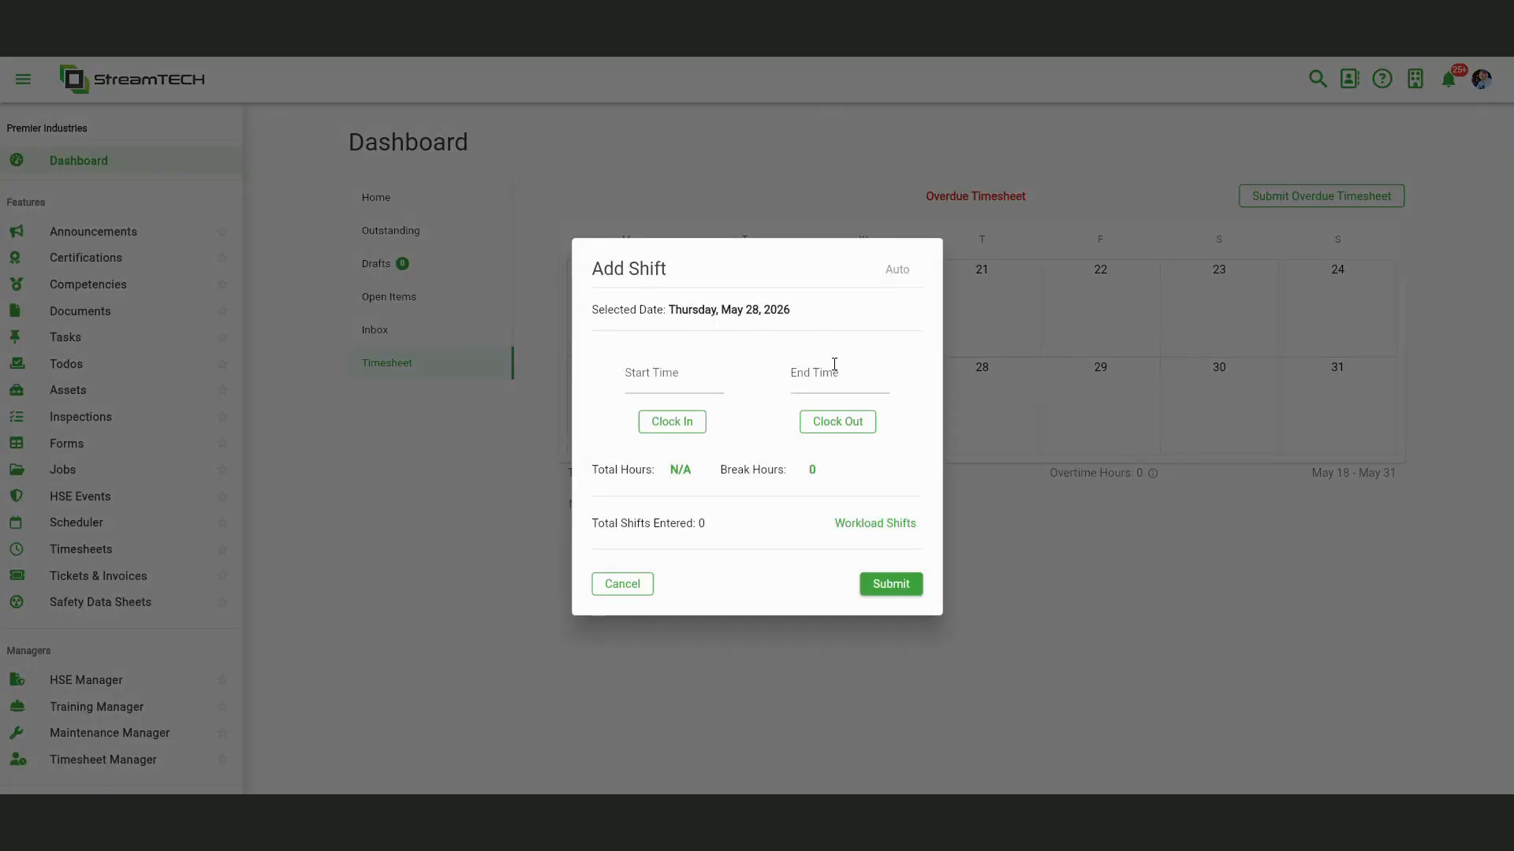
{"action": "left_click", "coordinate": [874, 525]}
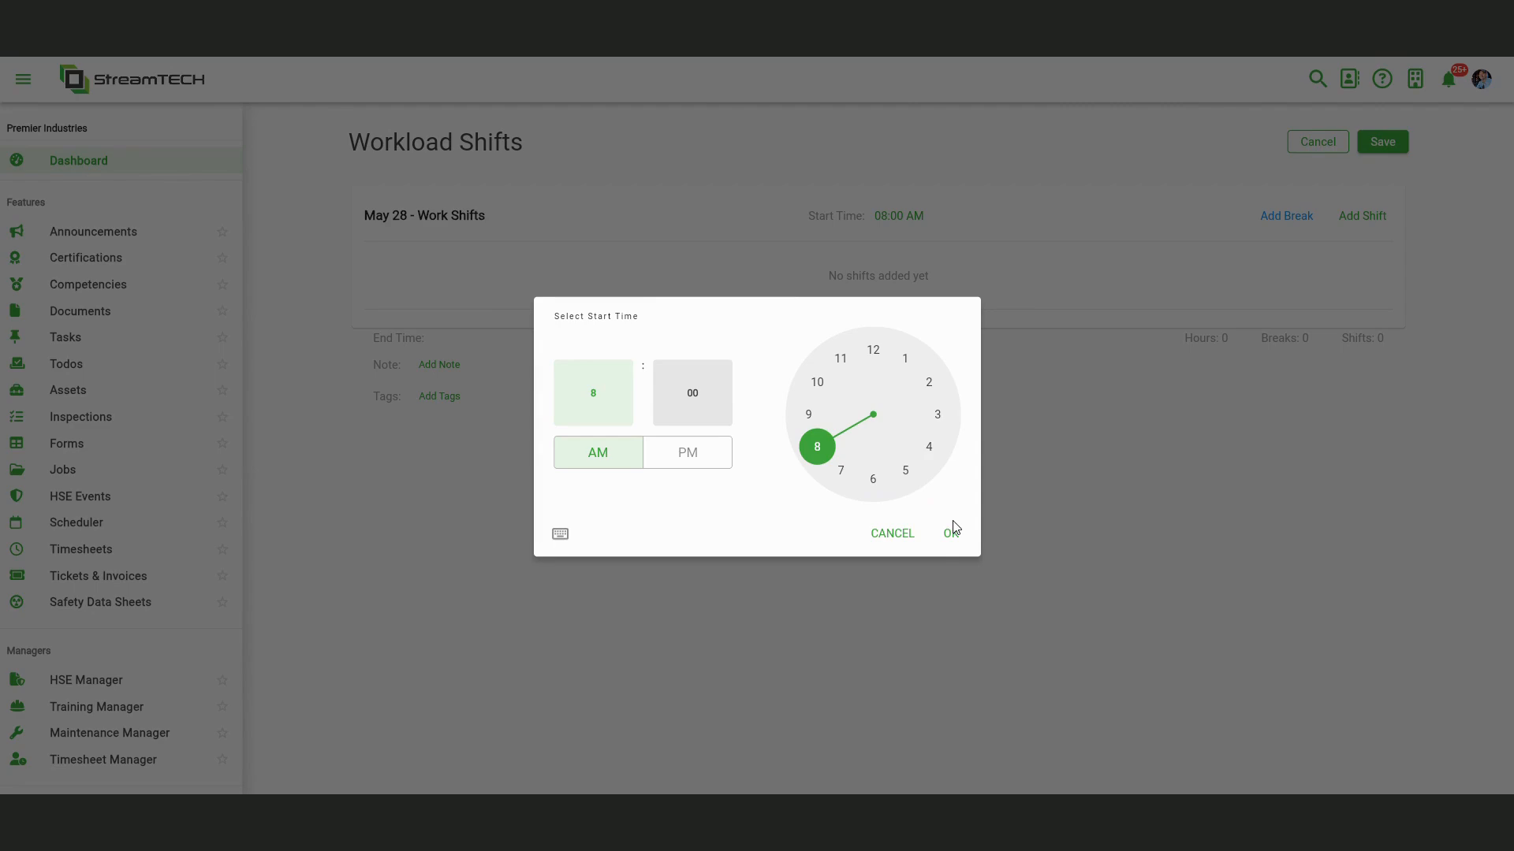
{"action": "left_click", "coordinate": [871, 481]}
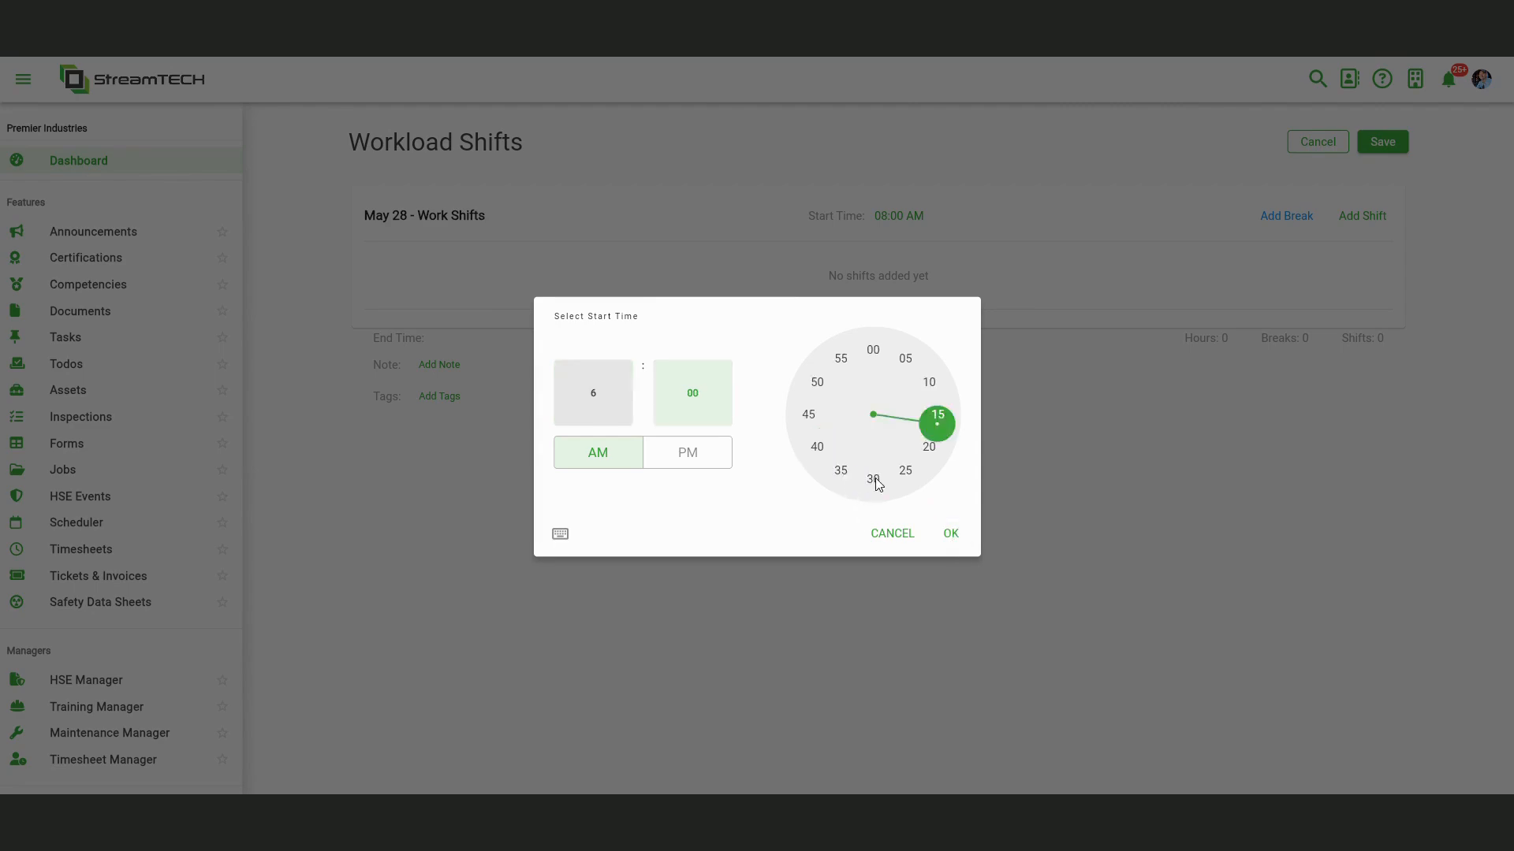
{"action": "left_click", "coordinate": [951, 534]}
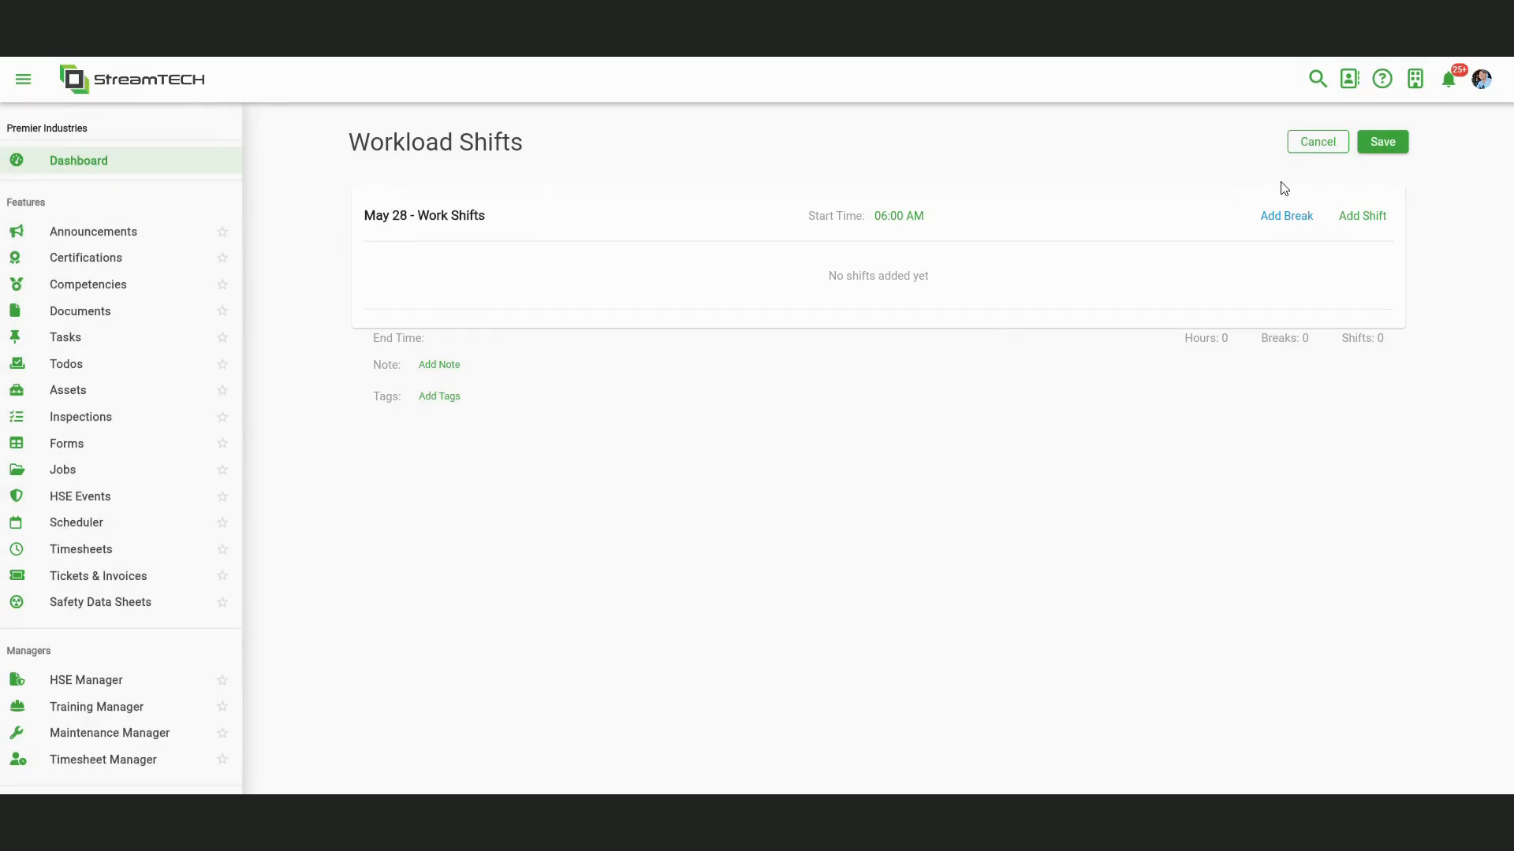
- Add a work shift titled "11-12-6-15" with the Field Work tag
{"action": "left_click", "coordinate": [1362, 215]}
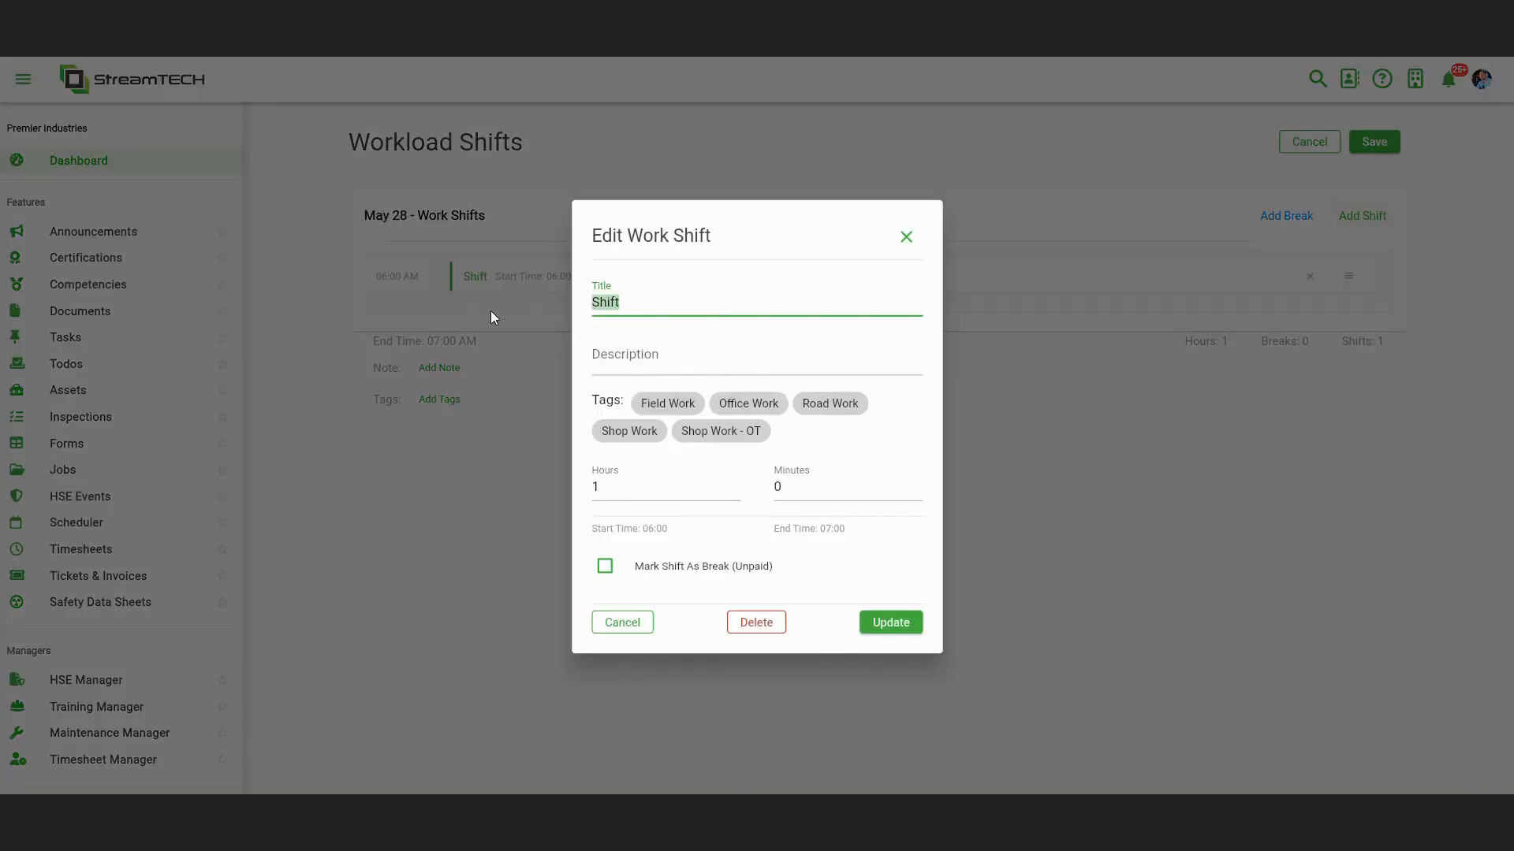
{"action": "left_click", "coordinate": [646, 403]}
{"action": "type", "text": "1"}
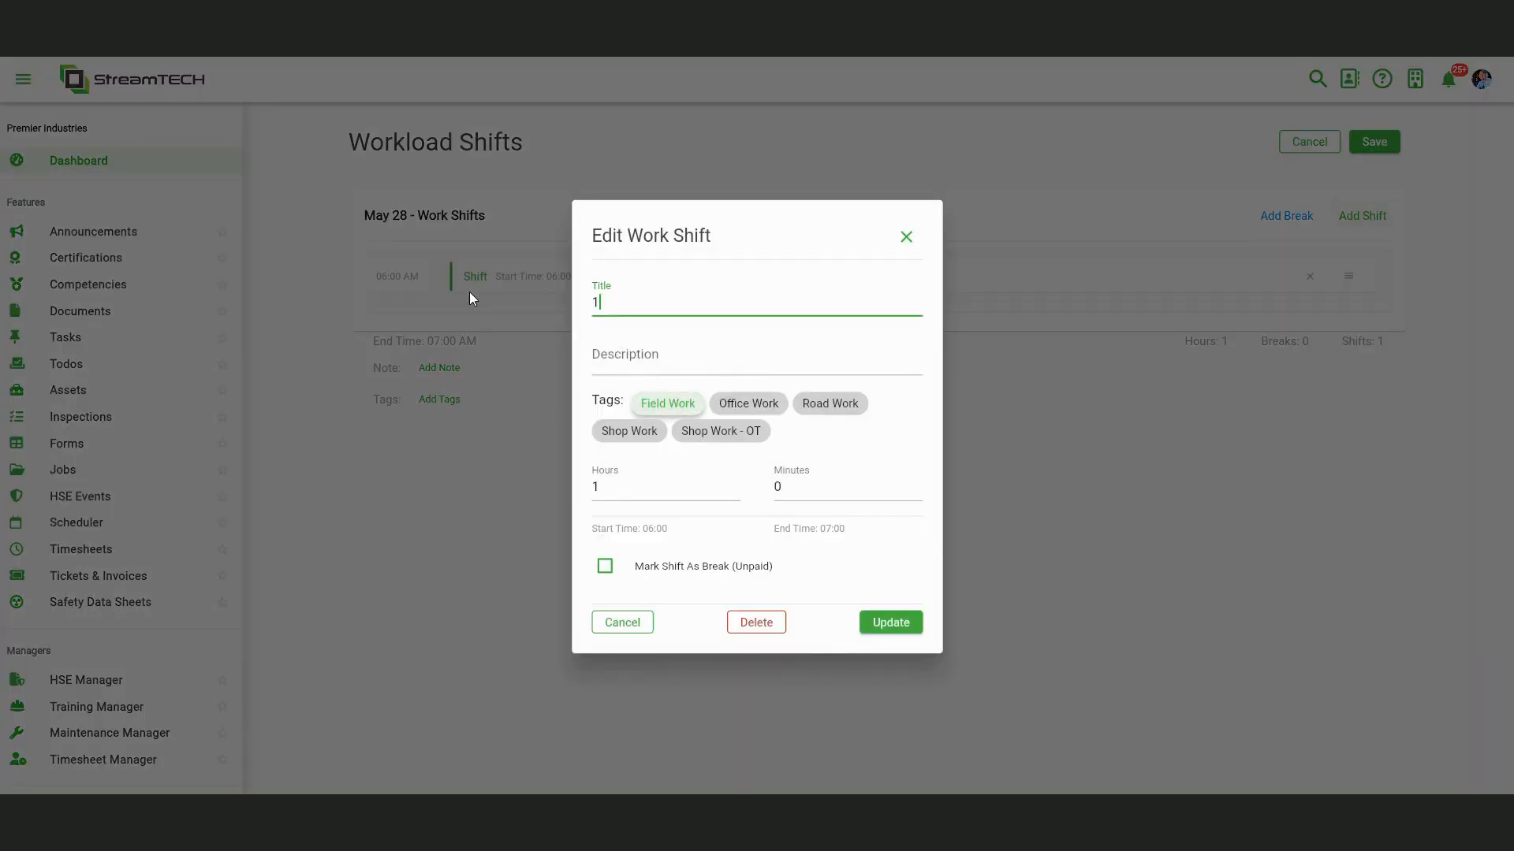
{"action": "type", "text": "1-12-6-15"}
- Describe the Field Work shift as "Quick Maintenance Job", set its length to 5 hours and apply the update
{"action": "key", "text": "Tab"}
{"action": "type", "text": "Quick Maintenenace"}
{"action": "key", "text": "BackSpace"}
{"action": "key", "text": "BackSpace"}
{"action": "key", "text": "BackSpace"}
{"action": "key", "text": "BackSpace"}
{"action": "key", "text": "BackSpace"}
{"action": "type", "text": "ance job"}
{"action": "key", "text": "BackSpace"}
{"action": "key", "text": "BackSpace"}
{"action": "key", "text": "BackSpace"}
{"action": "type", "text": "Job"}
{"action": "left_click_drag", "start_coordinate": [639, 486], "coordinate": [528, 481]}
{"action": "type", "text": "5"}
{"action": "left_click", "coordinate": [901, 621]}
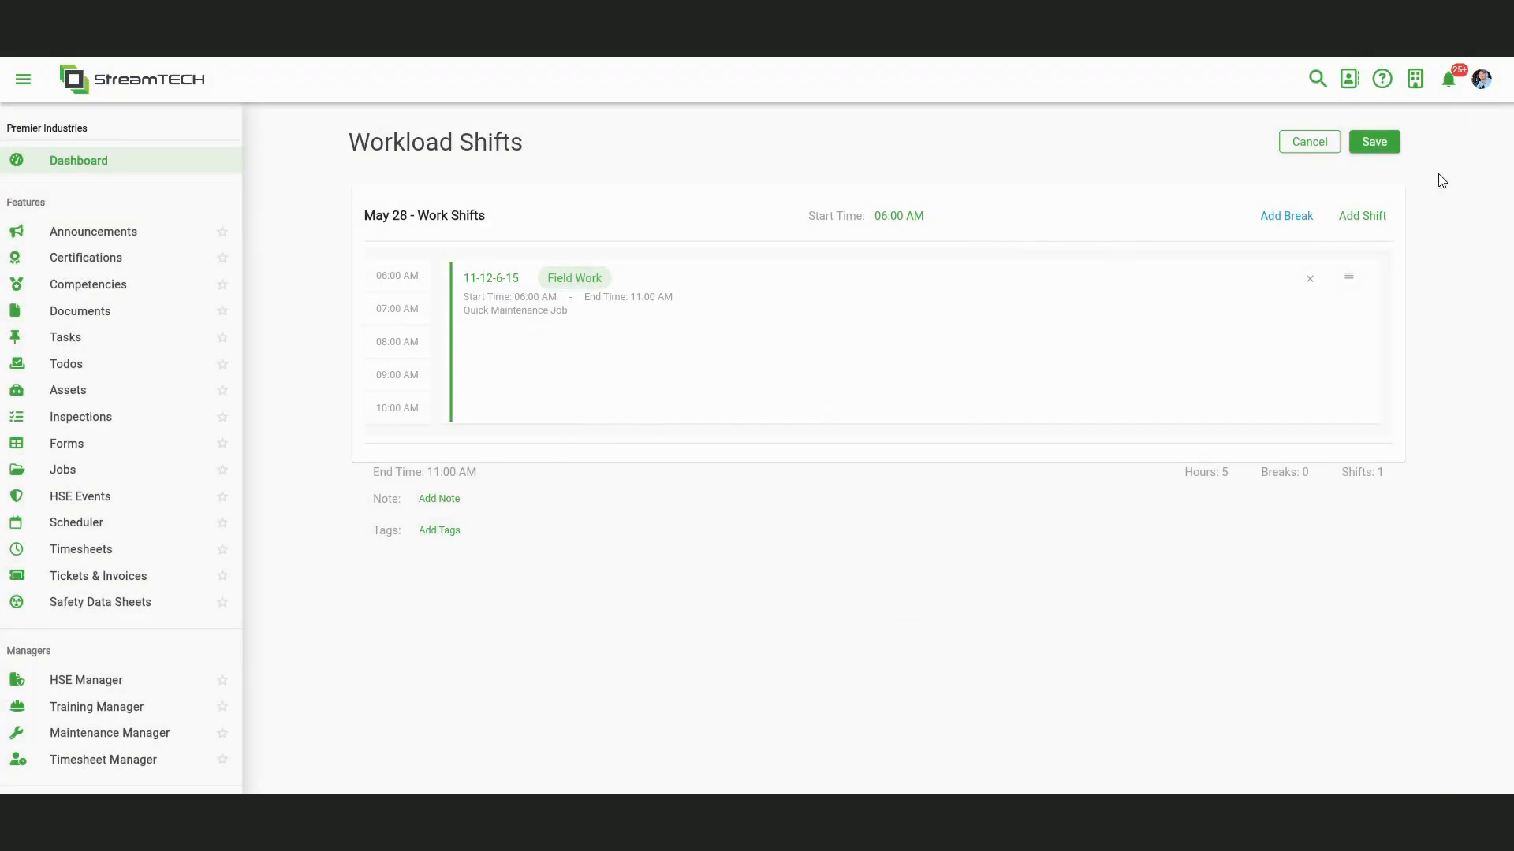
- Add a second work shift titled "Clean Shop" with the Shop Work tag
{"action": "left_click", "coordinate": [1390, 215]}
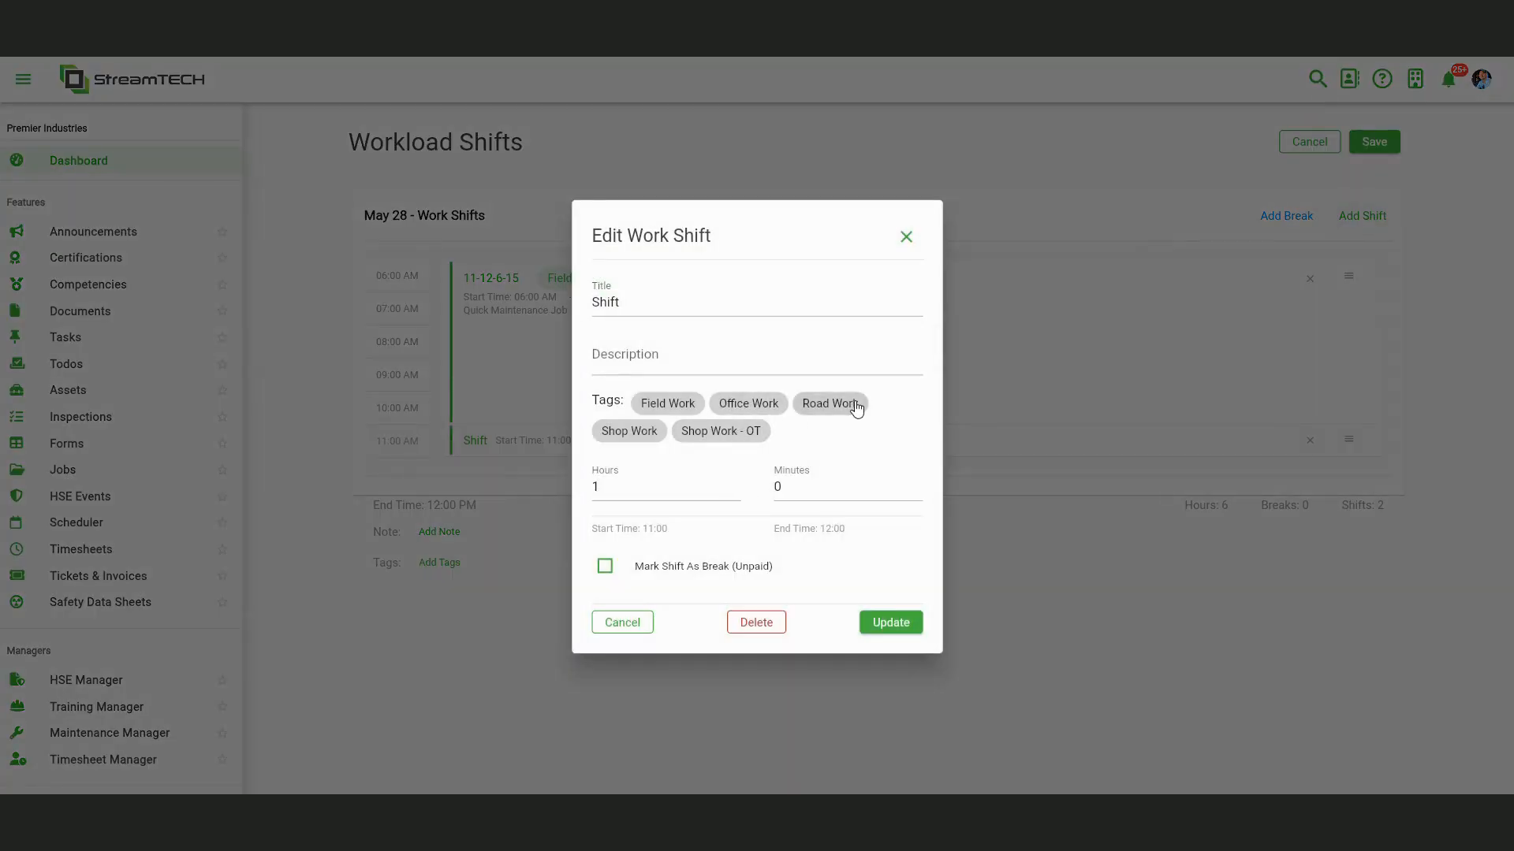
{"action": "left_click", "coordinate": [629, 431]}
{"action": "double_click", "coordinate": [637, 300]}
{"action": "type", "text": "Cl"}
{"action": "type", "text": "ema"}
{"action": "key", "text": "BackSpace"}
{"action": "key", "text": "BackSpace"}
{"action": "type", "text": "an SHo"}
{"action": "key", "text": "super+space"}
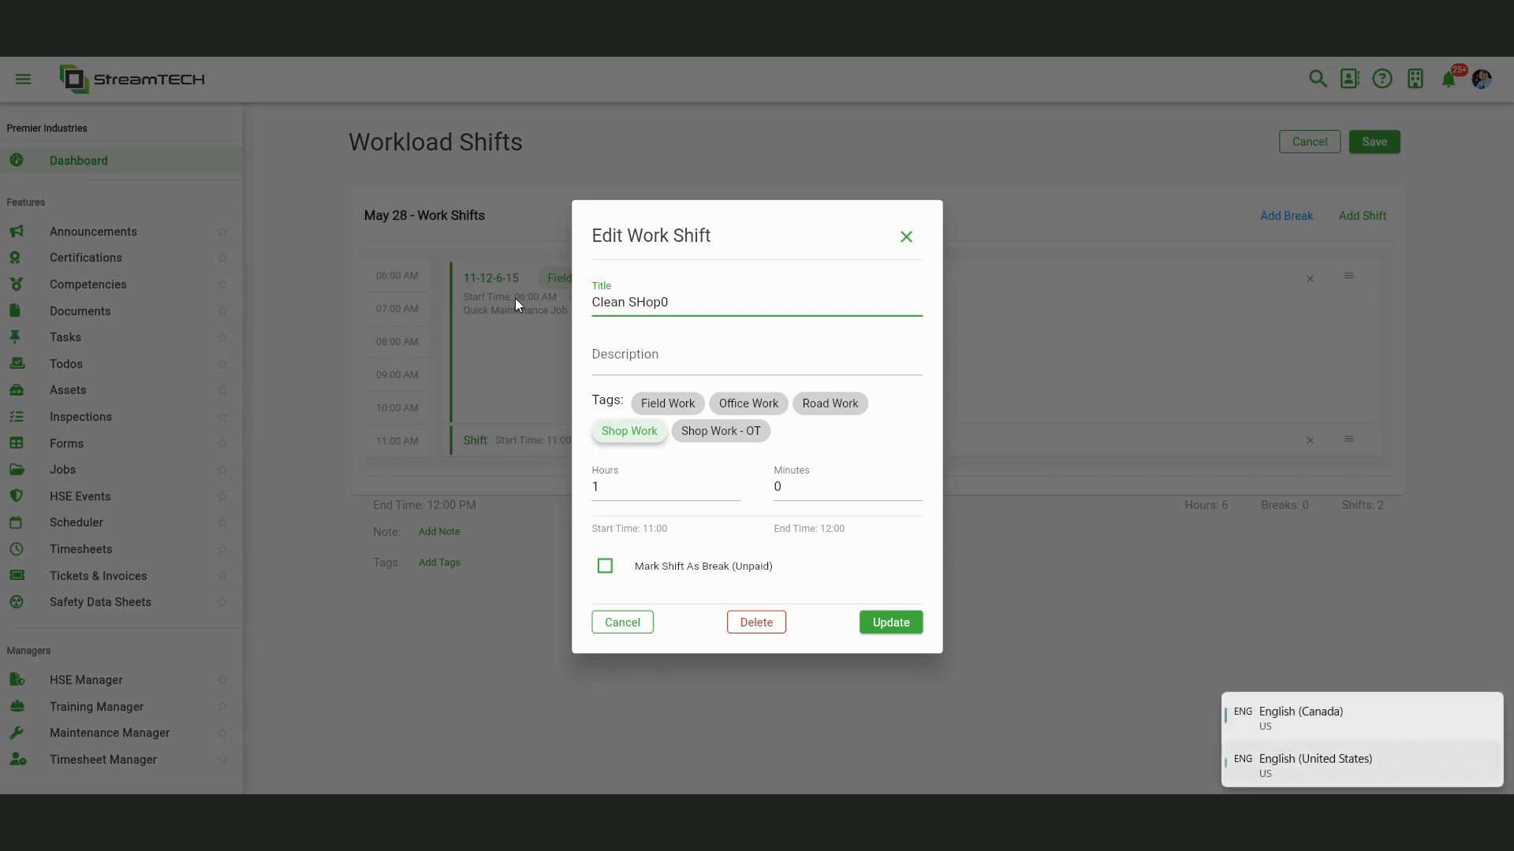
{"action": "key", "text": "BackSpace"}
{"action": "key", "text": "BackSpace"}
{"action": "type", "text": "hop"}
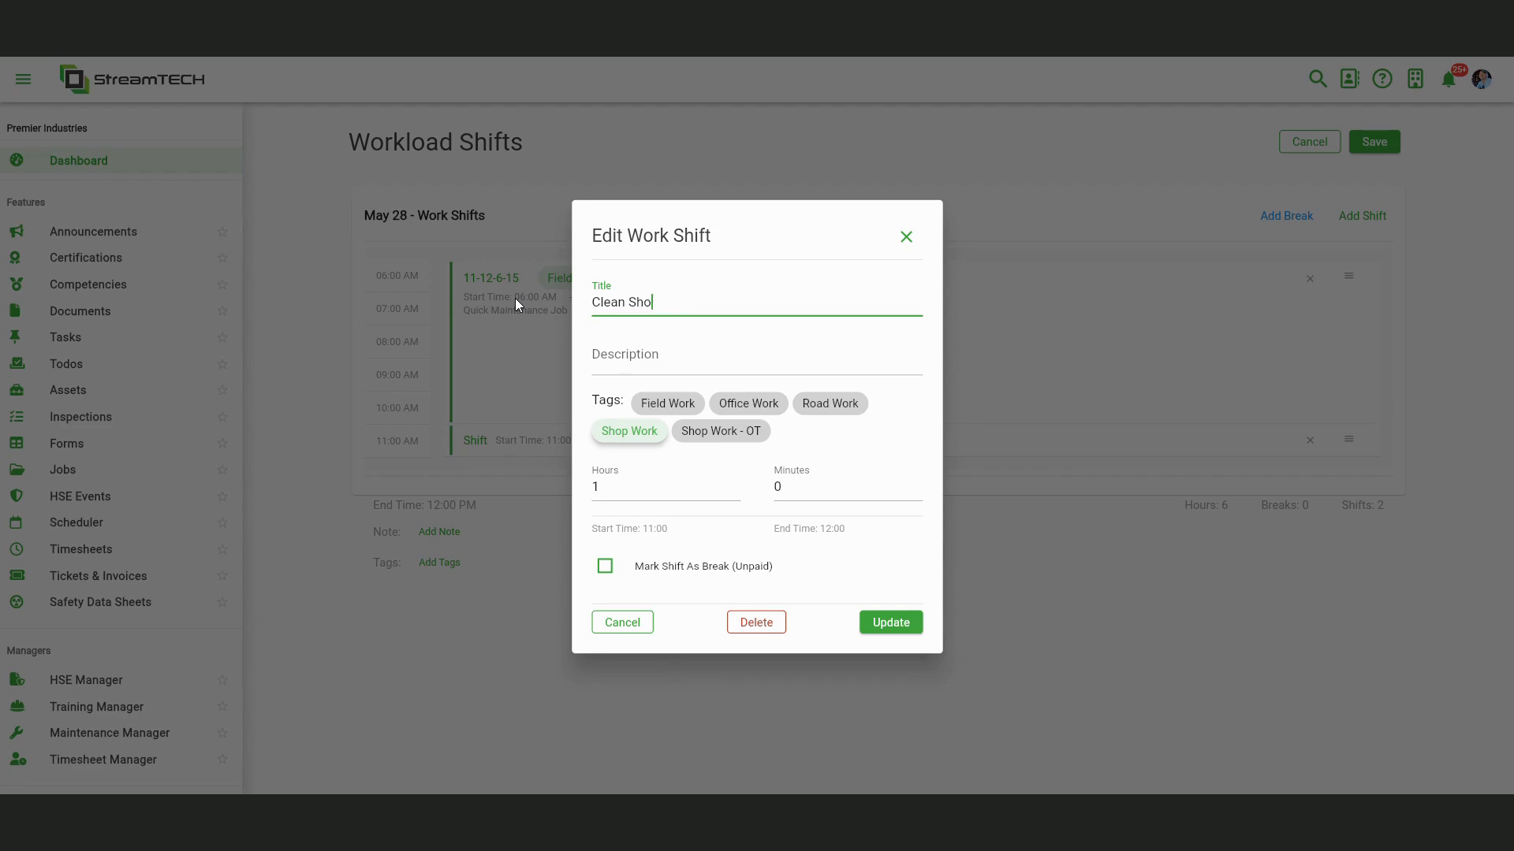
- Set the Clean Shop shift's length to 3 hours, update it and save the May 28 workload shifts
{"action": "left_click", "coordinate": [641, 351]}
{"action": "key", "text": "Tab"}
{"action": "type", "text": "3"}
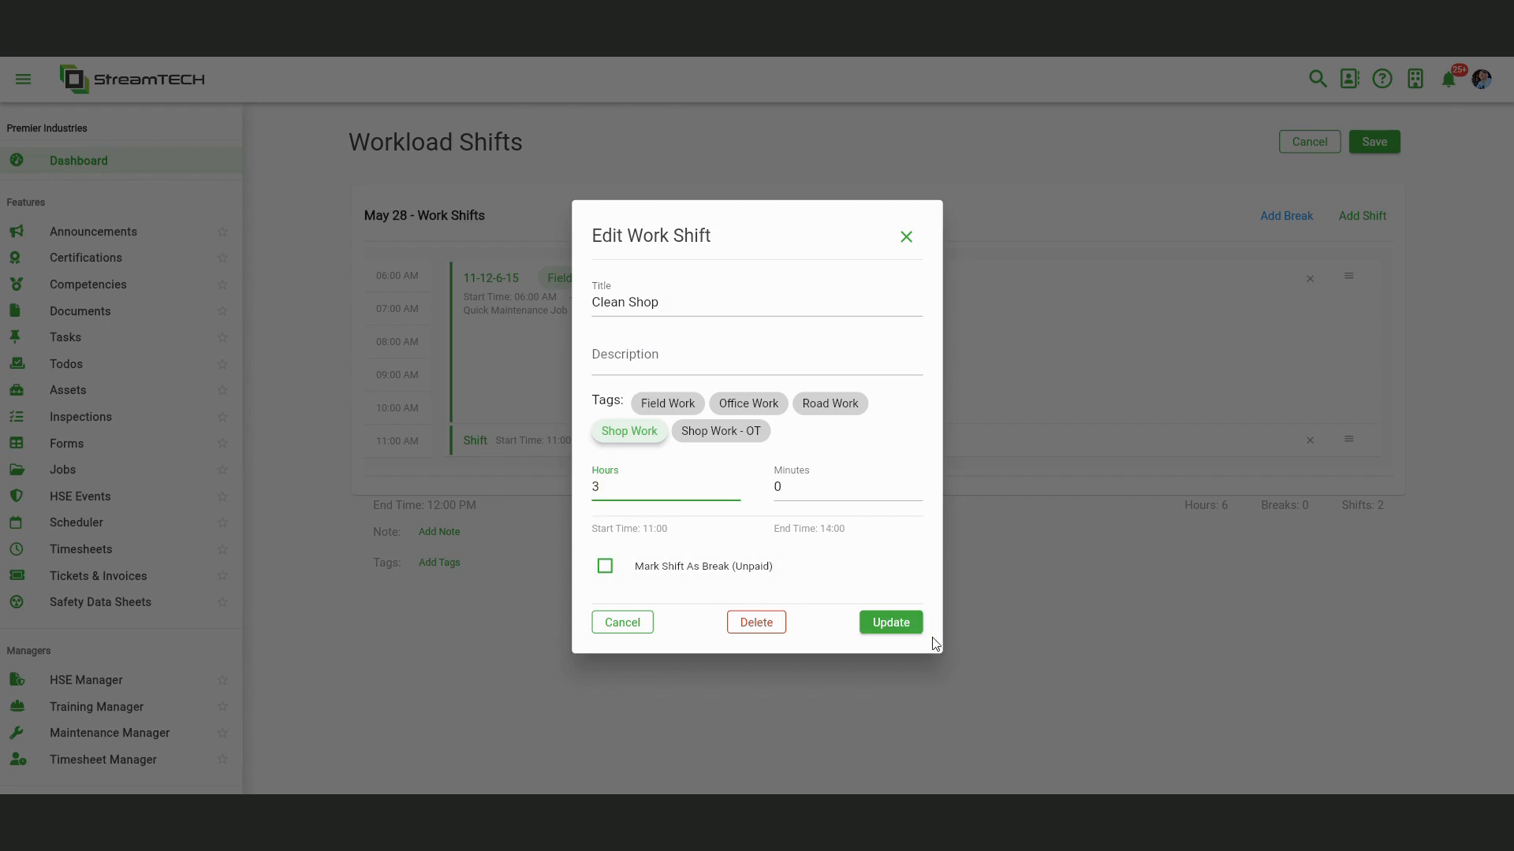
{"action": "left_click", "coordinate": [889, 623]}
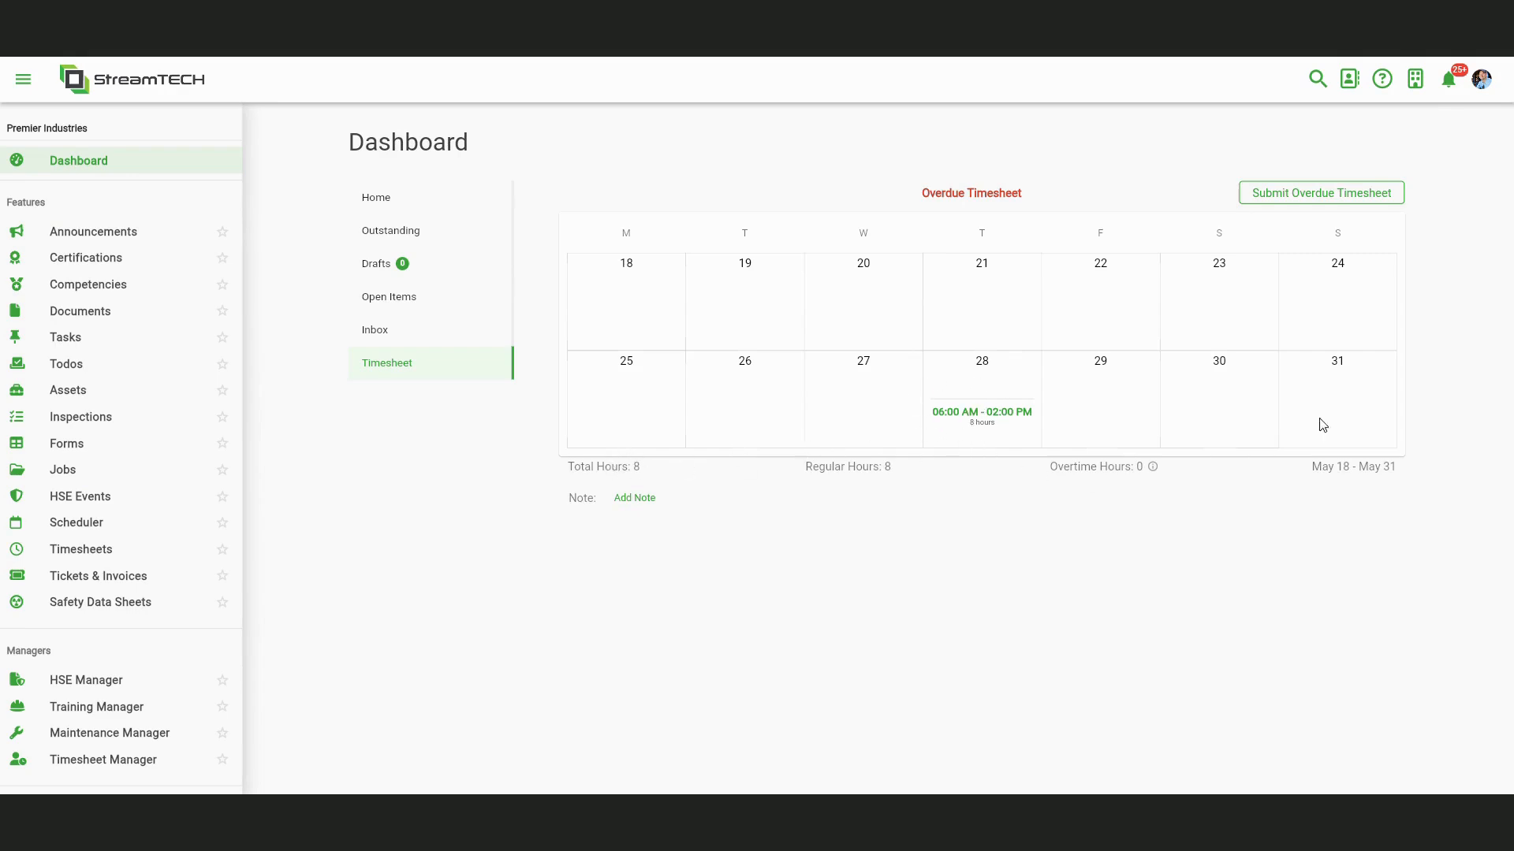
- Submit the overdue May 18 - May 31 timesheet and confirm the submission
{"action": "left_click", "coordinate": [1308, 196]}
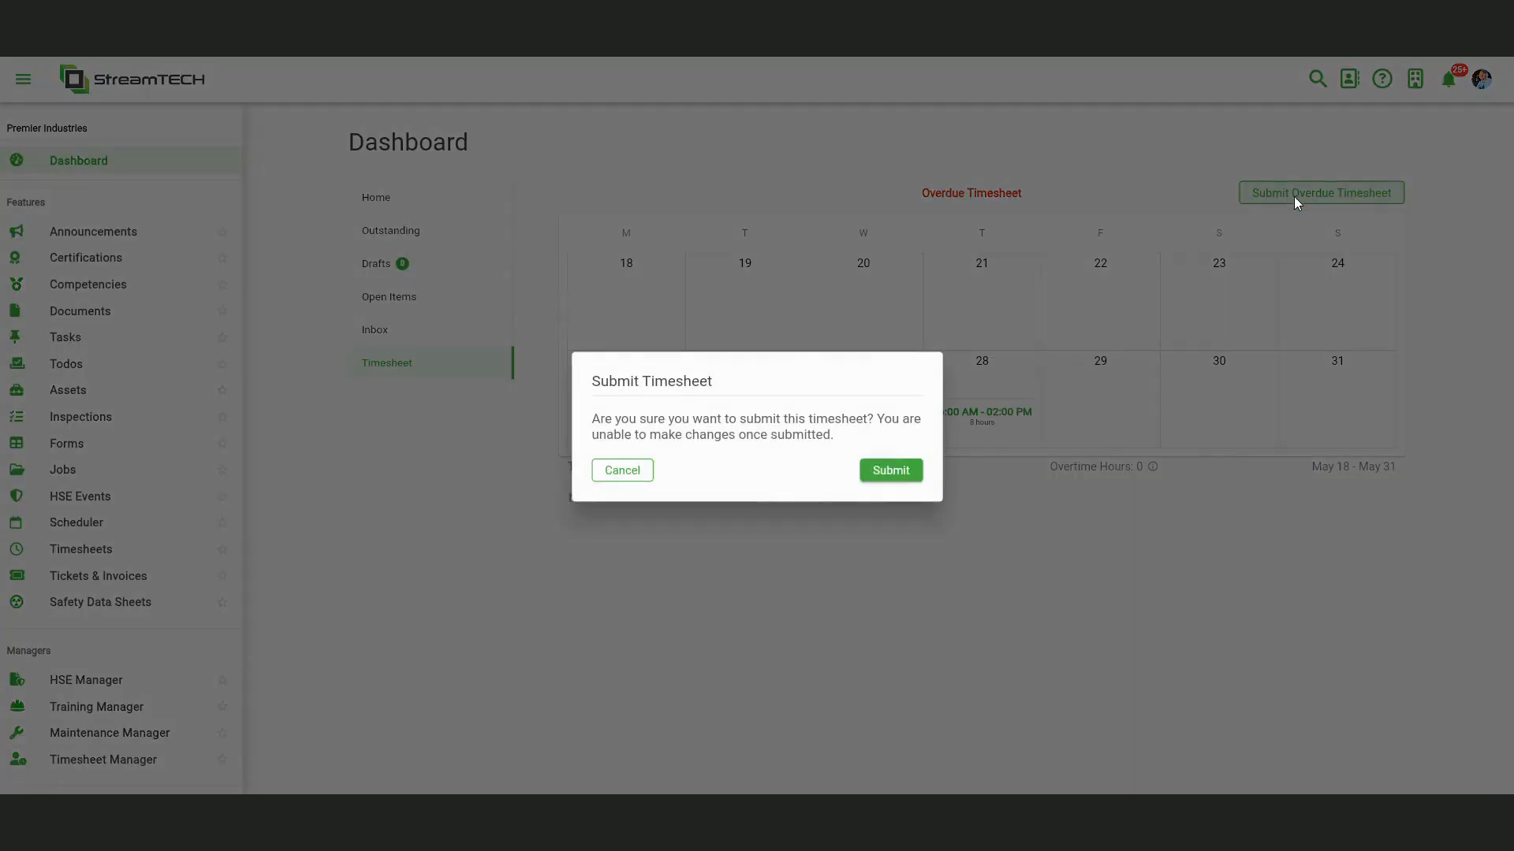
{"action": "left_click", "coordinate": [894, 469]}
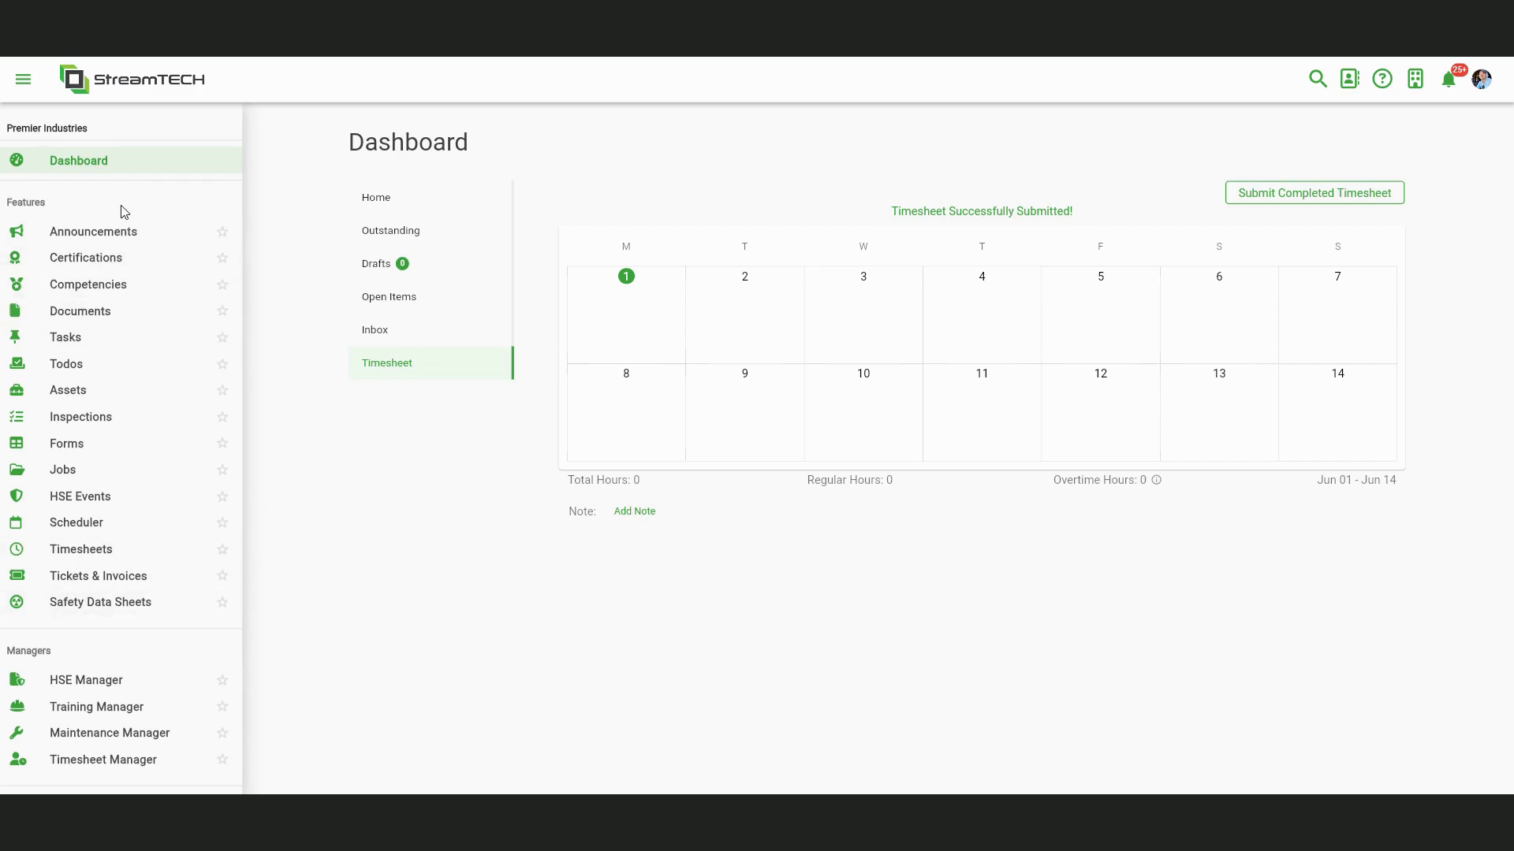
- Review the assigned and posted announcements, including the details and statistics of "2nd test announcement"
{"action": "left_click", "coordinate": [97, 237]}
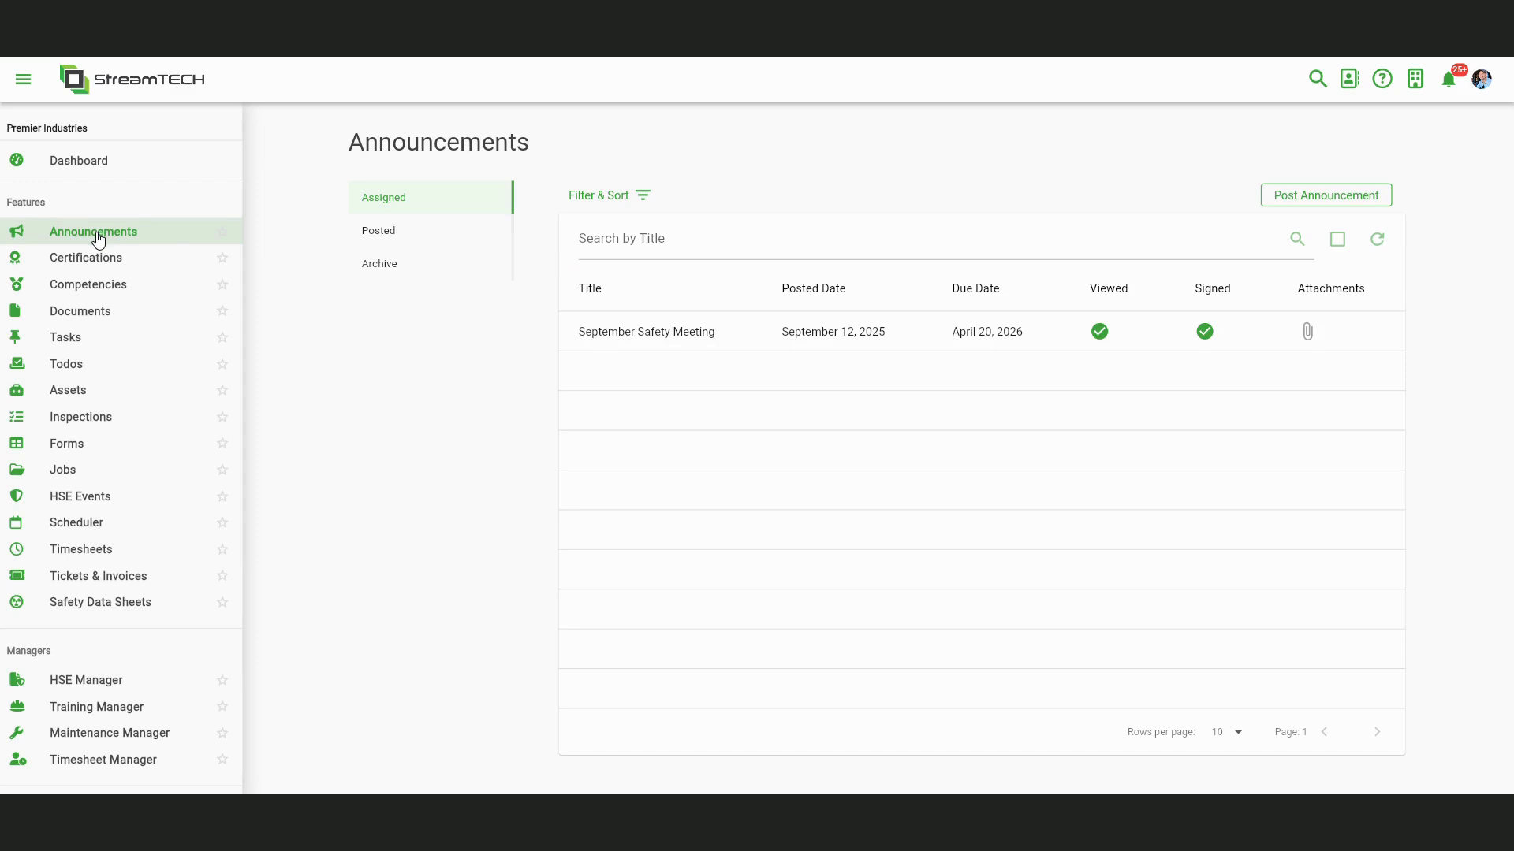
{"action": "left_click", "coordinate": [387, 237]}
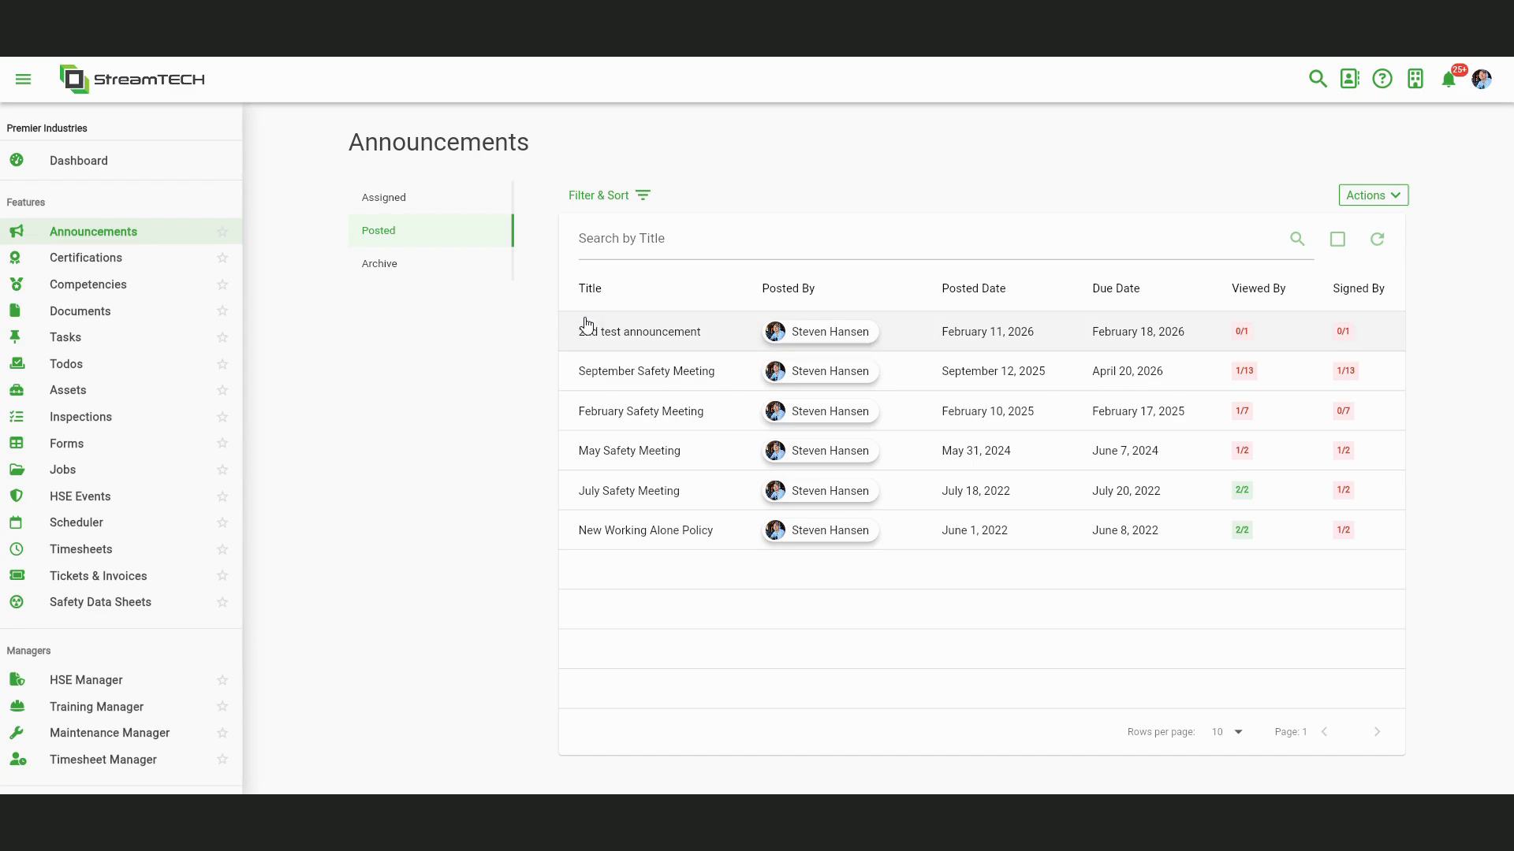
{"action": "left_click", "coordinate": [612, 337]}
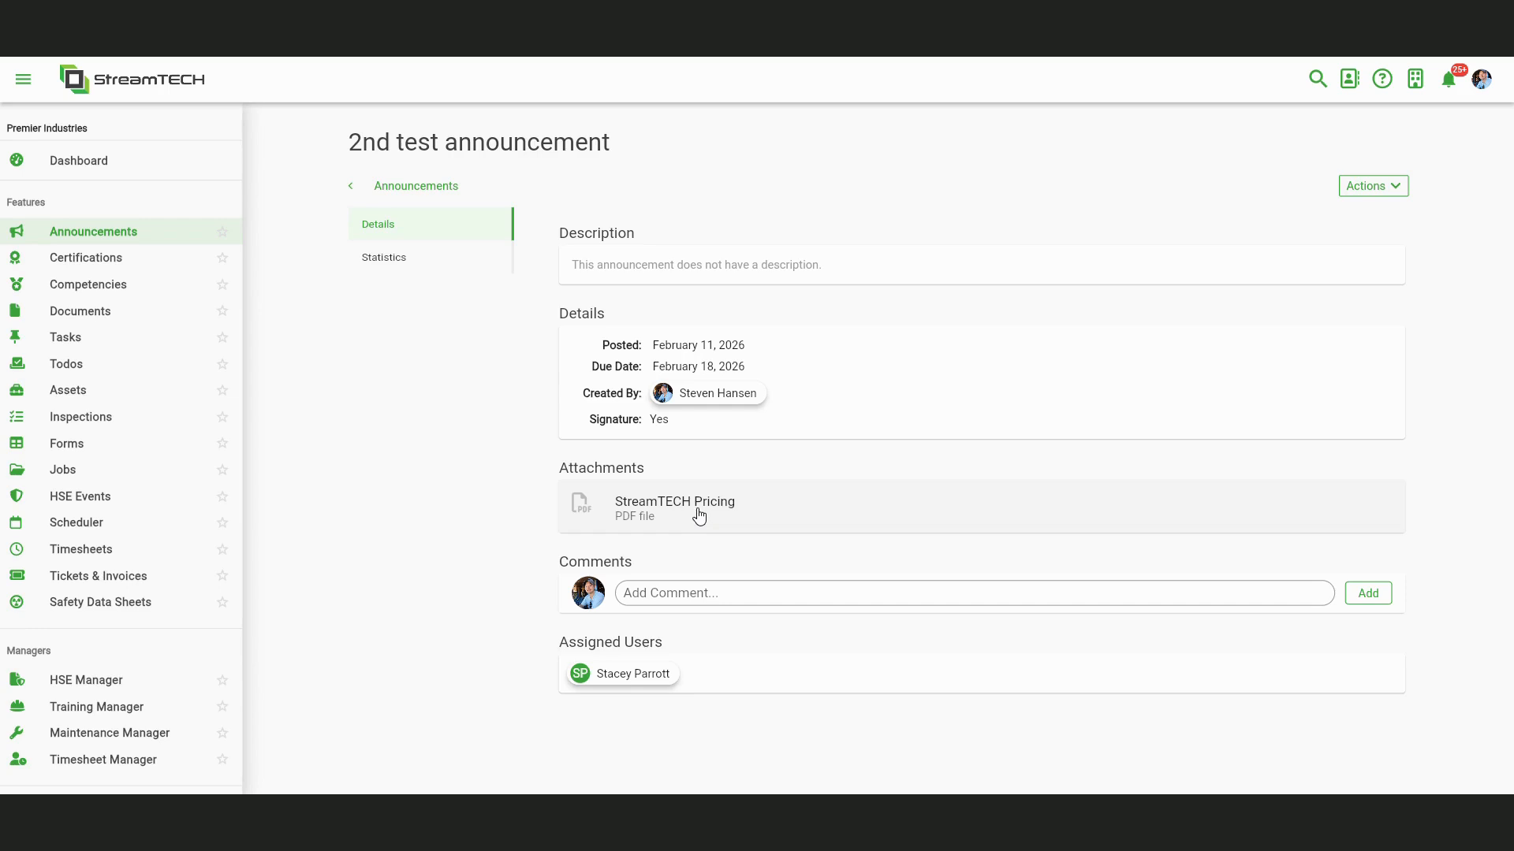
{"action": "left_click", "coordinate": [367, 264]}
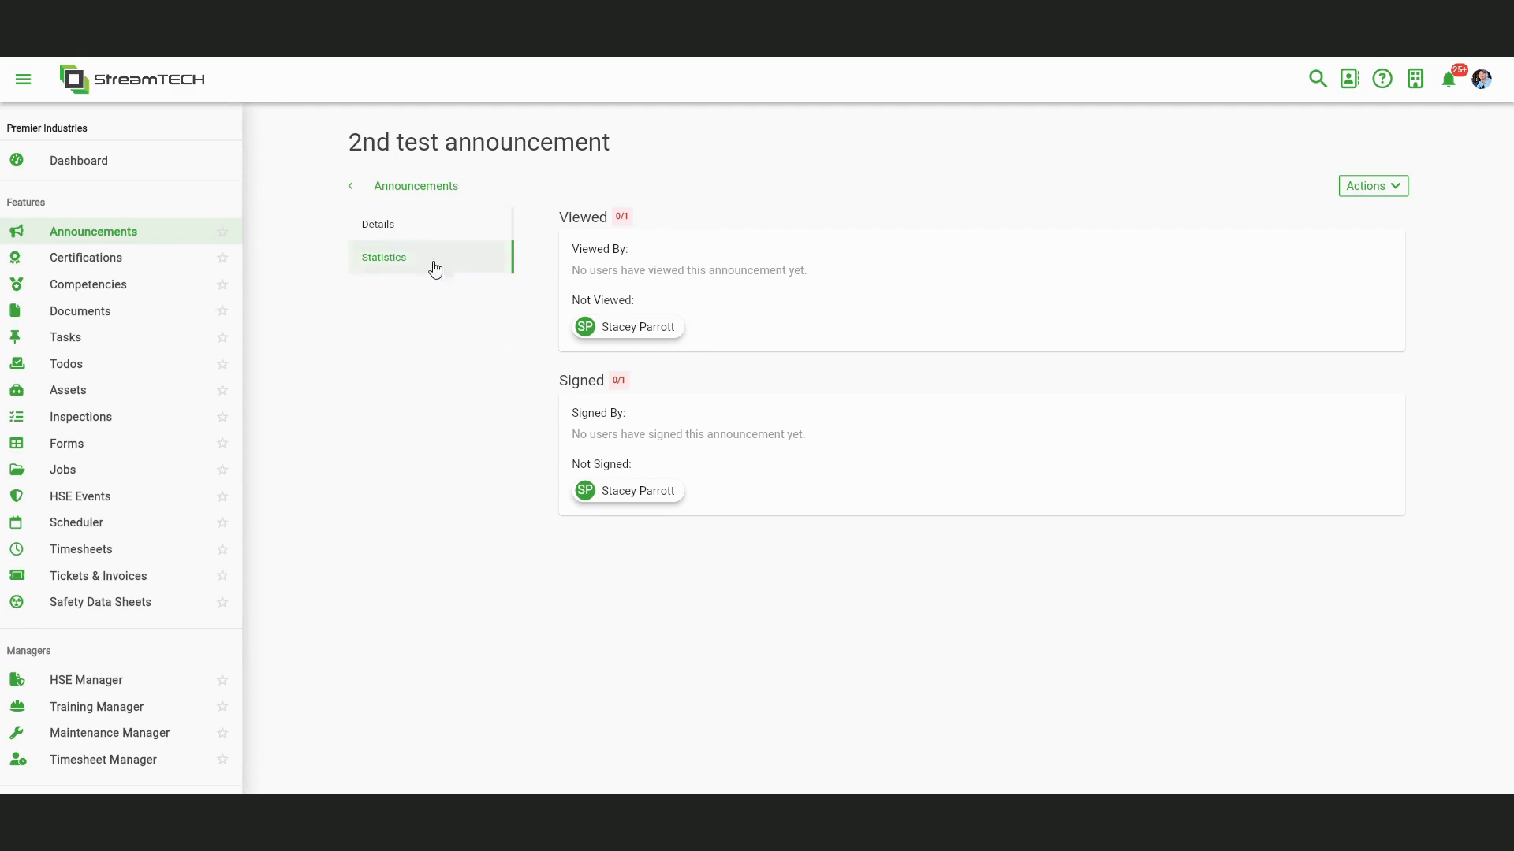
{"action": "left_click", "coordinate": [408, 232]}
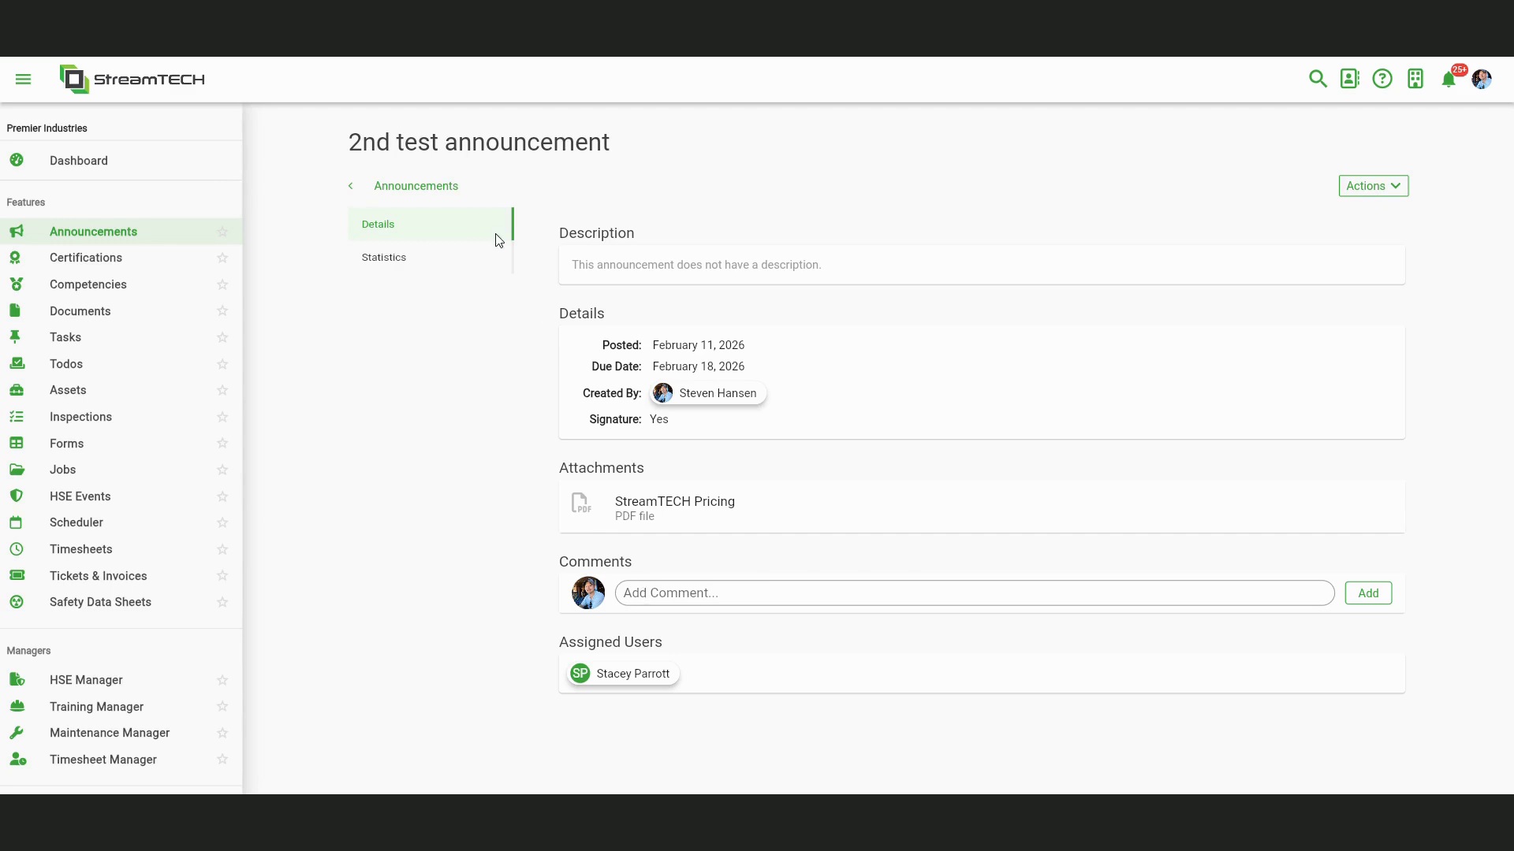
{"action": "left_click", "coordinate": [413, 187]}
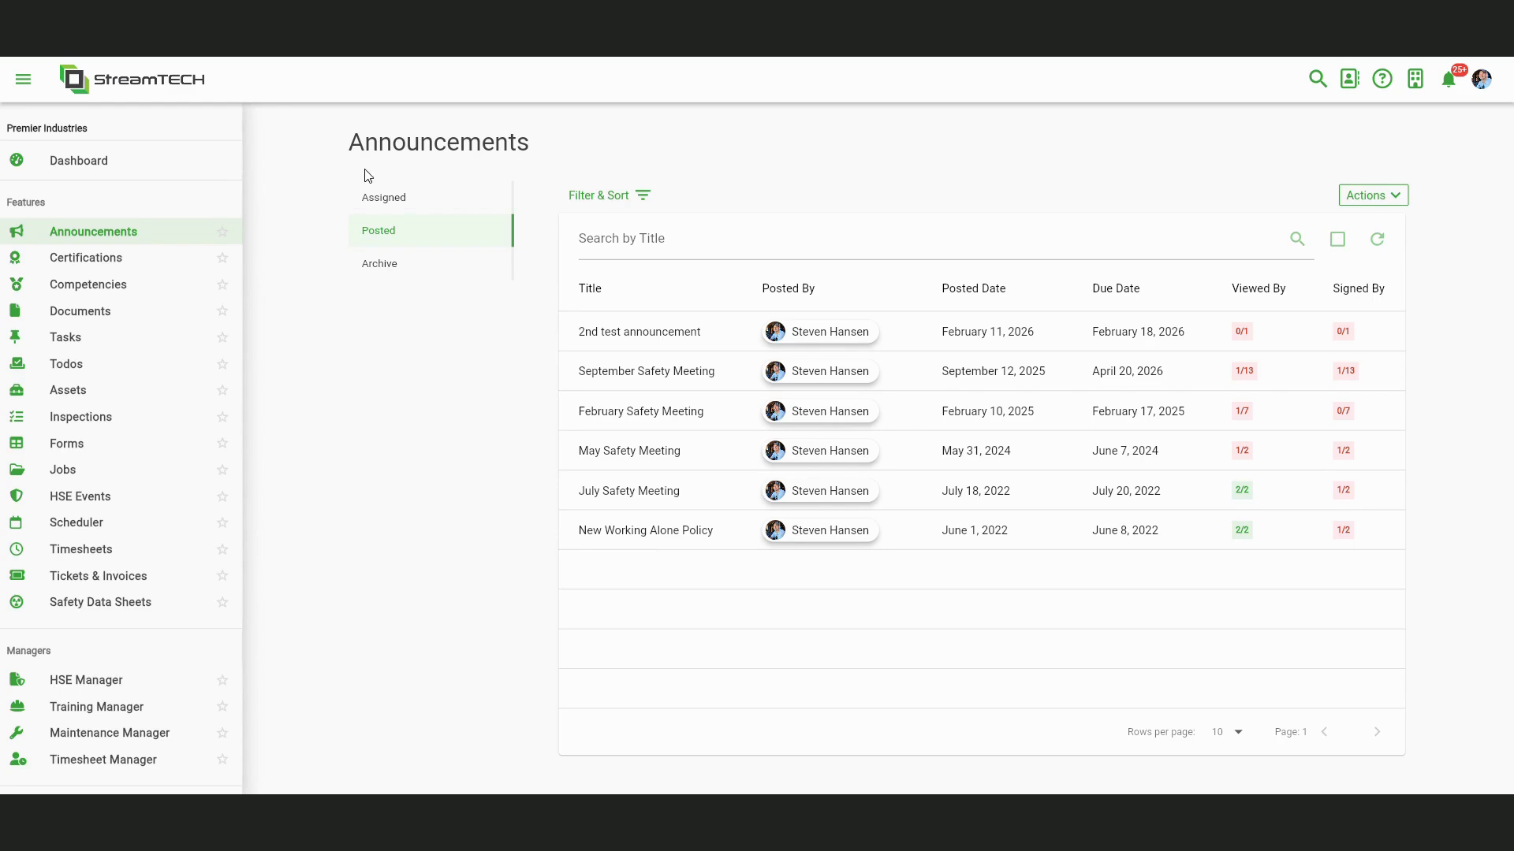
{"action": "left_click", "coordinate": [384, 198]}
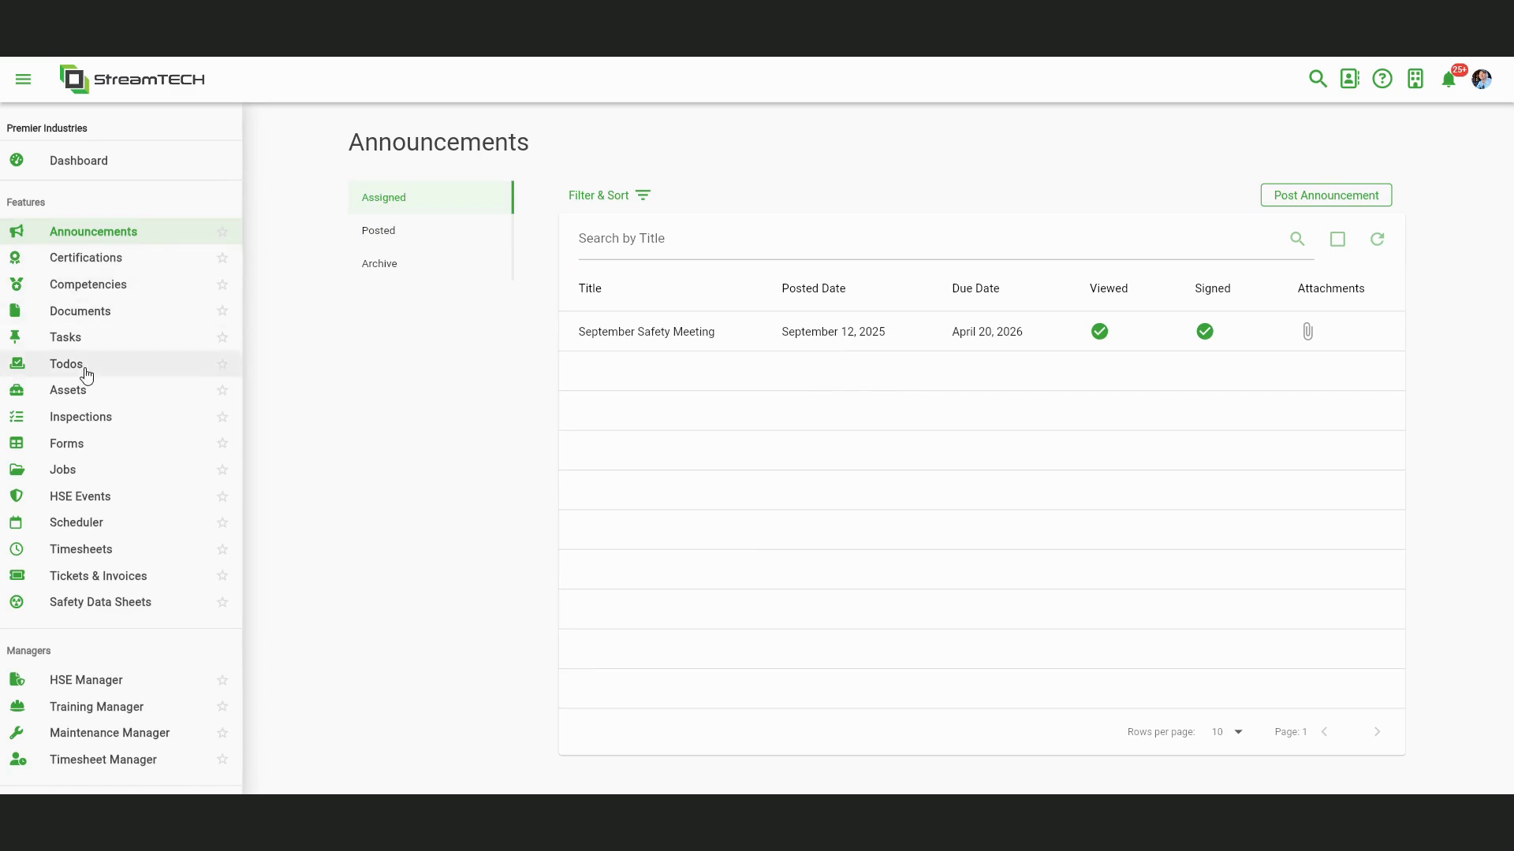
- Examine the WHMIS certification's details and its update form without submitting, and check the incomplete certifications list
{"action": "left_click", "coordinate": [83, 260]}
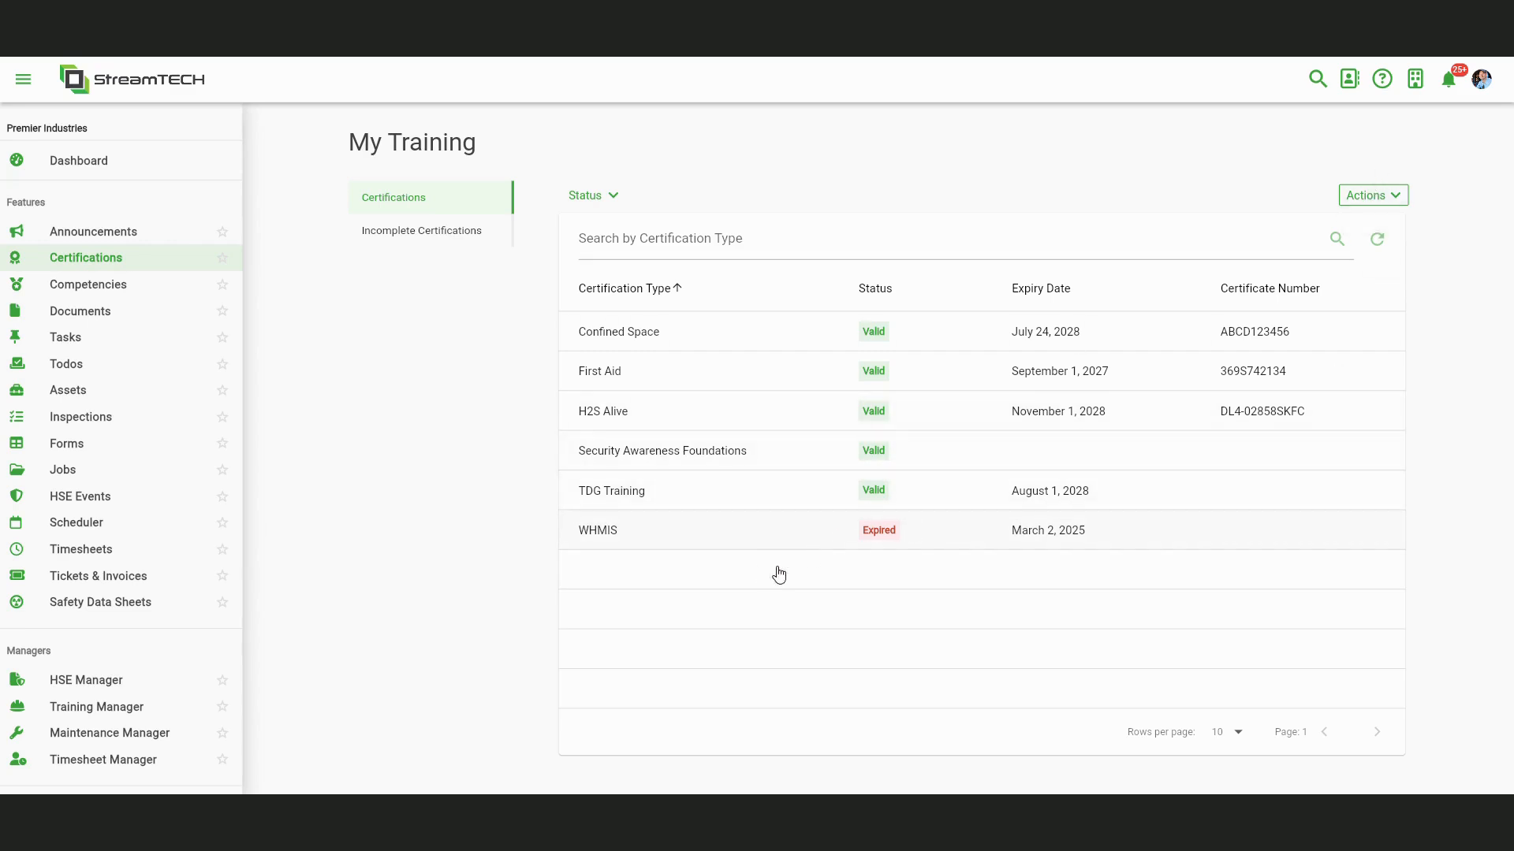
{"action": "left_click", "coordinate": [744, 552]}
{"action": "left_click", "coordinate": [1383, 186]}
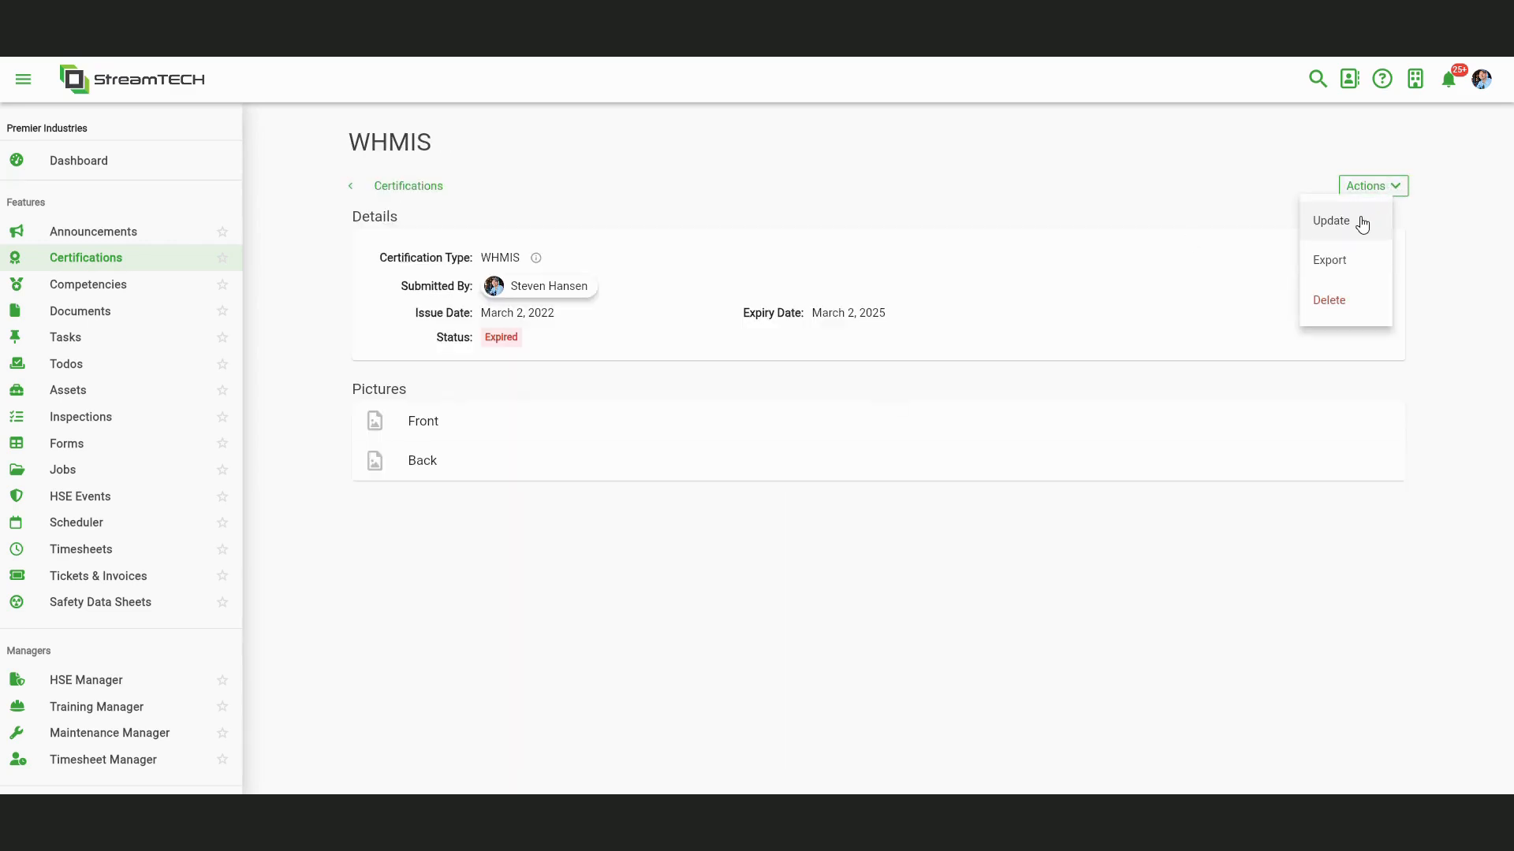
{"action": "left_click", "coordinate": [1357, 225]}
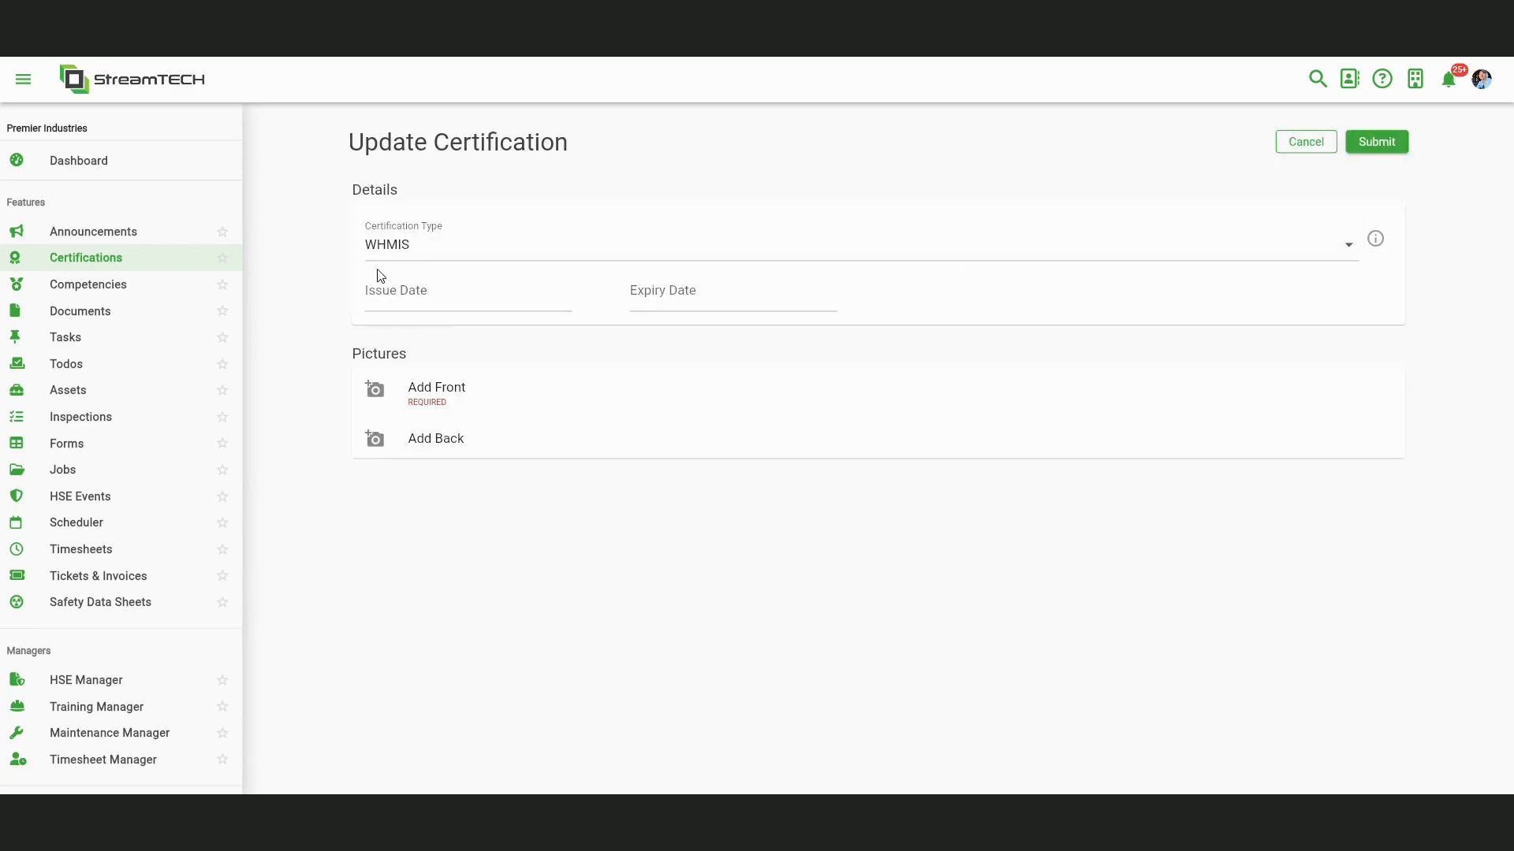
{"action": "left_click", "coordinate": [380, 300]}
{"action": "left_click", "coordinate": [809, 235]}
{"action": "left_click", "coordinate": [1293, 148]}
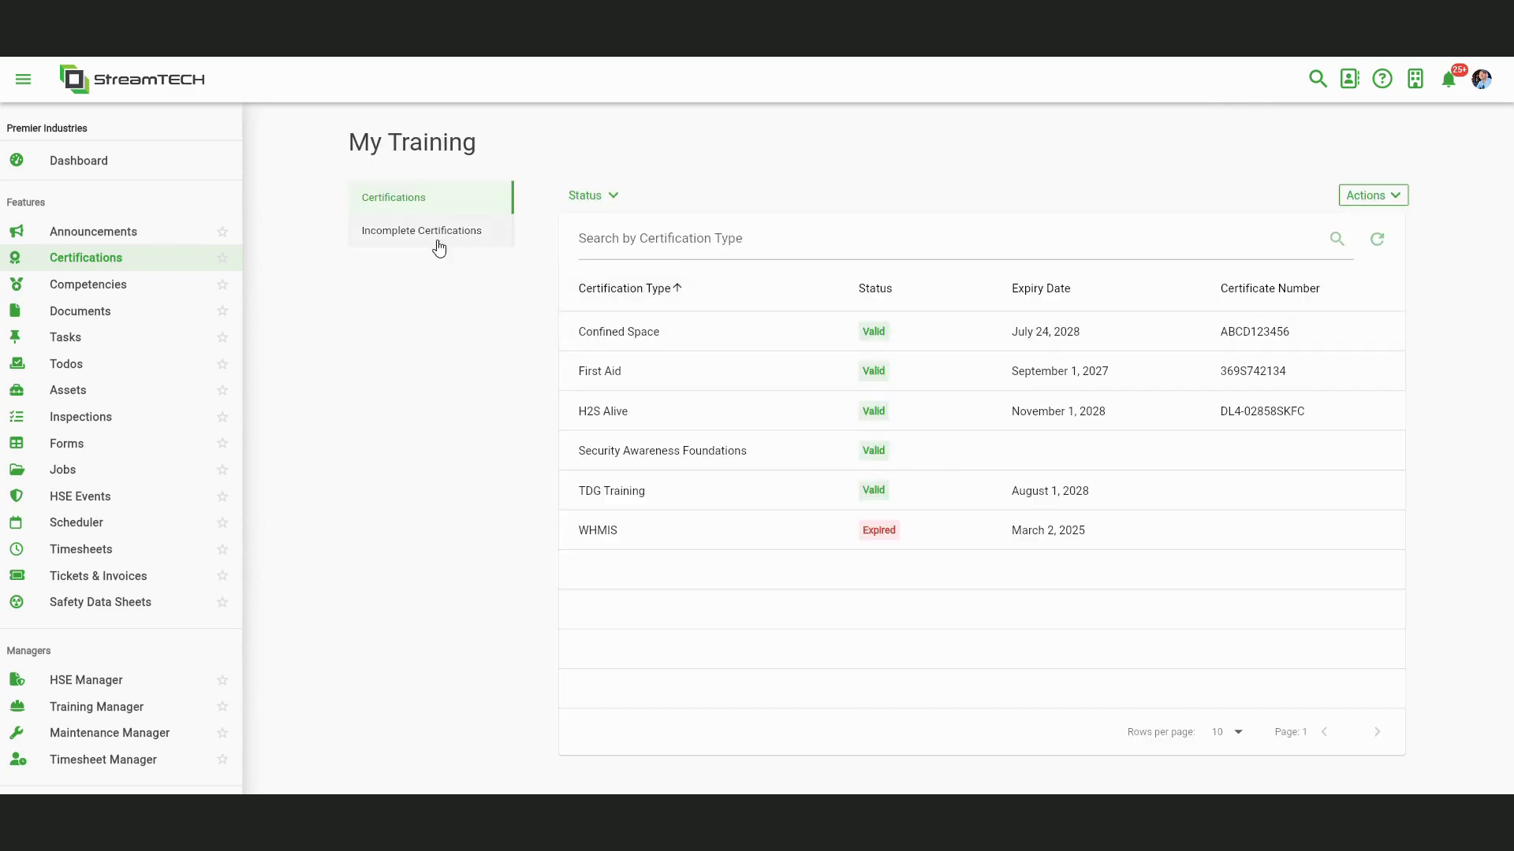
{"action": "left_click", "coordinate": [489, 236]}
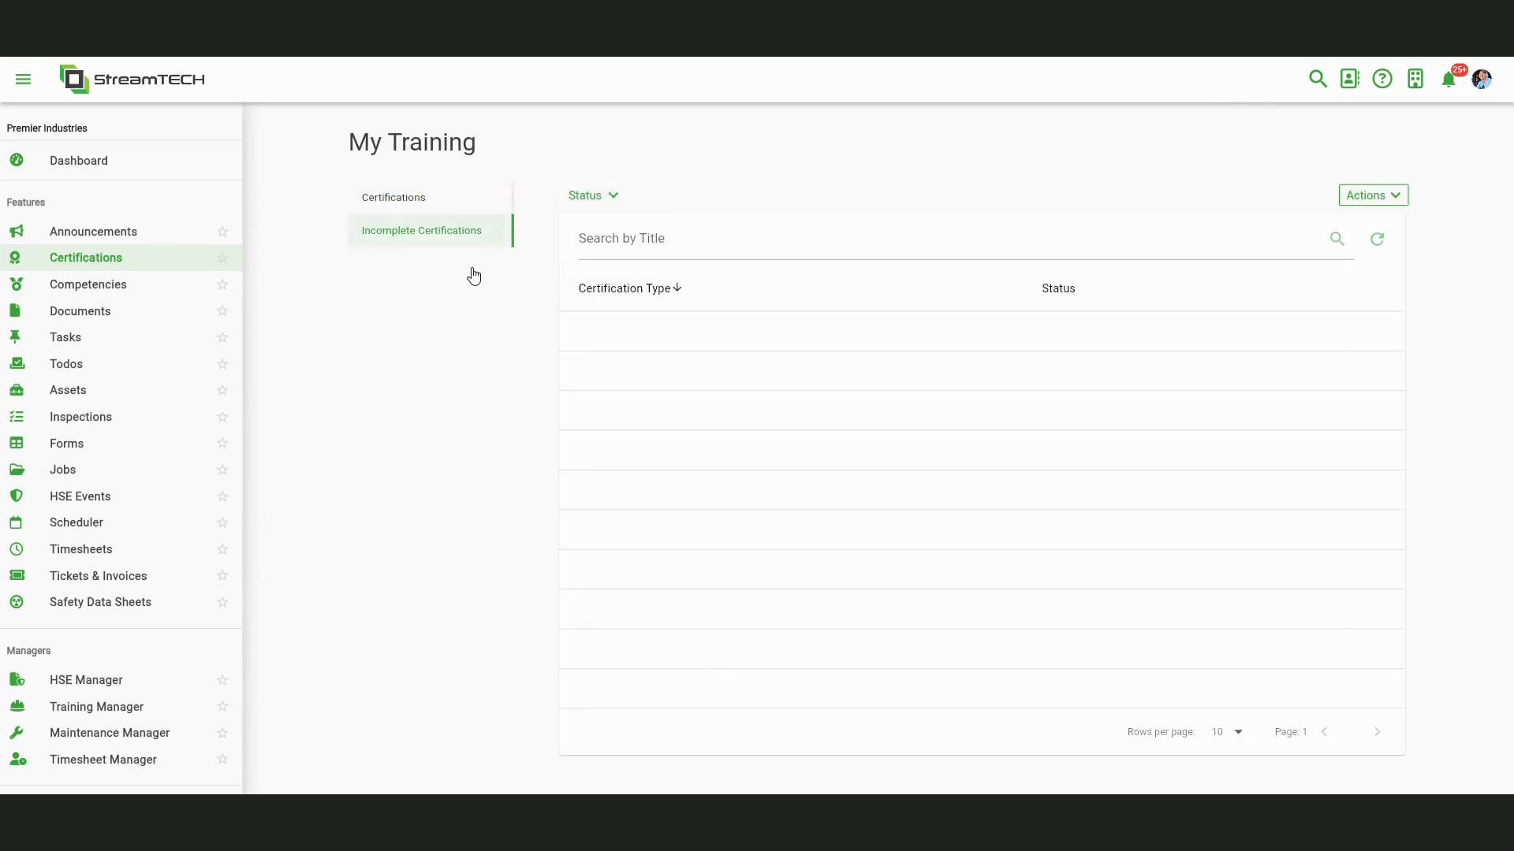
{"action": "left_click", "coordinate": [383, 203]}
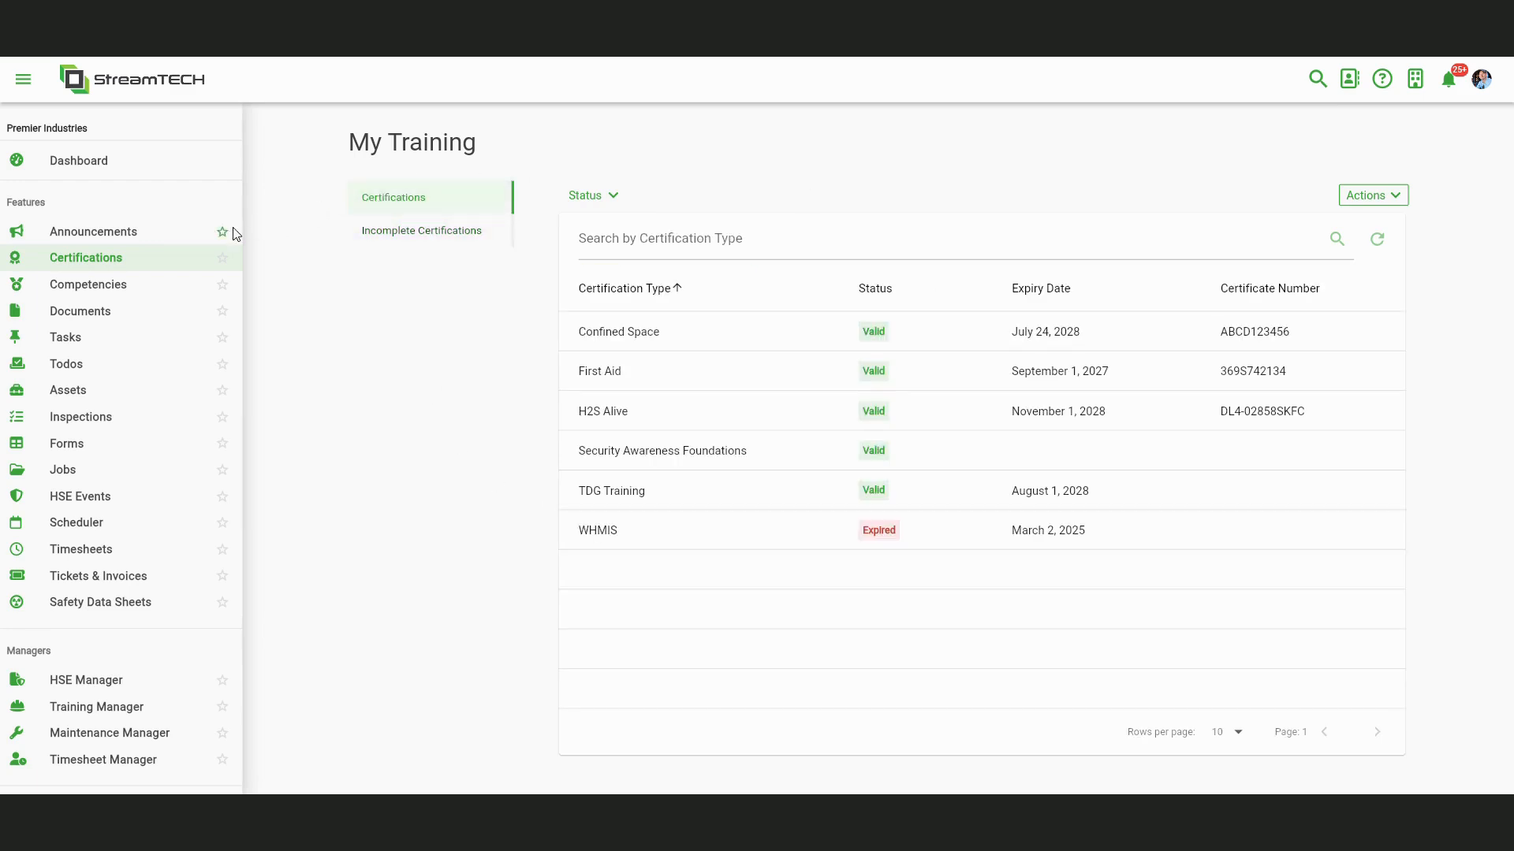
- Review the assigned competency policies and procedures, including the details and sign-off options of the Changing Pumpjack Belts procedure
{"action": "left_click", "coordinate": [91, 285]}
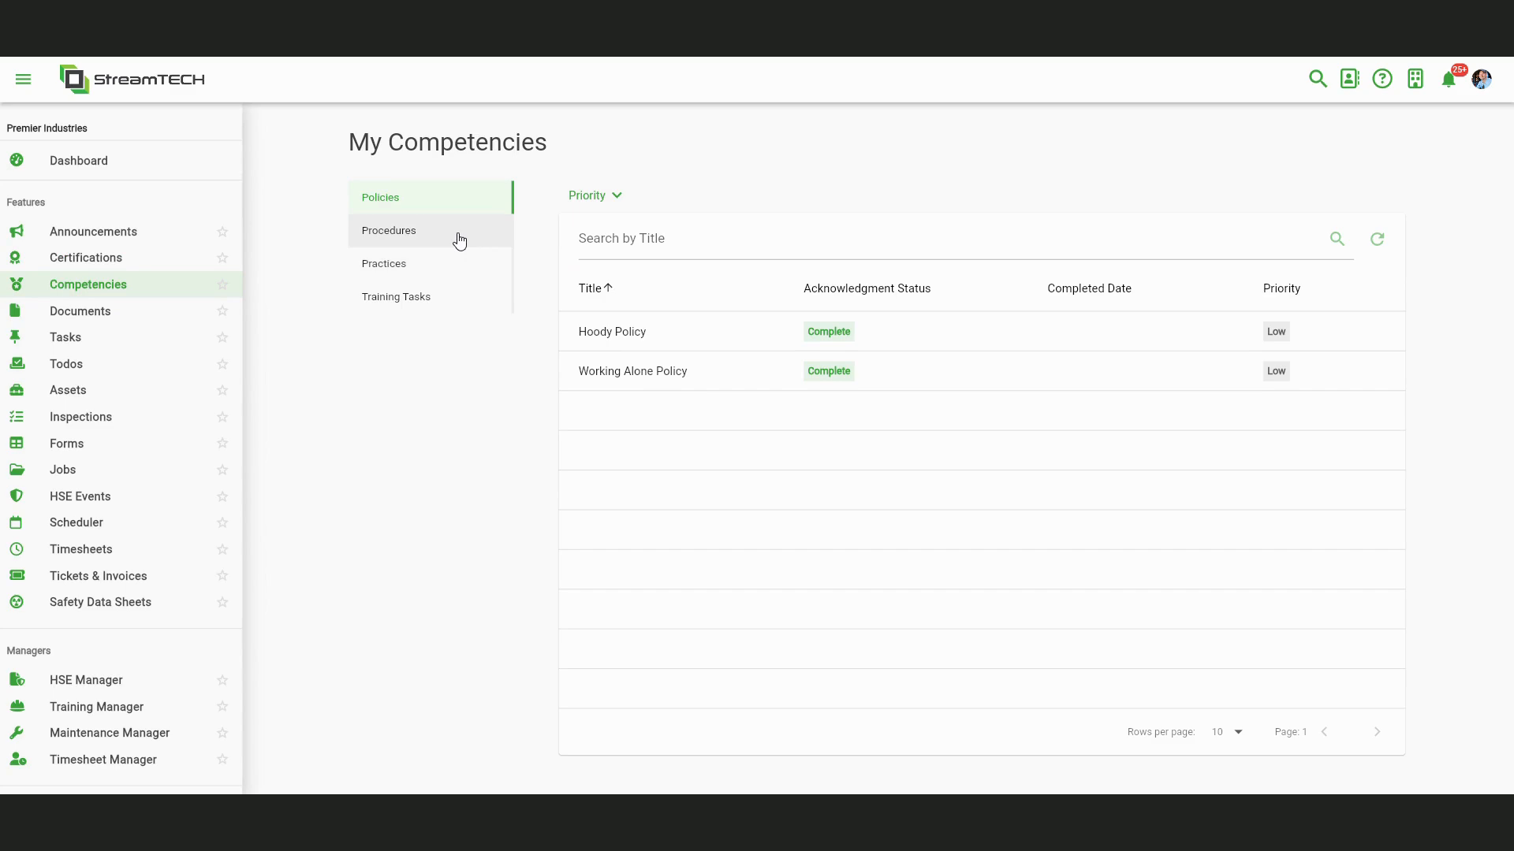
{"action": "left_click", "coordinate": [447, 246]}
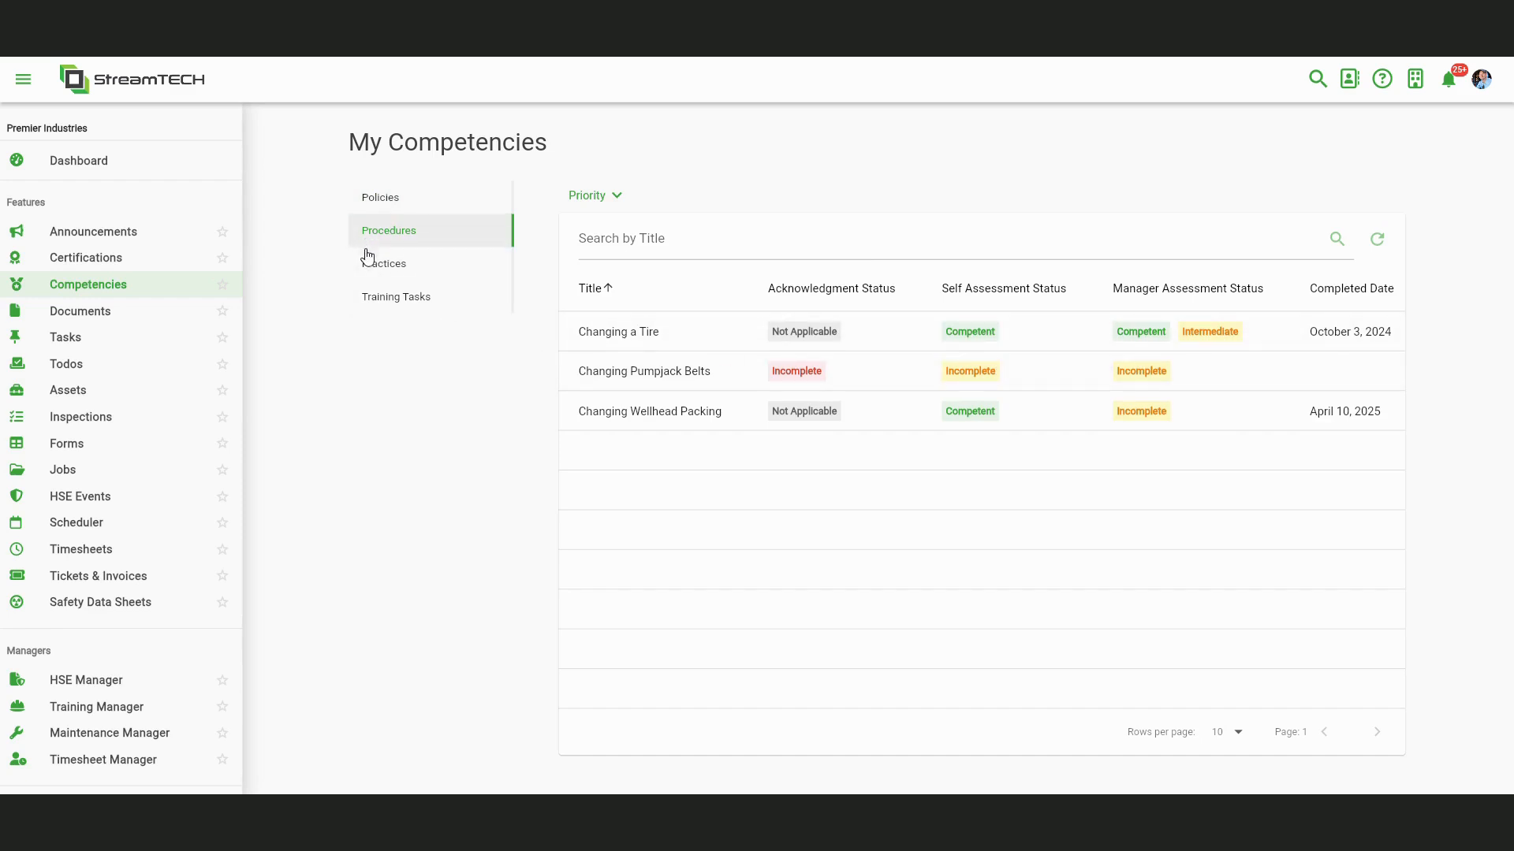
{"action": "left_click", "coordinate": [652, 377]}
{"action": "scroll", "coordinate": [459, 637], "scroll_direction": "down", "scroll_amount": 3}
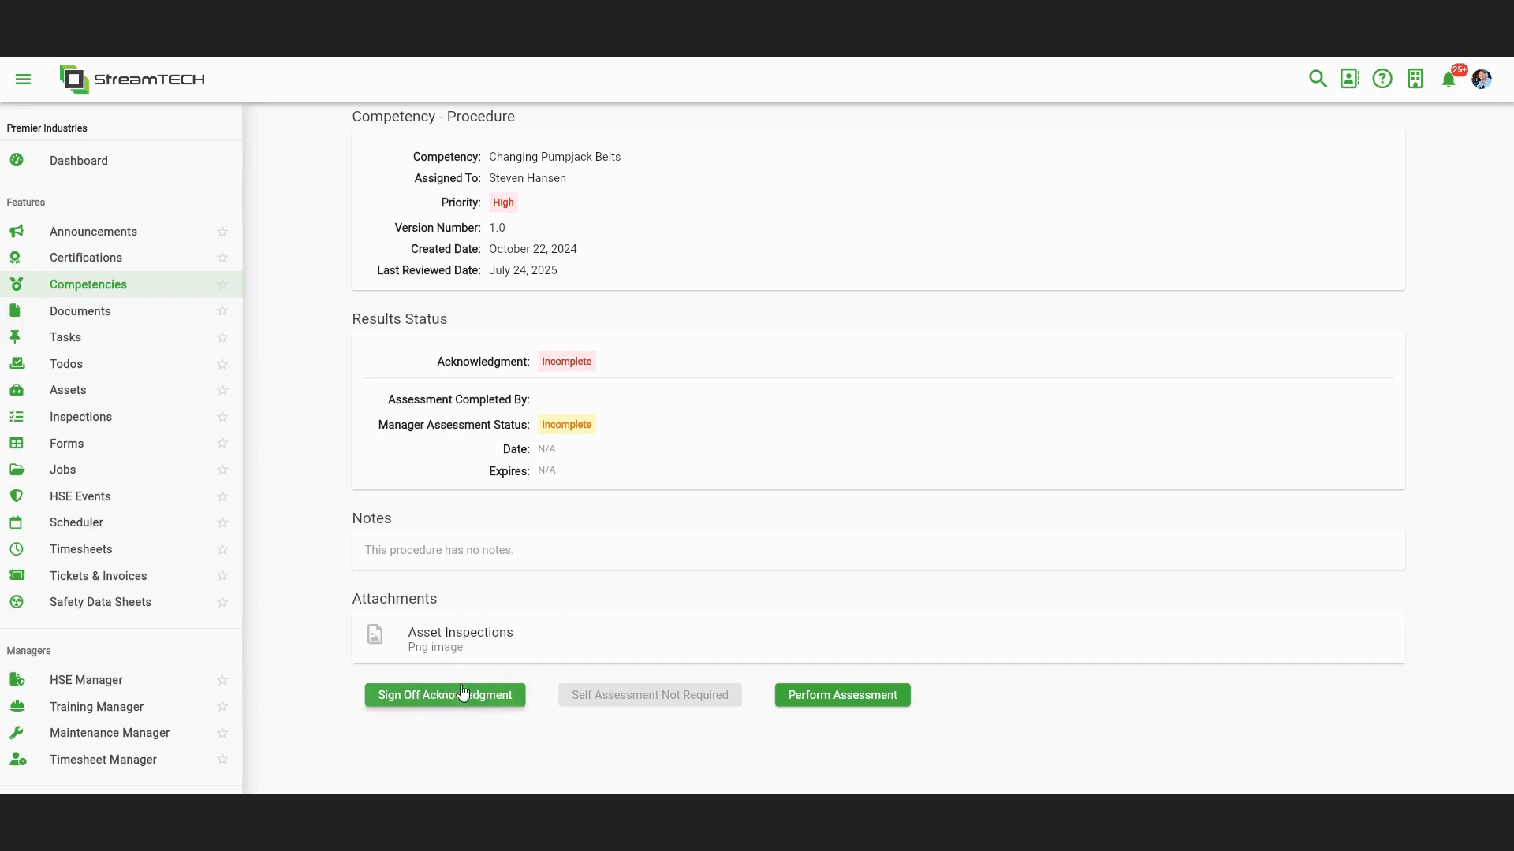
{"action": "scroll", "coordinate": [602, 652], "scroll_direction": "up", "scroll_amount": 2}
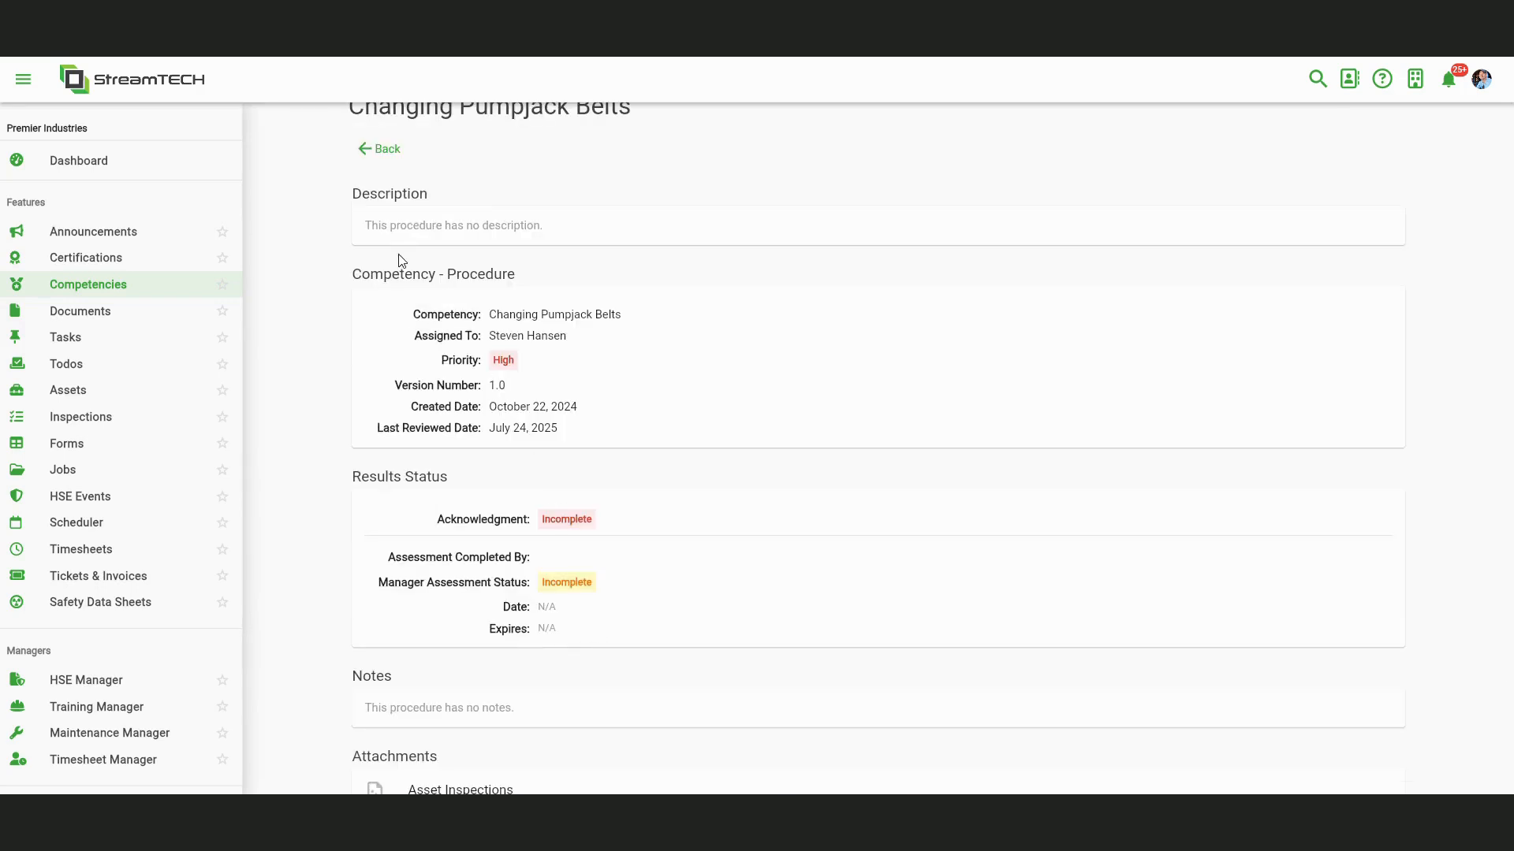
{"action": "left_click", "coordinate": [381, 154]}
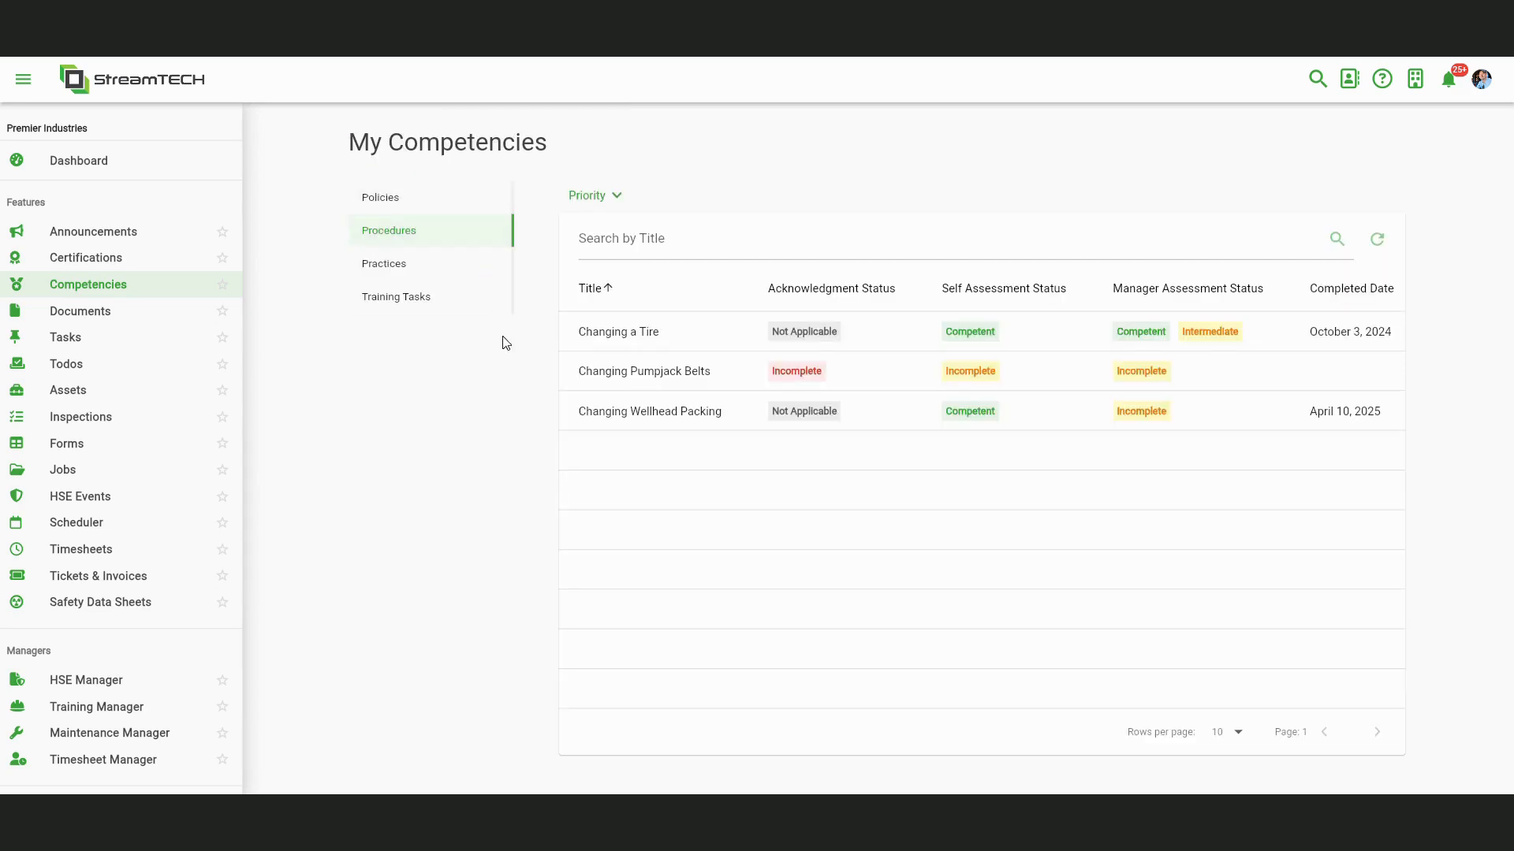
- Review the company and user documents, including the edit options of OH&S Legislation 2024 and the Safe Work Permits folder, without changing anything
{"action": "left_click", "coordinate": [115, 320]}
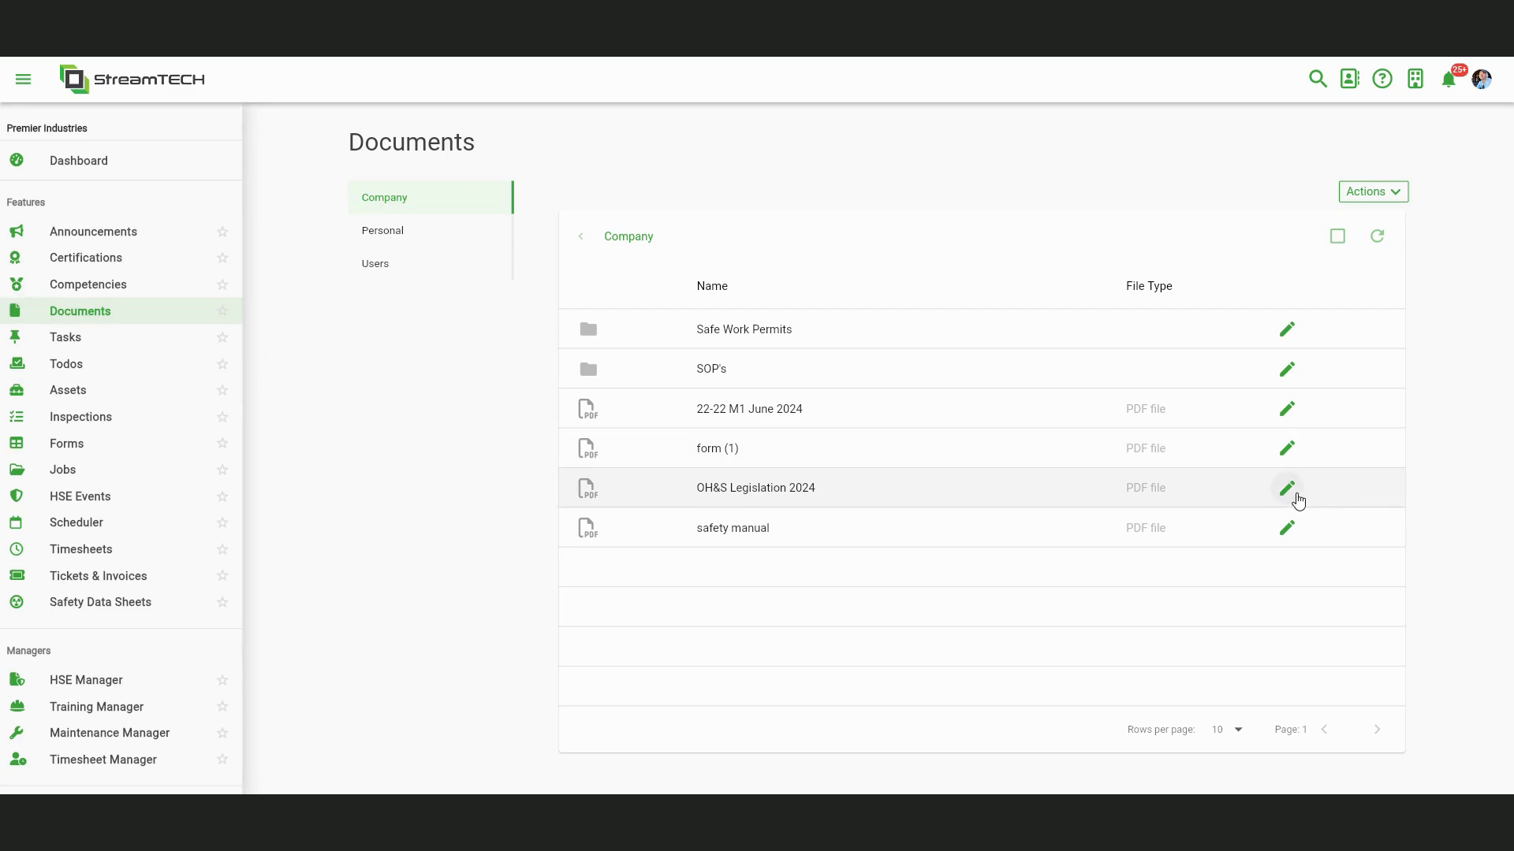
{"action": "left_click", "coordinate": [1287, 488]}
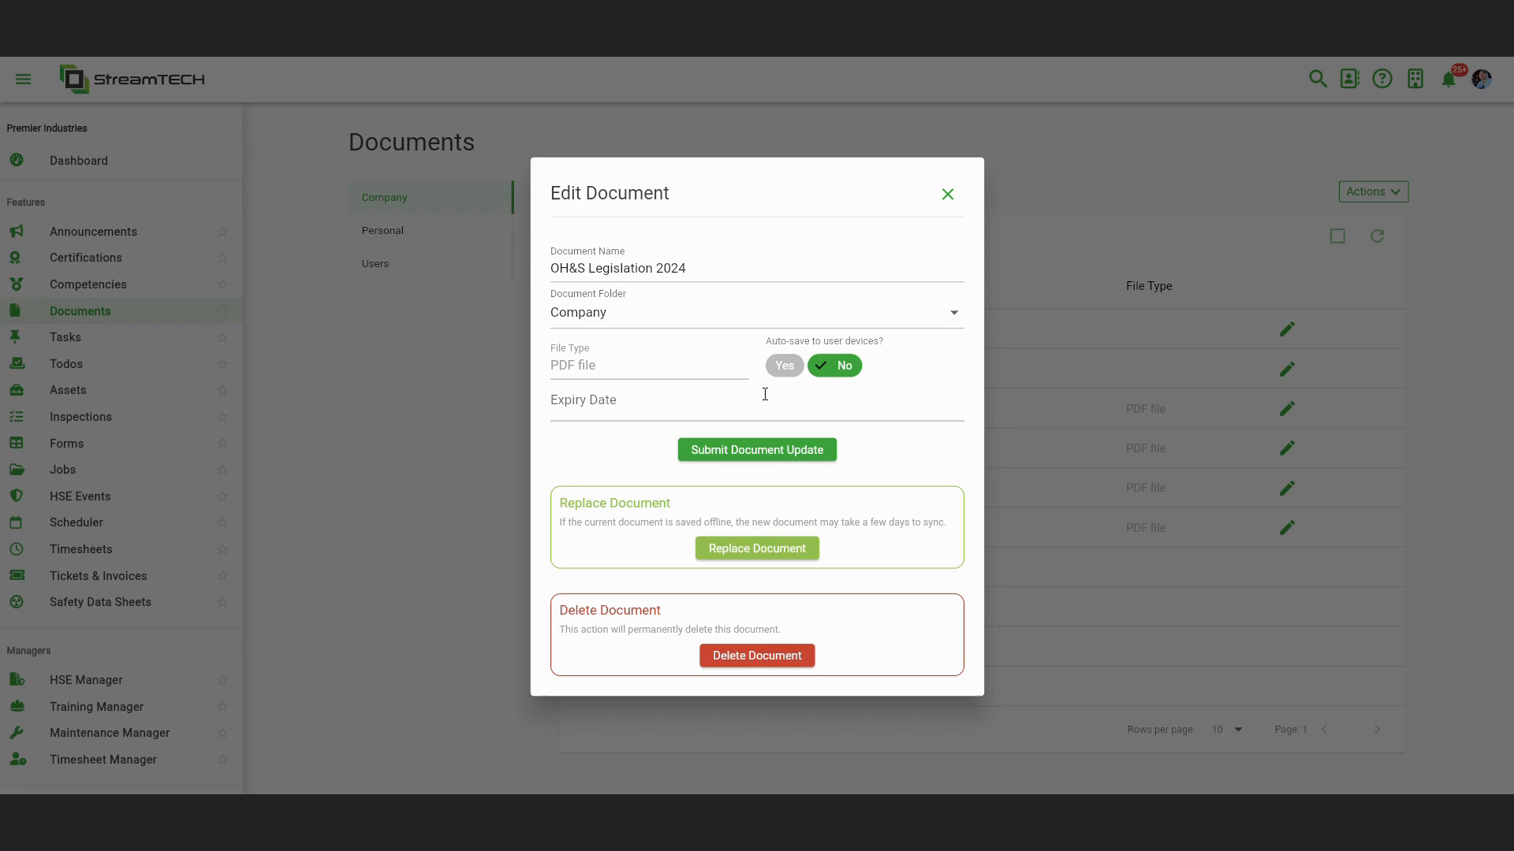
{"action": "left_click", "coordinate": [948, 195]}
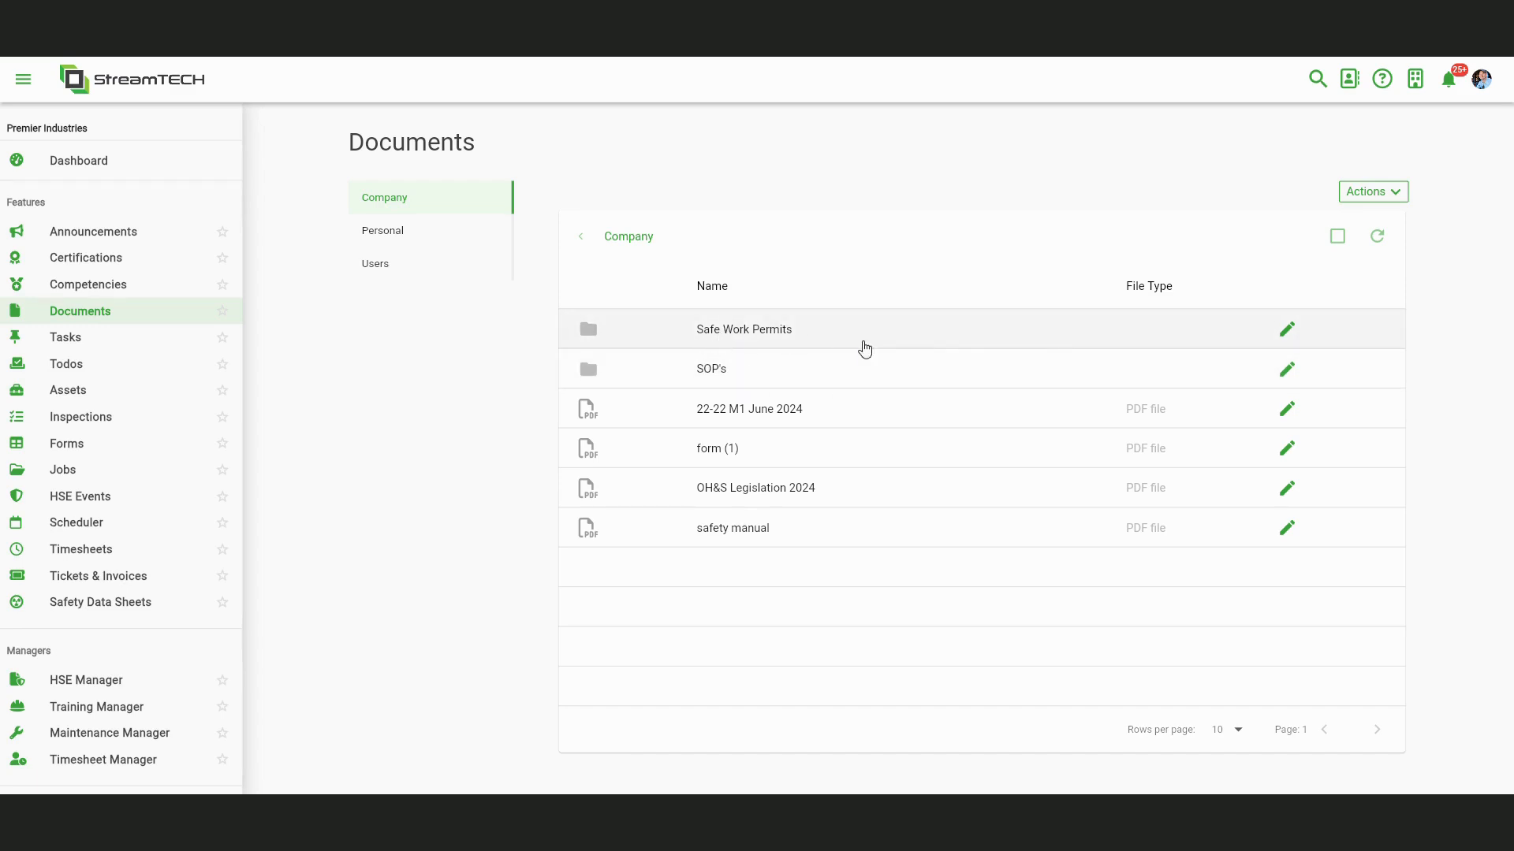
{"action": "left_click", "coordinate": [1287, 329]}
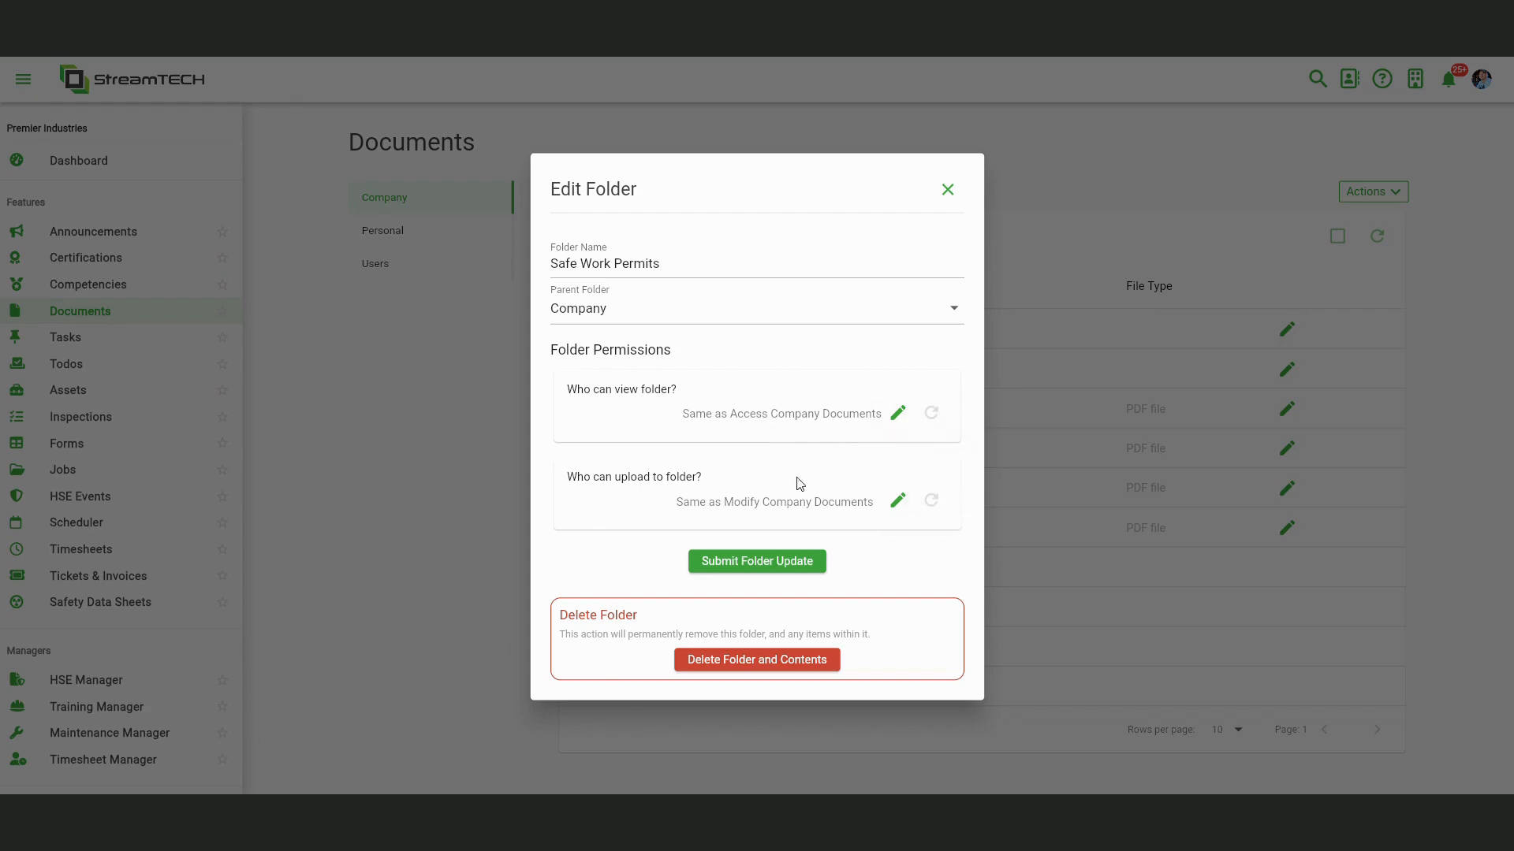
{"action": "left_click", "coordinate": [948, 193]}
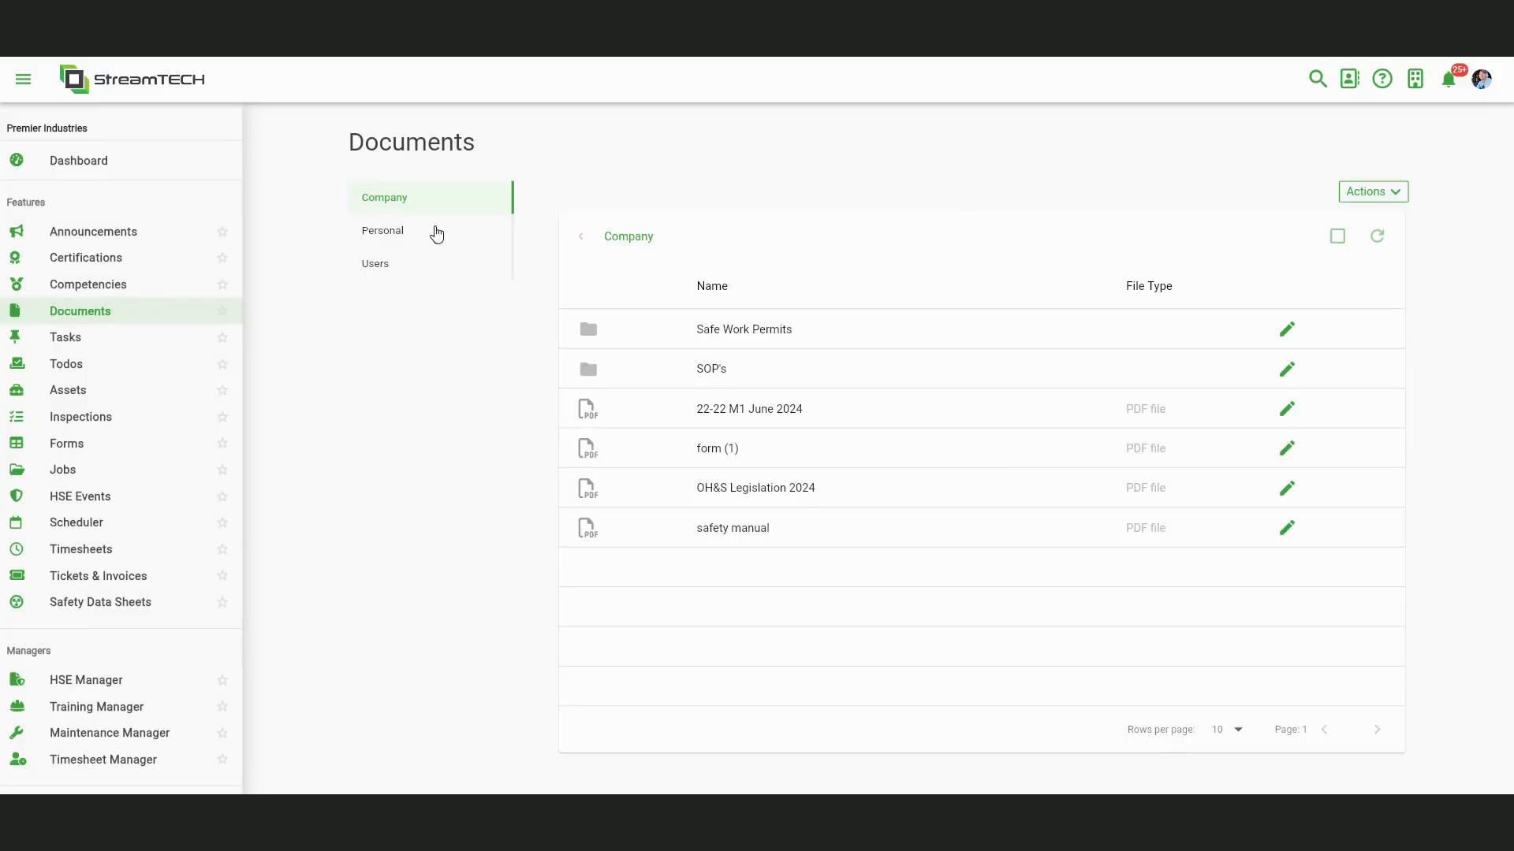
{"action": "left_click", "coordinate": [375, 274]}
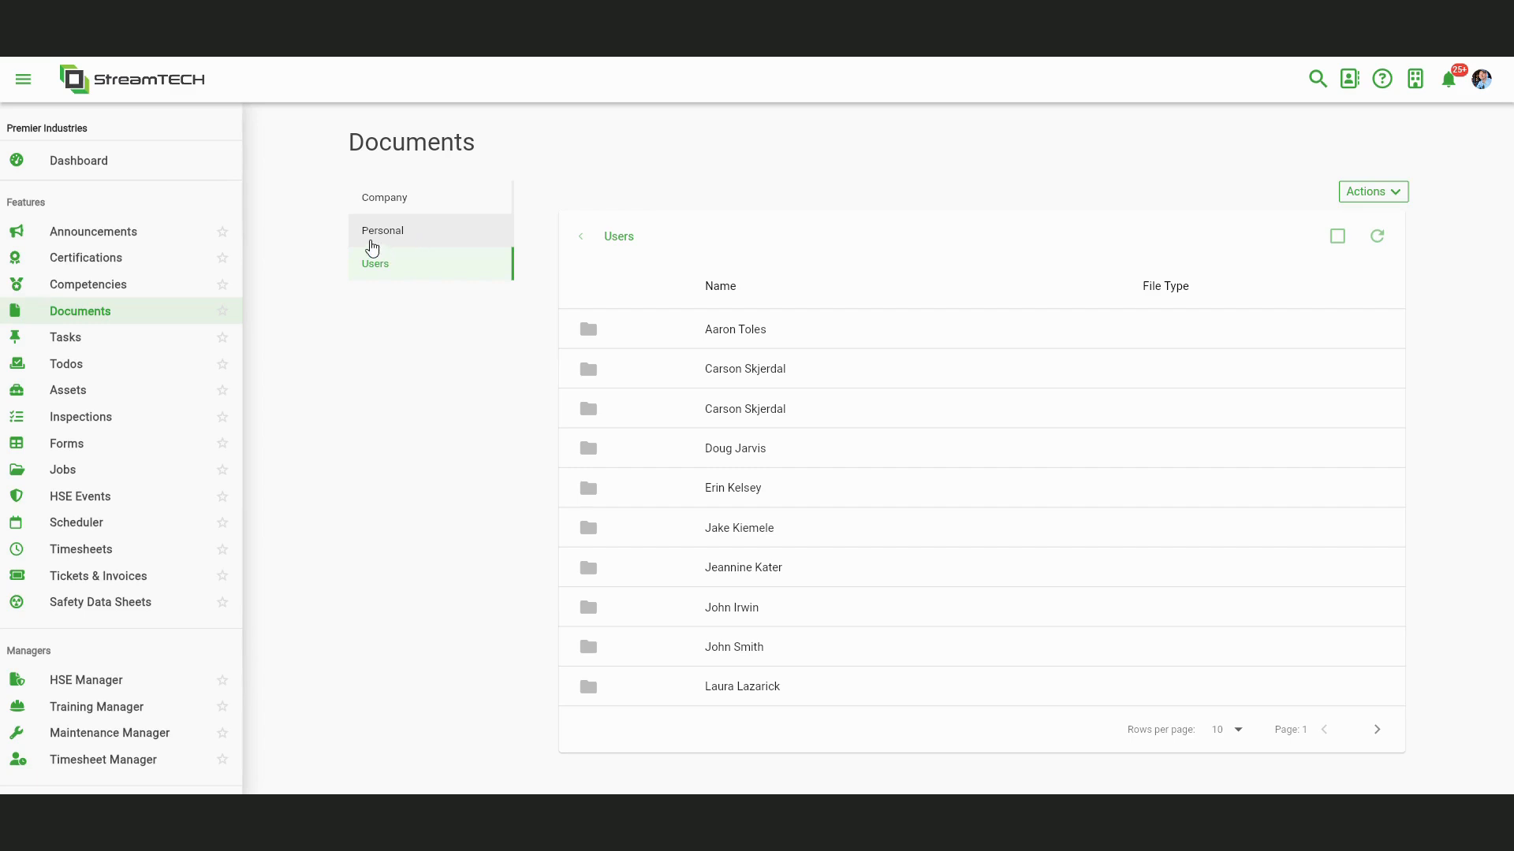
- Check the task list and preview the fields offered for a new Vehicle-type asset category, without adding it
{"action": "left_click", "coordinate": [93, 339]}
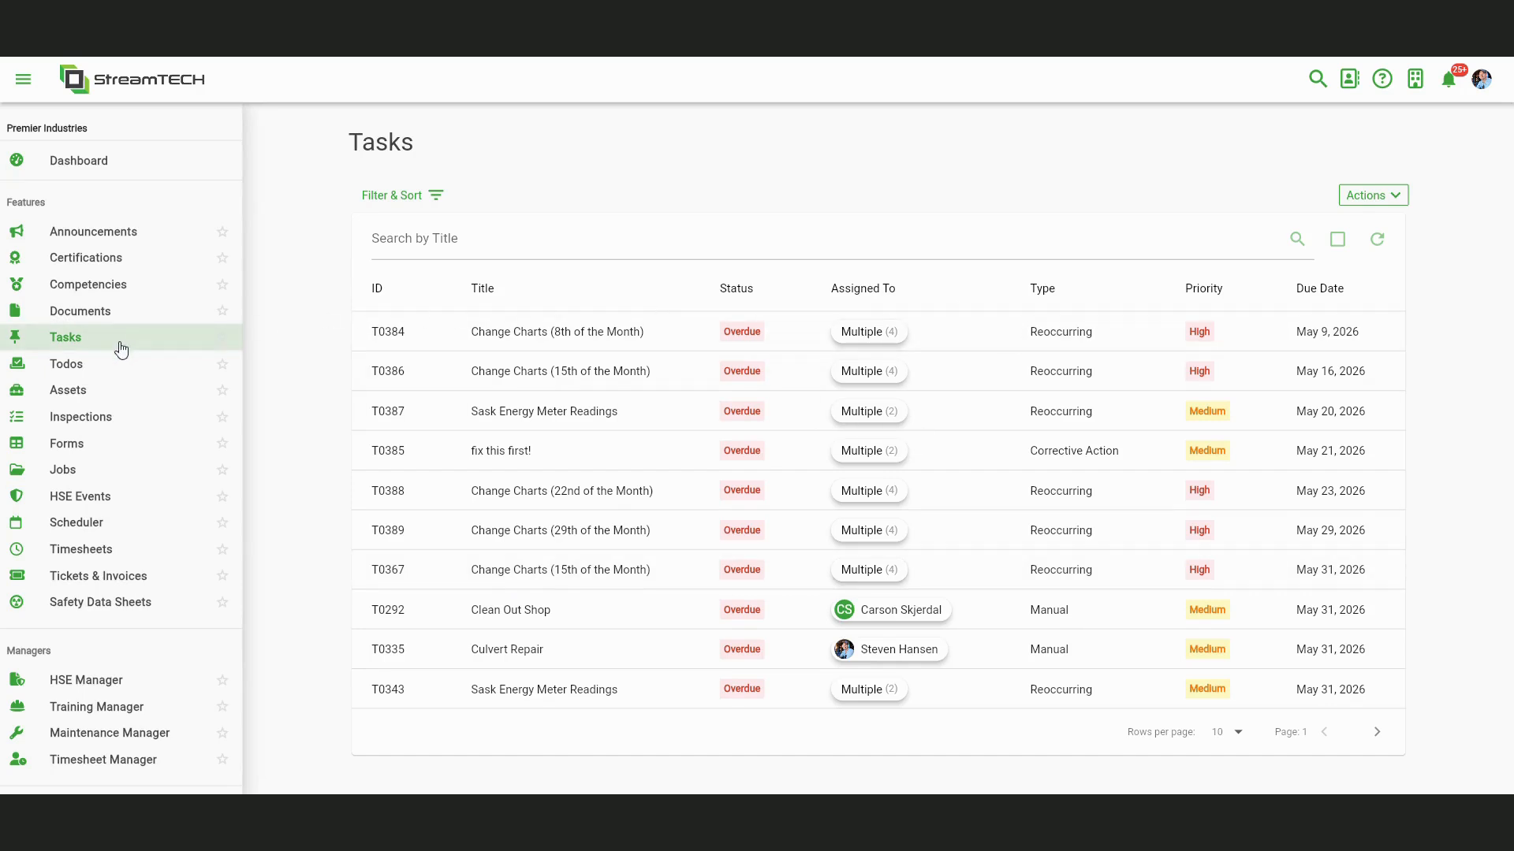
{"action": "left_click", "coordinate": [98, 400]}
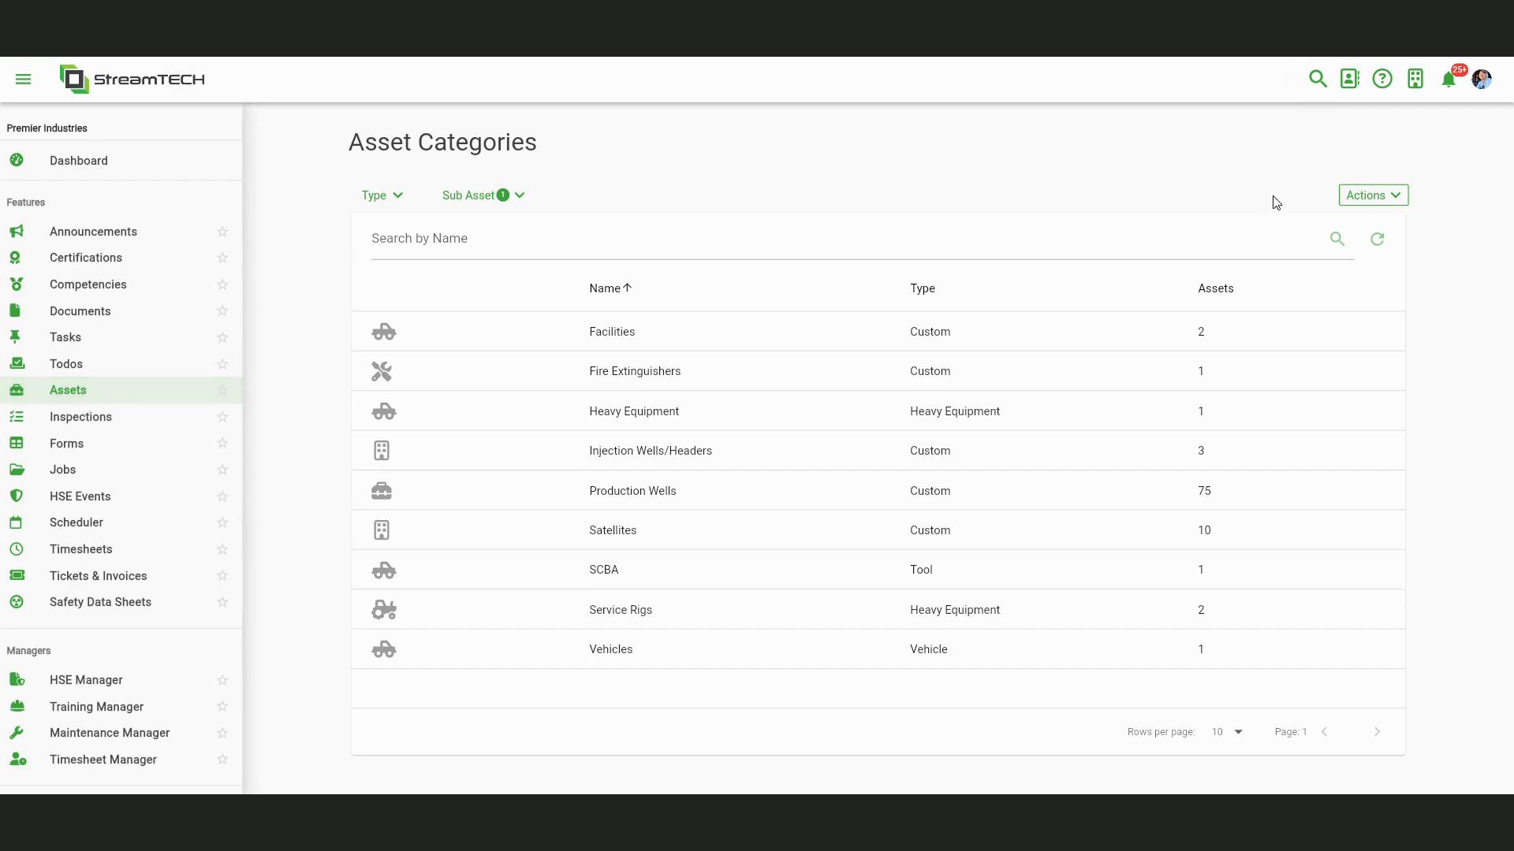
{"action": "left_click", "coordinate": [1353, 201]}
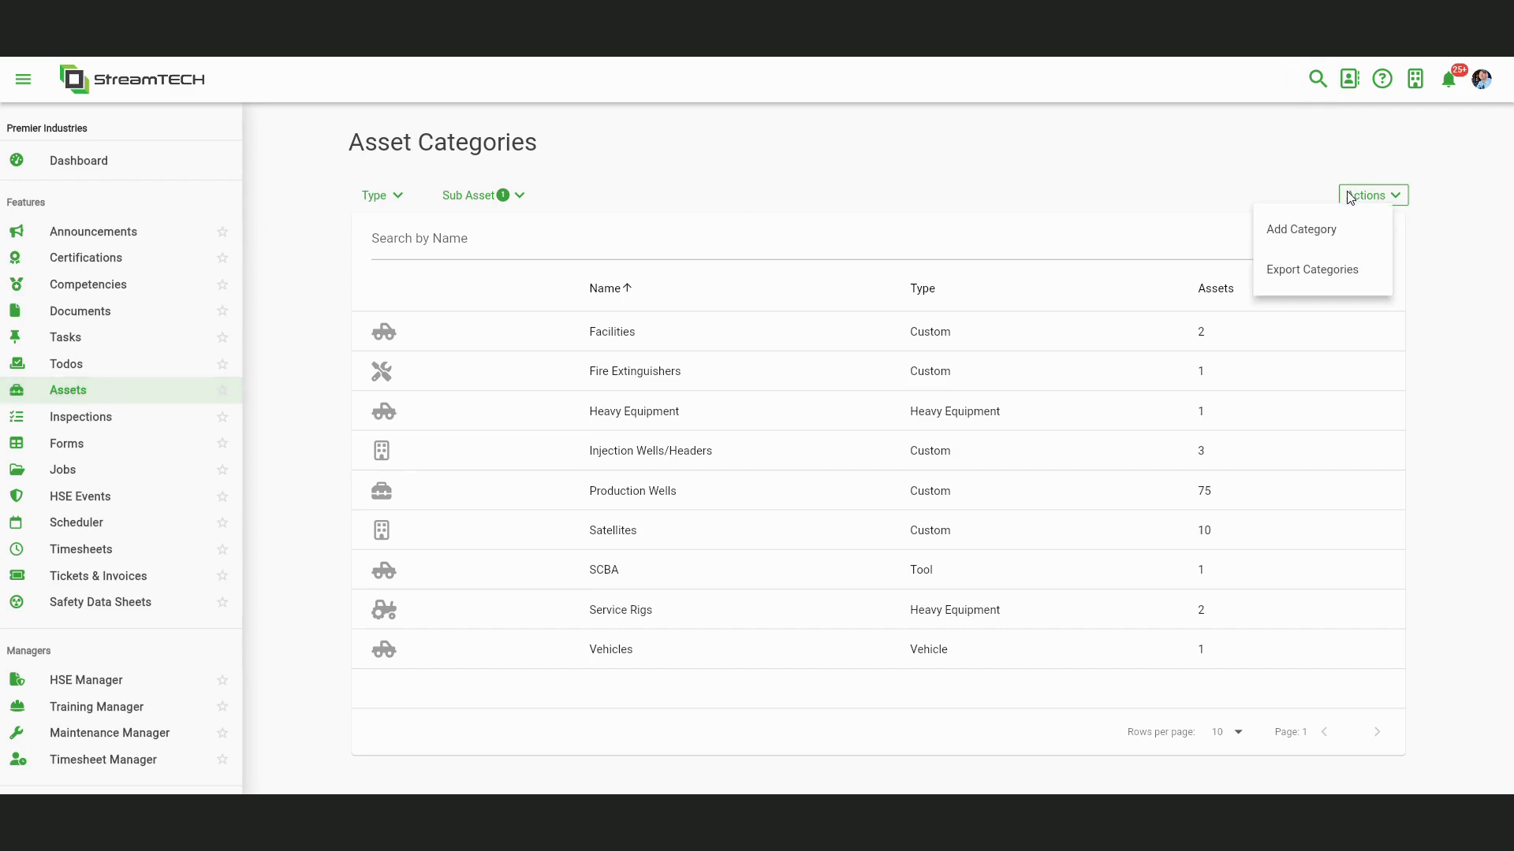
{"action": "left_click", "coordinate": [1334, 234]}
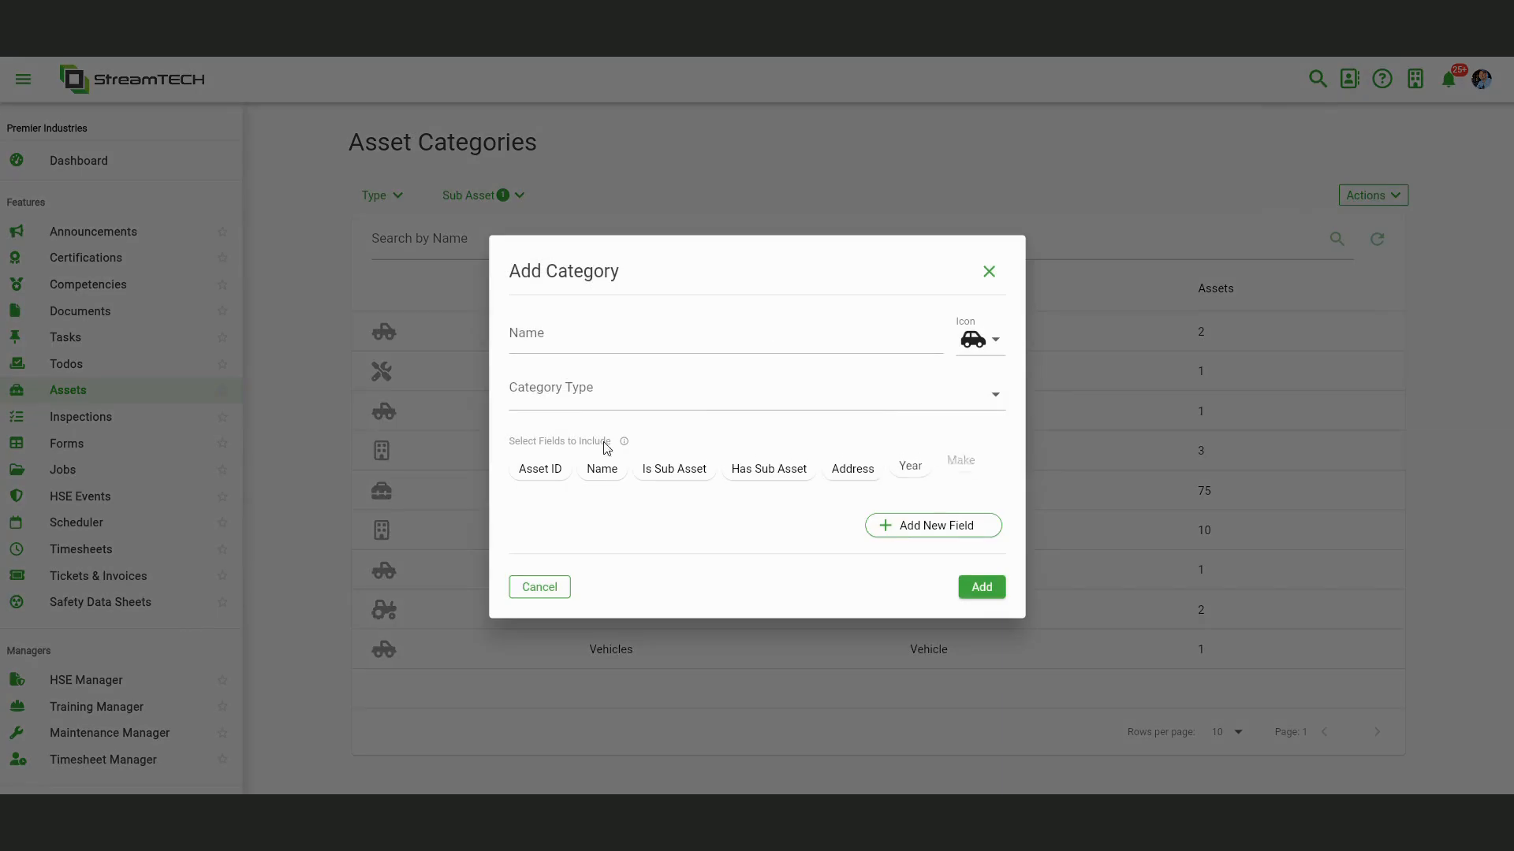
{"action": "left_click", "coordinate": [562, 403]}
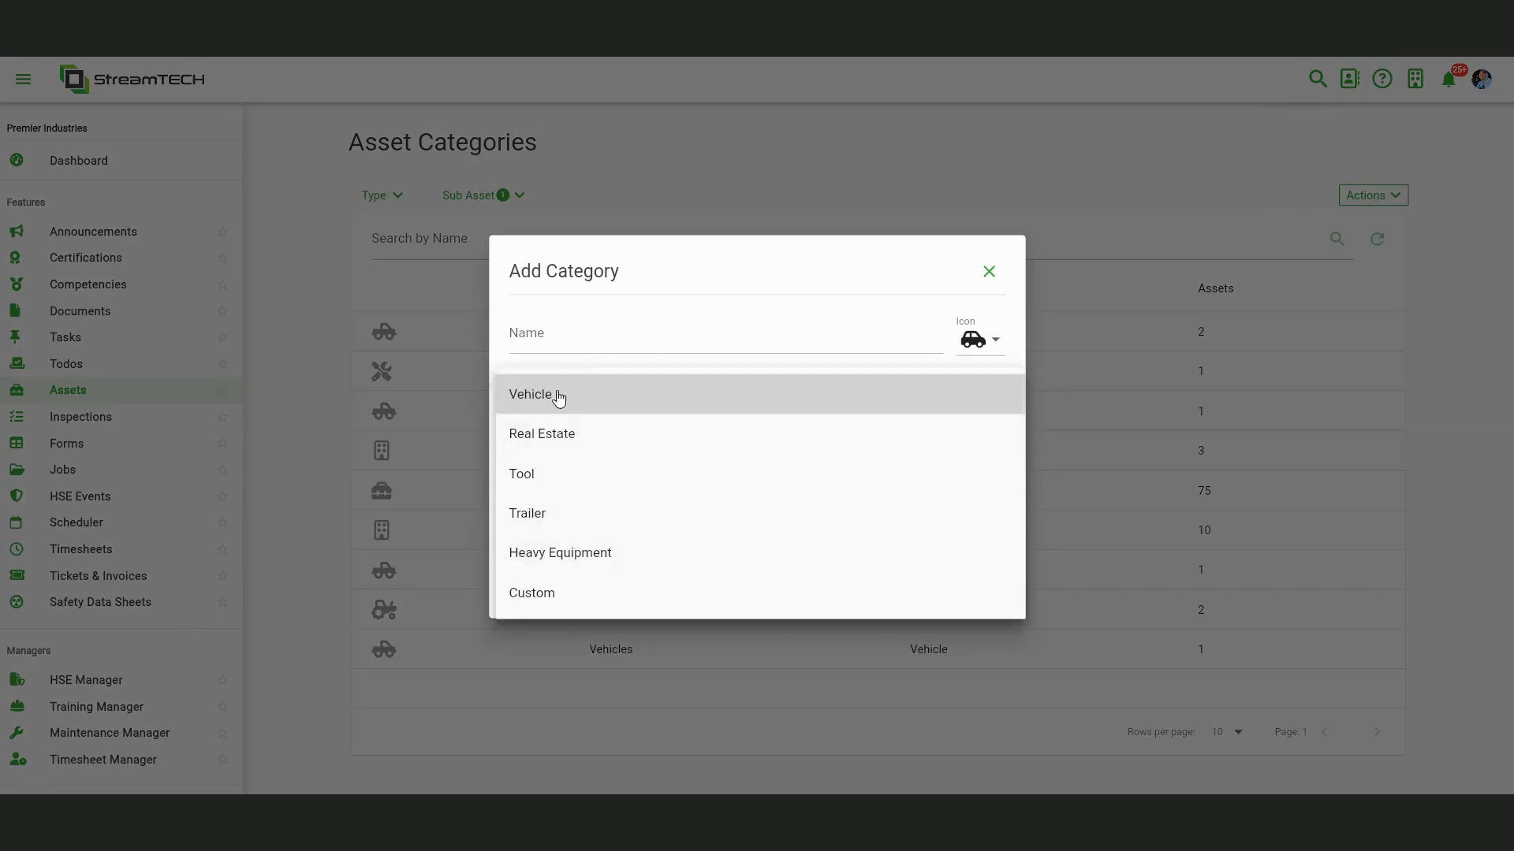
{"action": "left_click", "coordinate": [560, 410]}
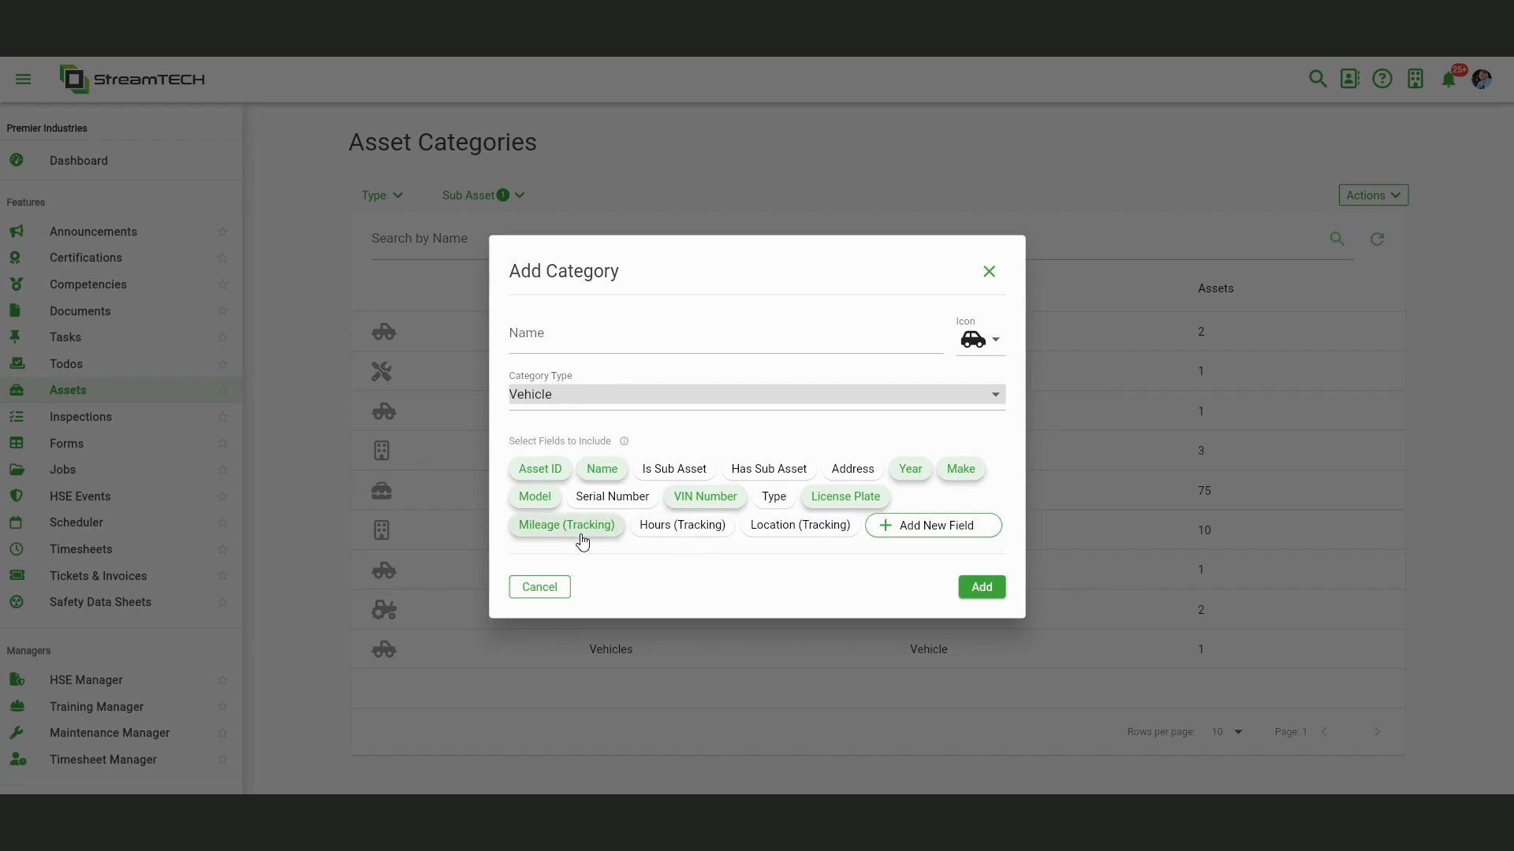
{"action": "left_click", "coordinate": [552, 601]}
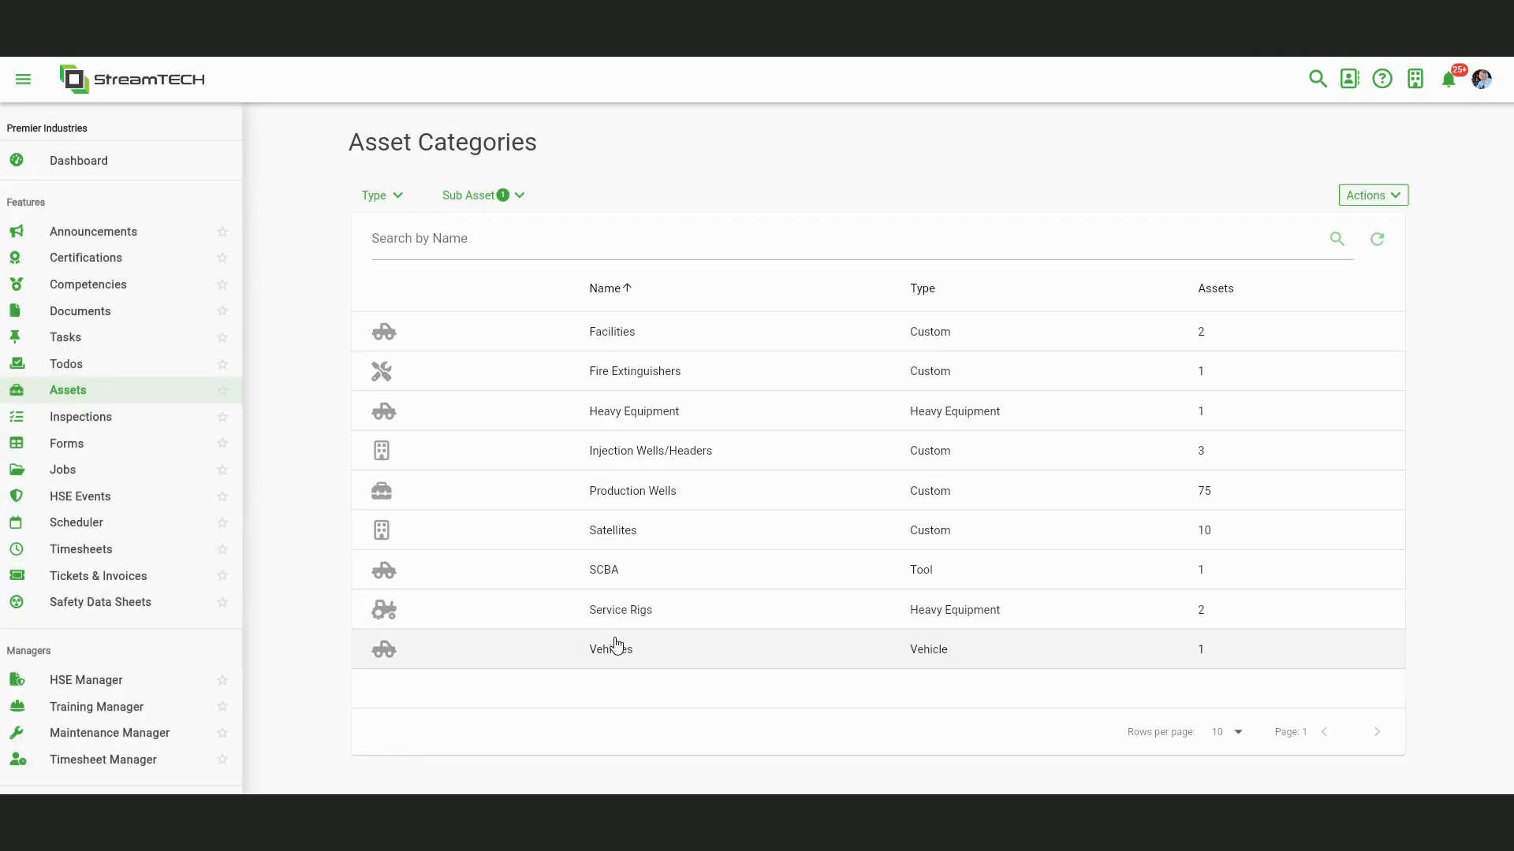
- Examine the details of the 2010 Ford F-550 in the Vehicles category, including its notes, recent inspections, maintenance and parts
{"action": "left_click", "coordinate": [606, 653]}
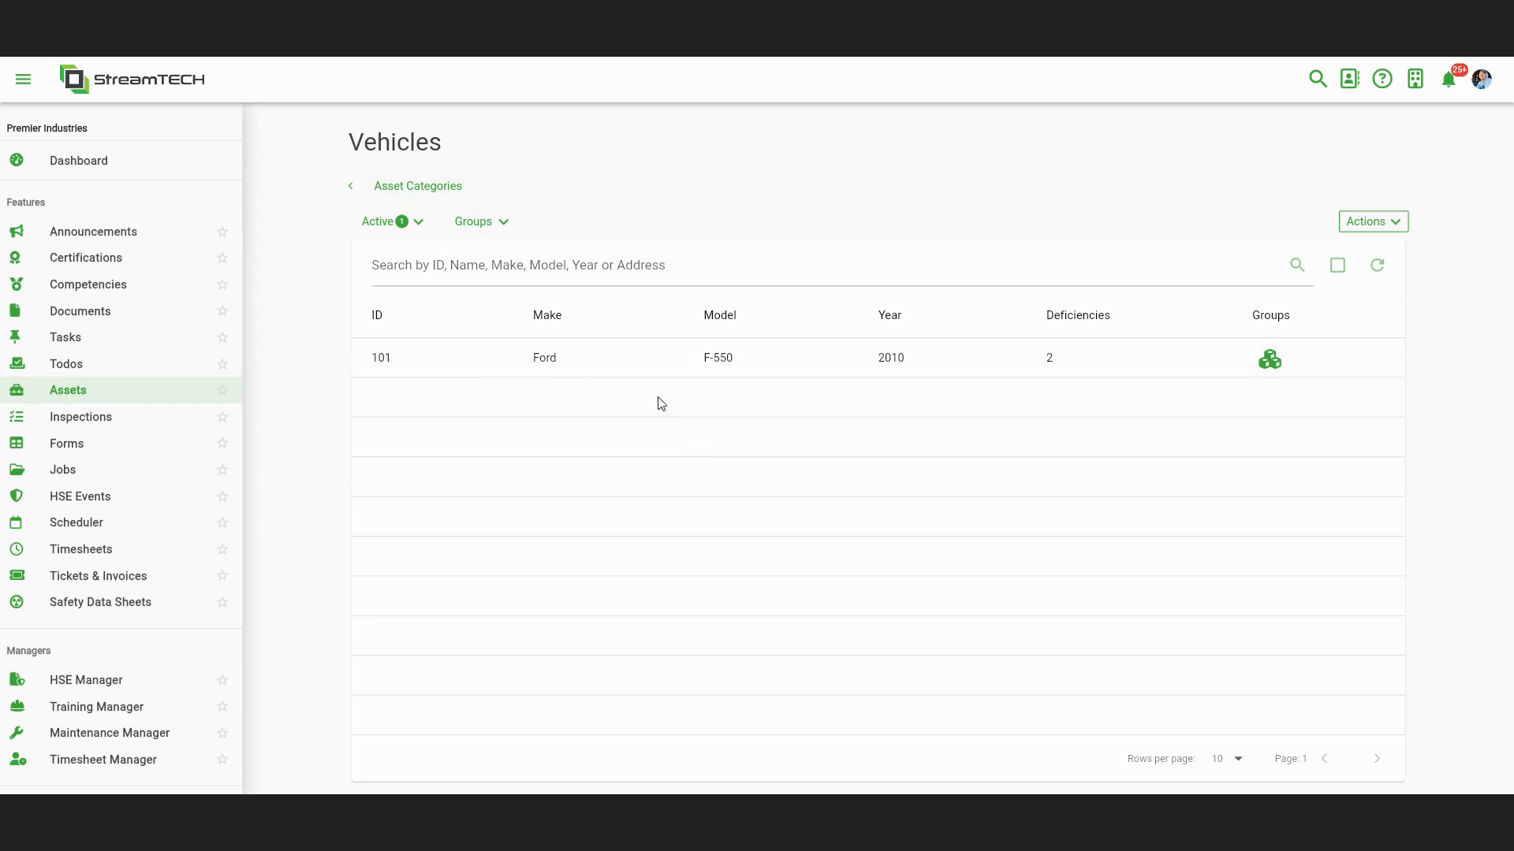
{"action": "left_click", "coordinate": [560, 374]}
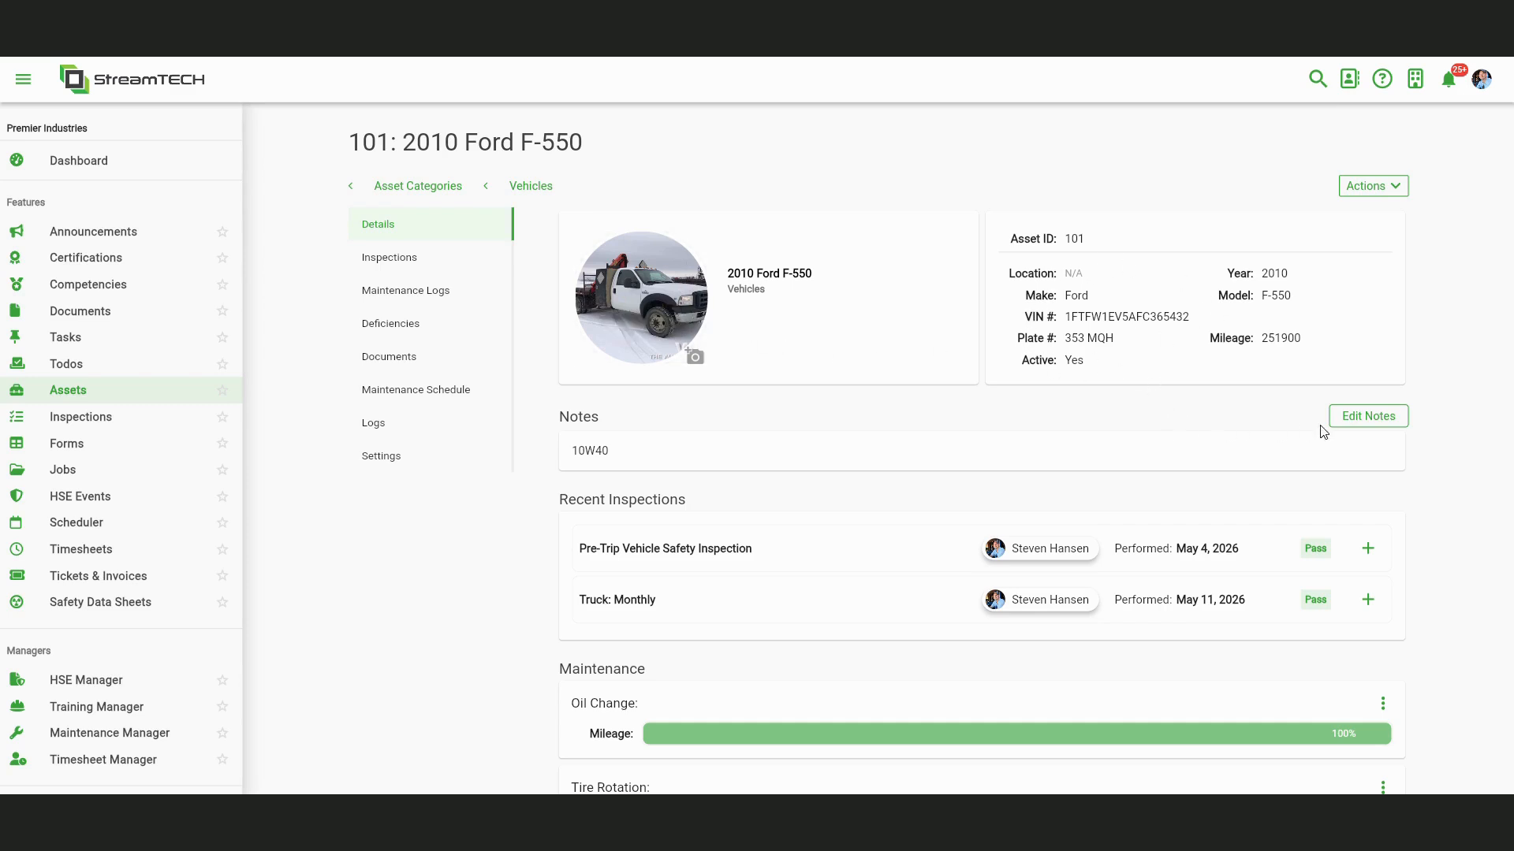
{"action": "scroll", "coordinate": [1226, 448], "scroll_direction": "down", "scroll_amount": 1}
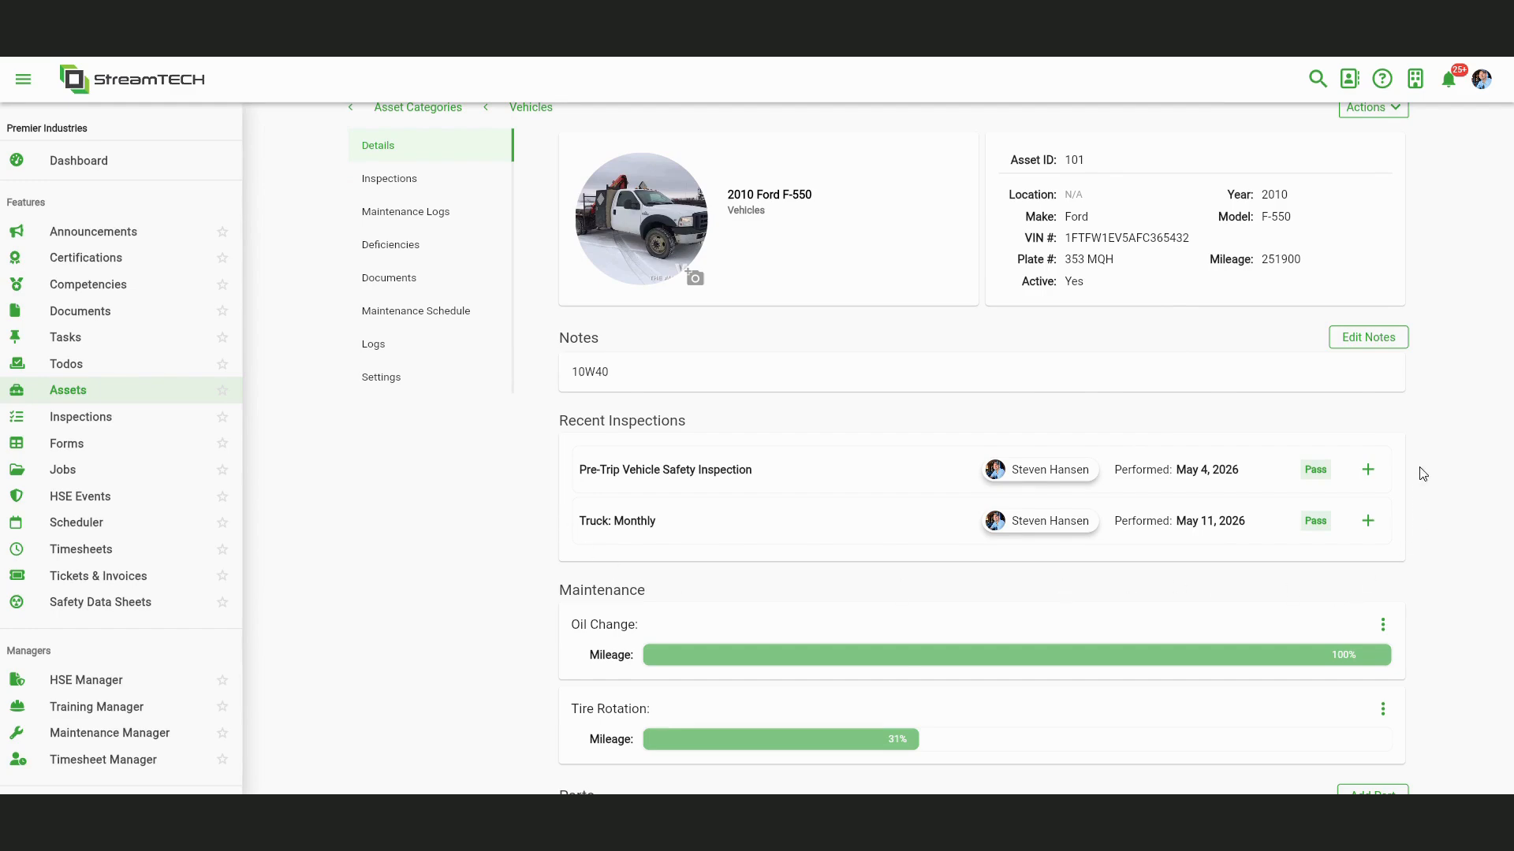
{"action": "scroll", "coordinate": [1018, 602], "scroll_direction": "down", "scroll_amount": 2}
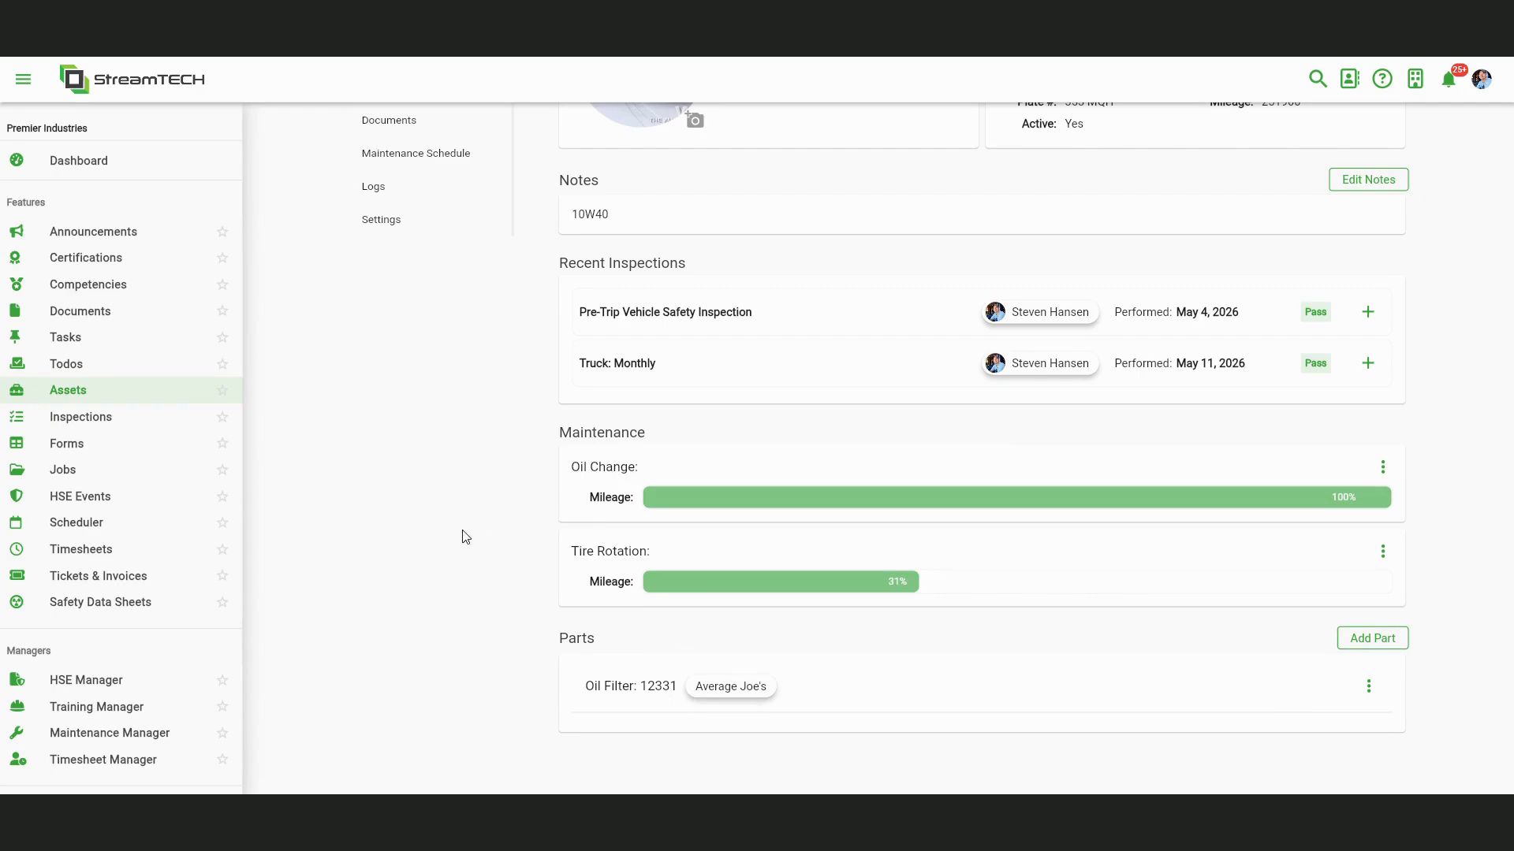
{"action": "scroll", "coordinate": [463, 536], "scroll_direction": "up", "scroll_amount": 3}
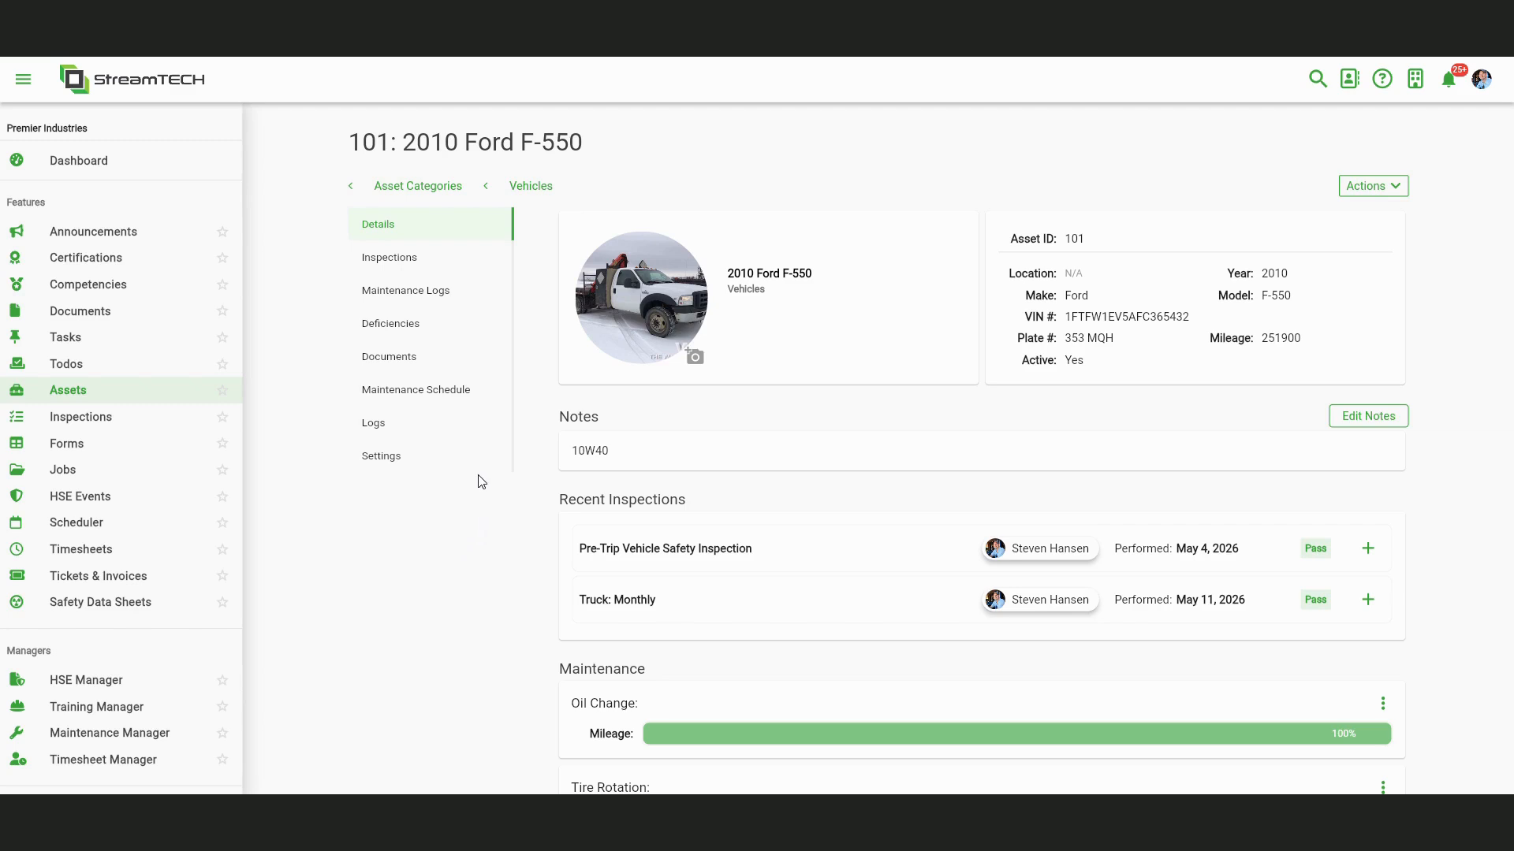
- Start a Pre-Trip Vehicle Safety Inspection for the Ford F-550 and look over its header fields and first checklist sections
{"action": "left_click", "coordinate": [390, 260]}
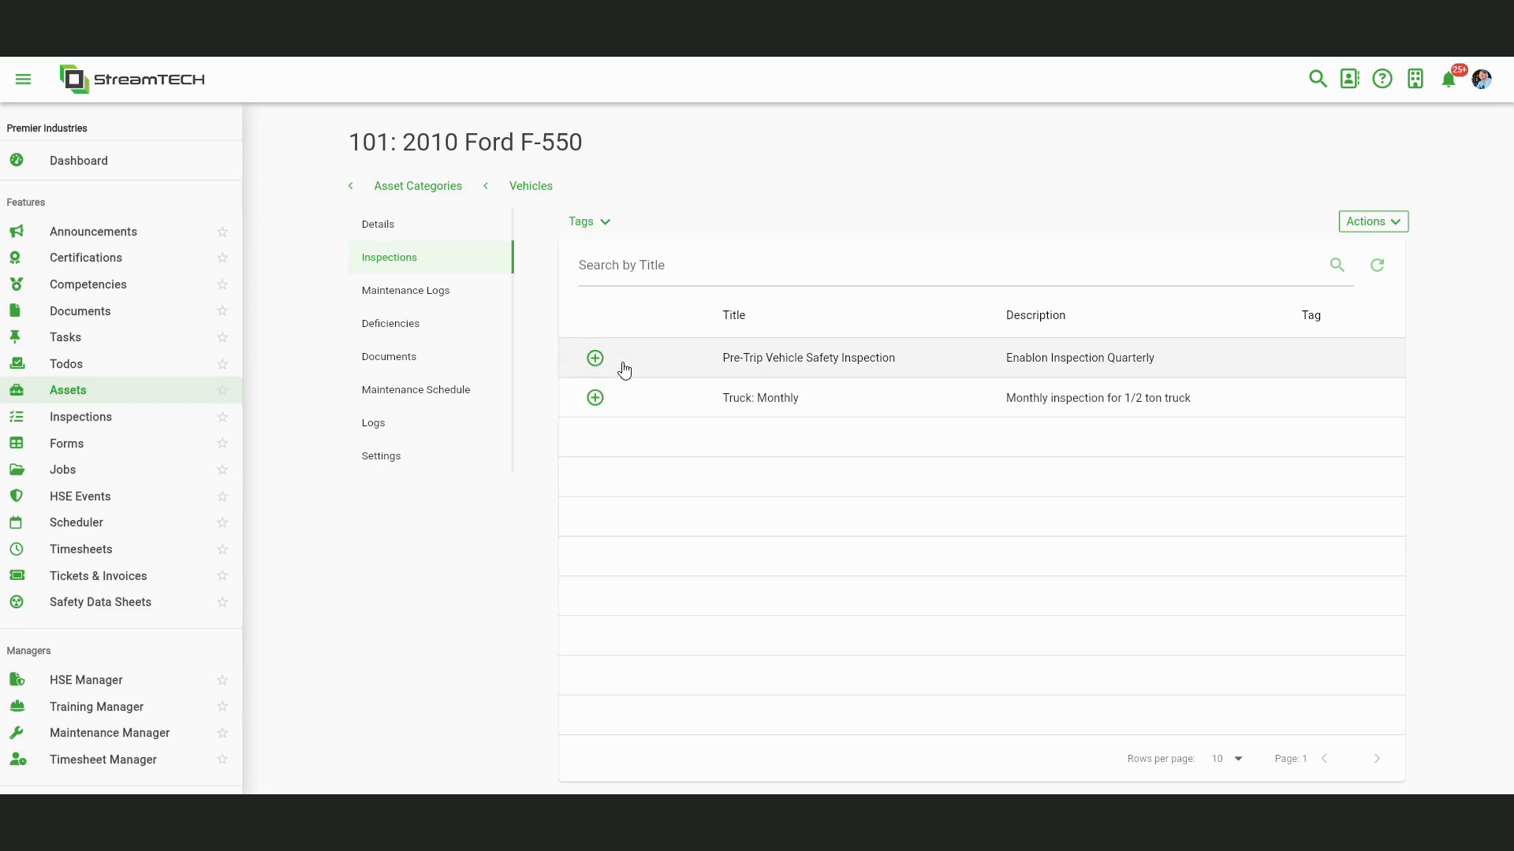
{"action": "left_click", "coordinate": [596, 360]}
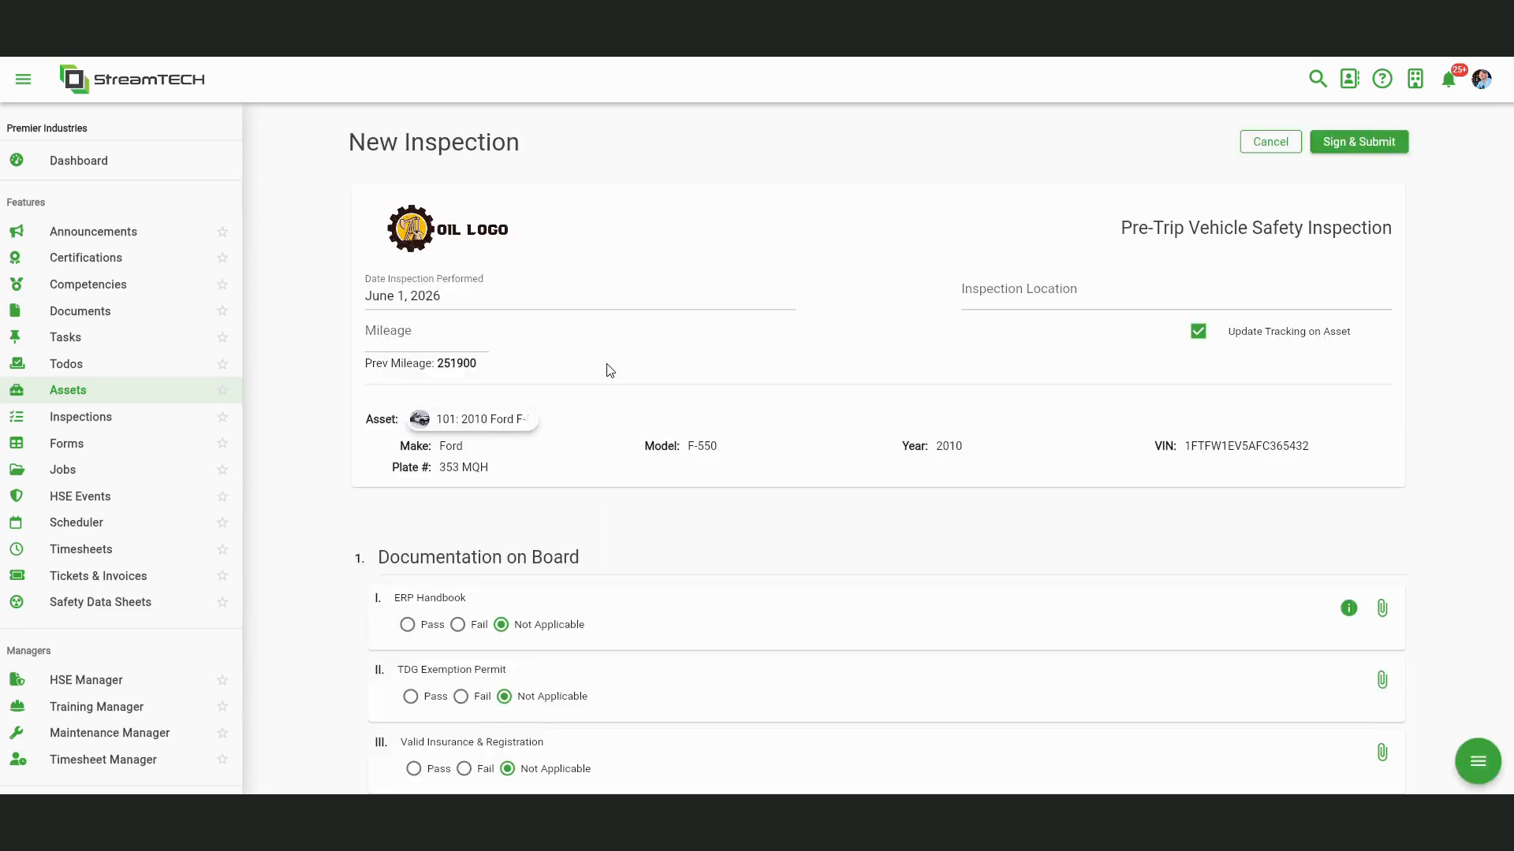
{"action": "scroll", "coordinate": [604, 369], "scroll_direction": "down", "scroll_amount": 2}
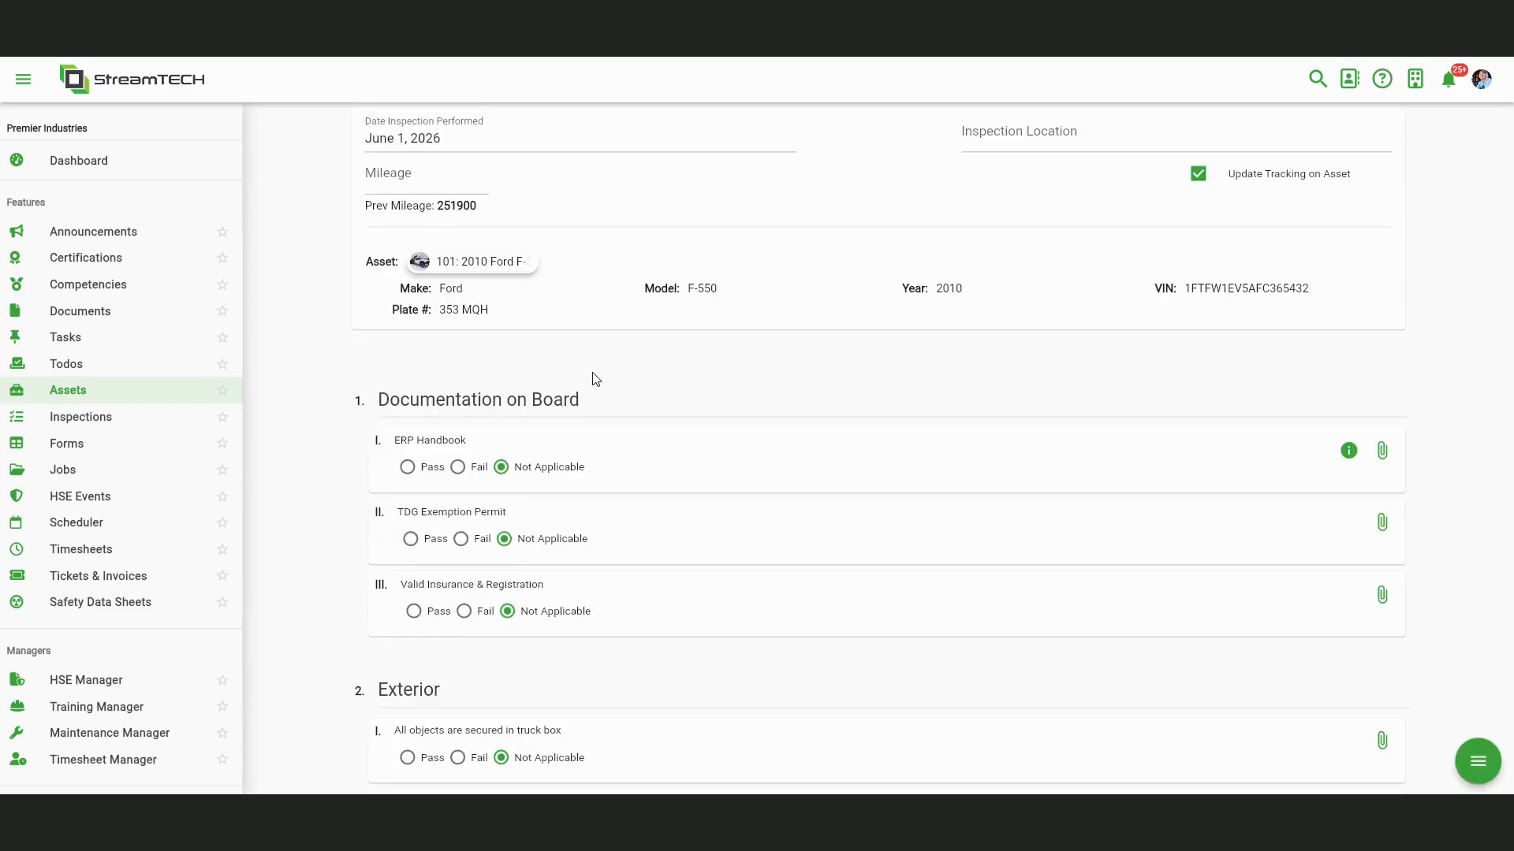
{"action": "scroll", "coordinate": [477, 280], "scroll_direction": "up", "scroll_amount": 2}
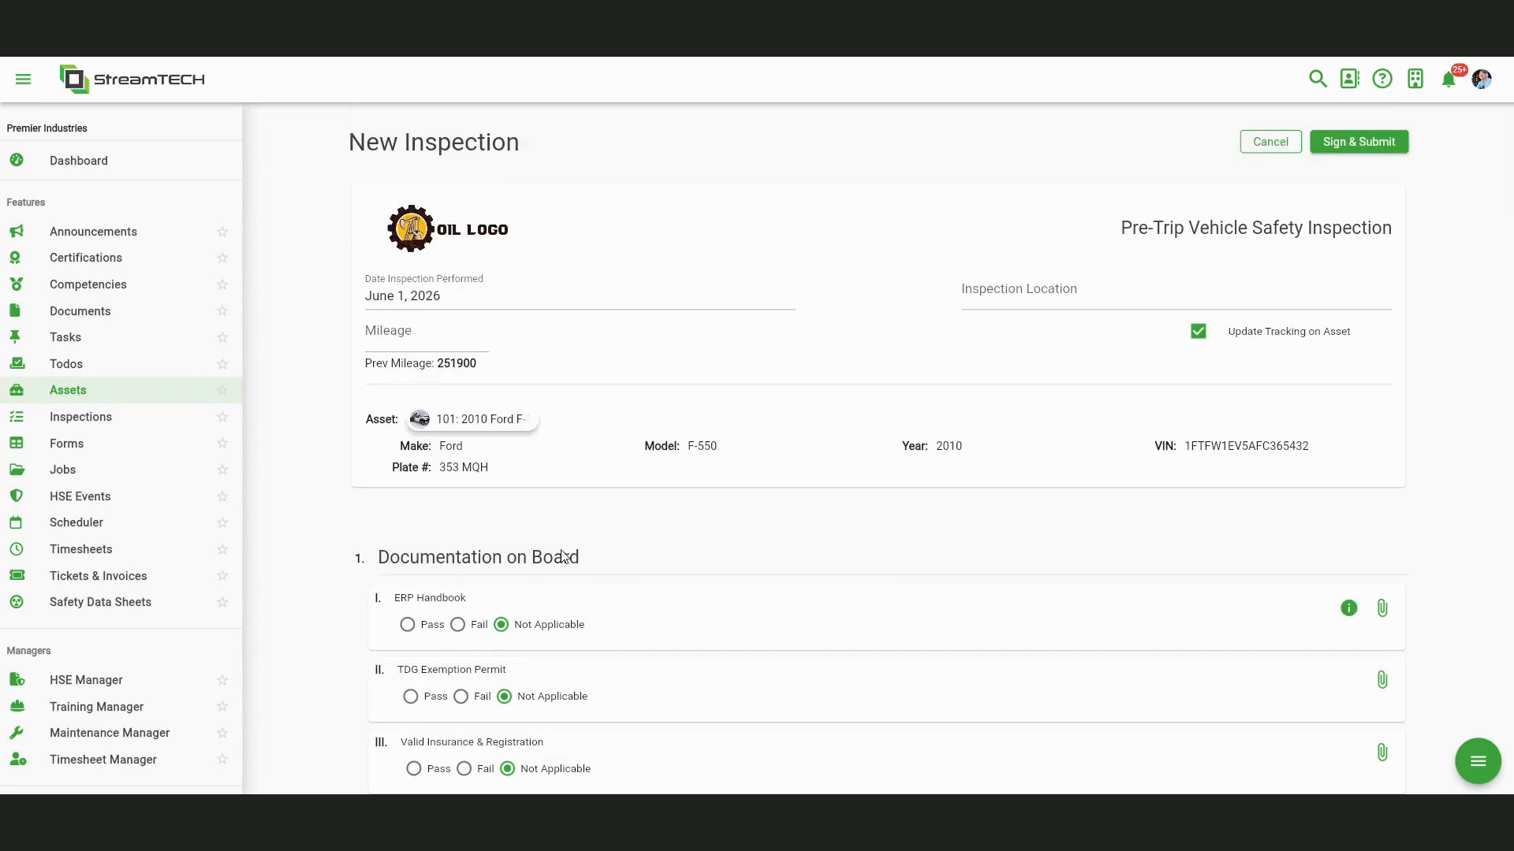
{"action": "left_click", "coordinate": [1030, 283]}
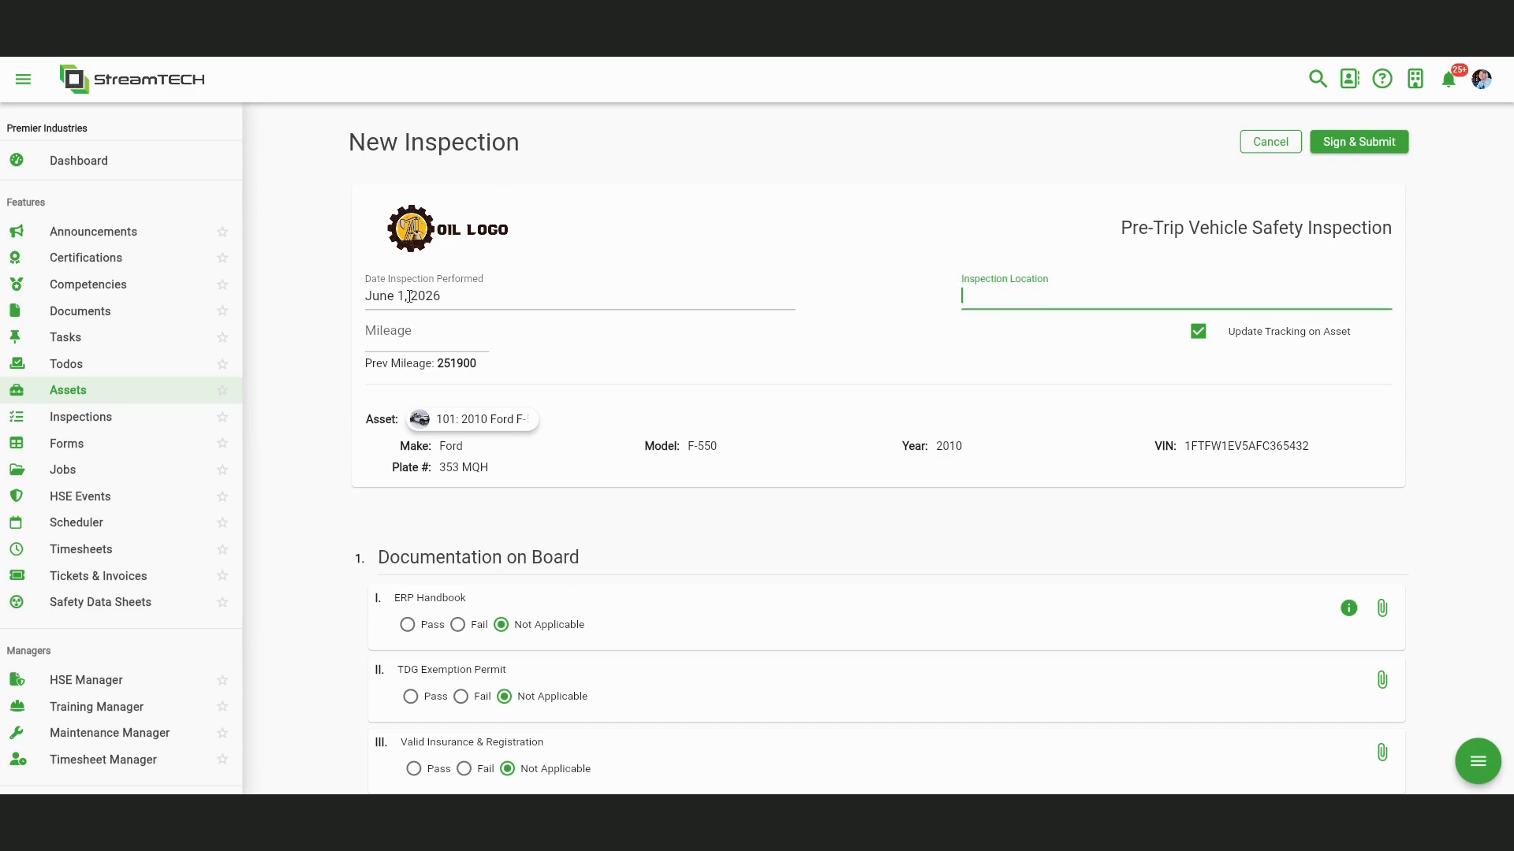
{"action": "scroll", "coordinate": [422, 346], "scroll_direction": "down", "scroll_amount": 2}
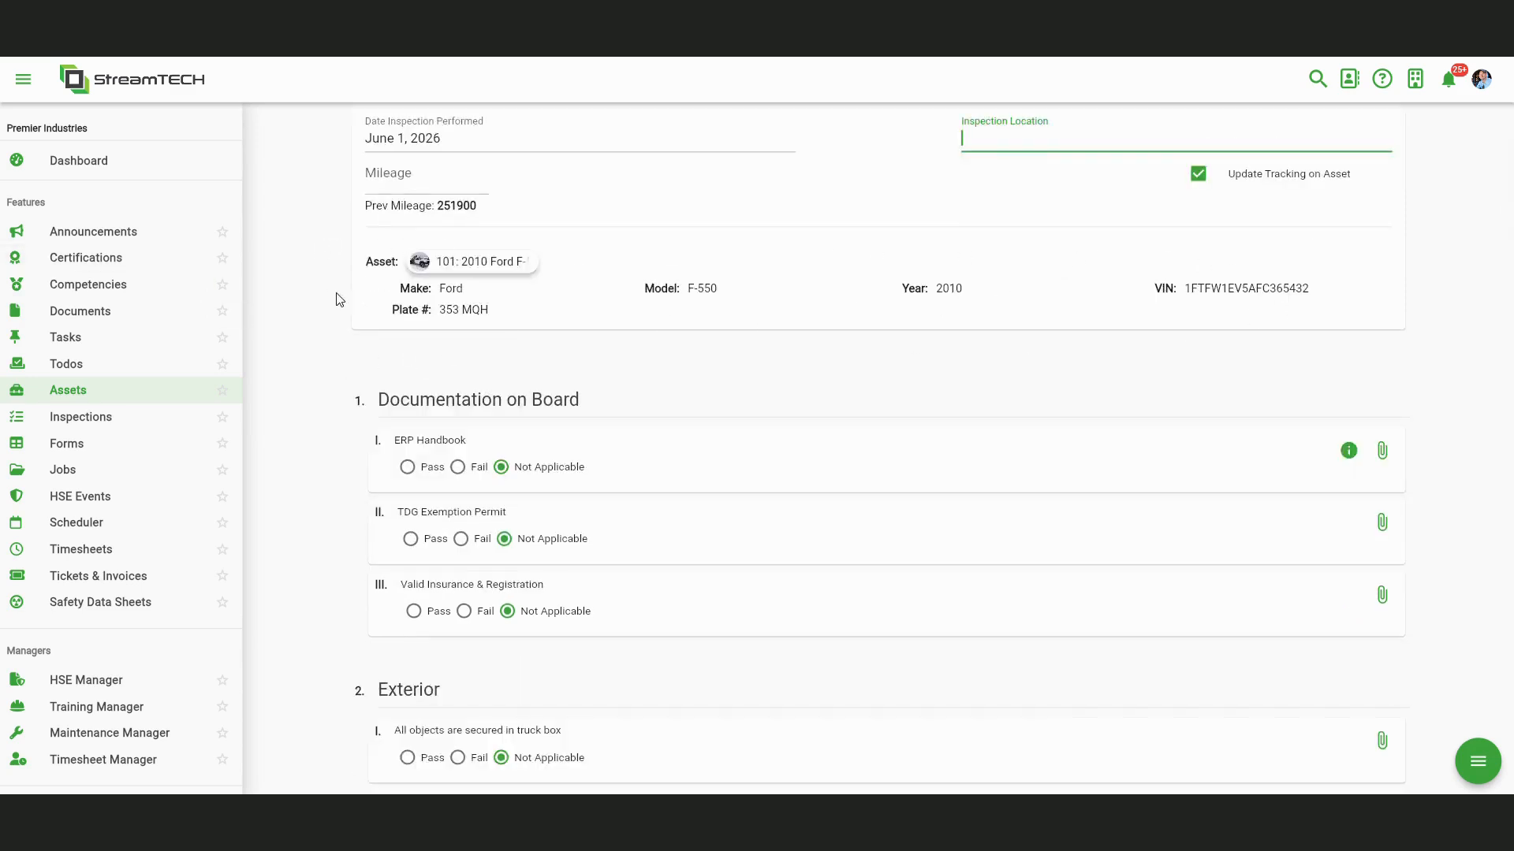
{"action": "scroll", "coordinate": [521, 331], "scroll_direction": "down", "scroll_amount": 1}
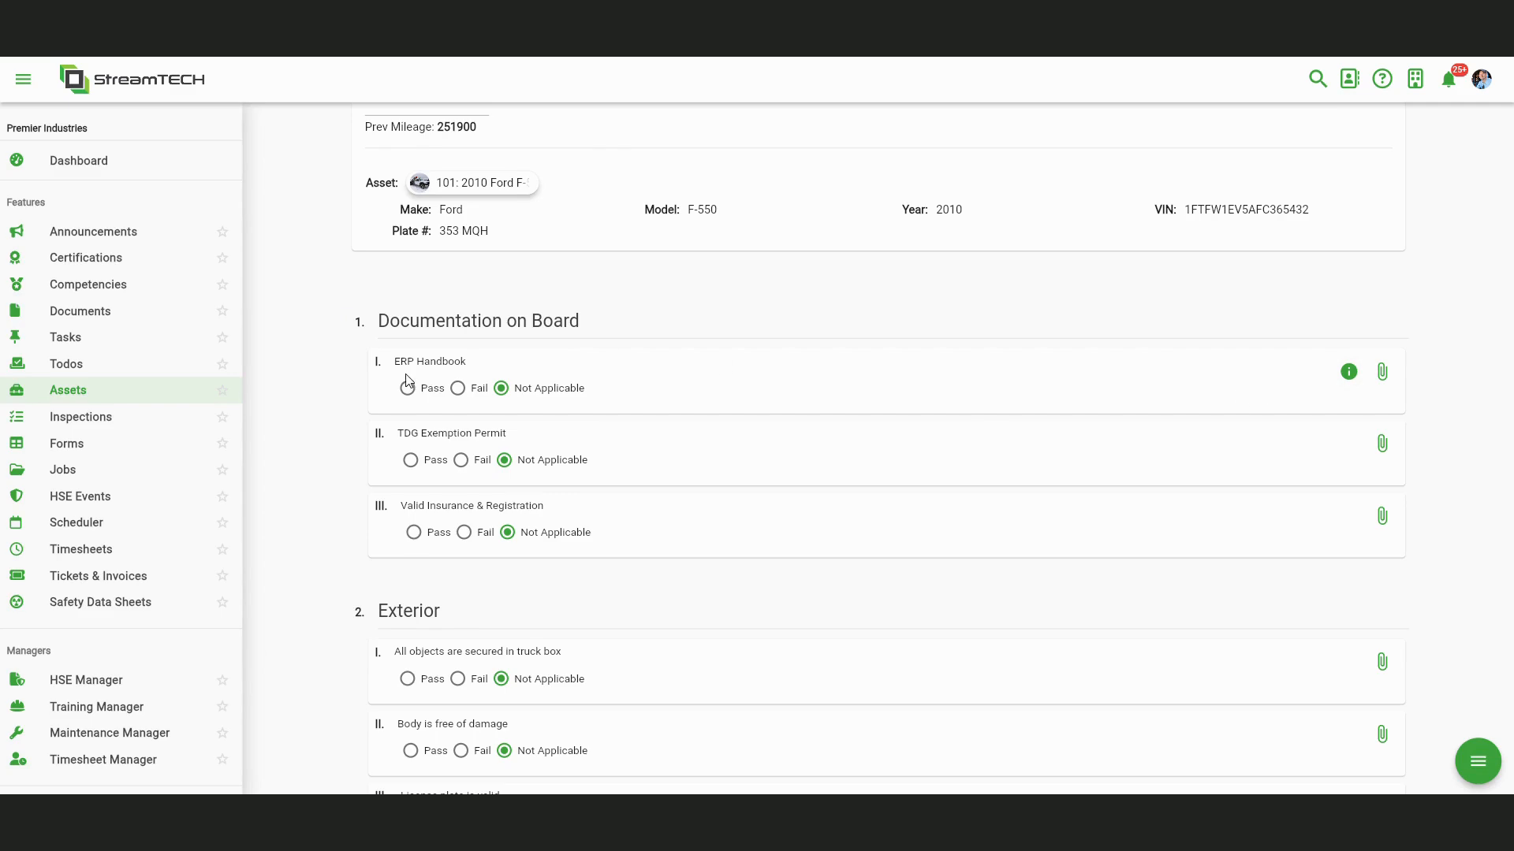
- Mark the ERP Handbook item as Fail and look at its notes and attachments form without adding anything
{"action": "left_click", "coordinate": [1381, 374]}
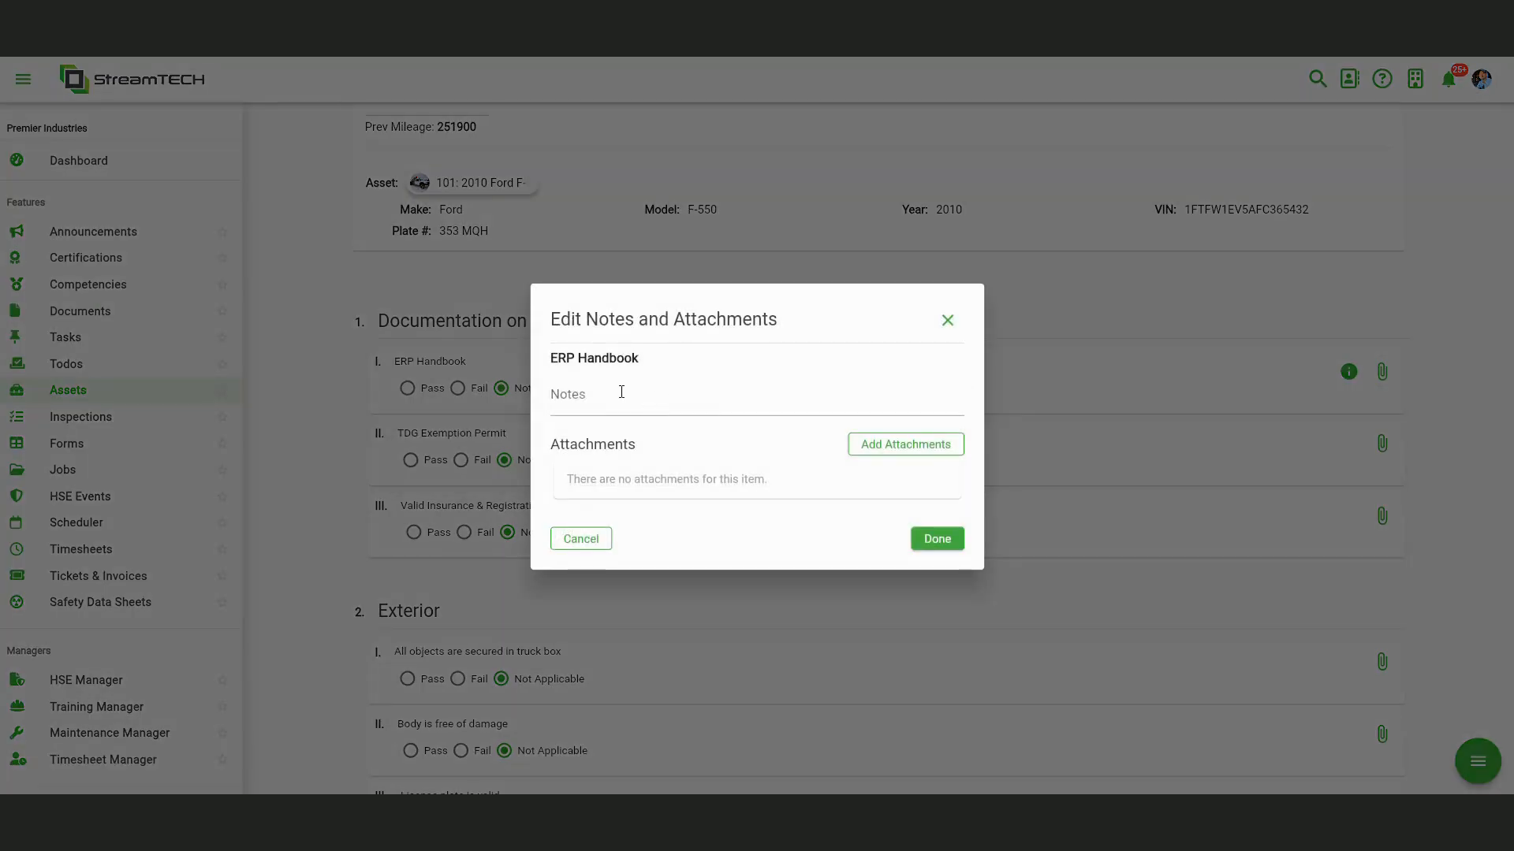
{"action": "left_click", "coordinate": [948, 320]}
{"action": "left_click", "coordinate": [466, 402]}
{"action": "left_click", "coordinate": [1381, 378]}
{"action": "left_click", "coordinate": [948, 320]}
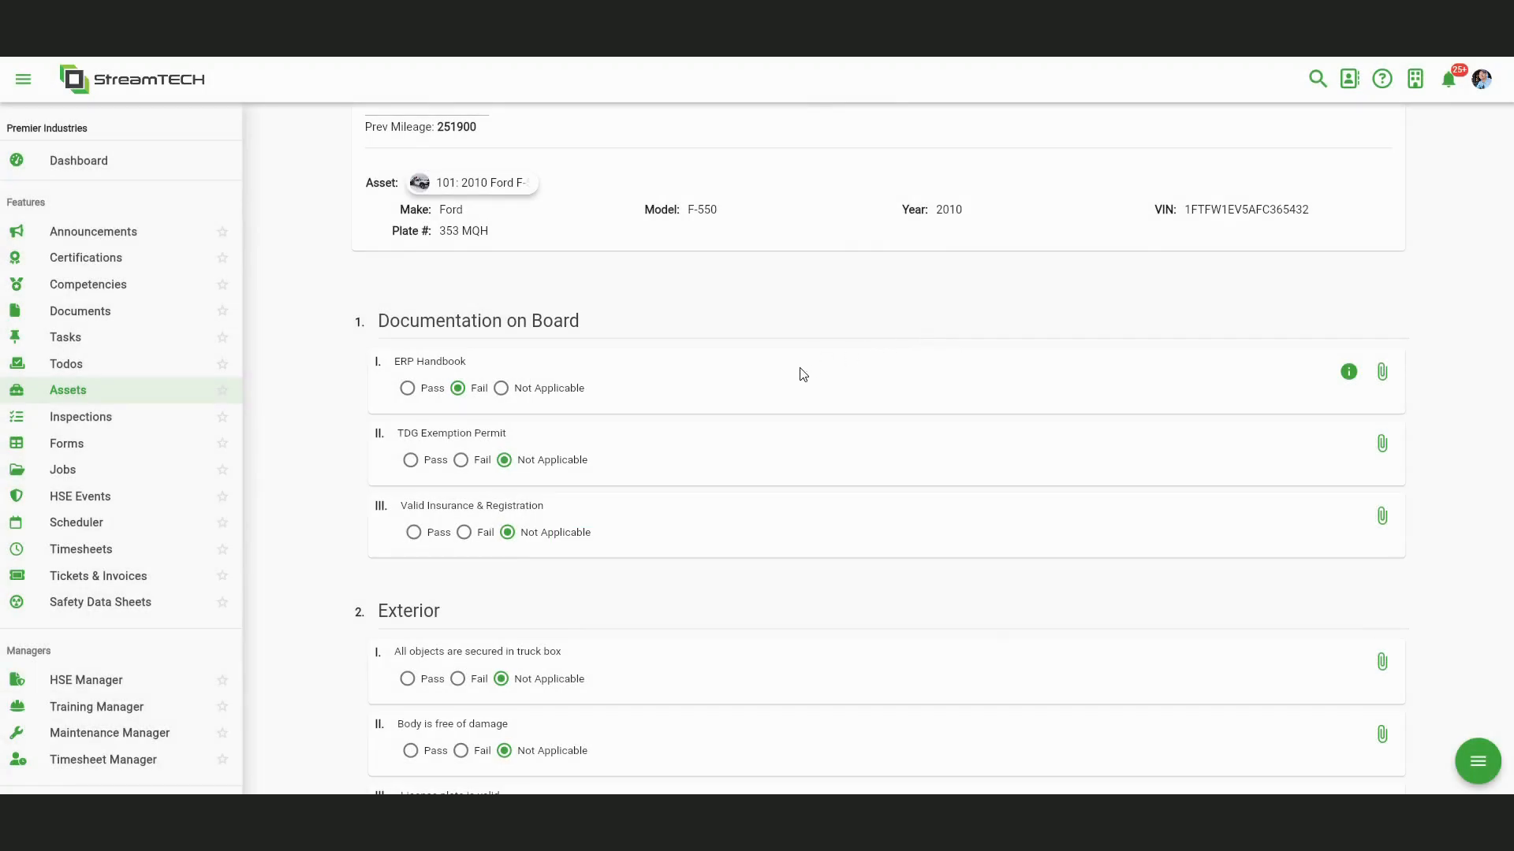
- Look through the rest of the inspection checklist, and cancel the inspection by deleting it instead of saving a draft
{"action": "scroll", "coordinate": [764, 402], "scroll_direction": "down", "scroll_amount": 6}
{"action": "scroll", "coordinate": [700, 494], "scroll_direction": "up", "scroll_amount": 9}
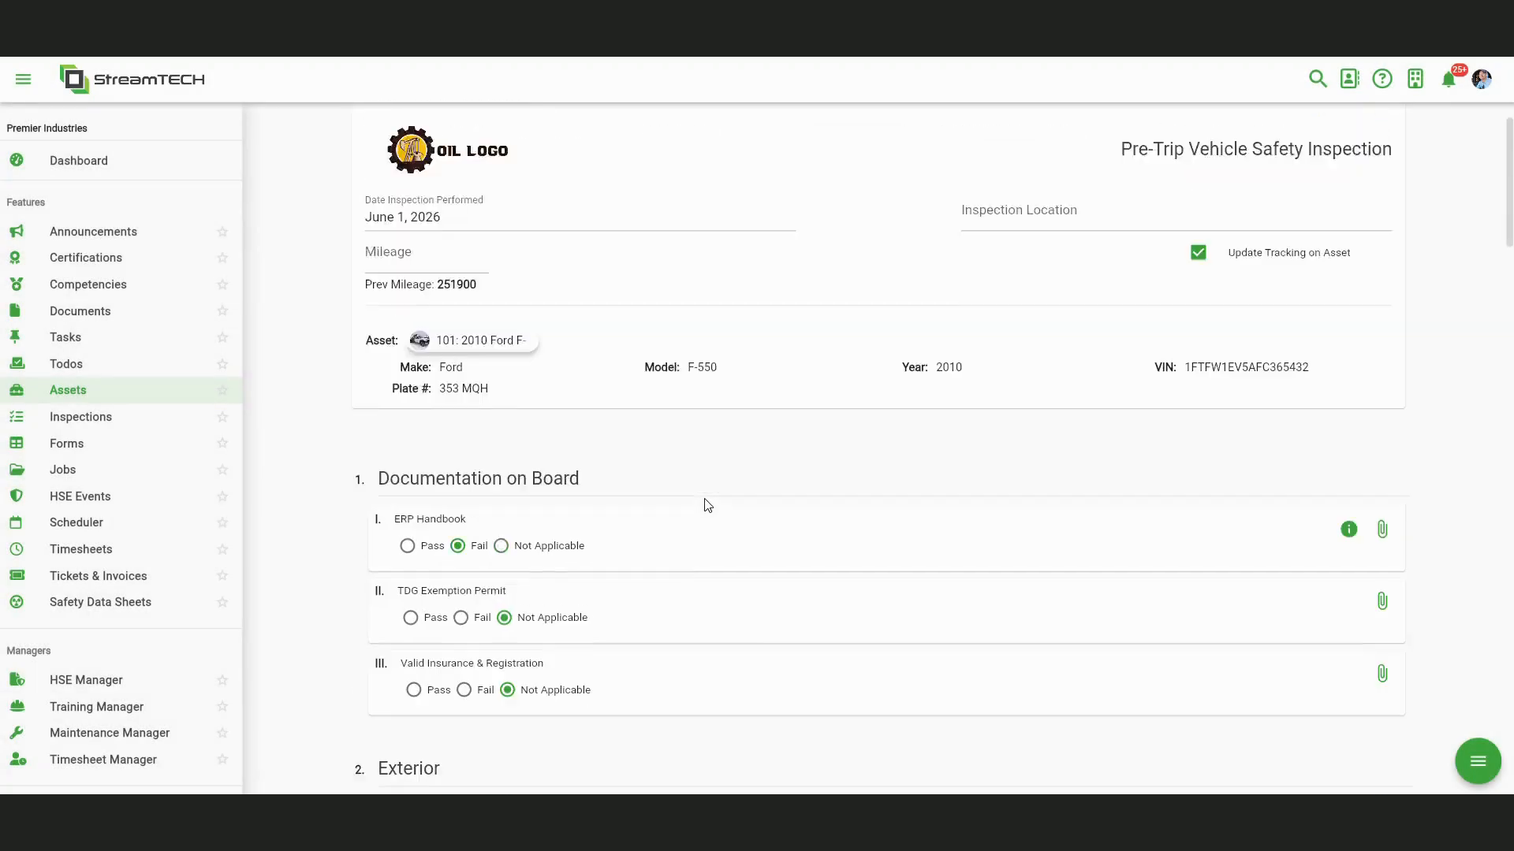
{"action": "left_click", "coordinate": [1270, 141]}
{"action": "left_click", "coordinate": [667, 446]}
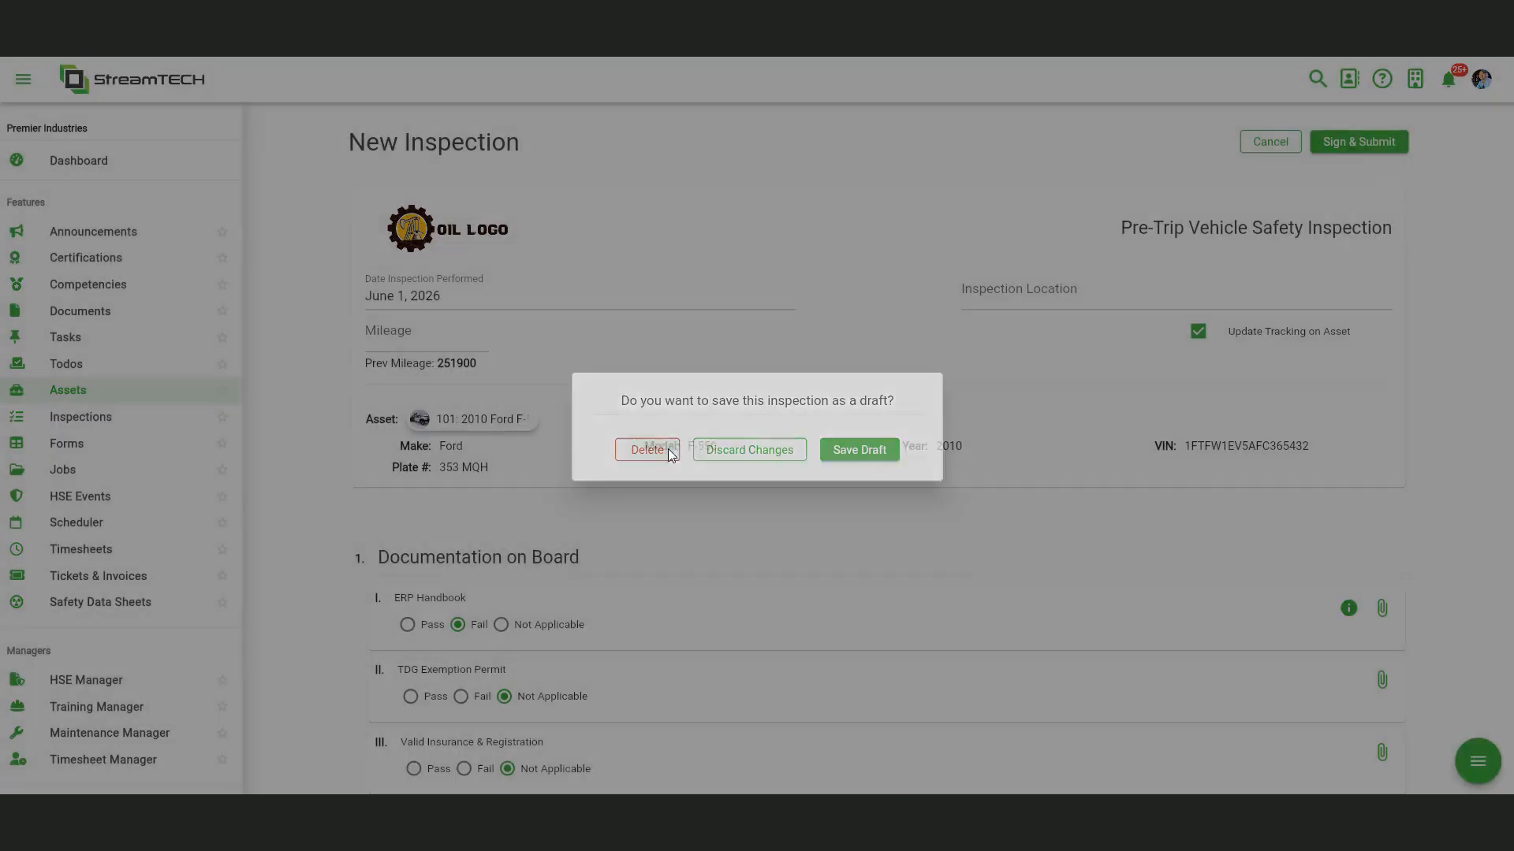
- Look at the Ford F-550's maintenance logs
{"action": "left_click", "coordinate": [433, 298]}
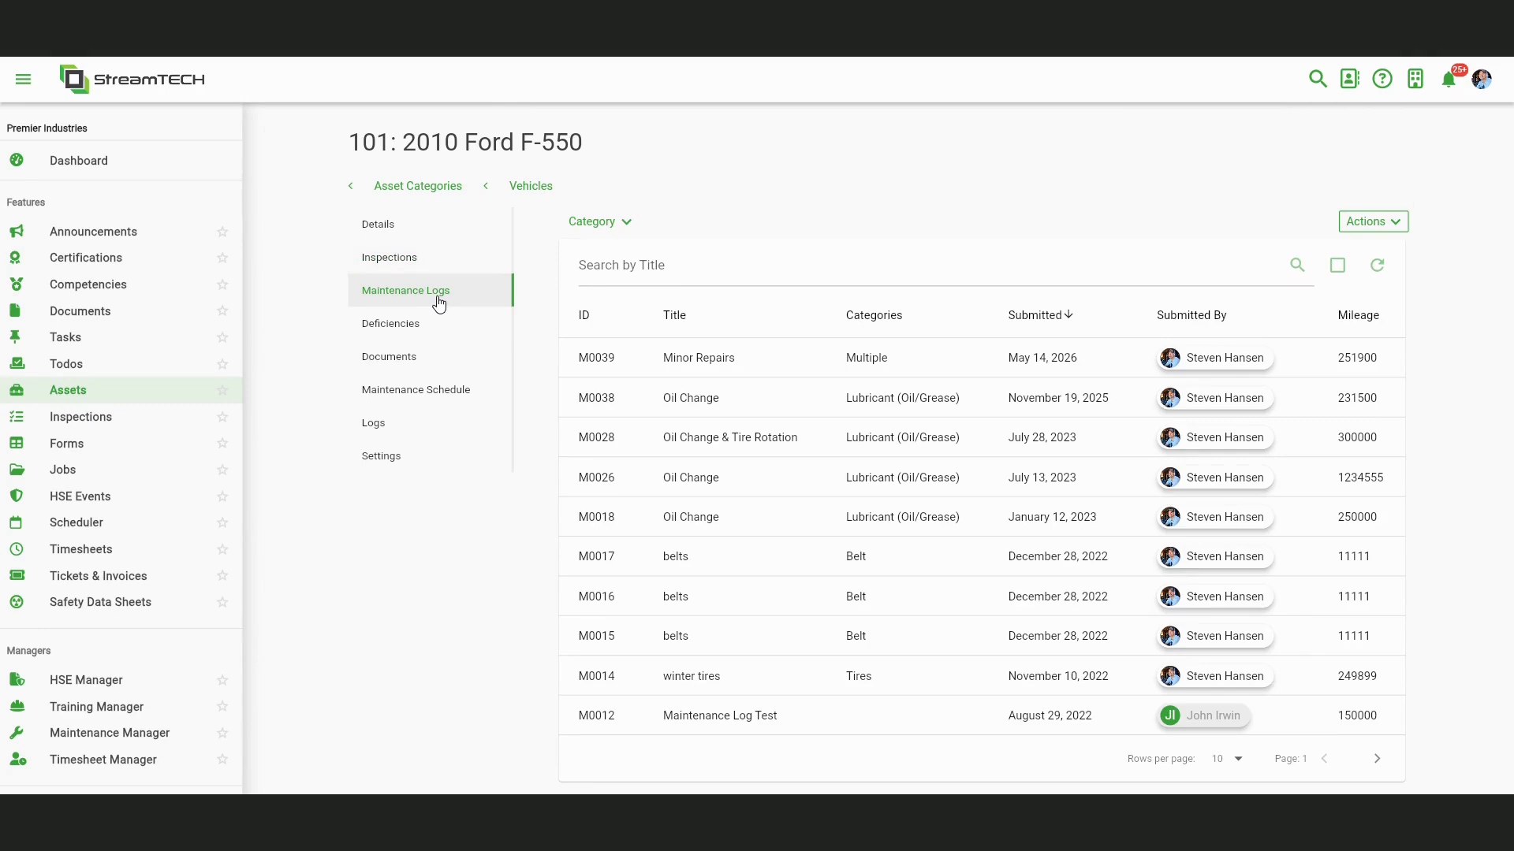
- Start a new maintenance log for the Ford F-550, look over its form sections, and cancel without adding it
{"action": "left_click", "coordinate": [1372, 222]}
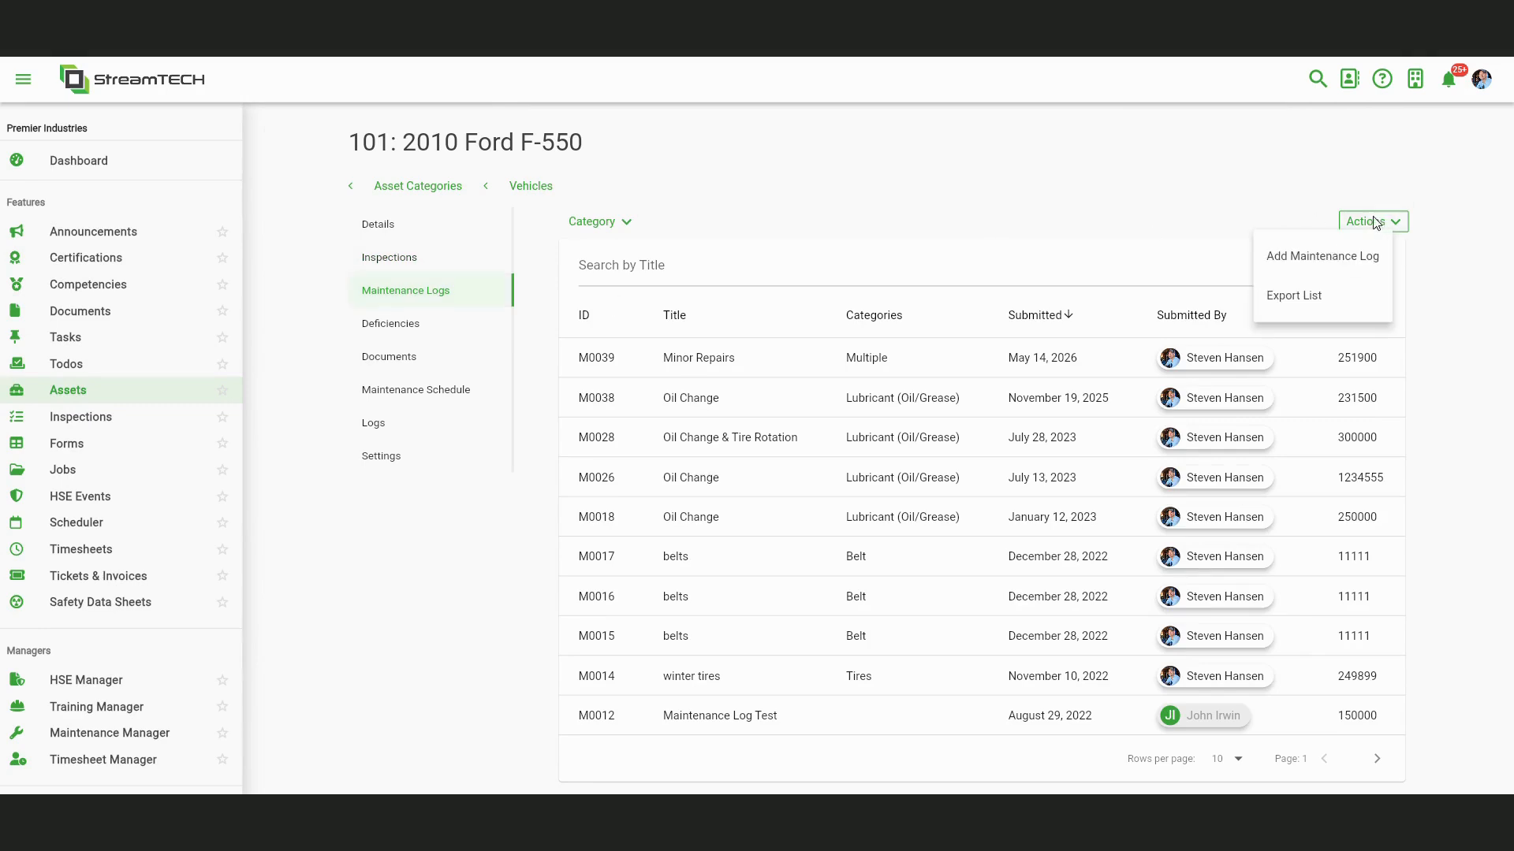
{"action": "left_click", "coordinate": [1332, 258]}
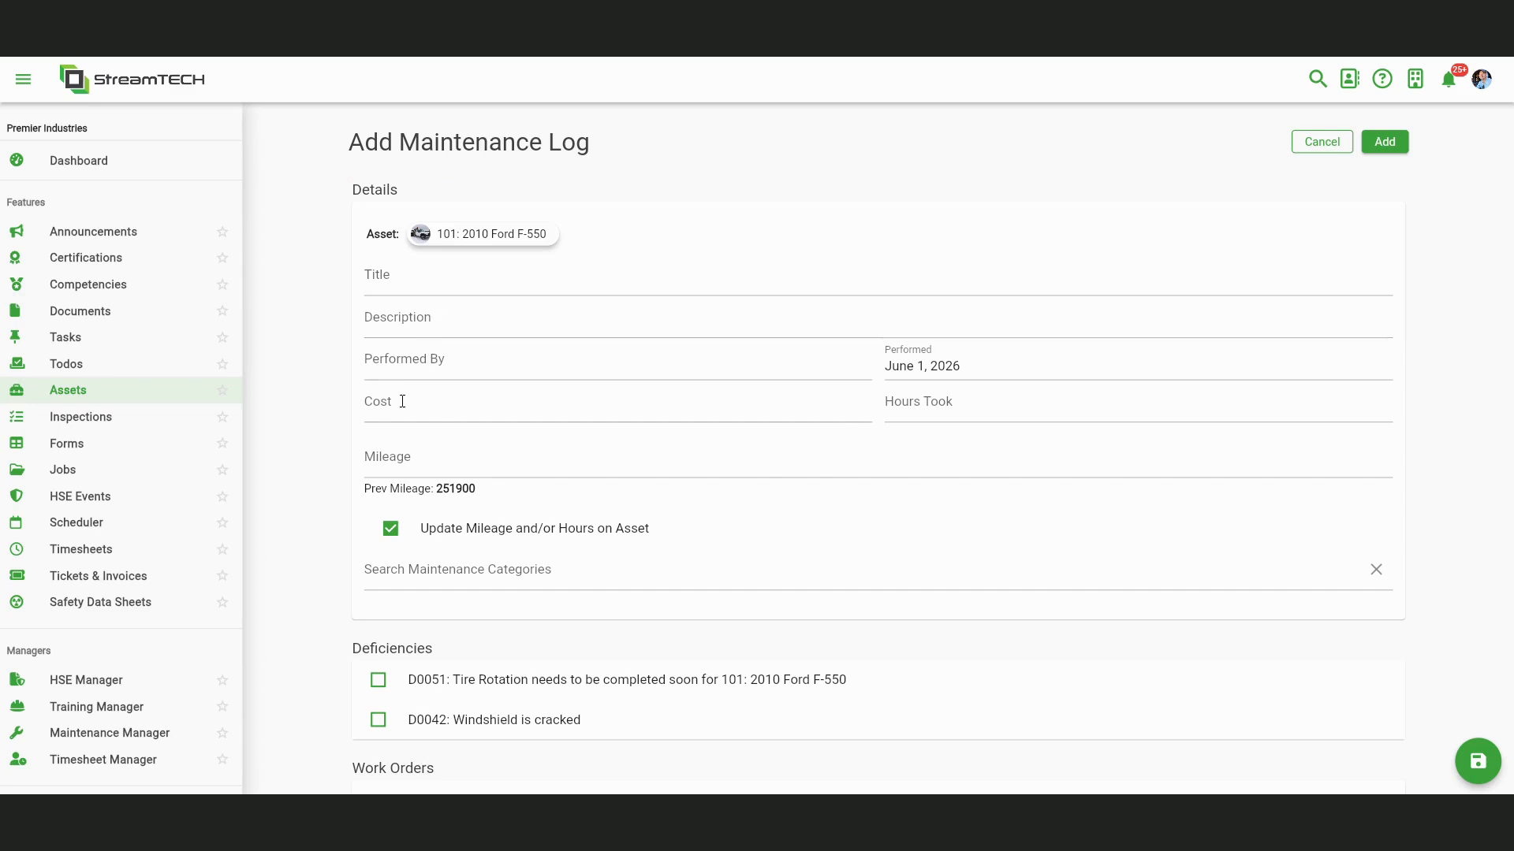
{"action": "scroll", "coordinate": [433, 537], "scroll_direction": "down", "scroll_amount": 3}
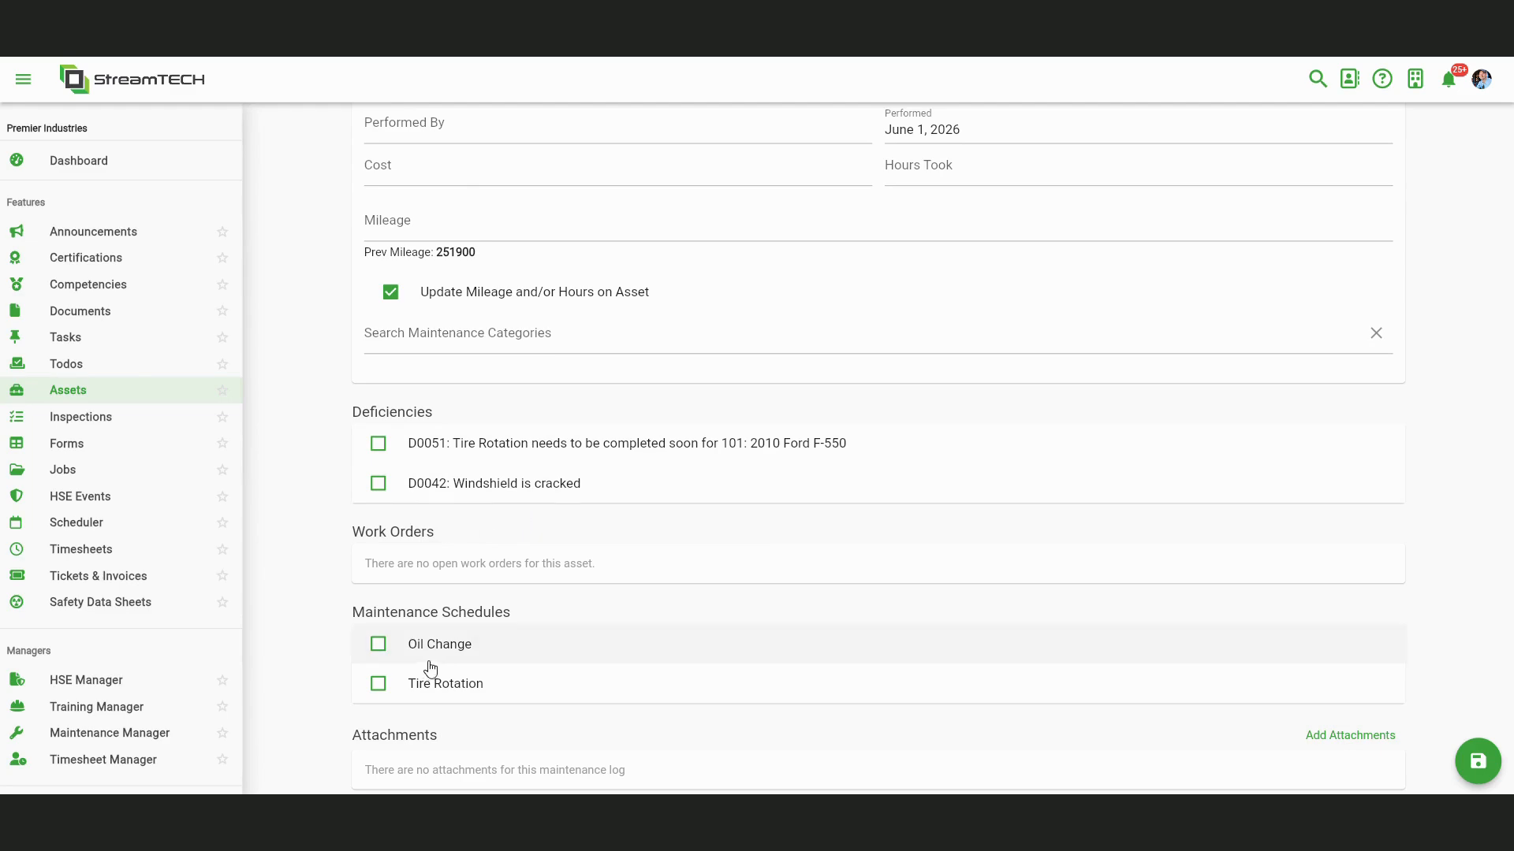
{"action": "scroll", "coordinate": [533, 632], "scroll_direction": "up", "scroll_amount": 3}
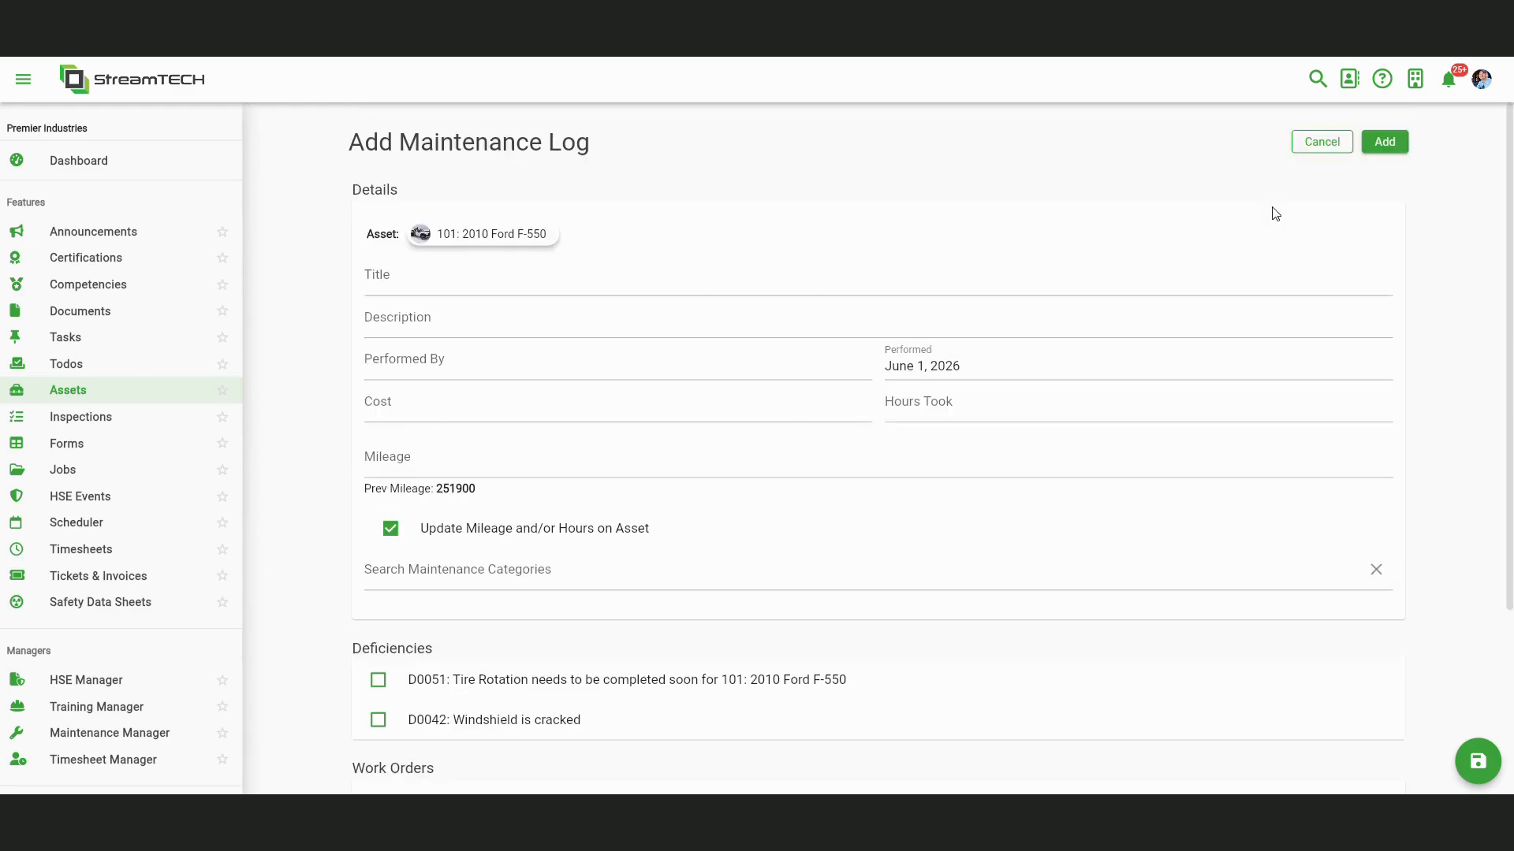
{"action": "left_click", "coordinate": [1327, 147]}
{"action": "left_click", "coordinate": [645, 447]}
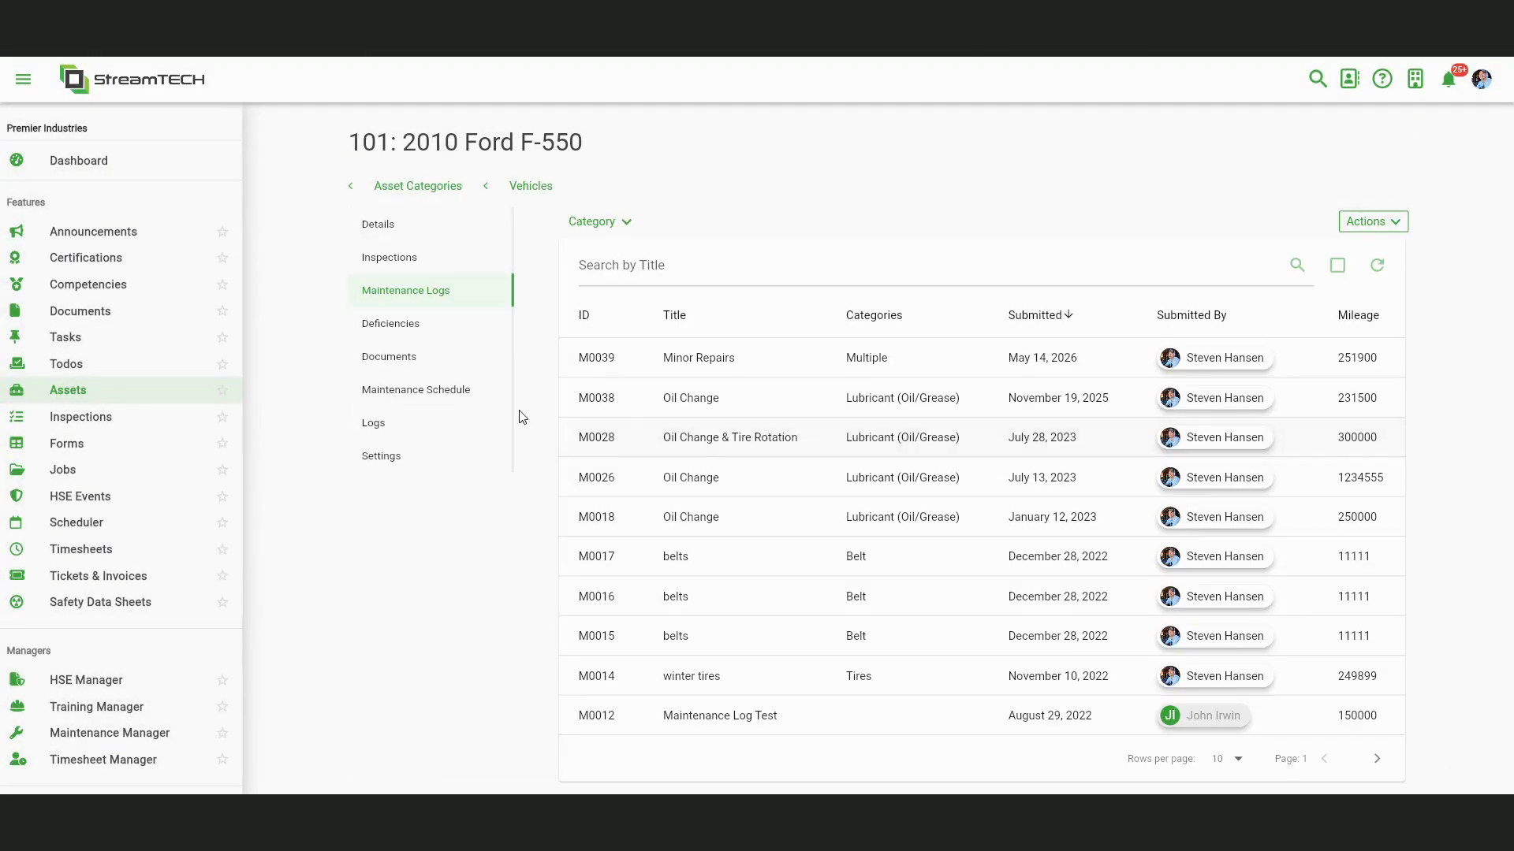
- Look at the Ford F-550's deficiencies, documents and maintenance schedule
{"action": "left_click", "coordinate": [397, 335]}
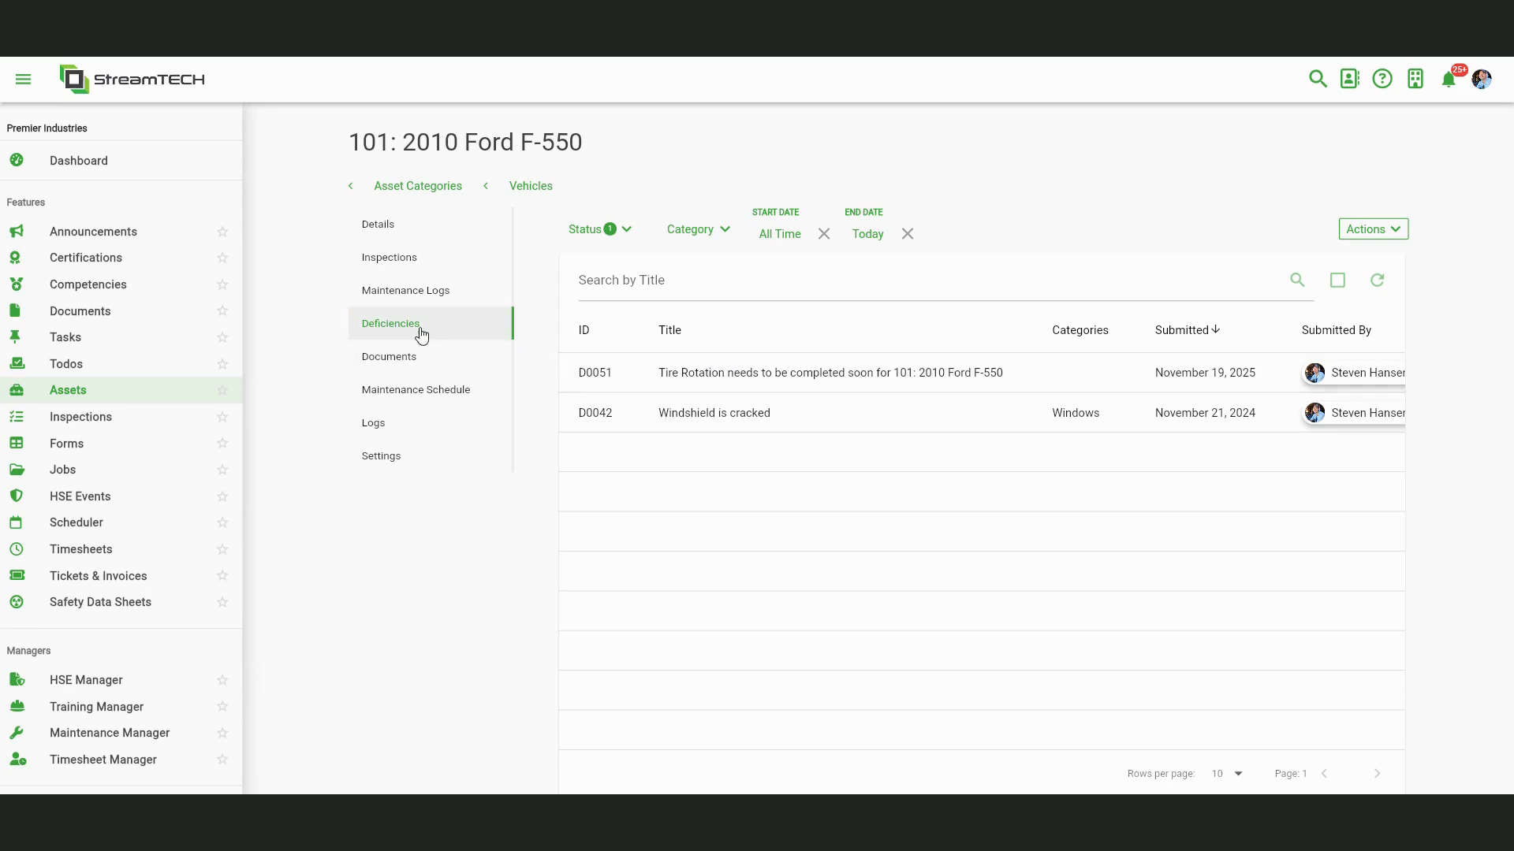
{"action": "left_click", "coordinate": [402, 360]}
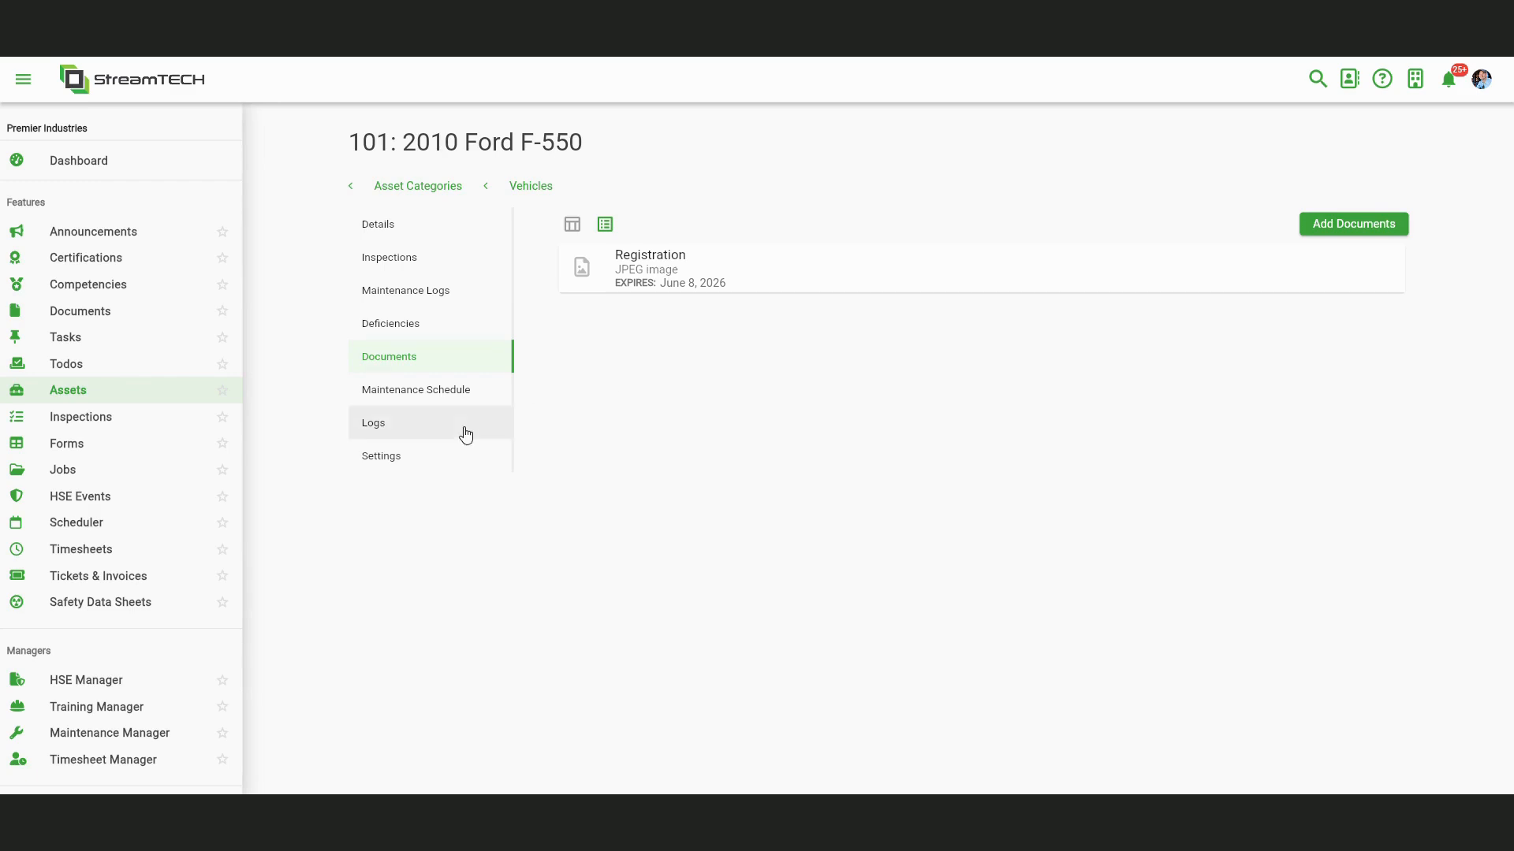
{"action": "left_click", "coordinate": [388, 398]}
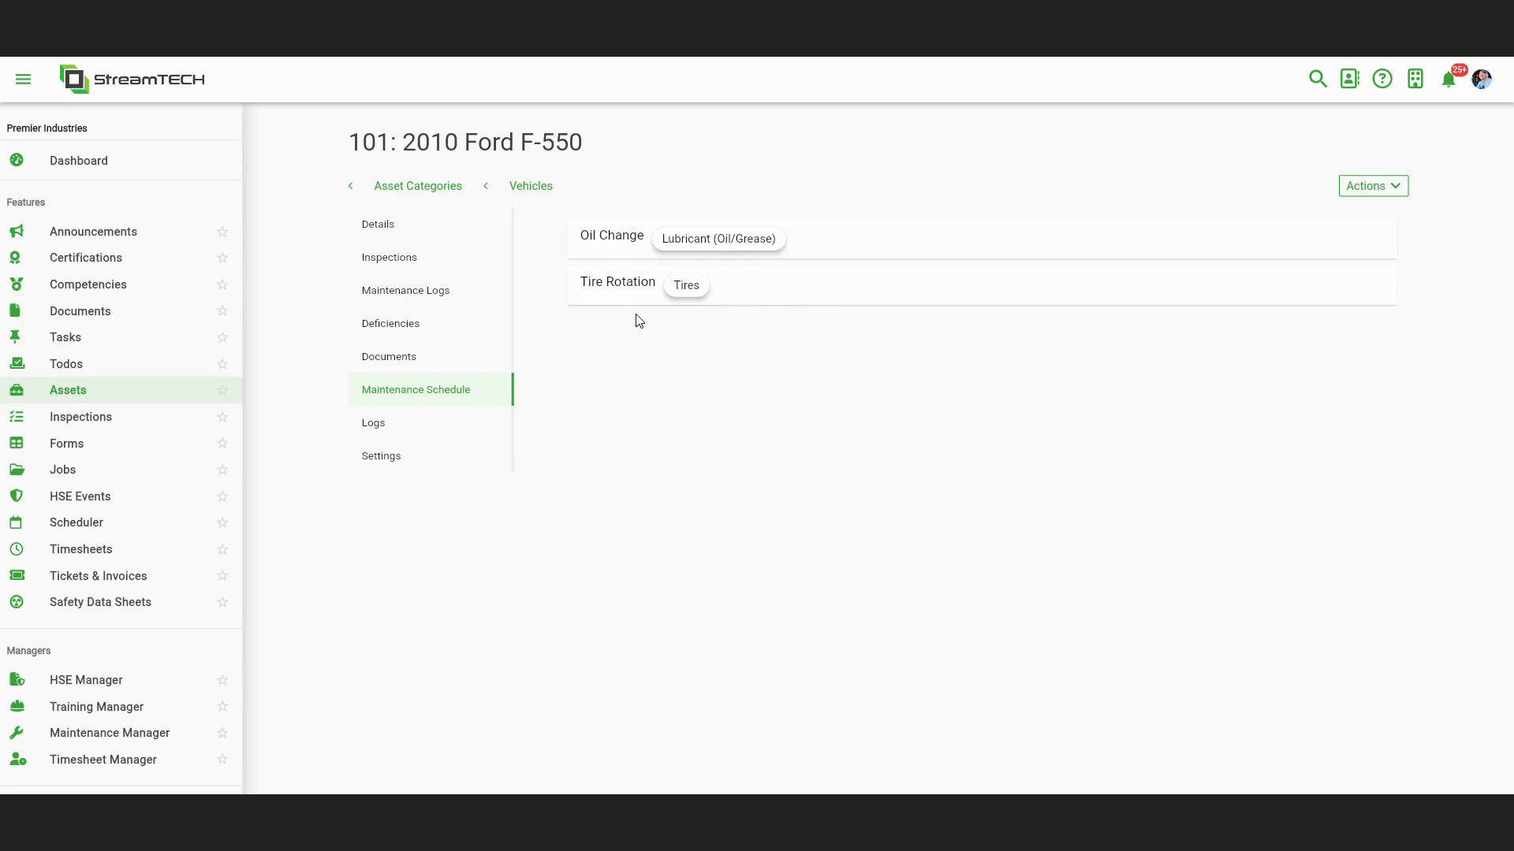
- Look through the Ford F-550's activity logs down to the oldest loaded entry
{"action": "left_click", "coordinate": [388, 426]}
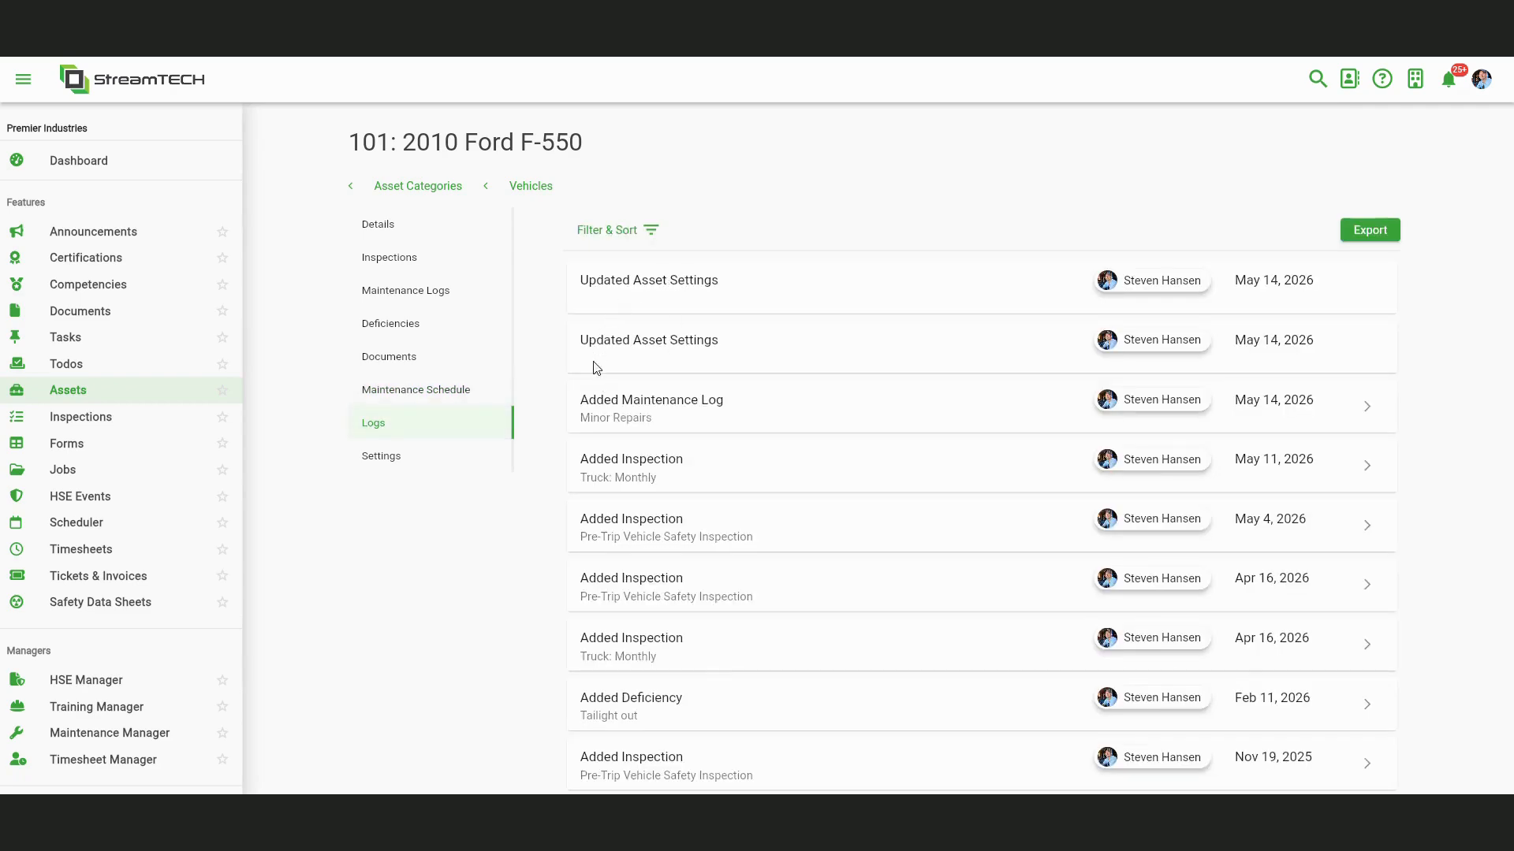
{"action": "scroll", "coordinate": [815, 428], "scroll_direction": "down", "scroll_amount": 2}
{"action": "scroll", "coordinate": [815, 428], "scroll_direction": "down", "scroll_amount": 2}
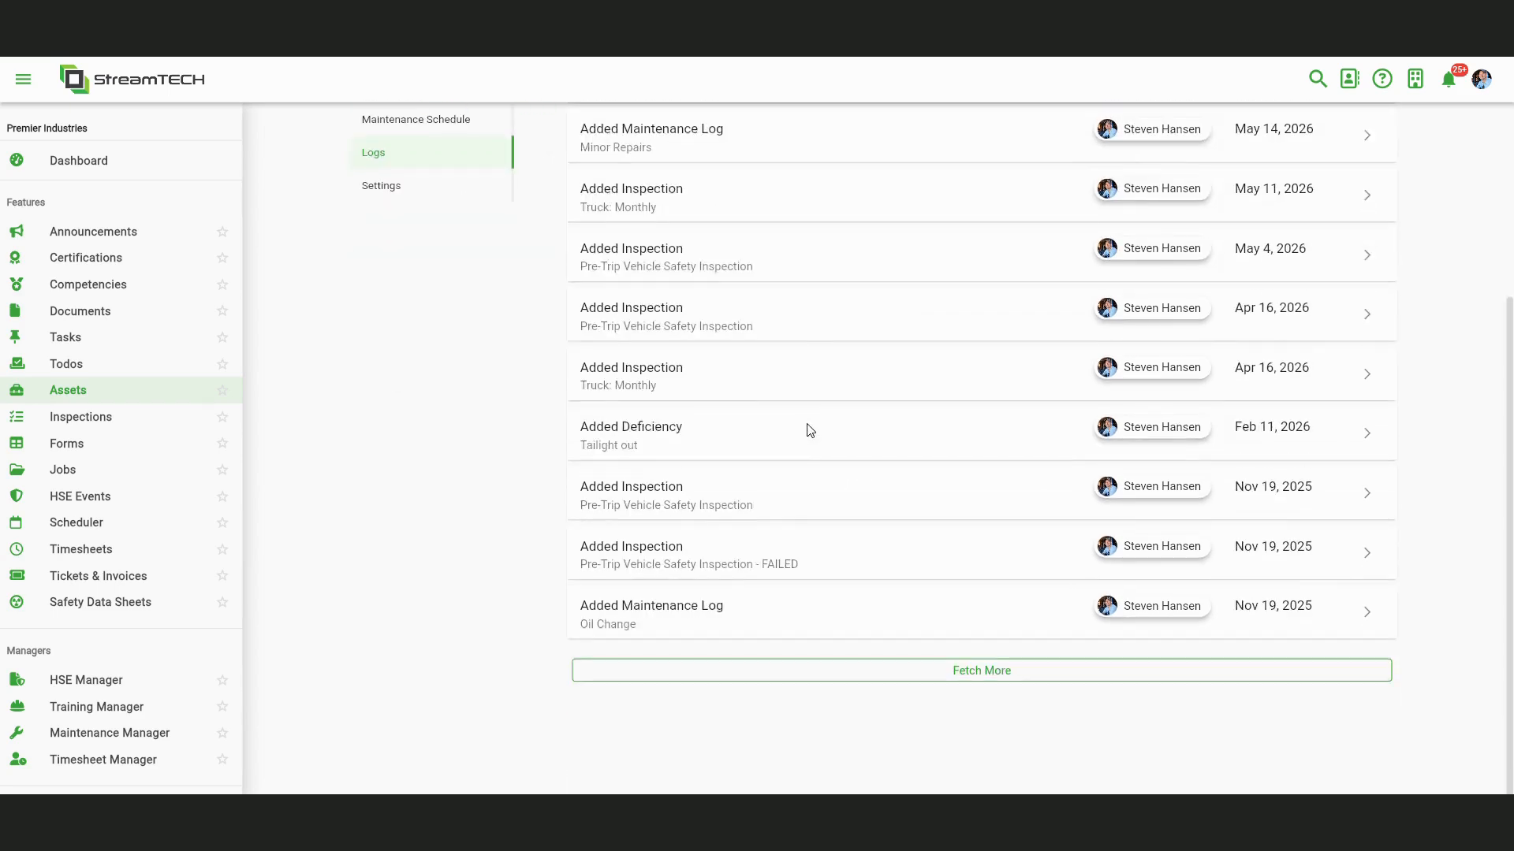
{"action": "scroll", "coordinate": [772, 551], "scroll_direction": "up", "scroll_amount": 4}
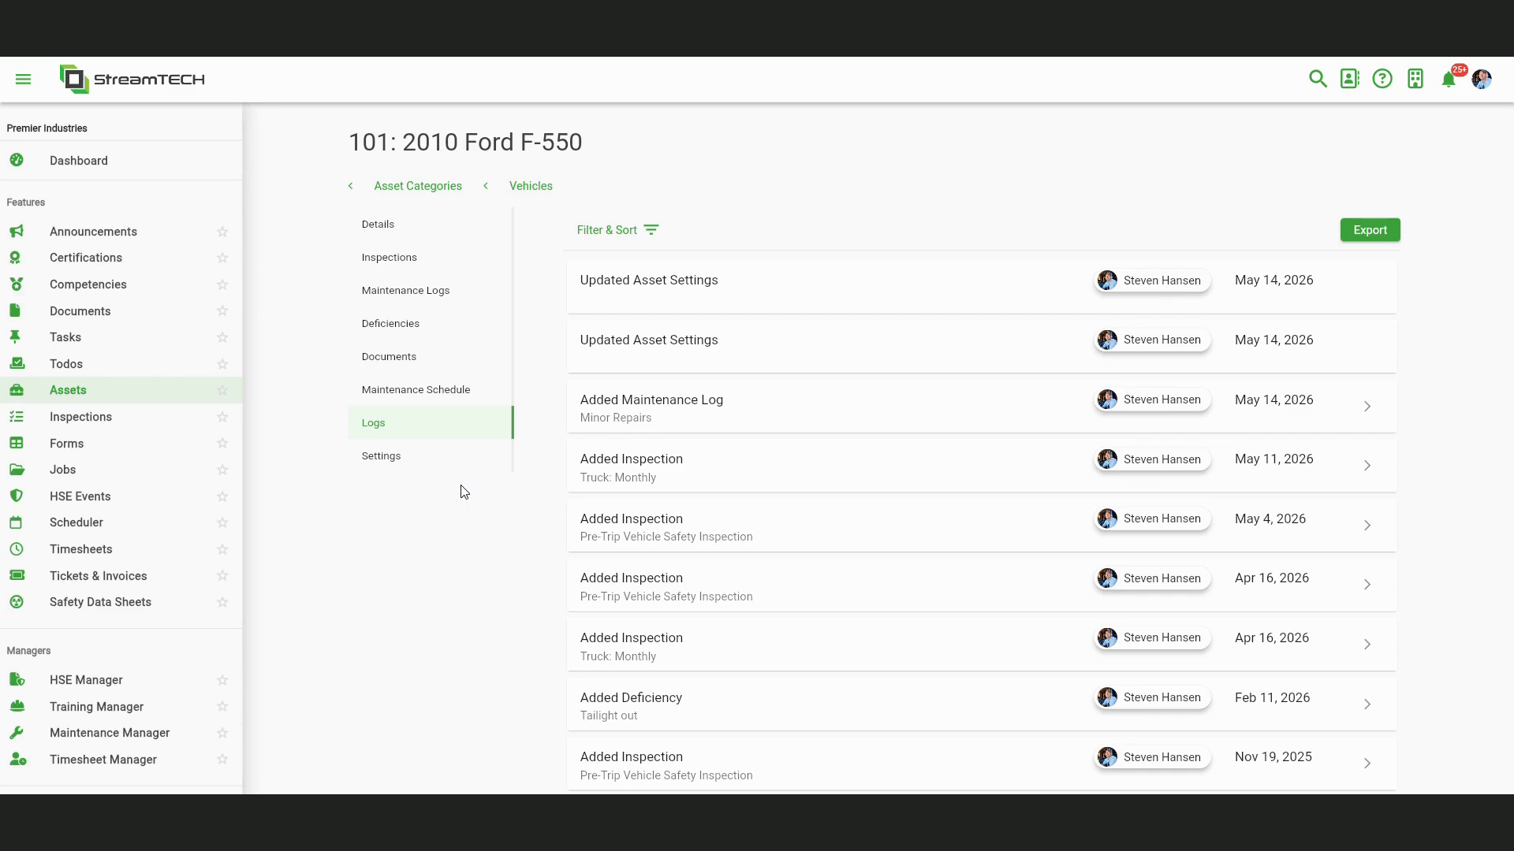
- Look over the Ford F-550's settings, including groups, rules, enabled features and modify options
{"action": "left_click", "coordinate": [373, 461]}
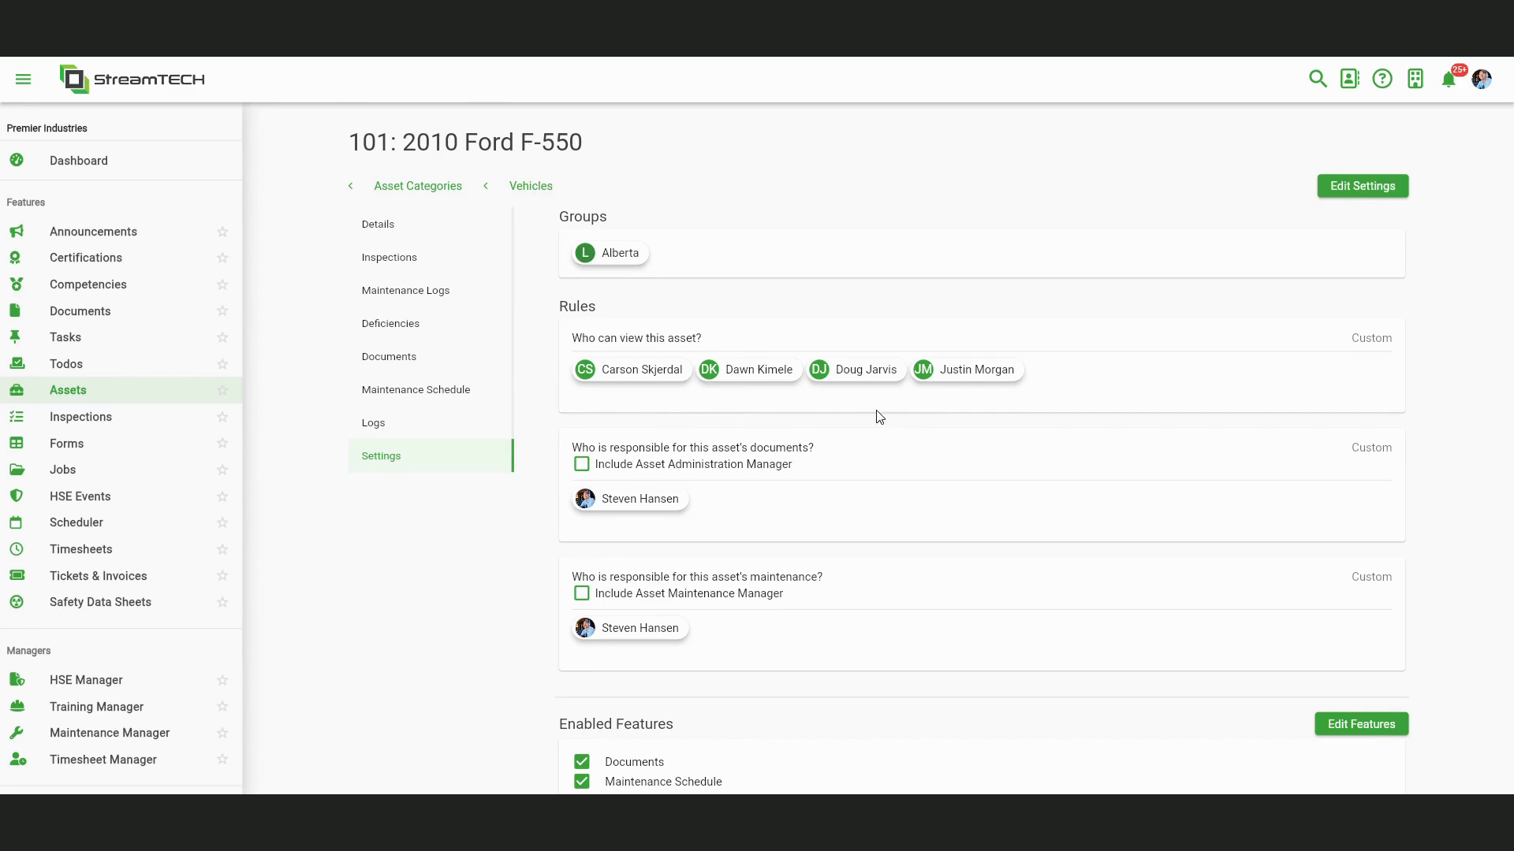
{"action": "scroll", "coordinate": [834, 429], "scroll_direction": "down", "scroll_amount": 1}
{"action": "scroll", "coordinate": [658, 400], "scroll_direction": "down", "scroll_amount": 3}
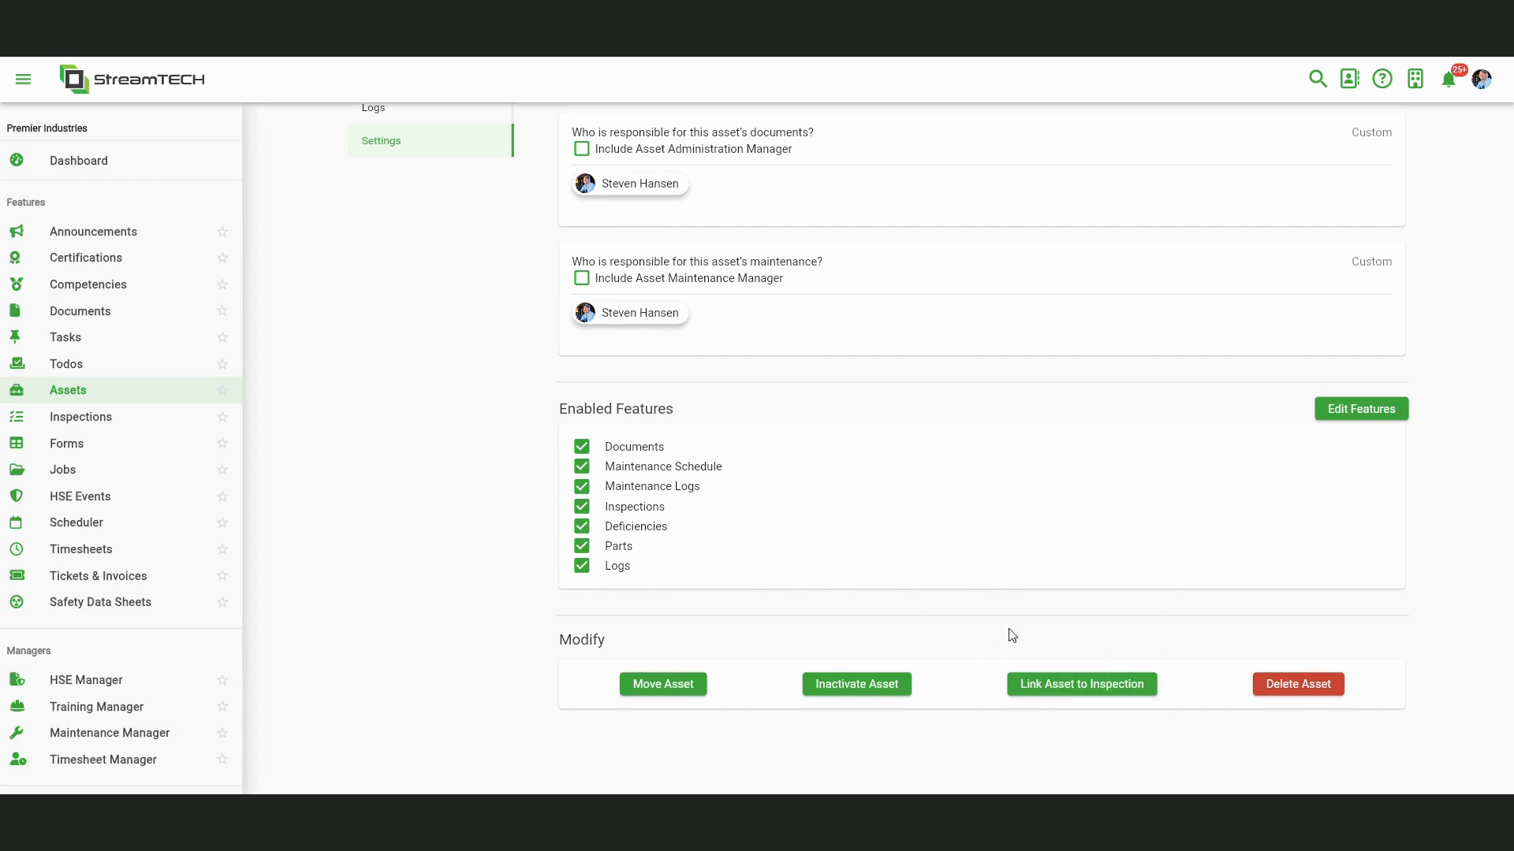
{"action": "scroll", "coordinate": [995, 594], "scroll_direction": "up", "scroll_amount": 4}
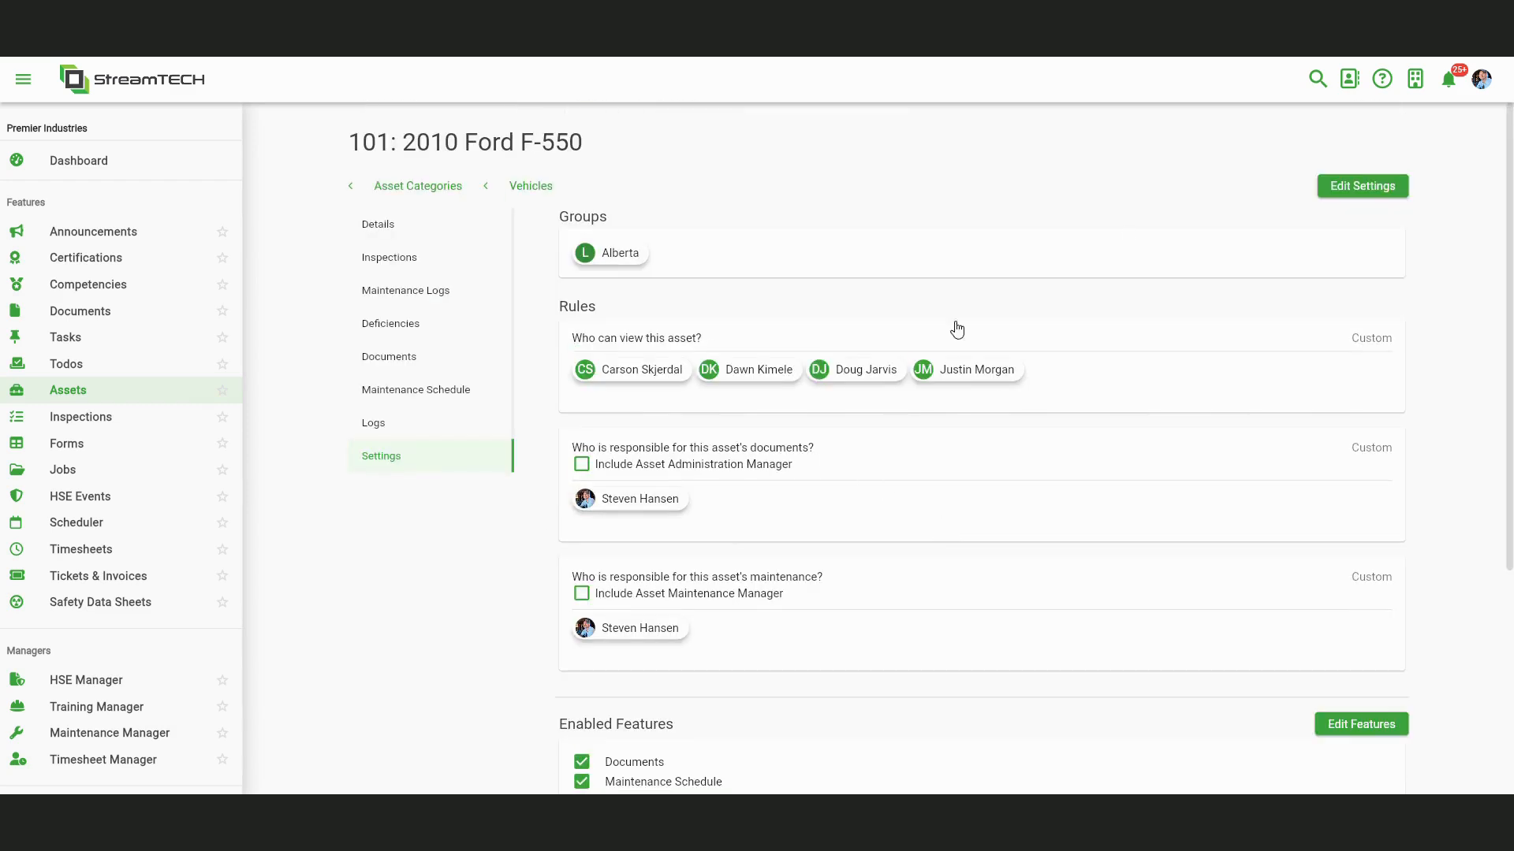
- Return to the asset categories, and look through the general, asset and failed lists in Inspections
{"action": "left_click", "coordinate": [397, 191]}
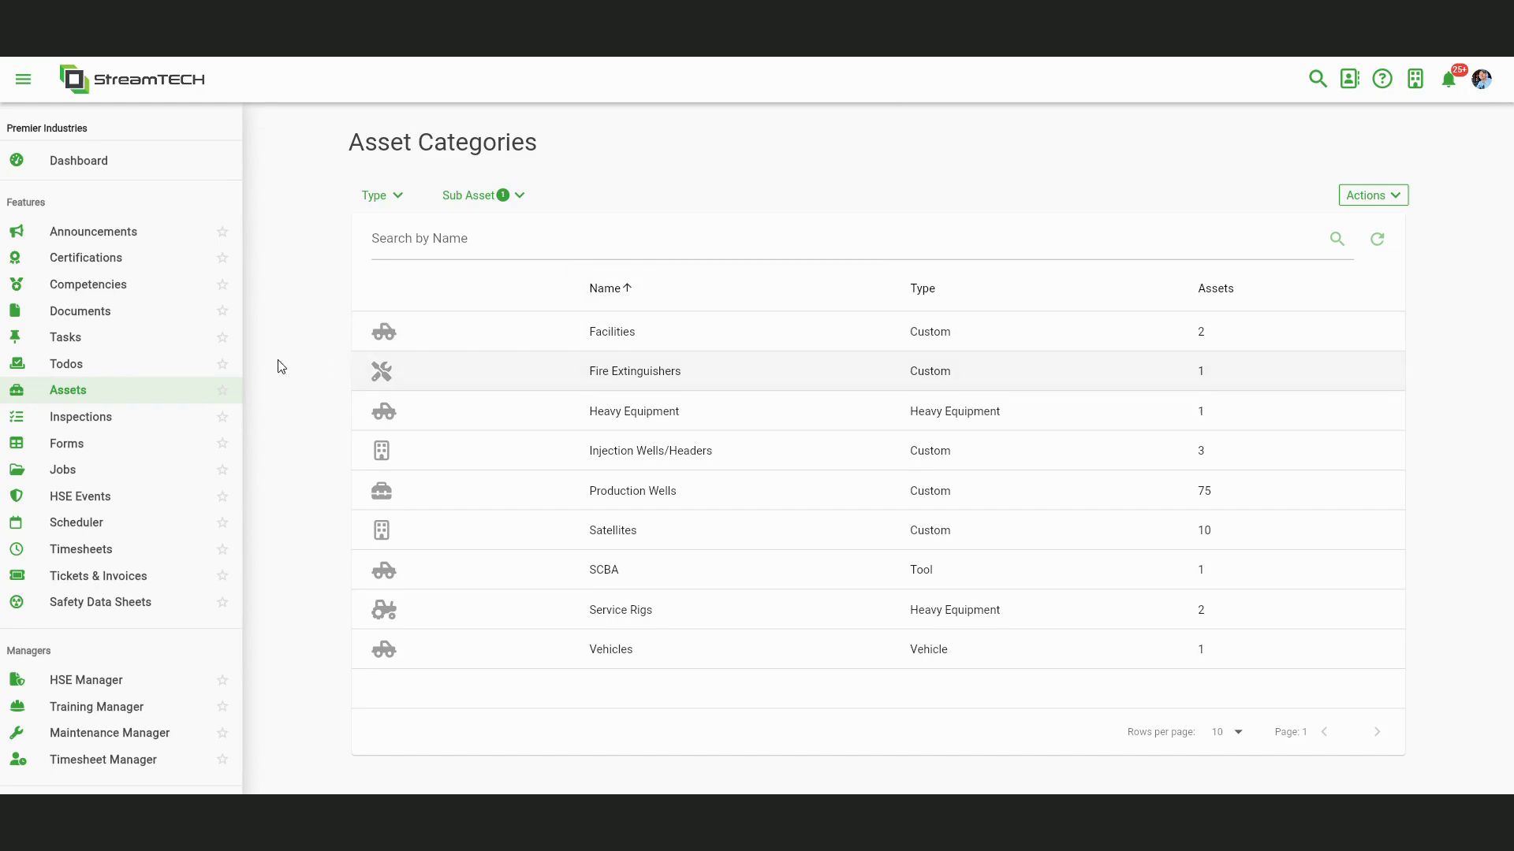
{"action": "left_click", "coordinate": [76, 427]}
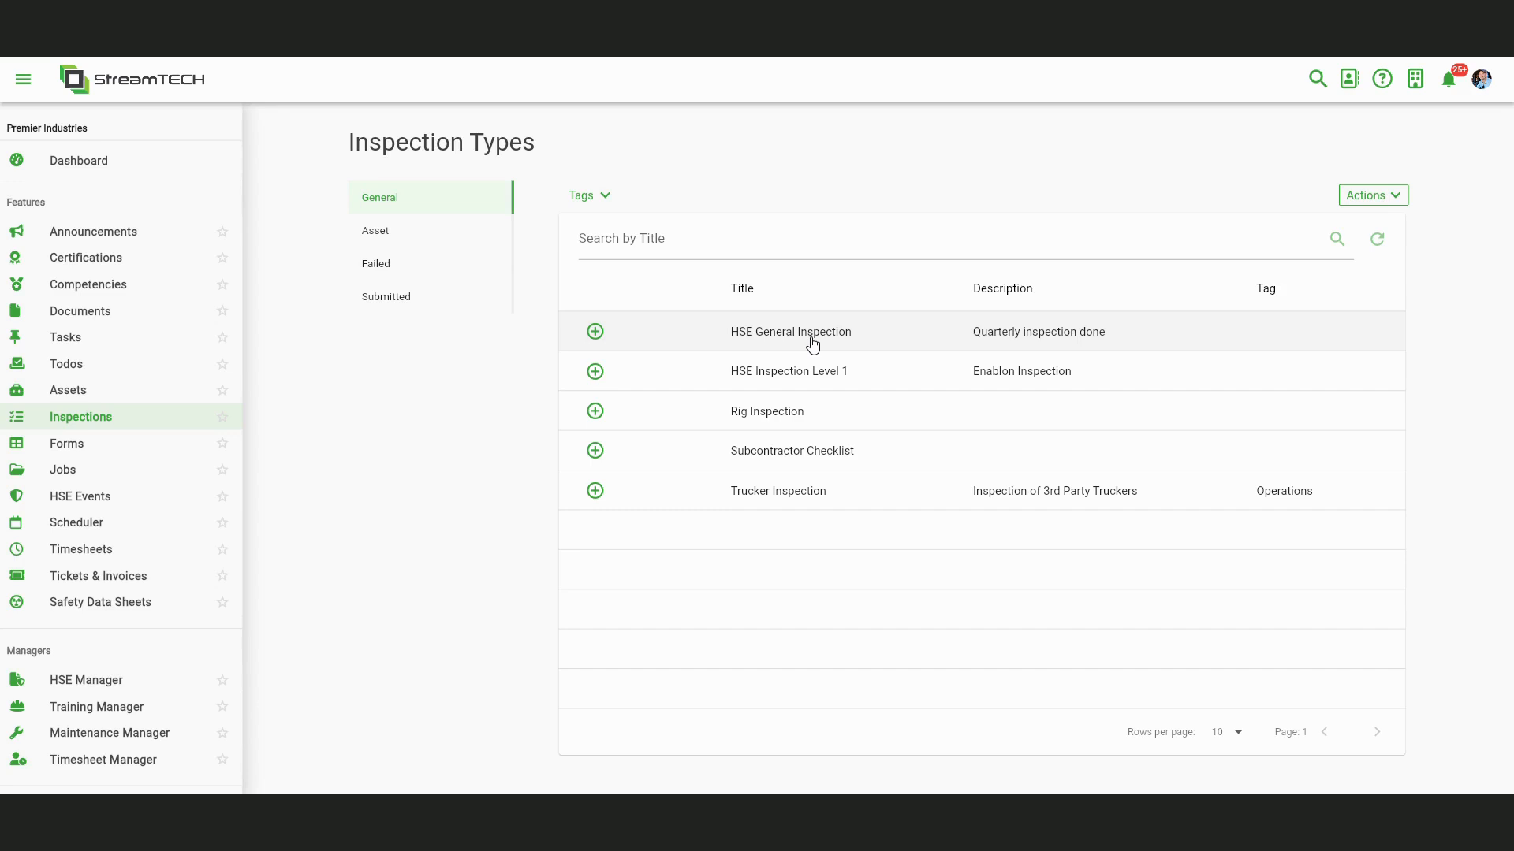
{"action": "left_click", "coordinate": [389, 231]}
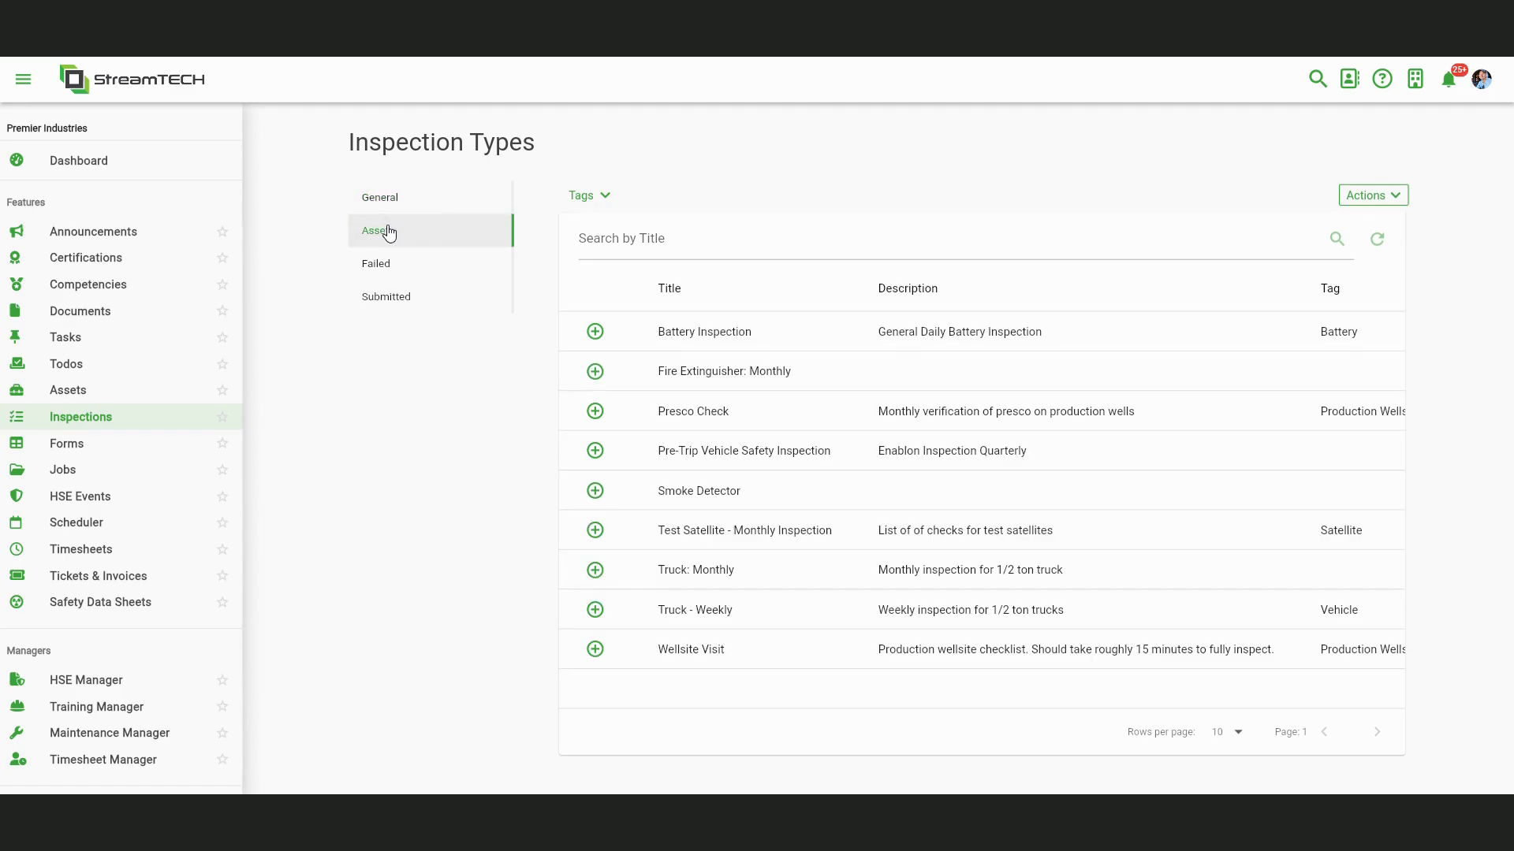
{"action": "left_click", "coordinate": [376, 265]}
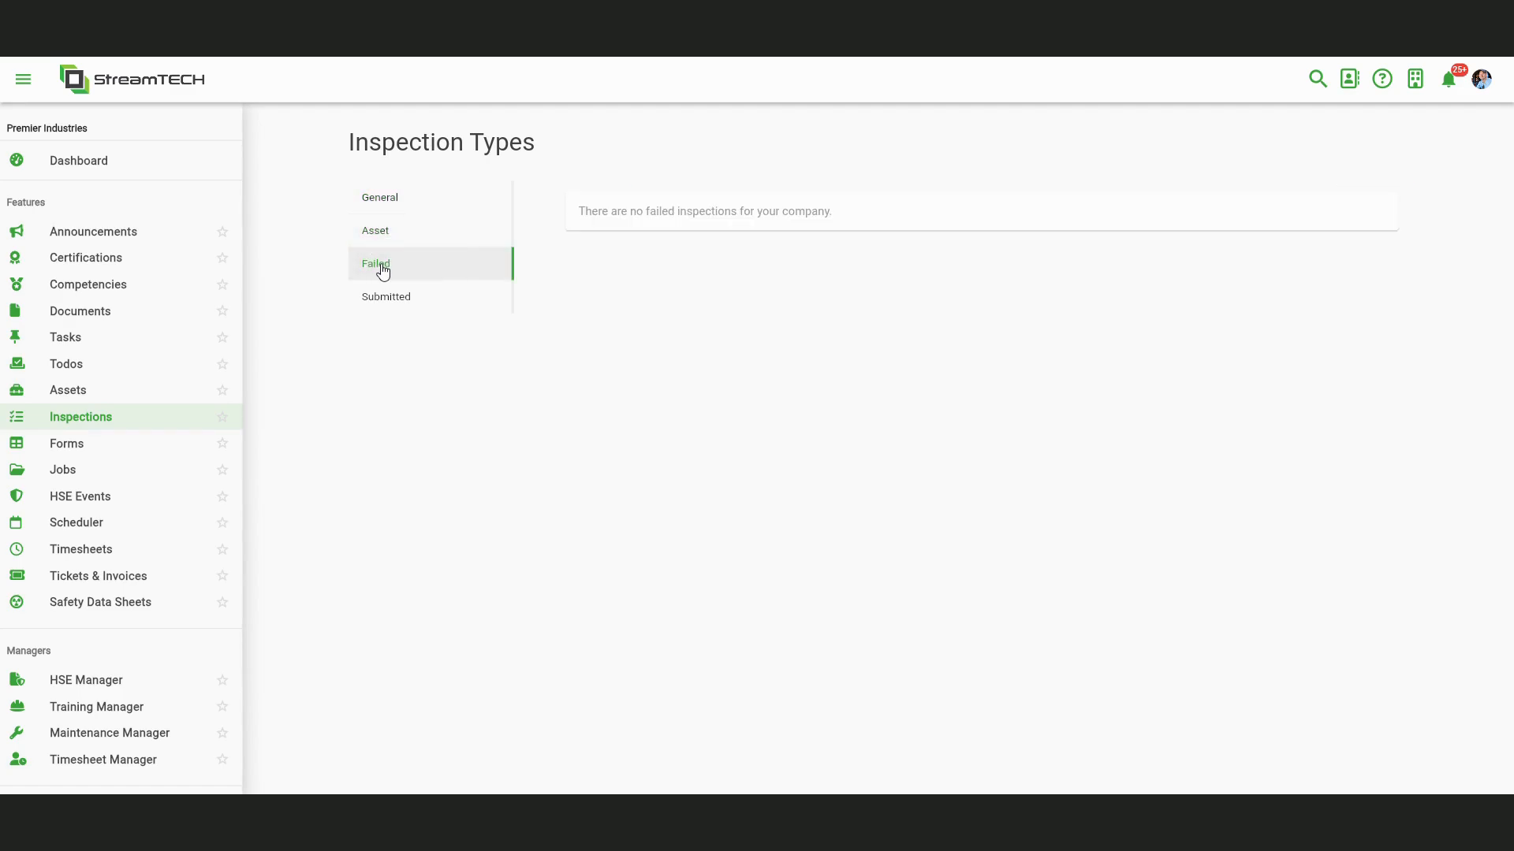
- Start a new HSE General Inspection and enter office as the inspection location
{"action": "left_click", "coordinate": [391, 213]}
{"action": "left_click", "coordinate": [595, 328]}
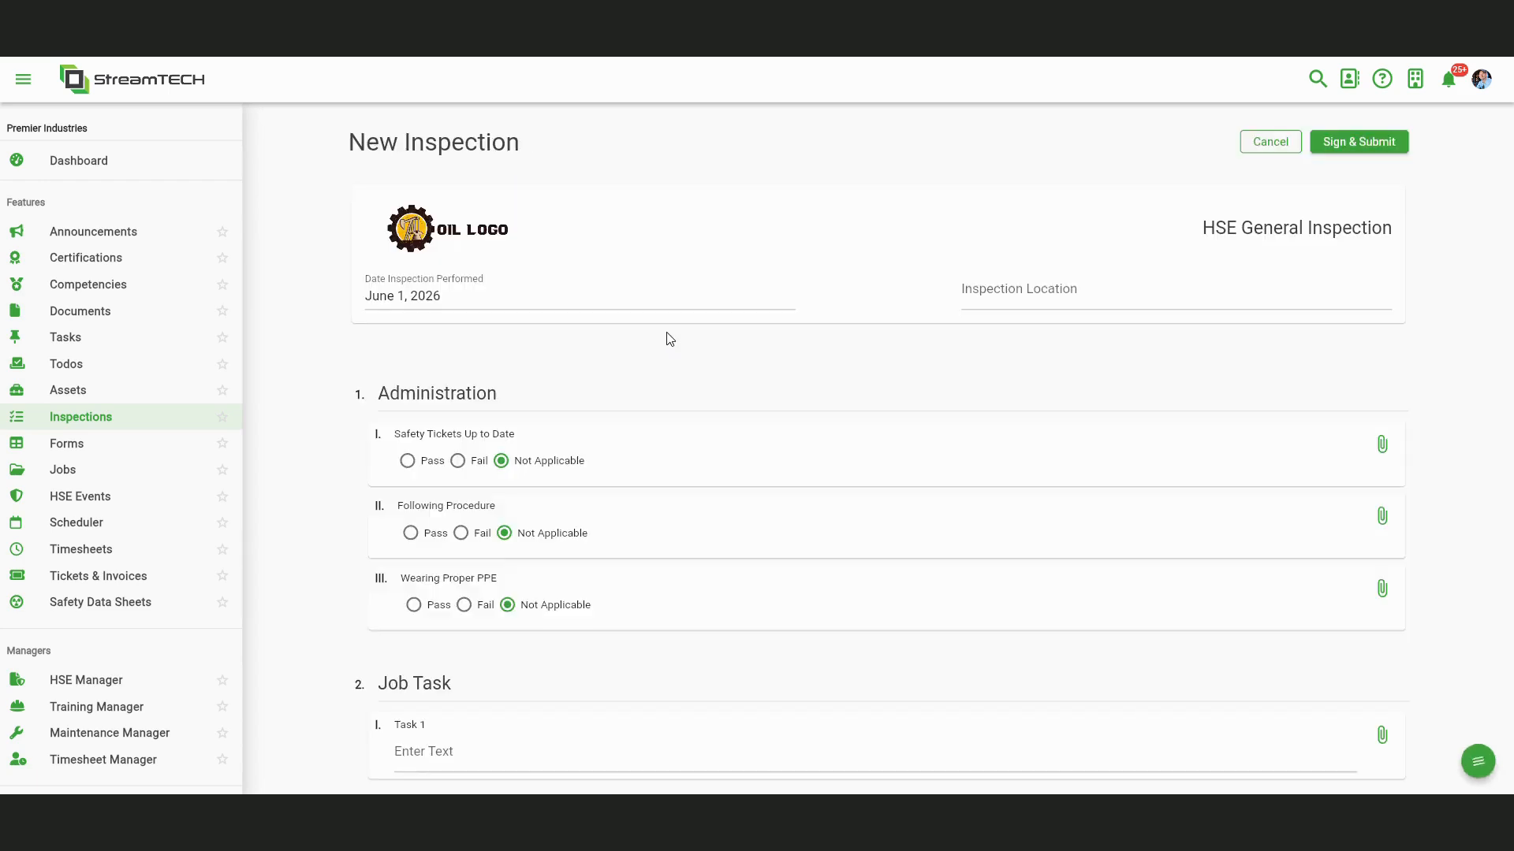
{"action": "left_click", "coordinate": [1119, 282]}
{"action": "type", "text": "office"}
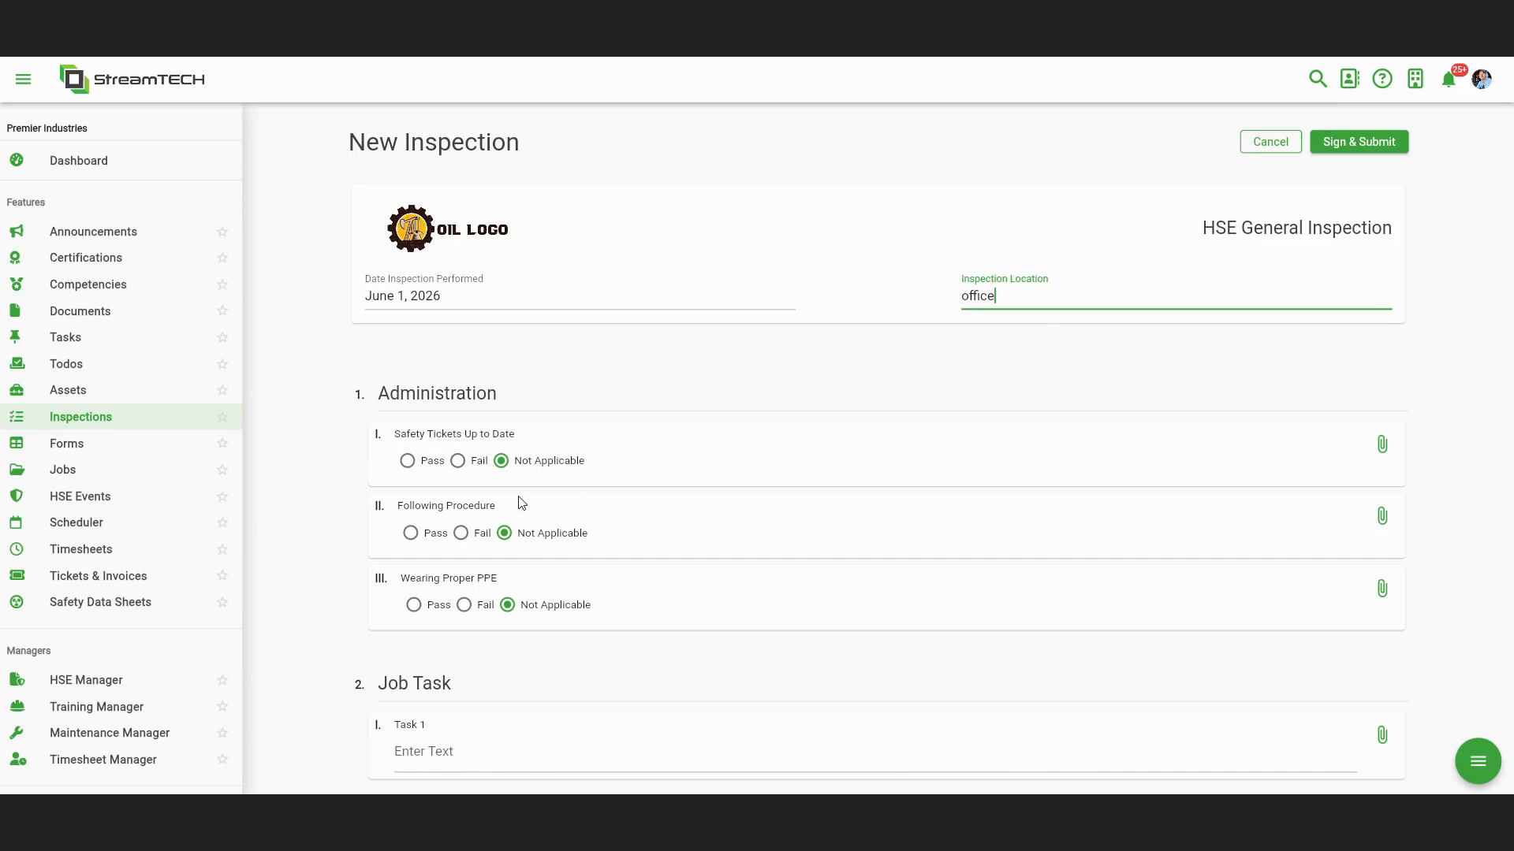
- Mark Safety Tickets Up to Date and Following Procedure as Fail, and sign and submit the inspection
{"action": "left_click", "coordinate": [457, 460]}
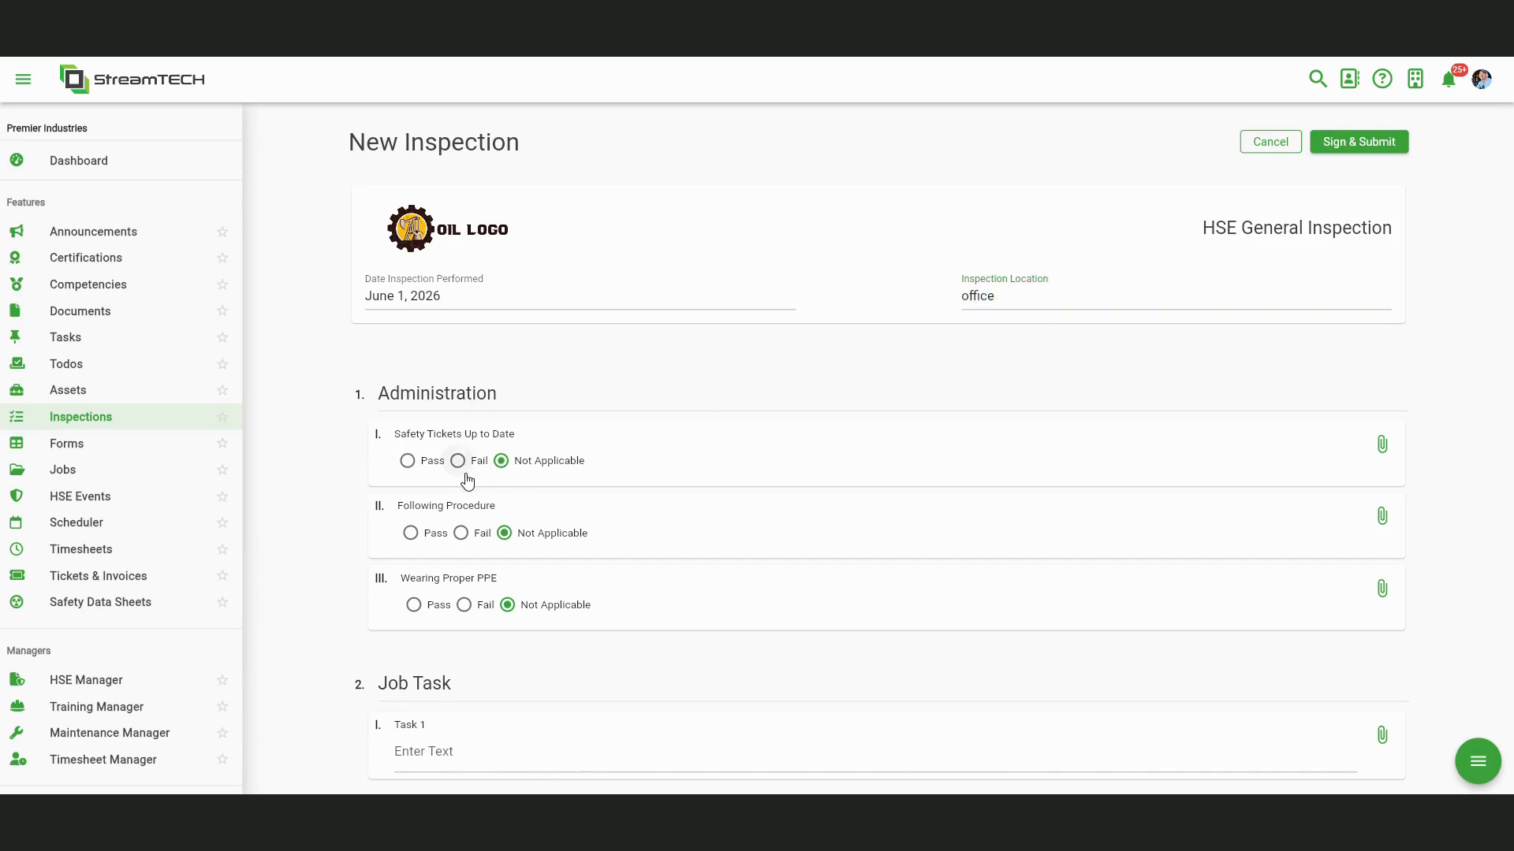
{"action": "left_click", "coordinate": [460, 533]}
{"action": "scroll", "coordinate": [682, 522], "scroll_direction": "down", "scroll_amount": 3}
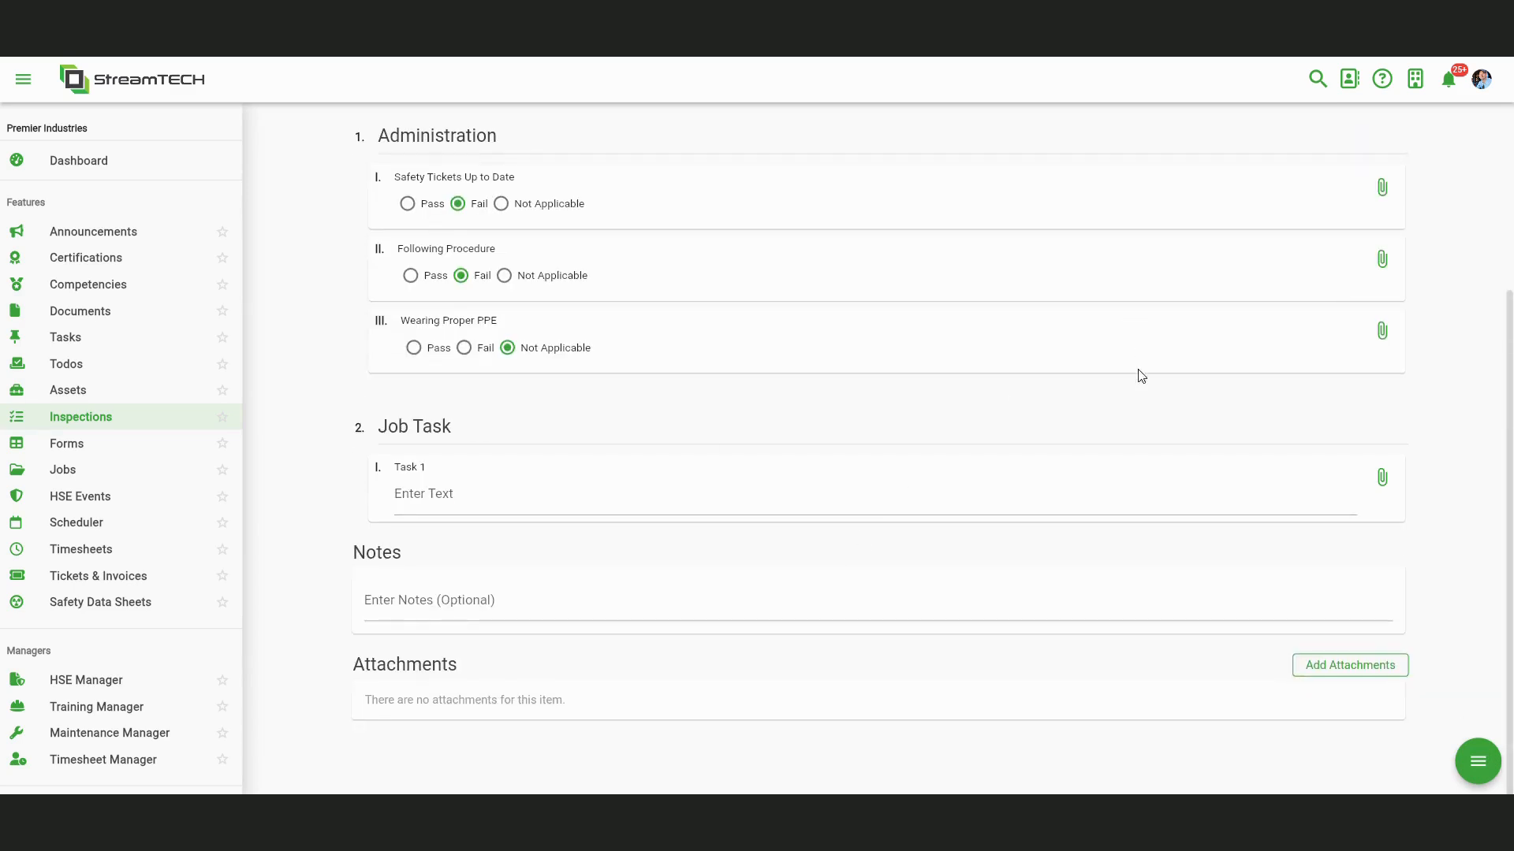
{"action": "scroll", "coordinate": [814, 537], "scroll_direction": "up", "scroll_amount": 3}
{"action": "left_click", "coordinate": [1359, 141]}
{"action": "left_click", "coordinate": [899, 444]}
{"action": "left_click", "coordinate": [915, 485]}
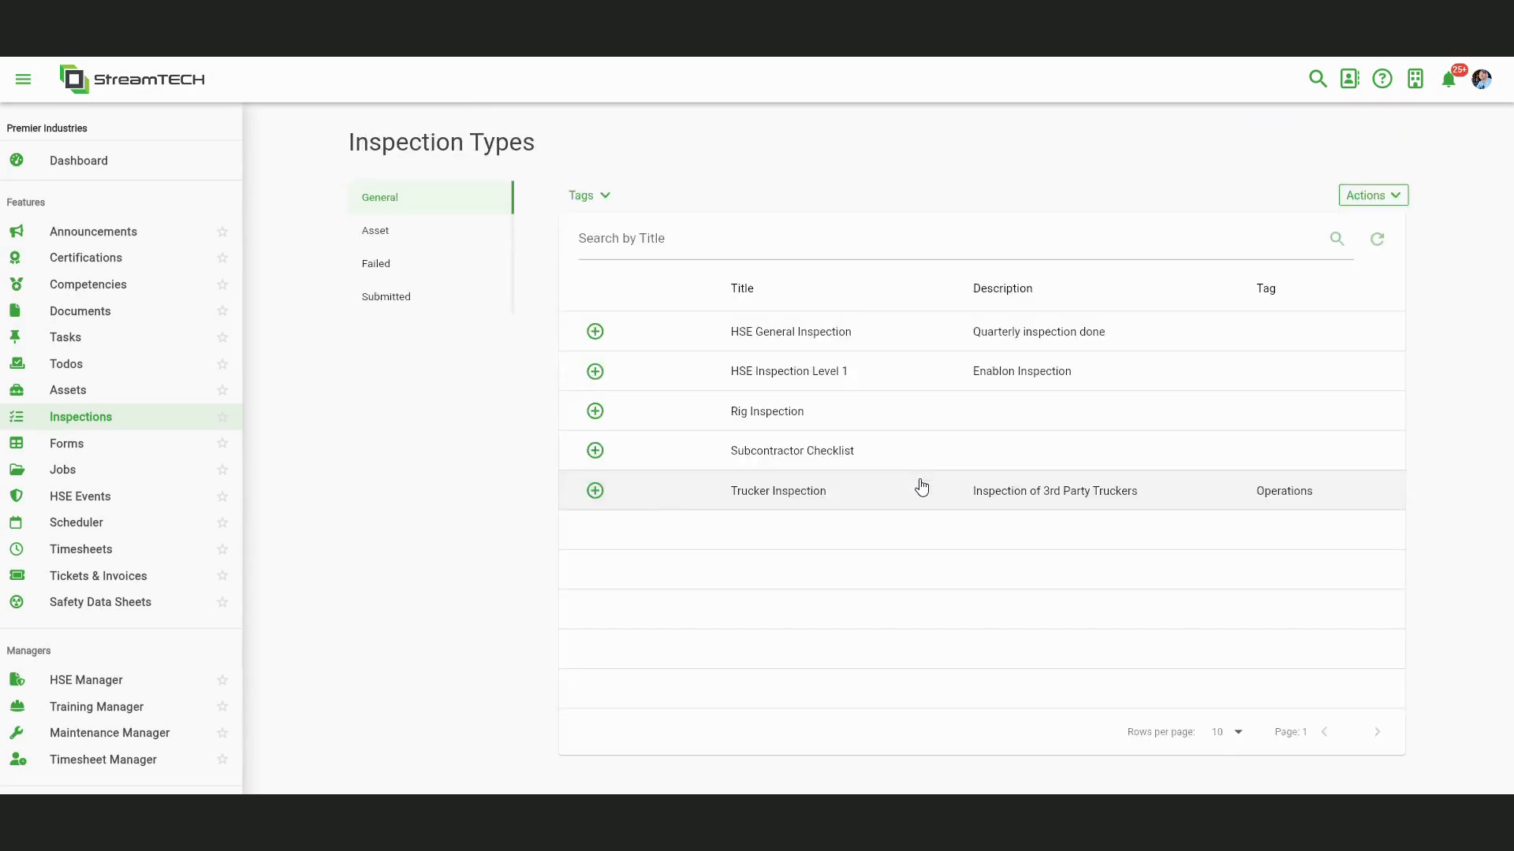
- Review the failed HSE General Inspection with the File Inspection outcome, and check the list of submitted inspections
{"action": "left_click", "coordinate": [398, 271]}
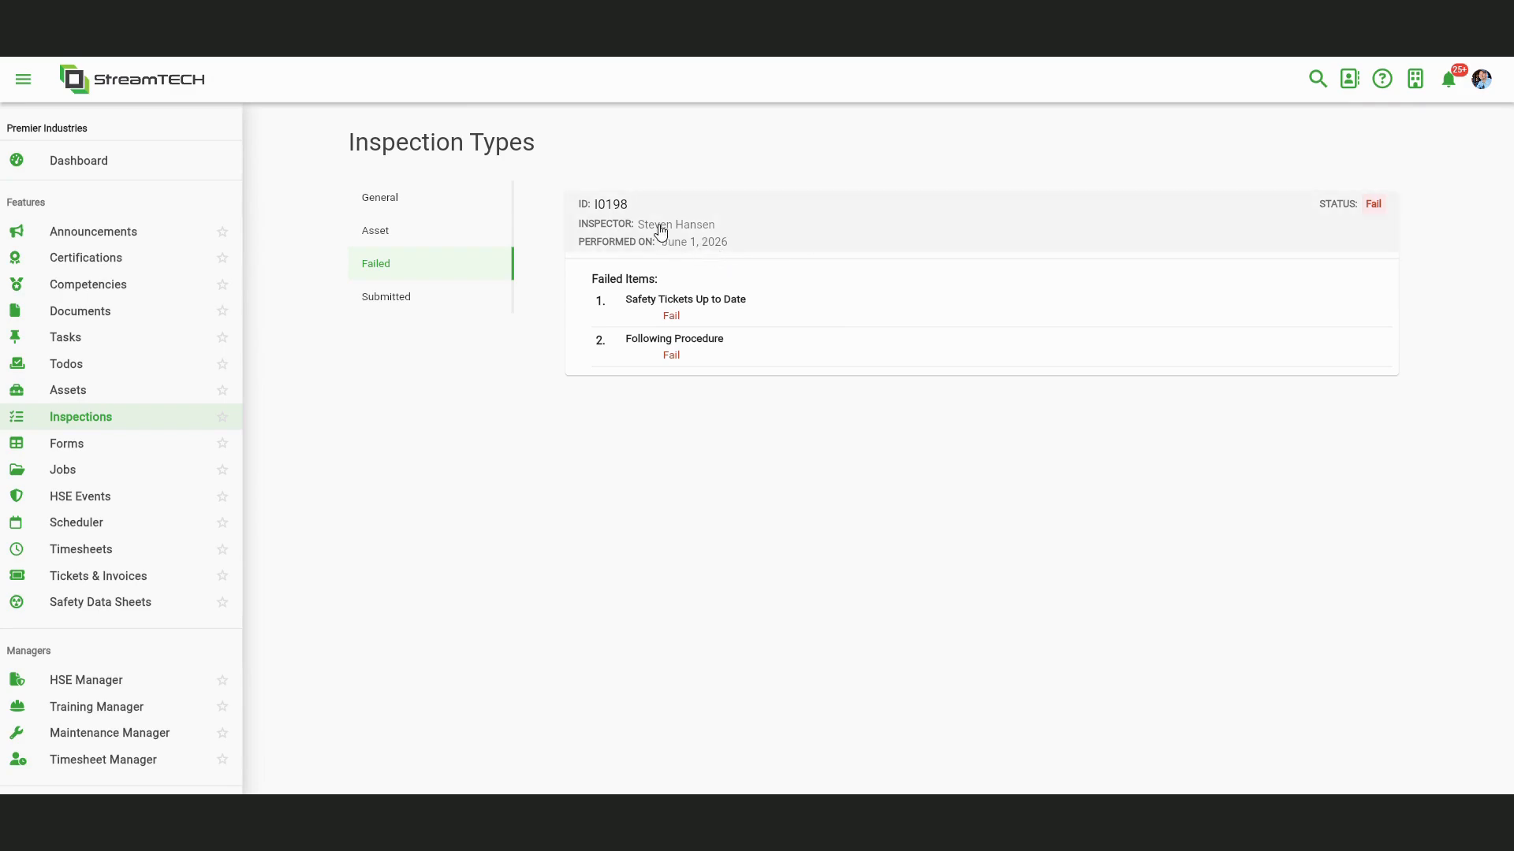
{"action": "left_click", "coordinate": [692, 241]}
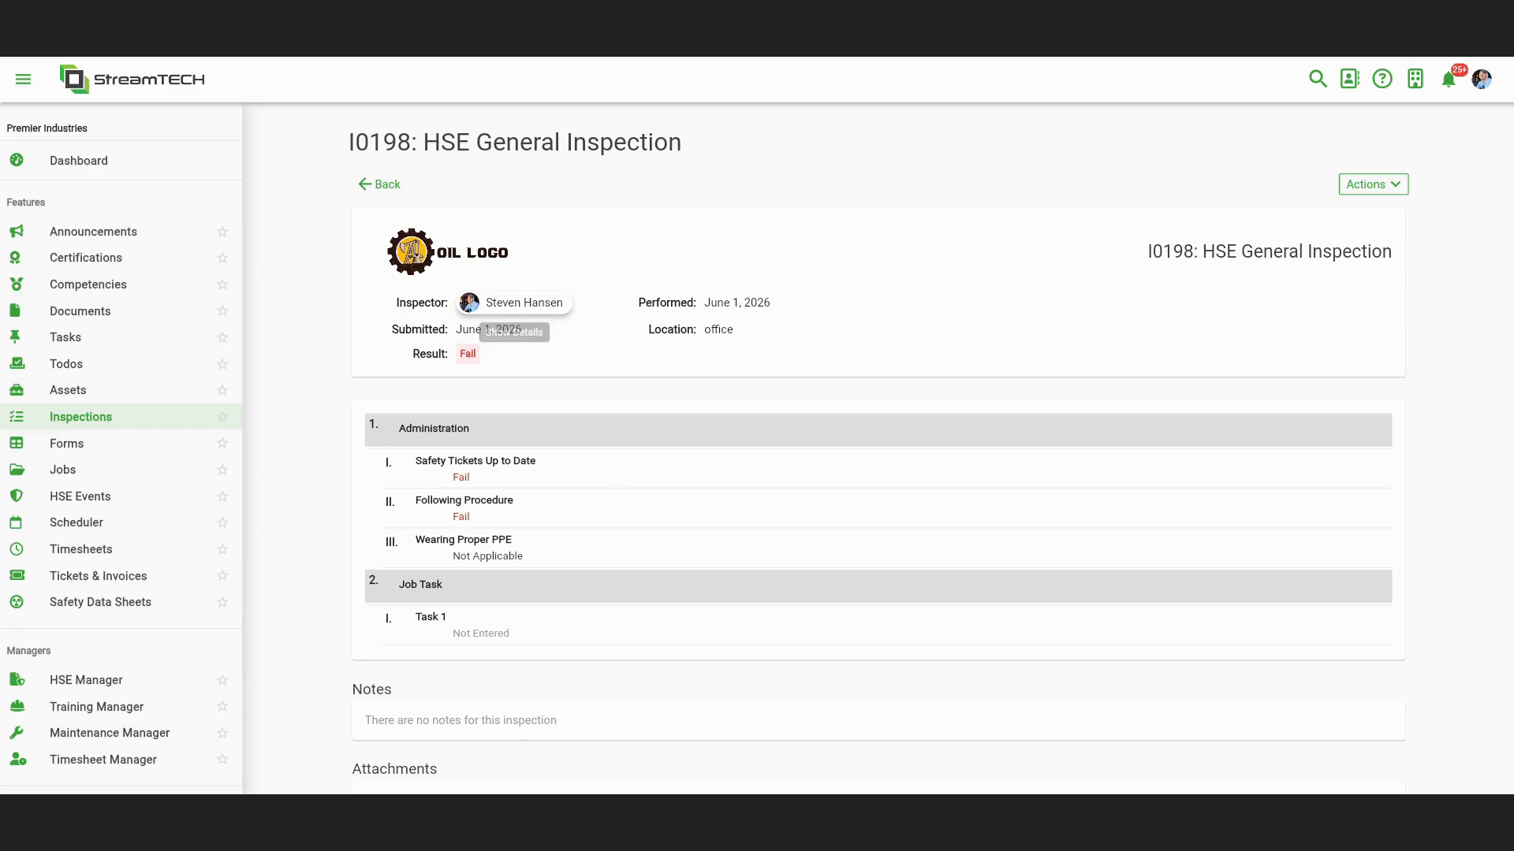
{"action": "left_click", "coordinate": [1383, 193]}
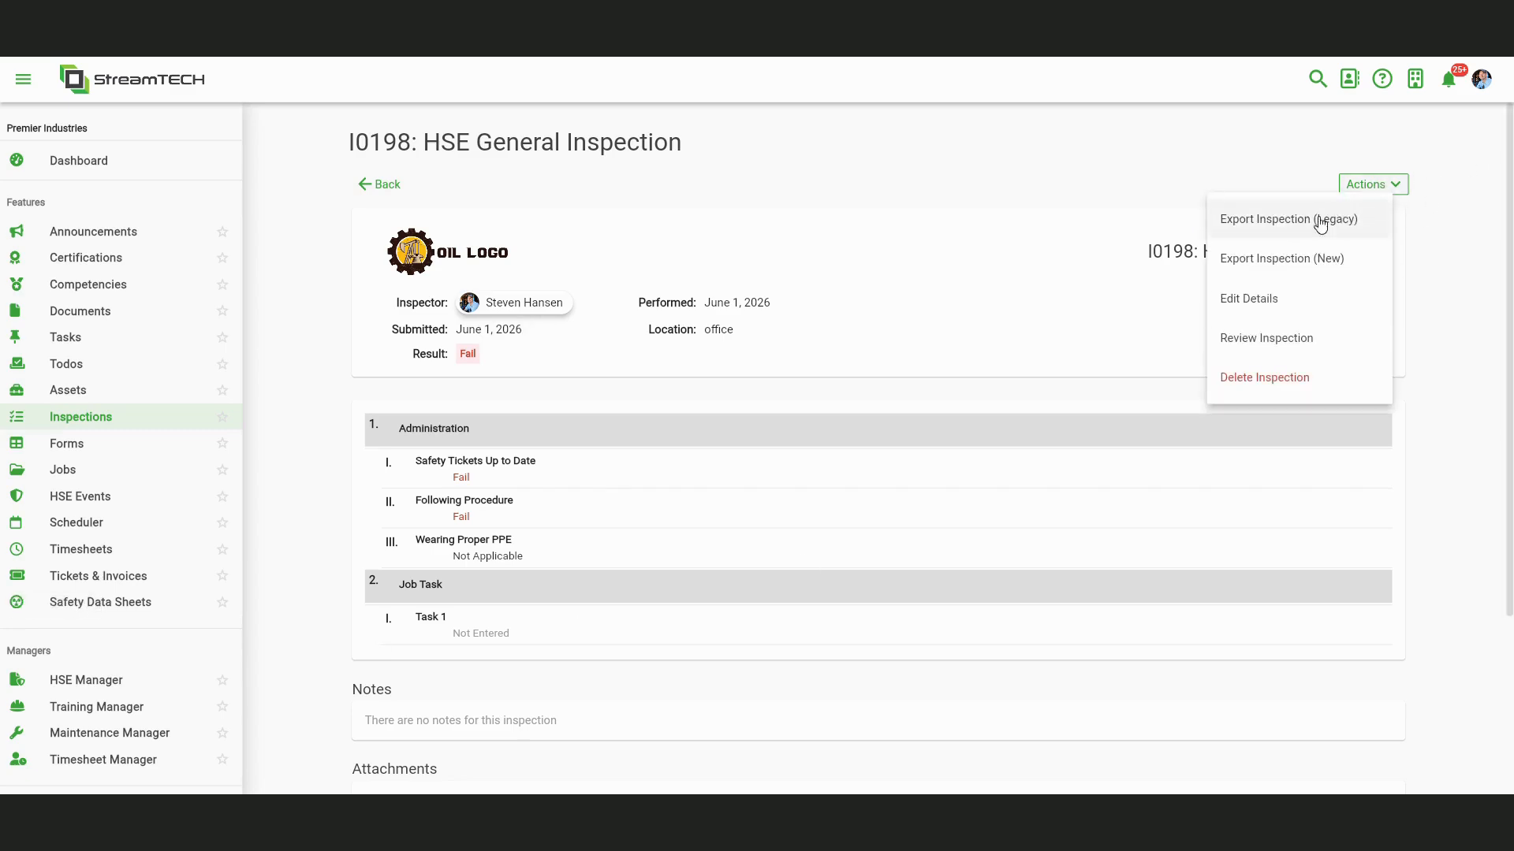
{"action": "left_click", "coordinate": [1259, 340]}
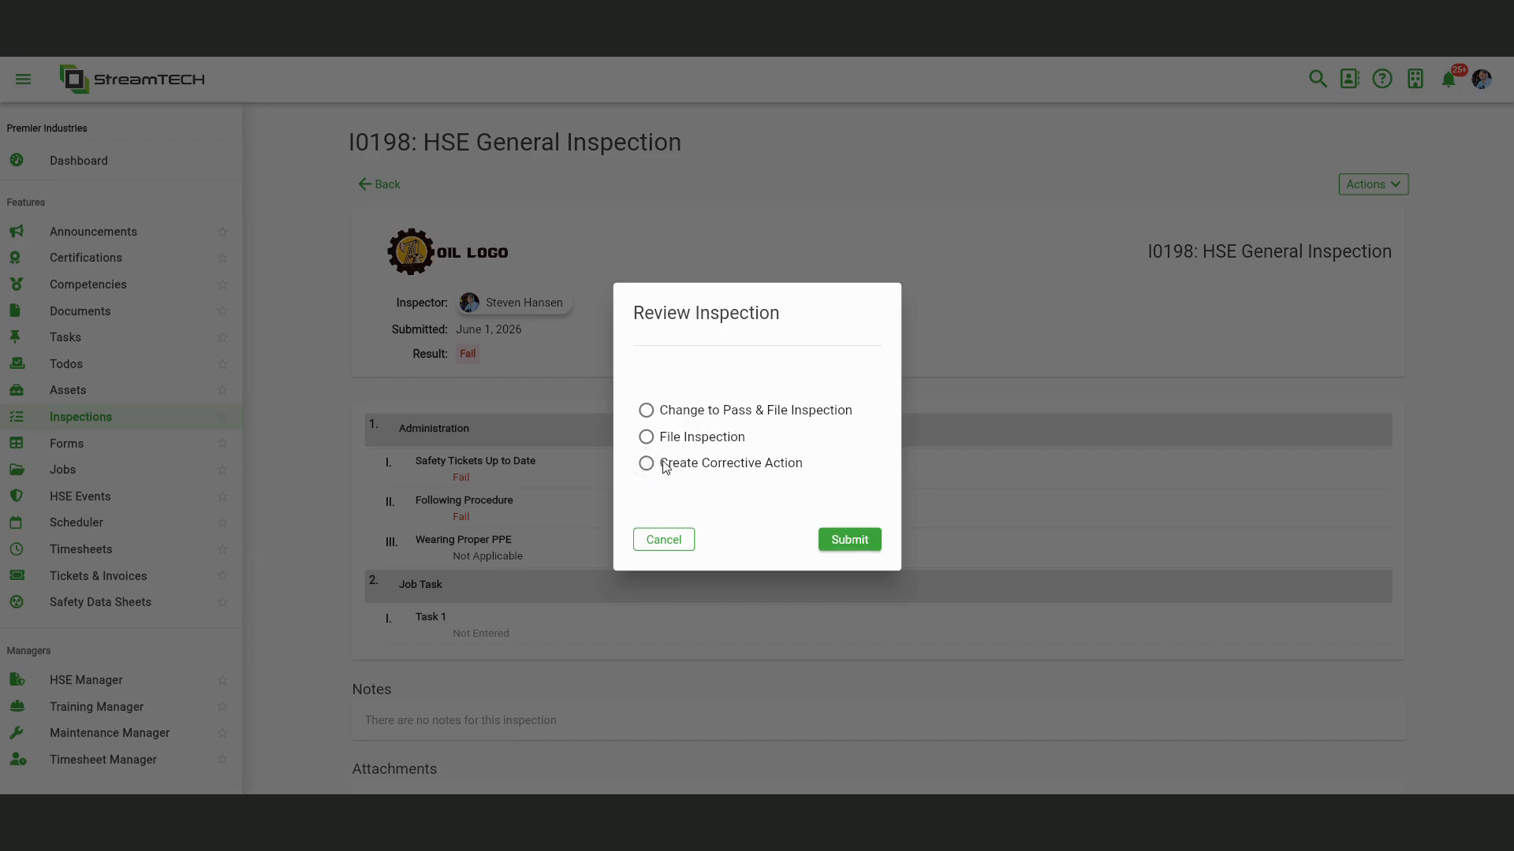
{"action": "left_click", "coordinate": [646, 437]}
{"action": "left_click", "coordinate": [846, 541]}
{"action": "left_click", "coordinate": [389, 186]}
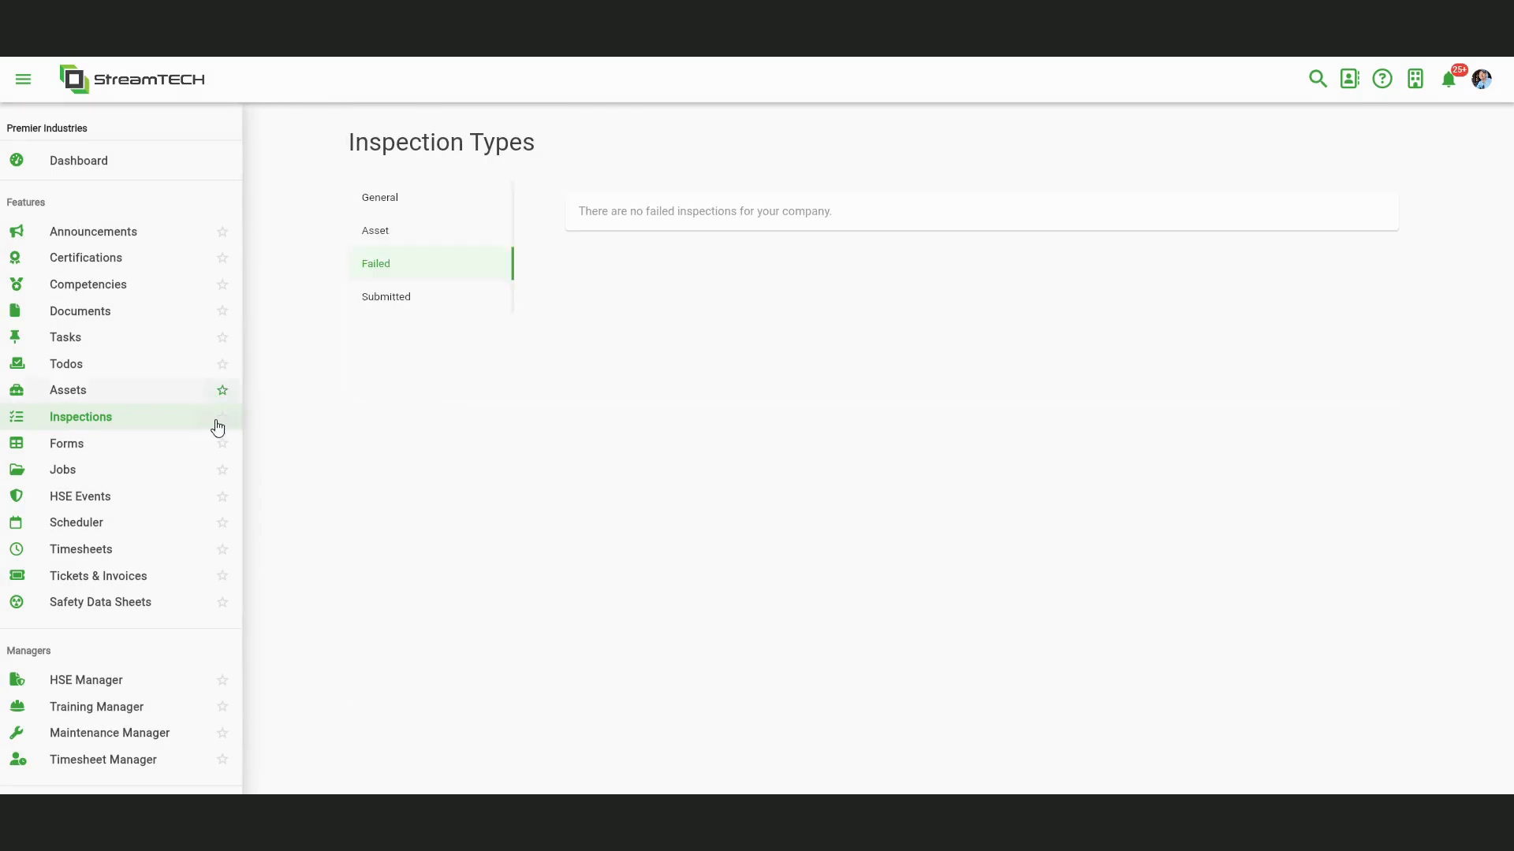
{"action": "left_click", "coordinate": [409, 306]}
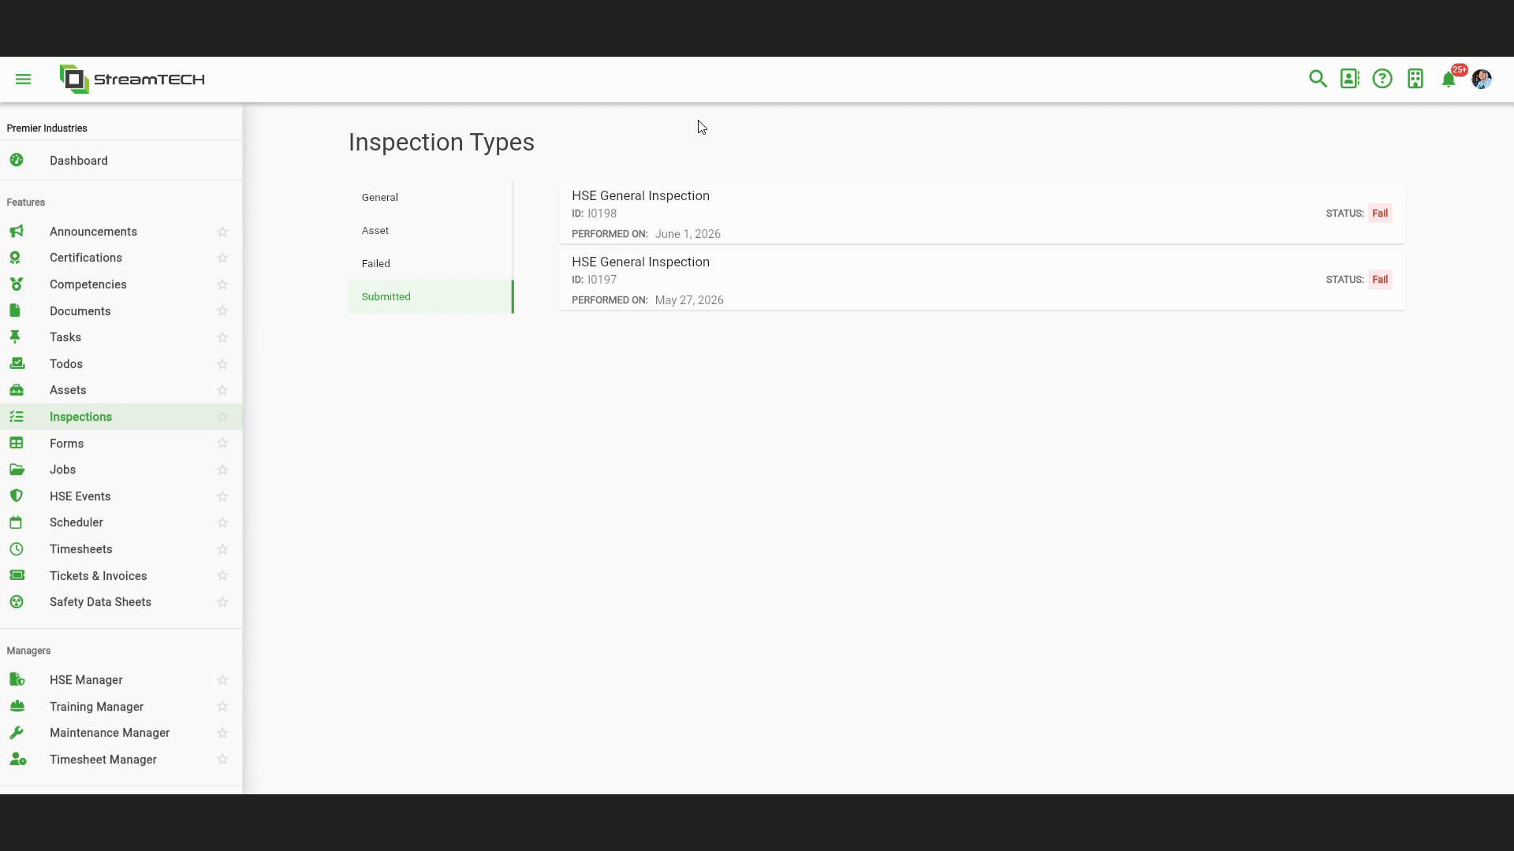
- Start a new Tailgate Meeting form and select Confined Space Work and Dirt Work as the job types
{"action": "left_click", "coordinate": [122, 455]}
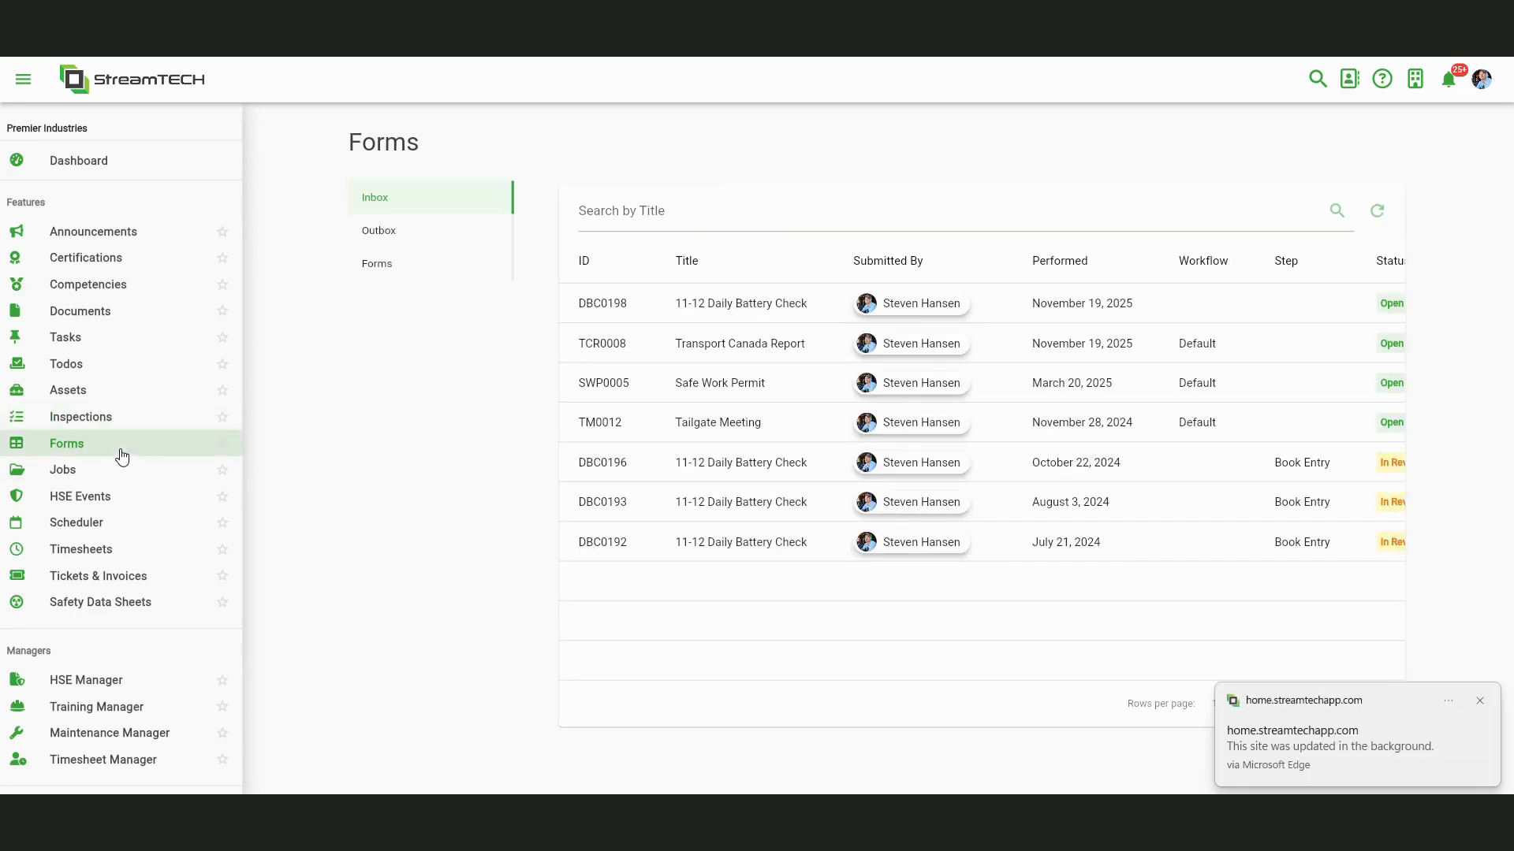
{"action": "left_click", "coordinate": [369, 268]}
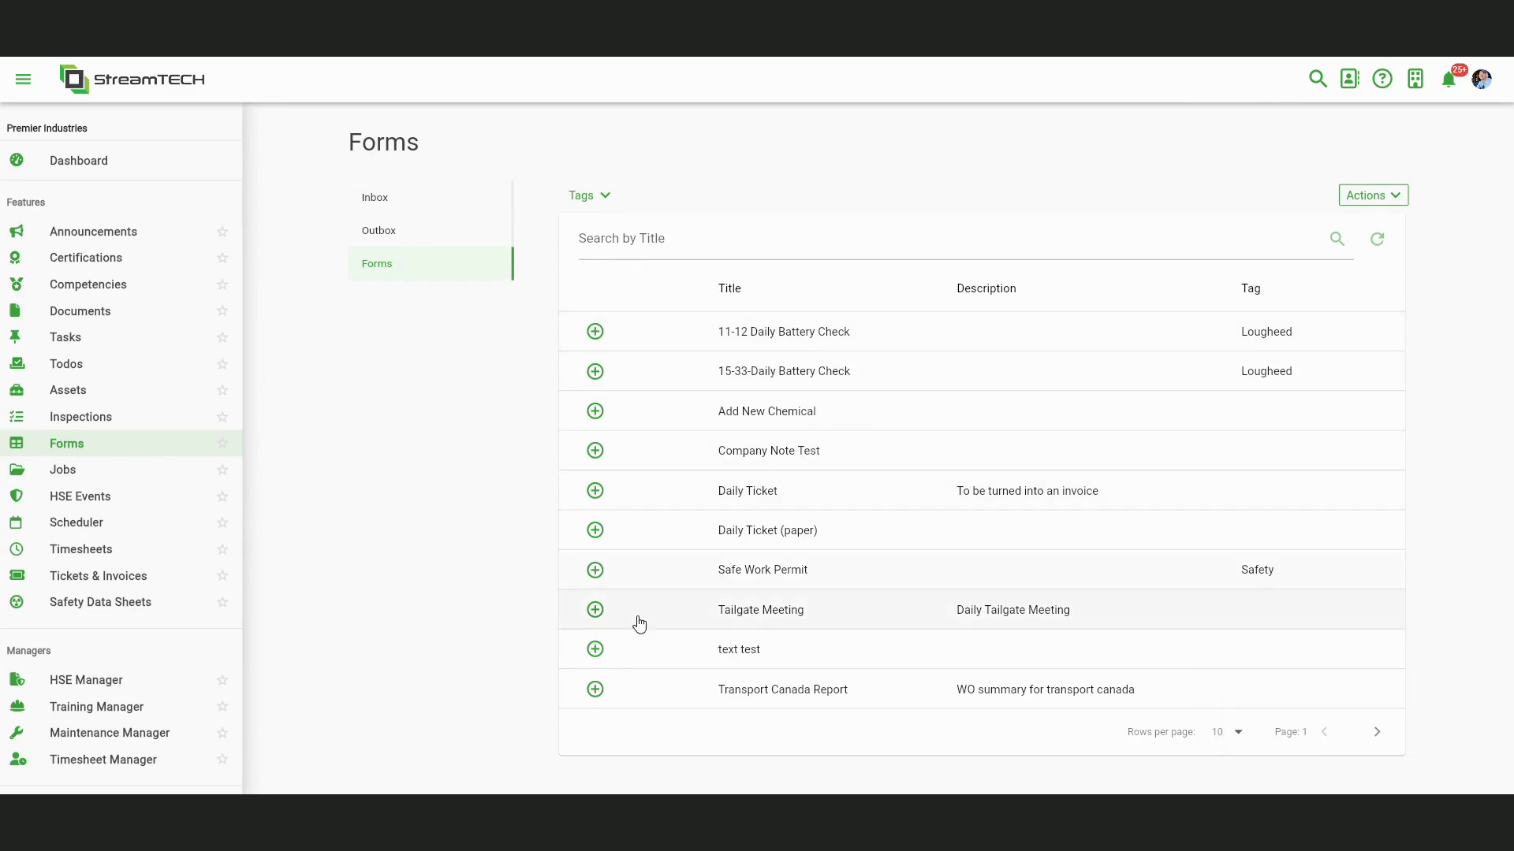
{"action": "left_click", "coordinate": [595, 610]}
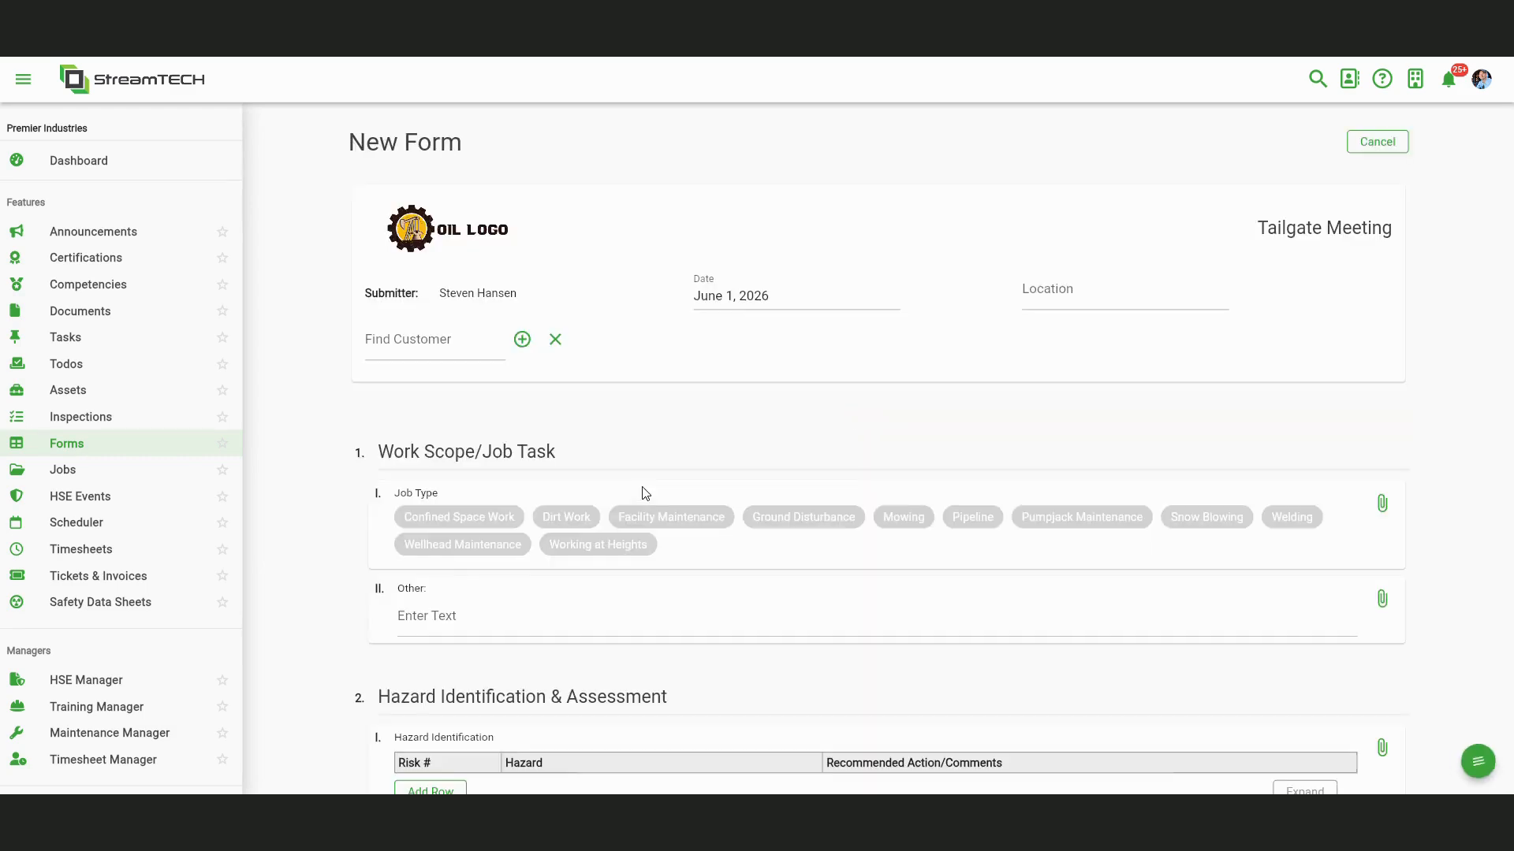
{"action": "left_click", "coordinate": [477, 520]}
{"action": "left_click", "coordinate": [592, 520]}
- Add an empty row to the Hazard Identification table and look over the form's following sections
{"action": "scroll", "coordinate": [445, 619], "scroll_direction": "down", "scroll_amount": 1}
{"action": "scroll", "coordinate": [450, 624], "scroll_direction": "down", "scroll_amount": 3}
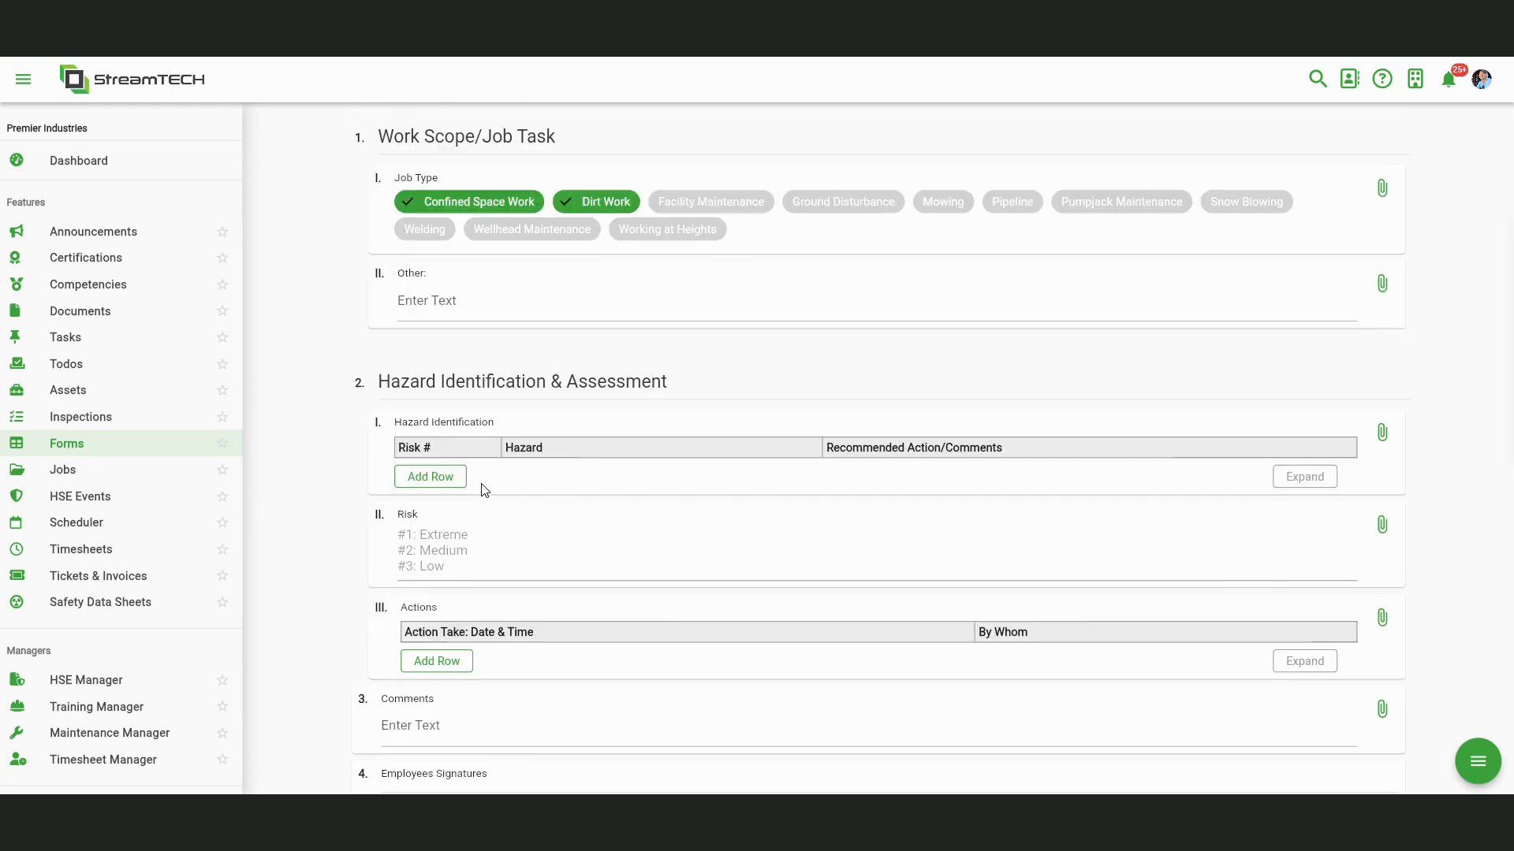
{"action": "left_click", "coordinate": [431, 477]}
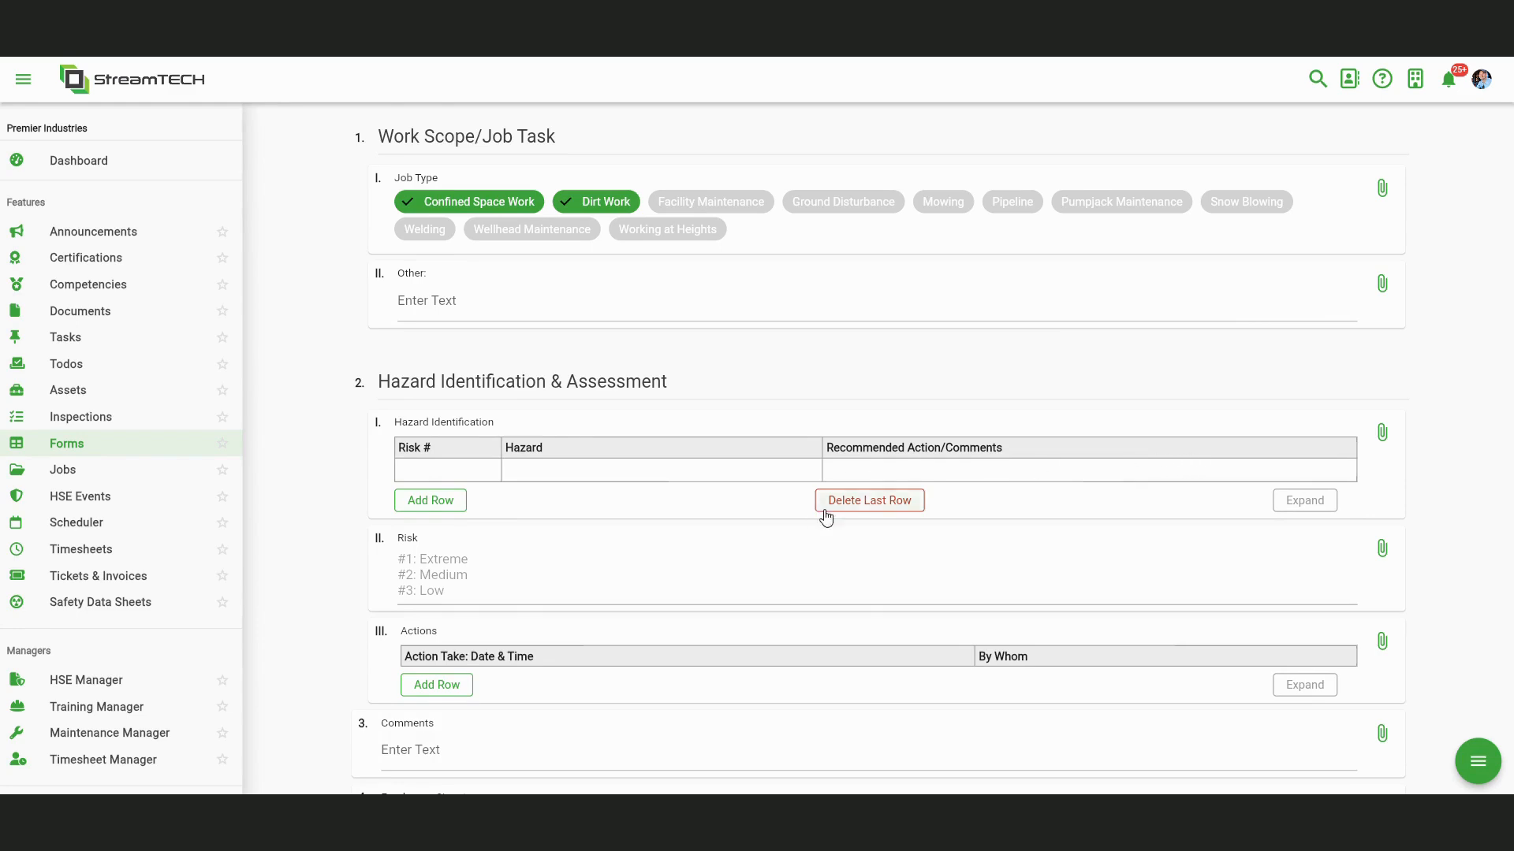
{"action": "scroll", "coordinate": [473, 534], "scroll_direction": "down", "scroll_amount": 2}
{"action": "scroll", "coordinate": [426, 540], "scroll_direction": "down", "scroll_amount": 1}
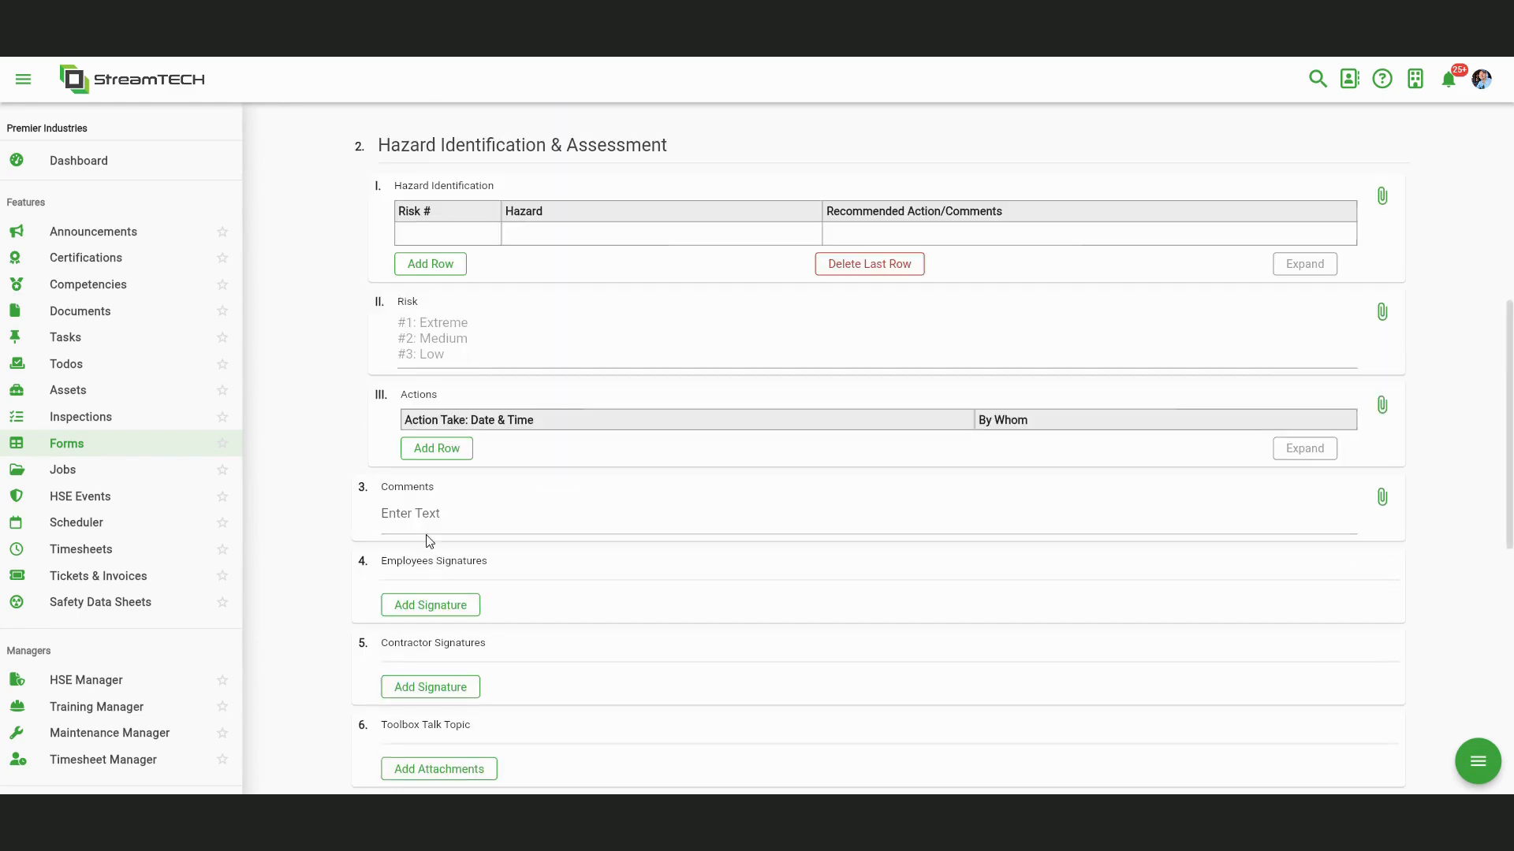
- Look over the remaining sections of the Tailgate Meeting form and cancel the new form
{"action": "scroll", "coordinate": [432, 613], "scroll_direction": "down", "scroll_amount": 1}
{"action": "scroll", "coordinate": [433, 614], "scroll_direction": "down", "scroll_amount": 4}
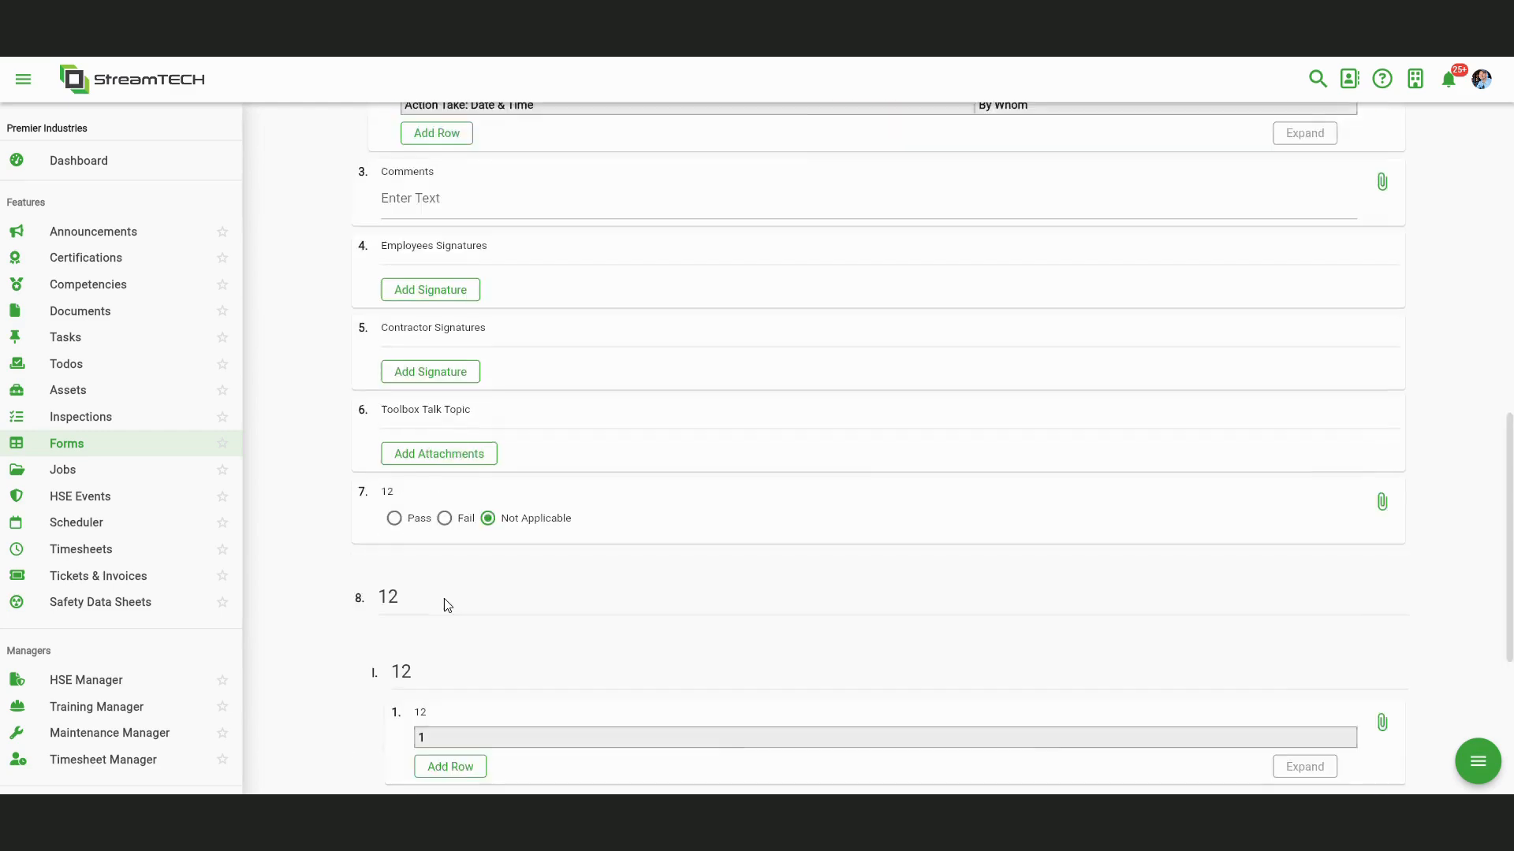
{"action": "scroll", "coordinate": [439, 596], "scroll_direction": "up", "scroll_amount": 1}
{"action": "scroll", "coordinate": [480, 595], "scroll_direction": "up", "scroll_amount": 11}
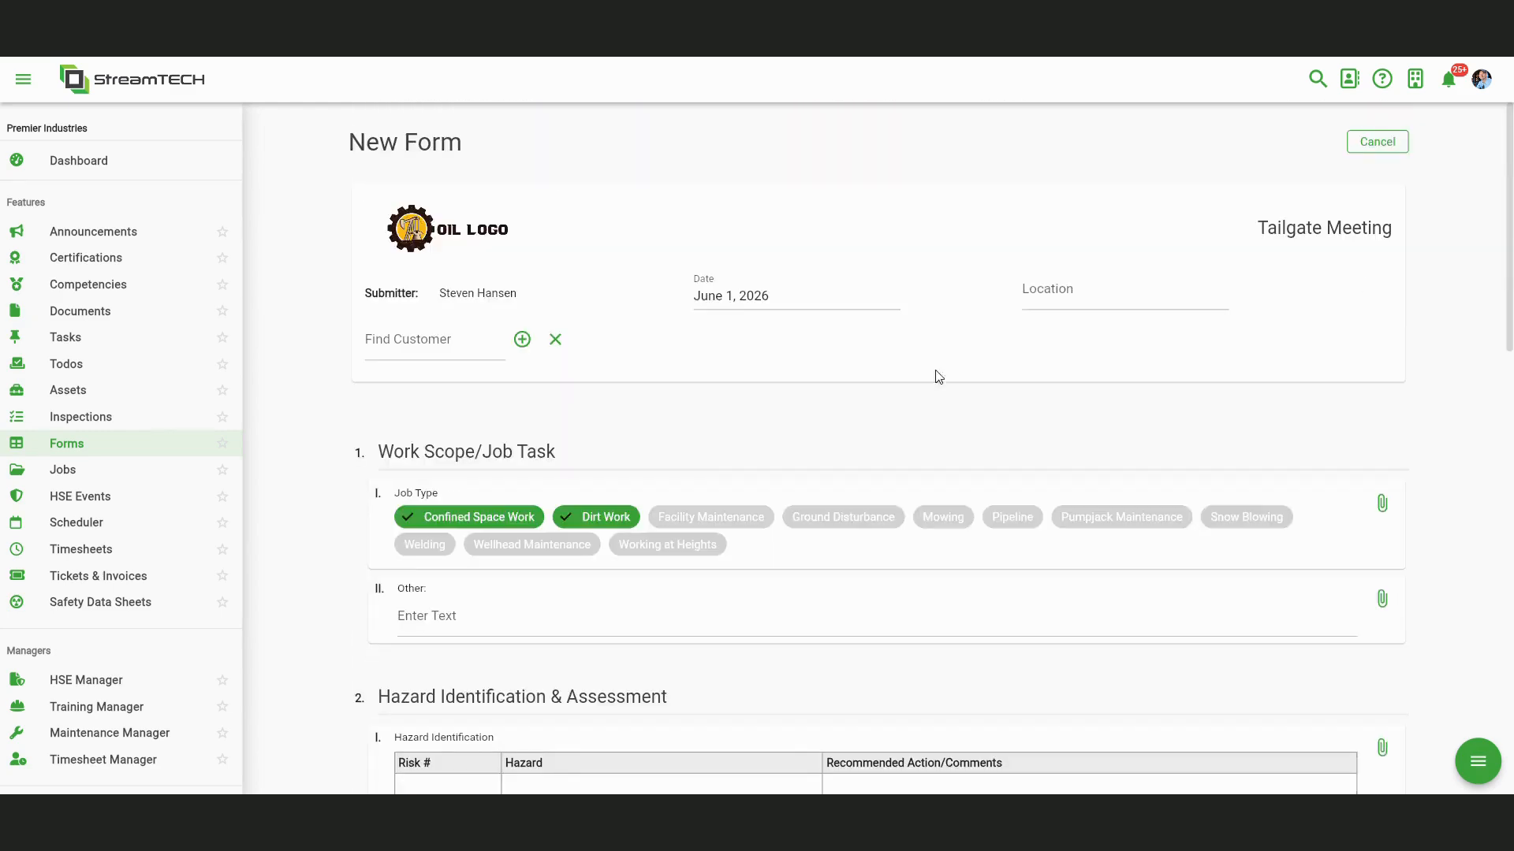
{"action": "left_click", "coordinate": [1399, 149]}
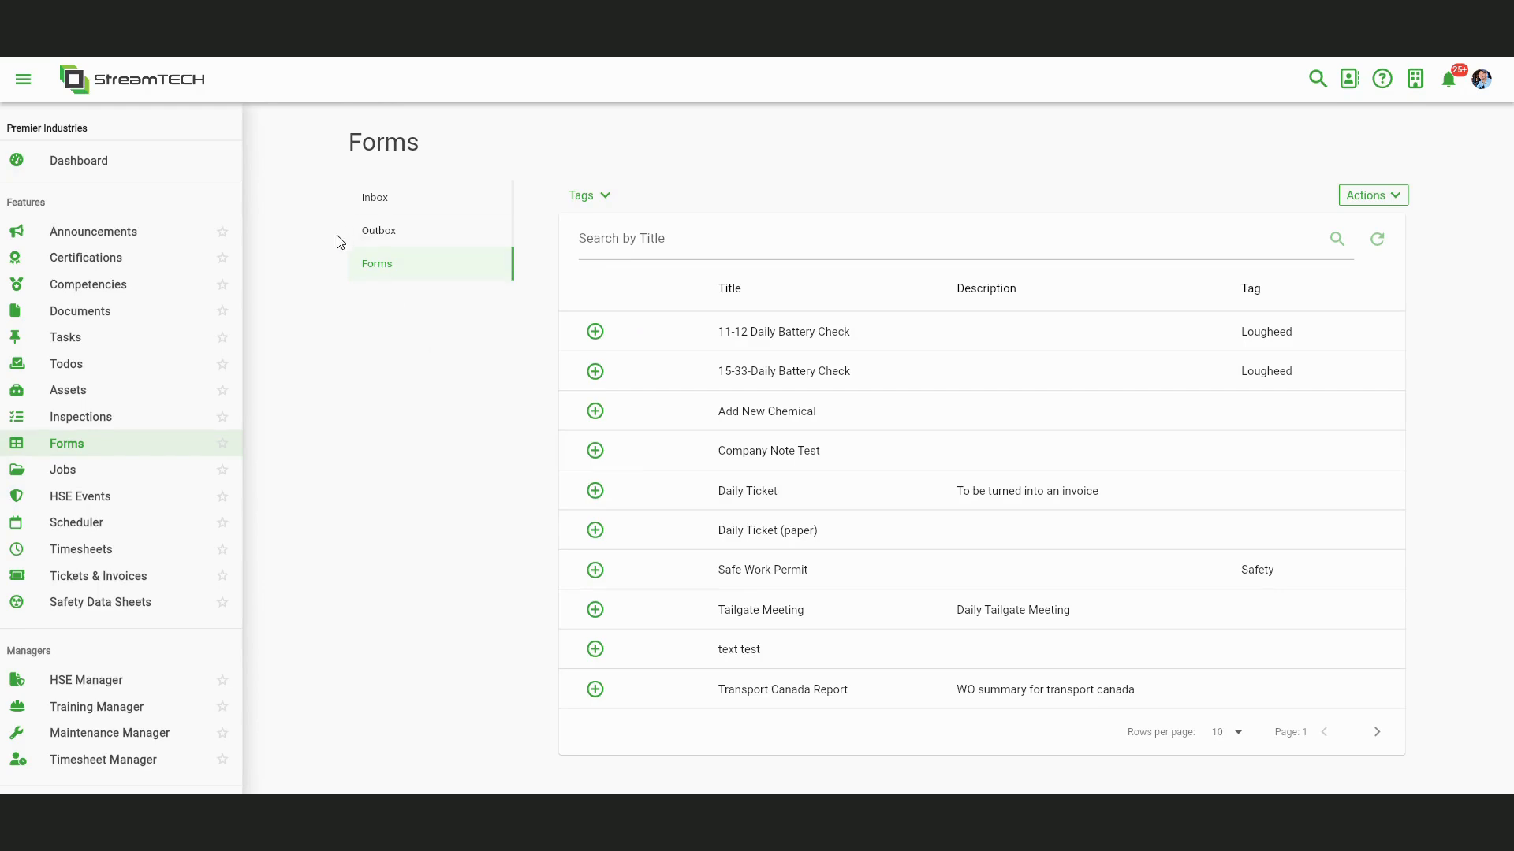
- Open the Crew Job for Allied Energy 2 and review its required forms, tickets, notes and attachments
{"action": "left_click", "coordinate": [94, 473]}
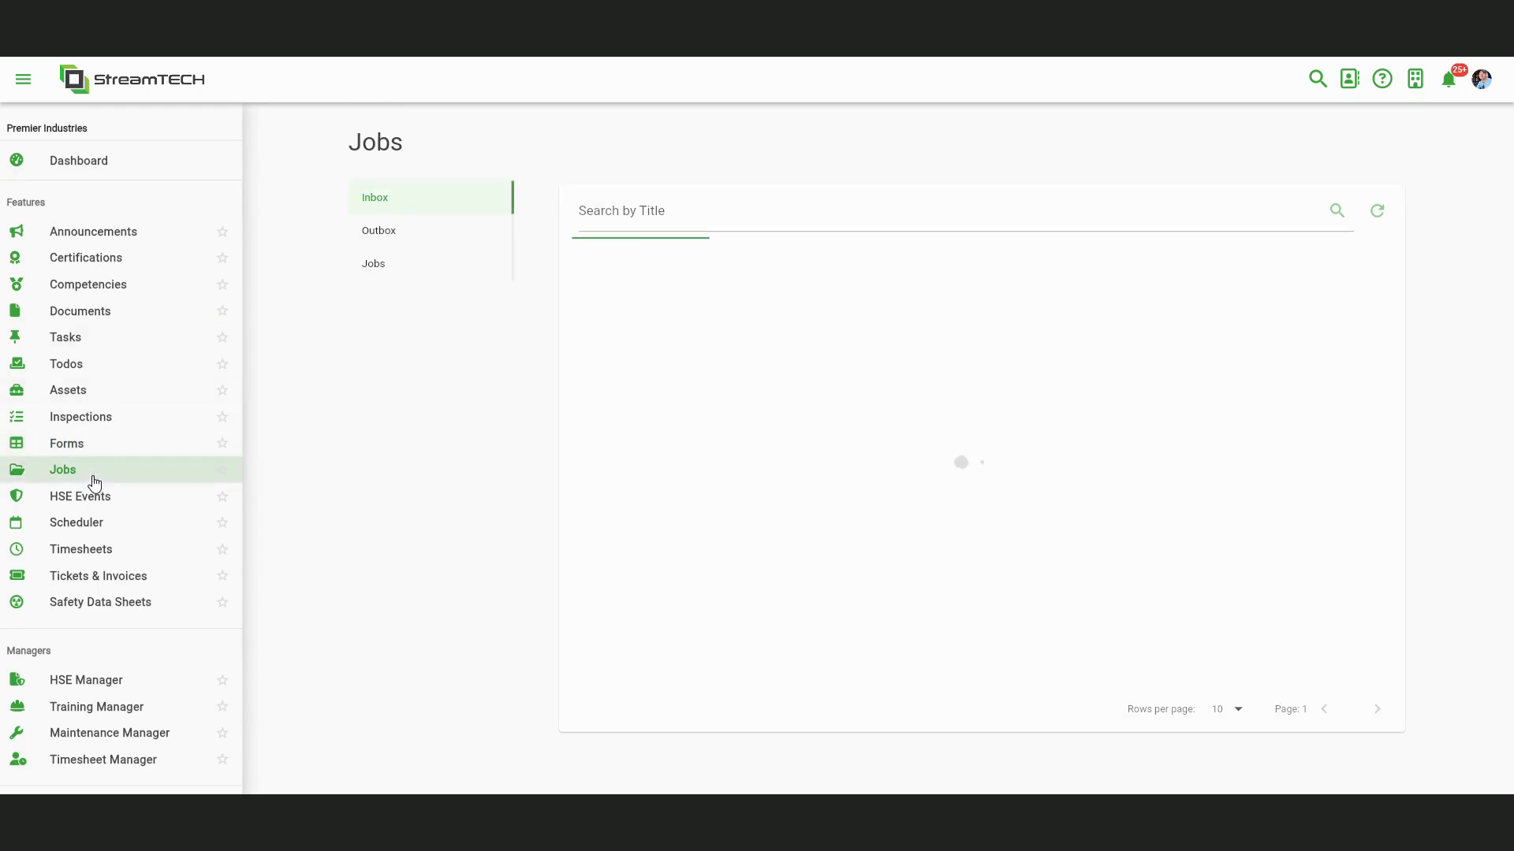
{"action": "left_click", "coordinate": [402, 264]}
{"action": "left_click", "coordinate": [762, 341]}
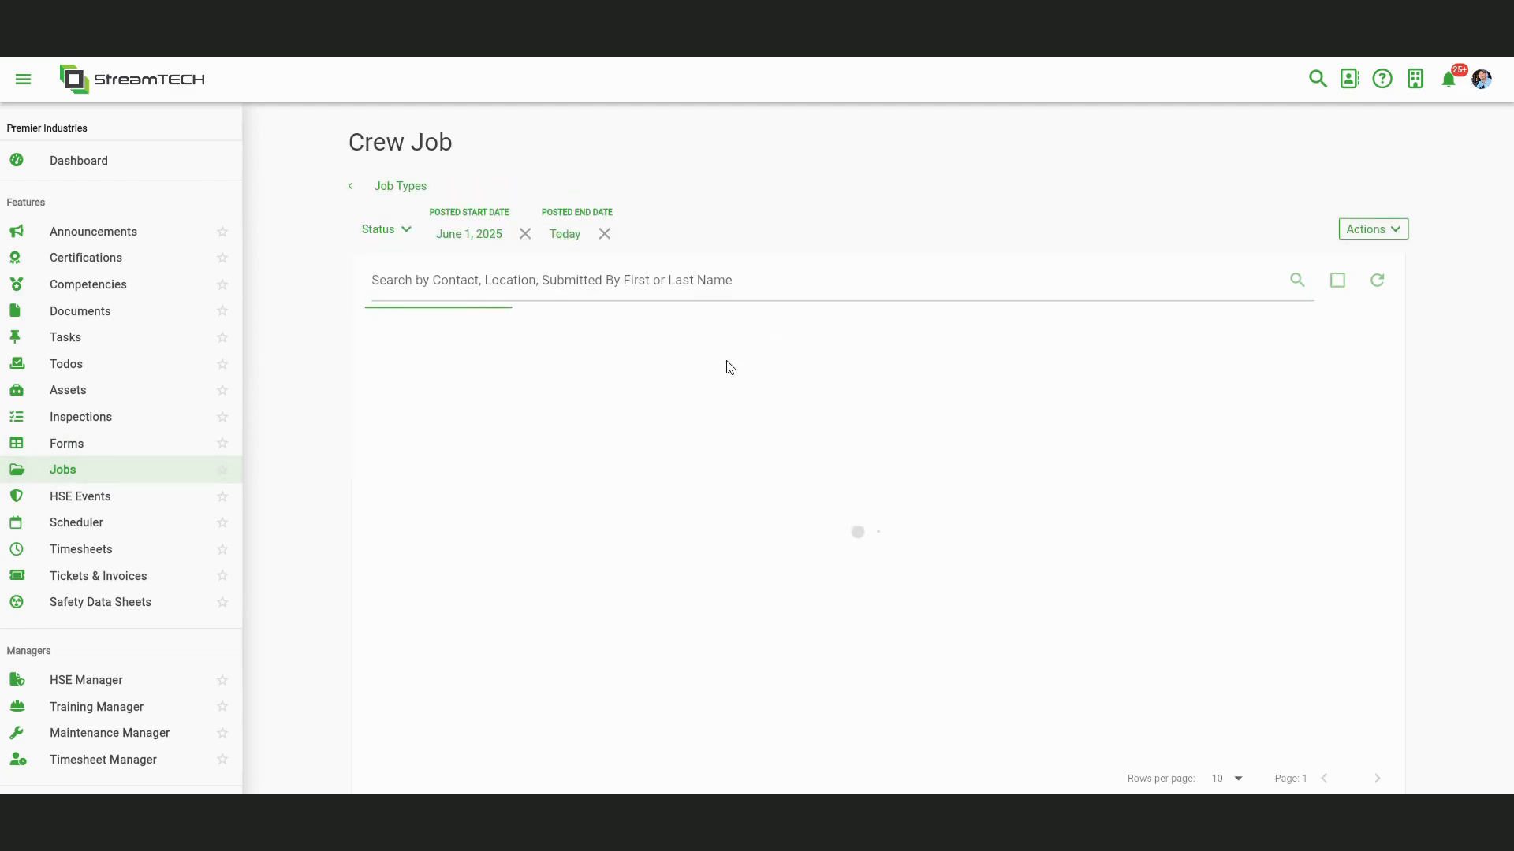
{"action": "left_click", "coordinate": [542, 387]}
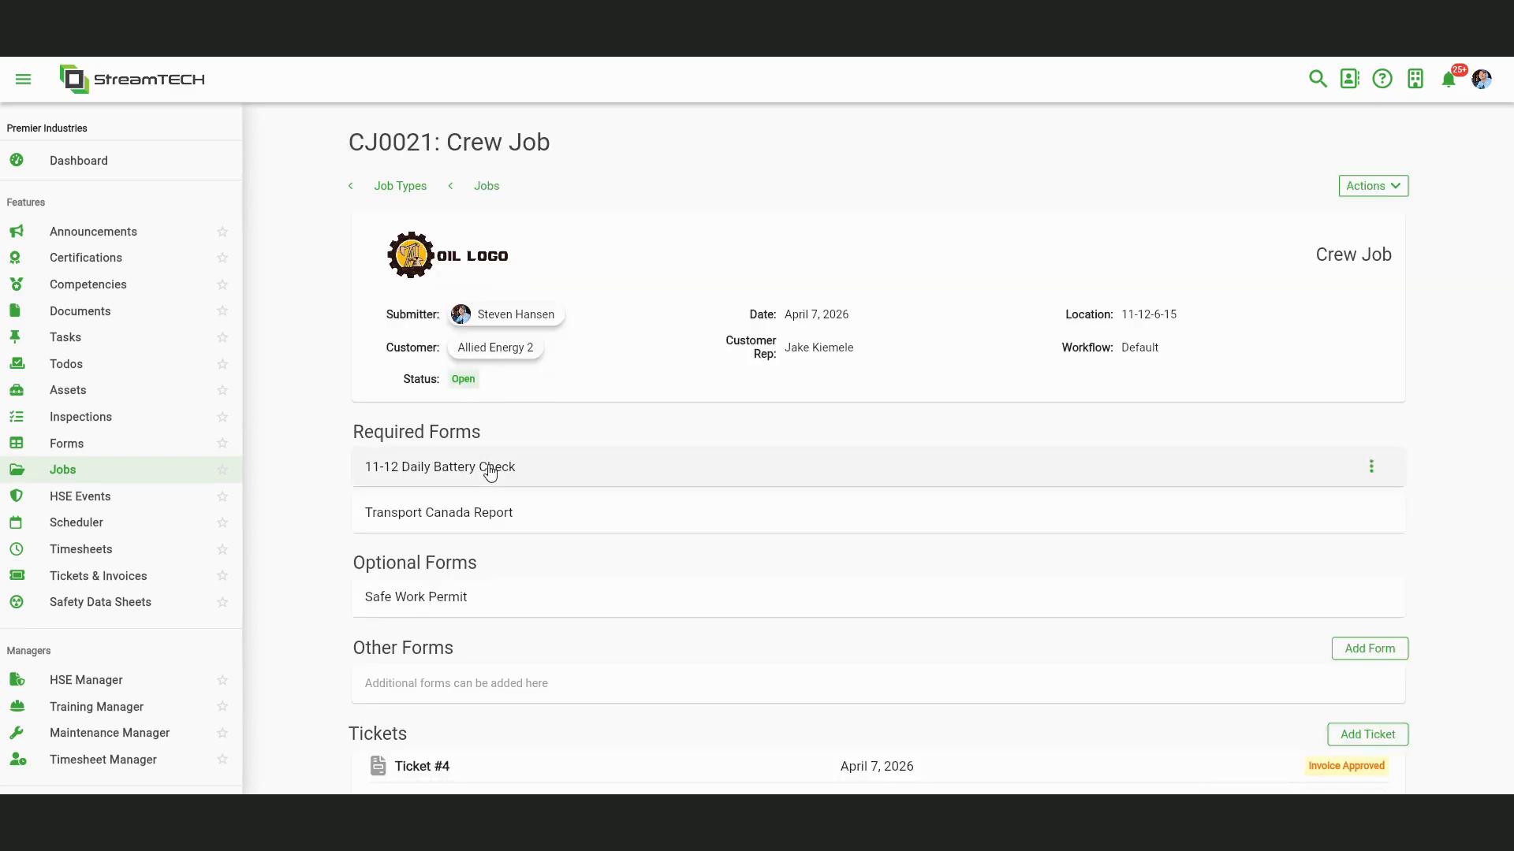
{"action": "scroll", "coordinate": [473, 605], "scroll_direction": "down", "scroll_amount": 1}
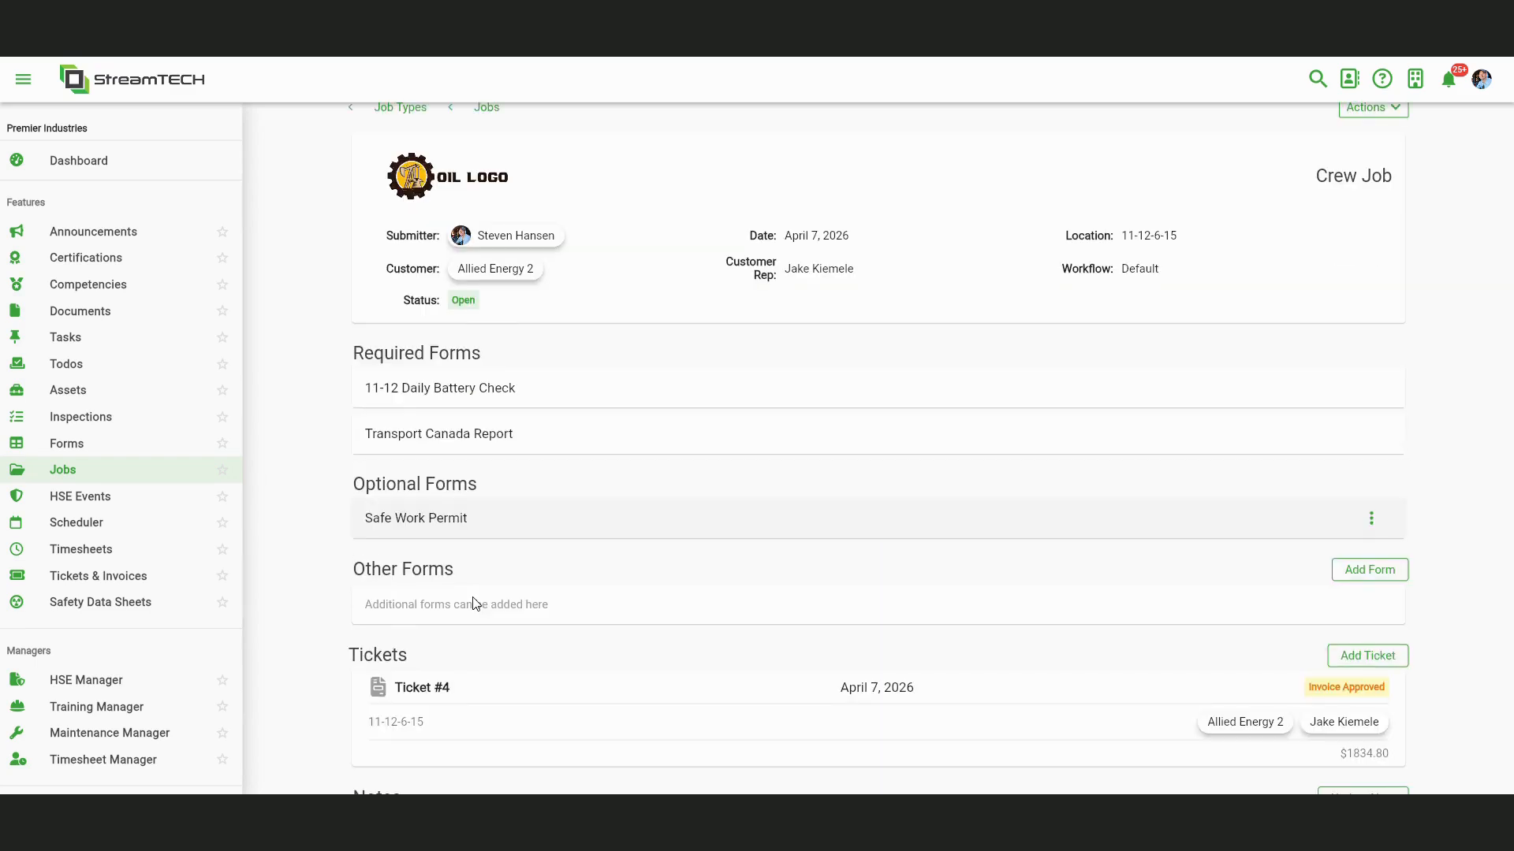
{"action": "scroll", "coordinate": [456, 674], "scroll_direction": "down", "scroll_amount": 3}
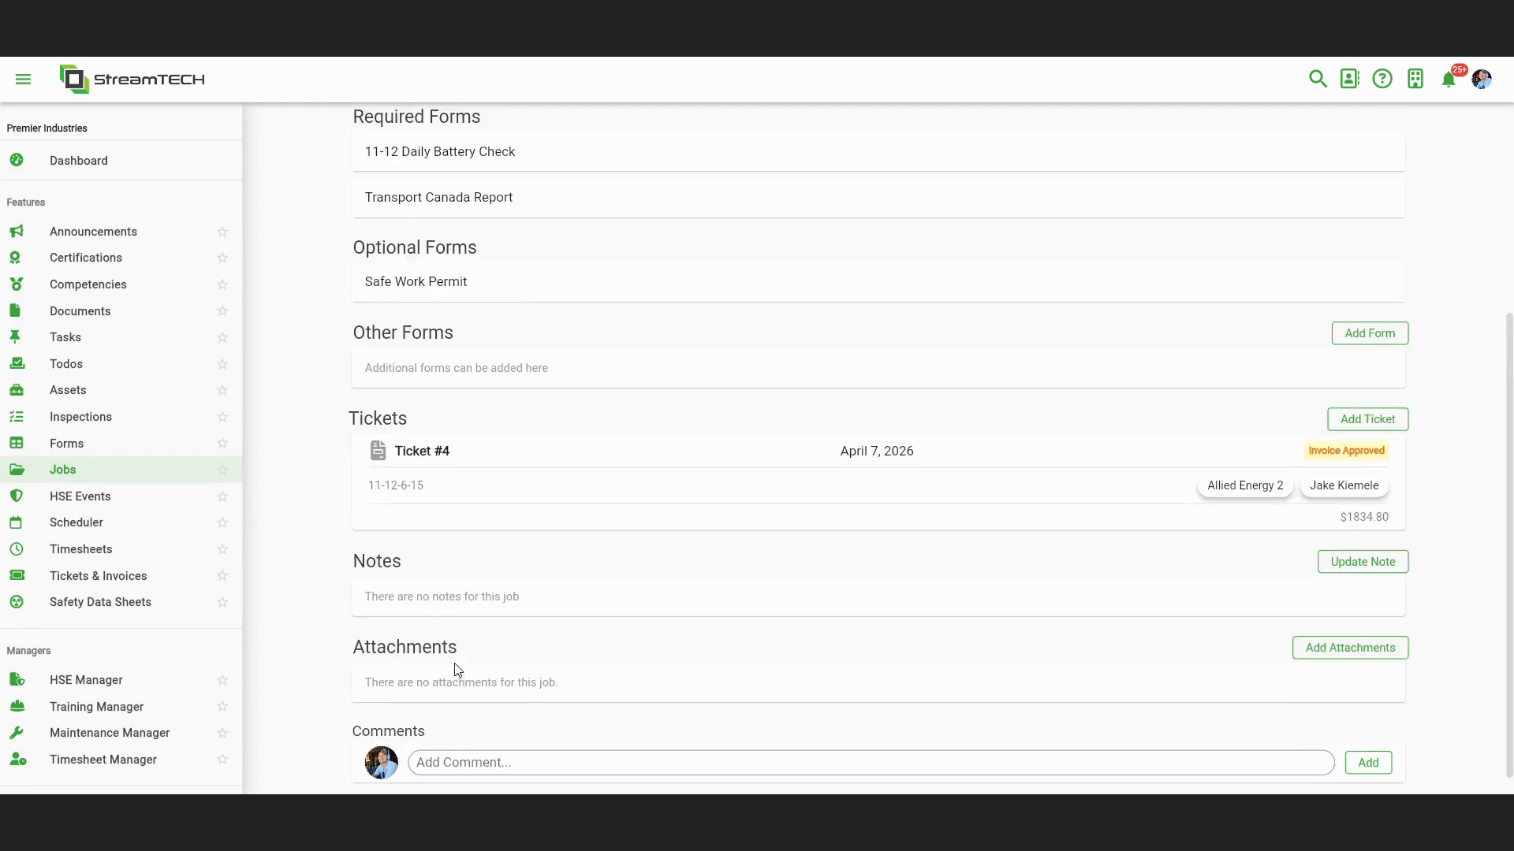
{"action": "scroll", "coordinate": [488, 640], "scroll_direction": "up", "scroll_amount": 4}
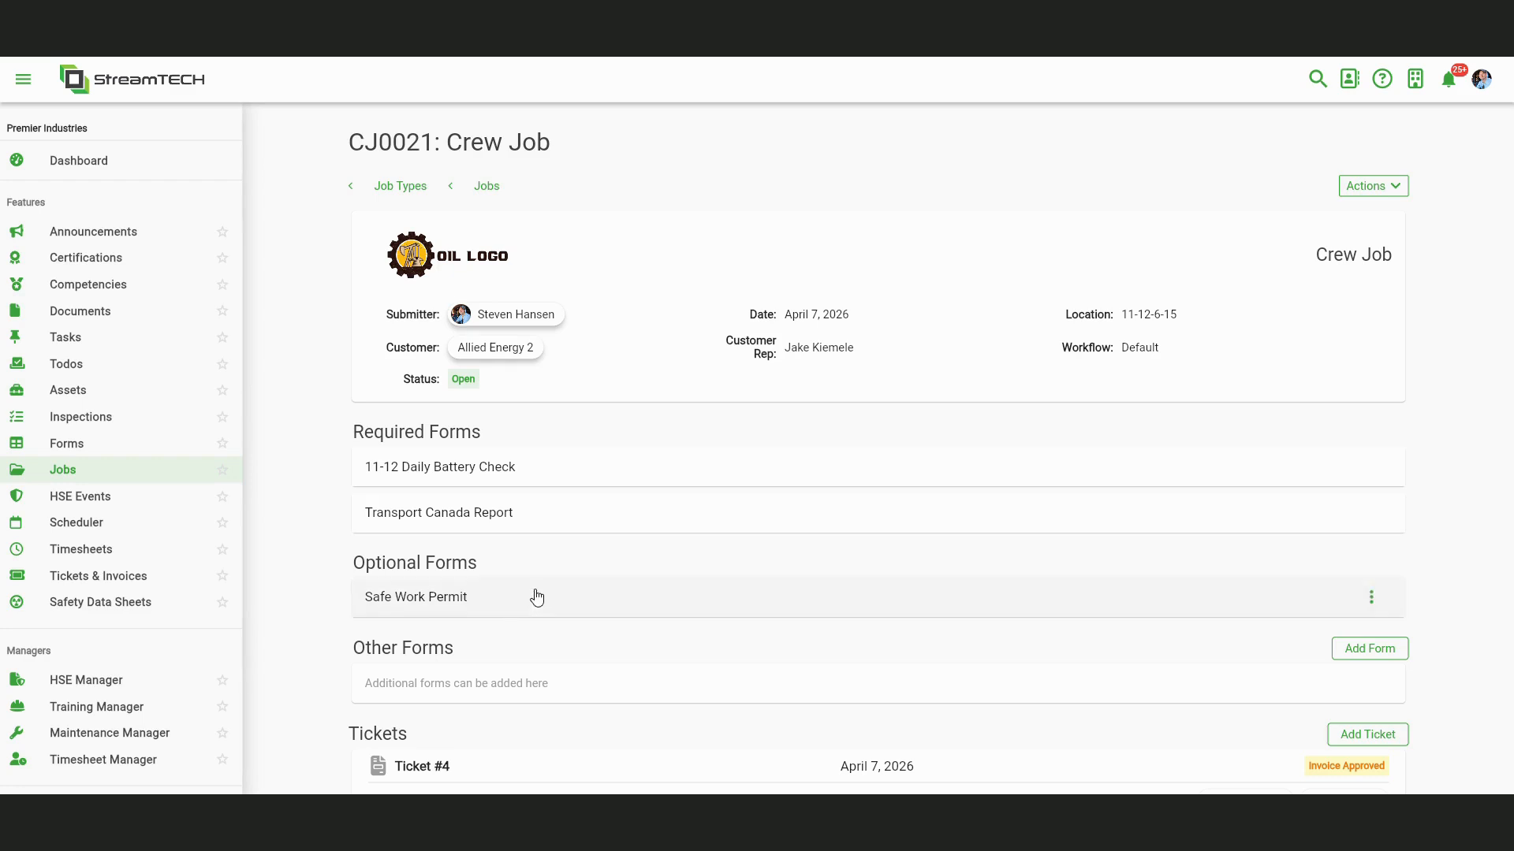
- View the list of HSE Events and check which kinds of event reports can be added
{"action": "left_click", "coordinate": [111, 507]}
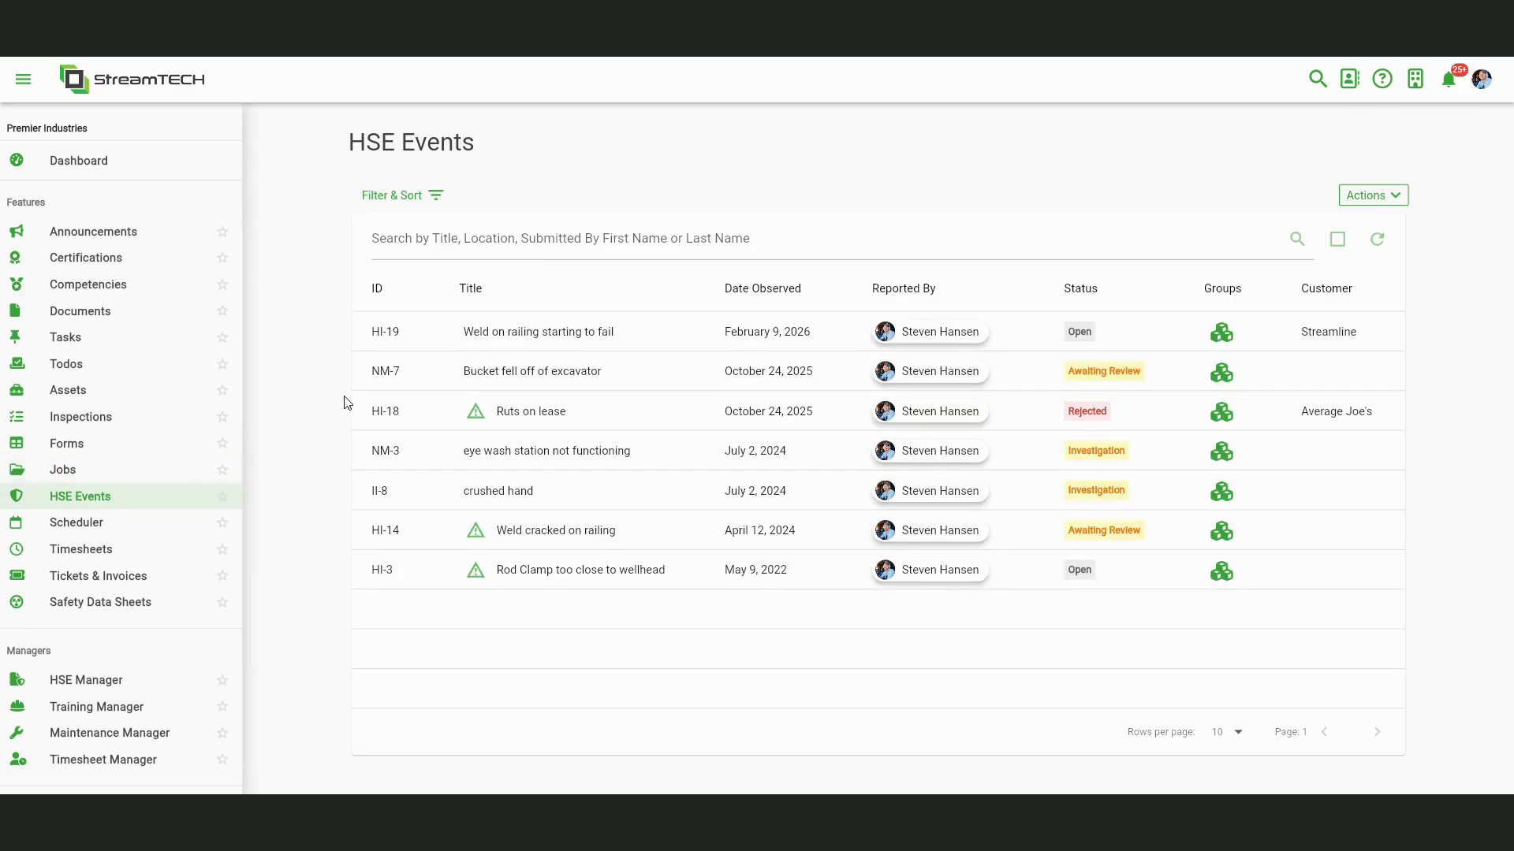
{"action": "left_click", "coordinate": [1366, 201]}
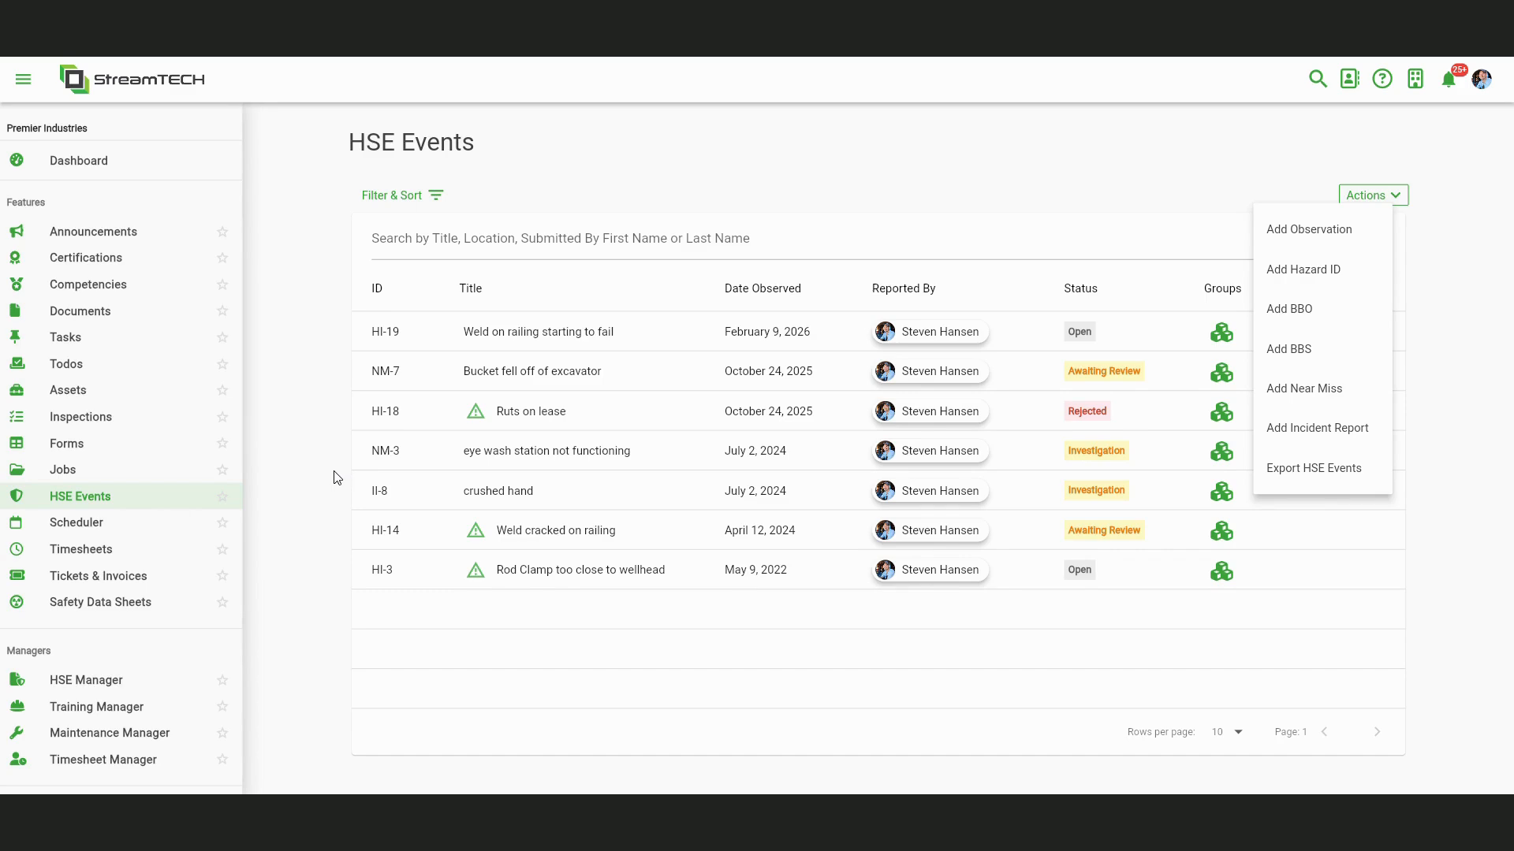
{"action": "left_click", "coordinate": [328, 512]}
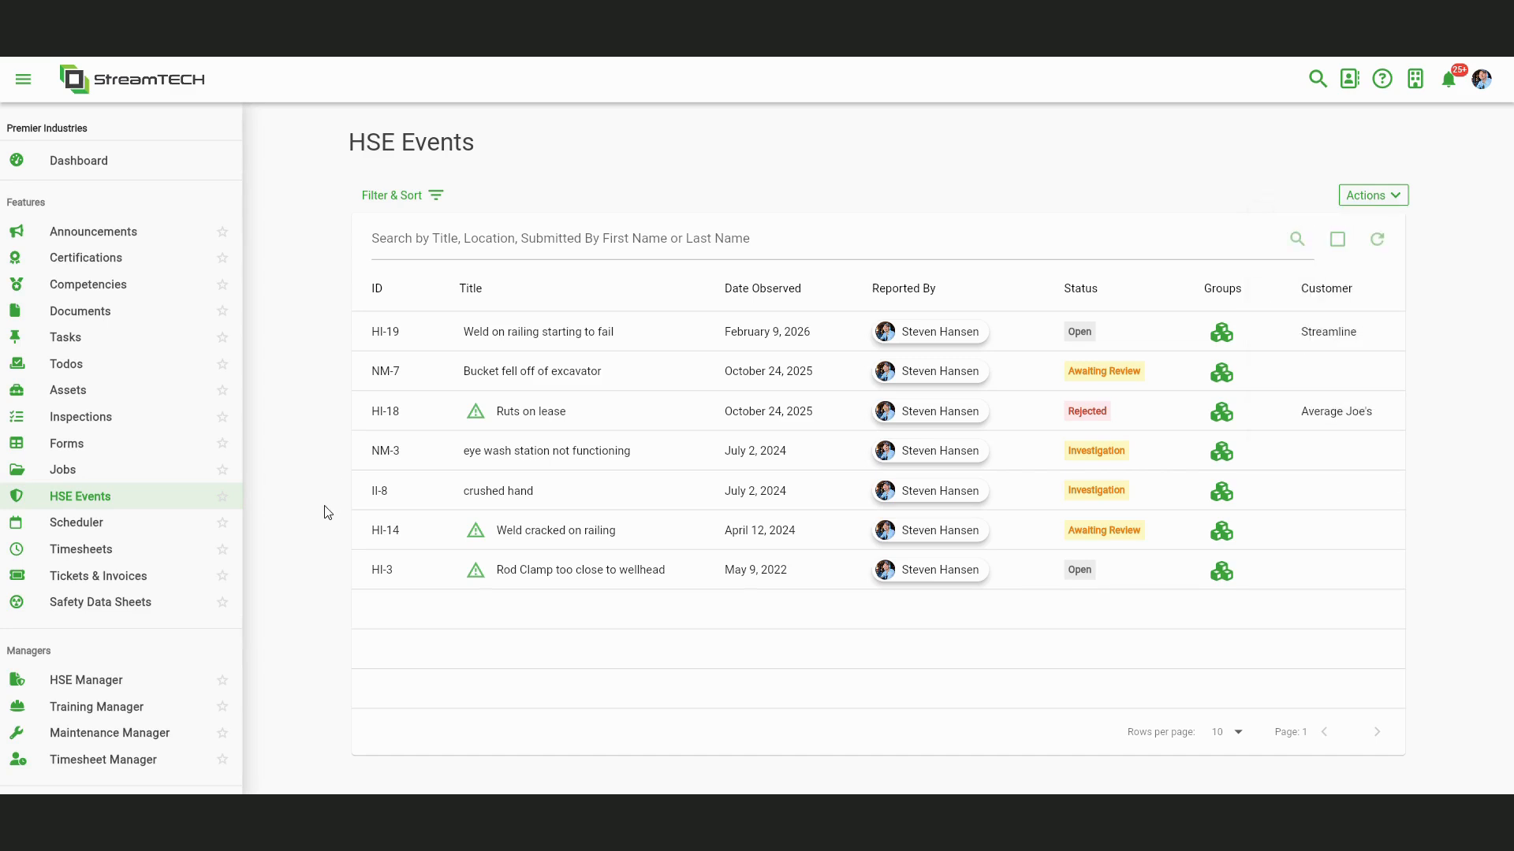
- Look over the Shift Scheduler for Jun 1st - Jun 7th, including the time off shown for employees
{"action": "left_click", "coordinate": [72, 534]}
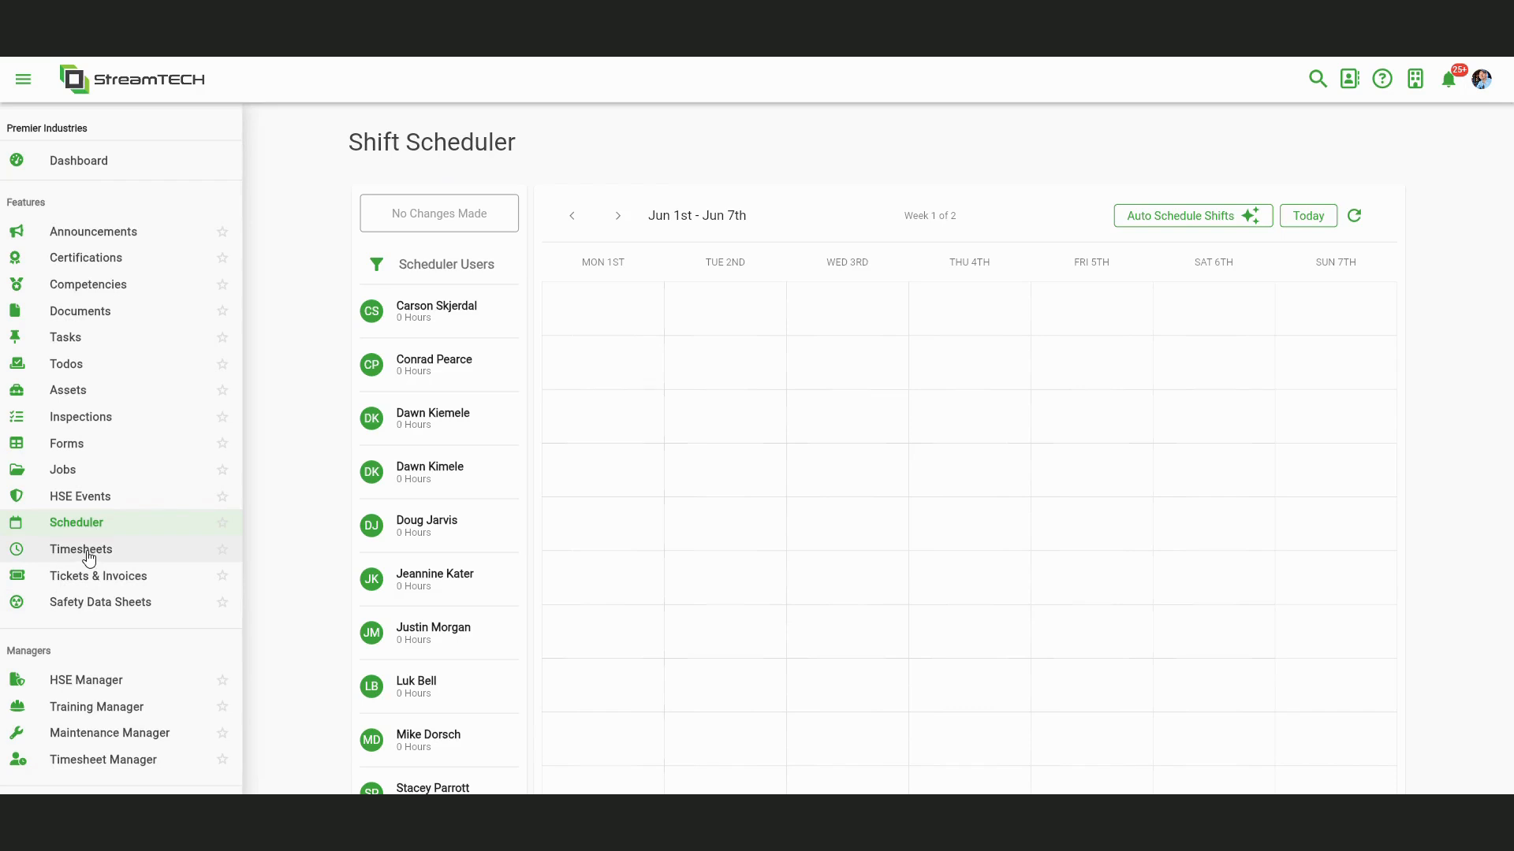
{"action": "scroll", "coordinate": [710, 386], "scroll_direction": "down", "scroll_amount": 3}
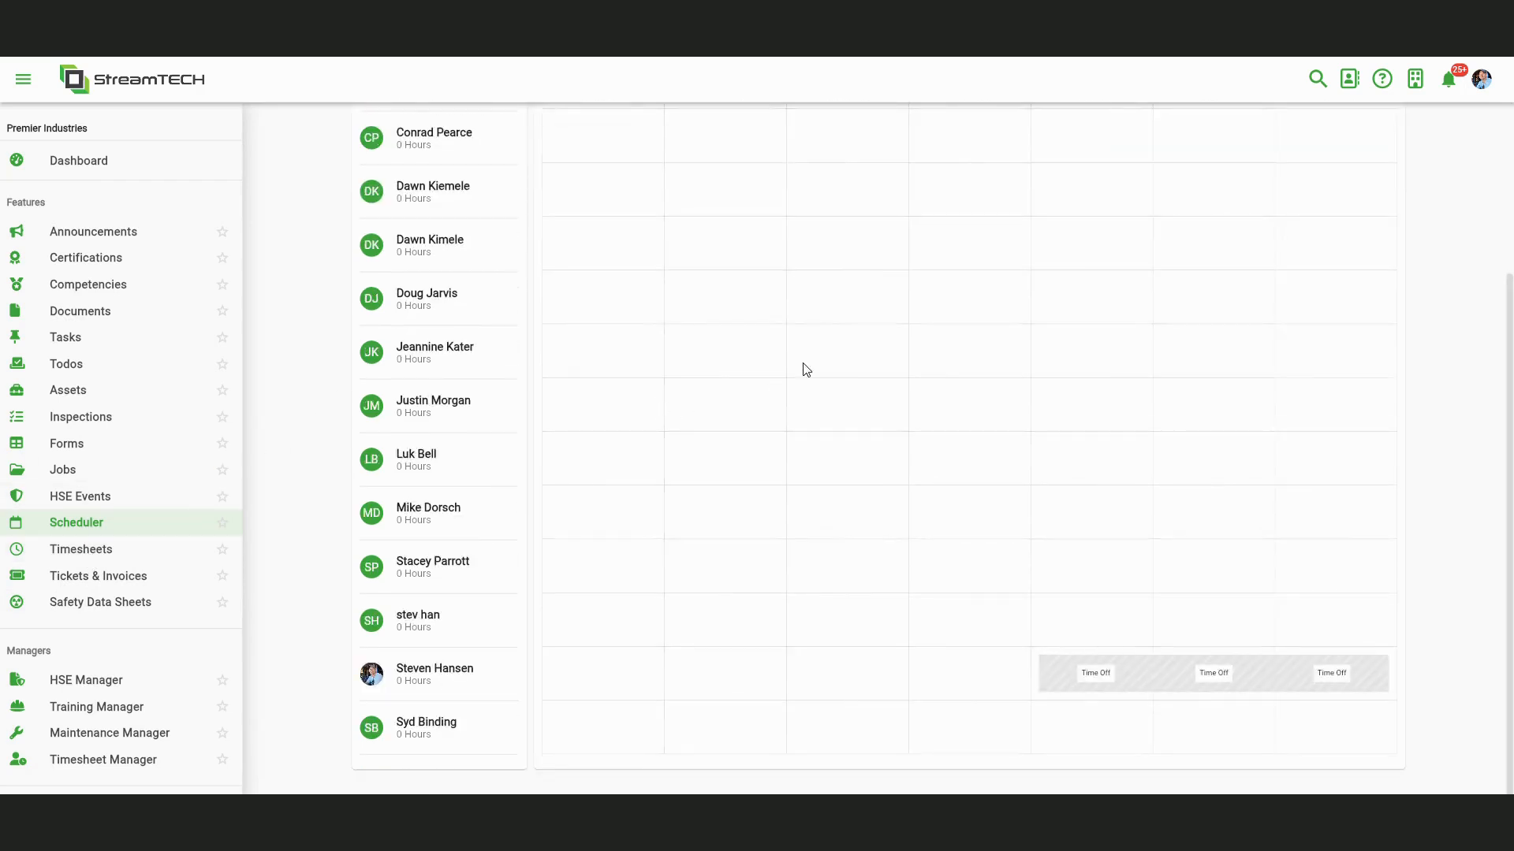
{"action": "scroll", "coordinate": [709, 505], "scroll_direction": "up", "scroll_amount": 3}
{"action": "scroll", "coordinate": [727, 500], "scroll_direction": "down", "scroll_amount": 3}
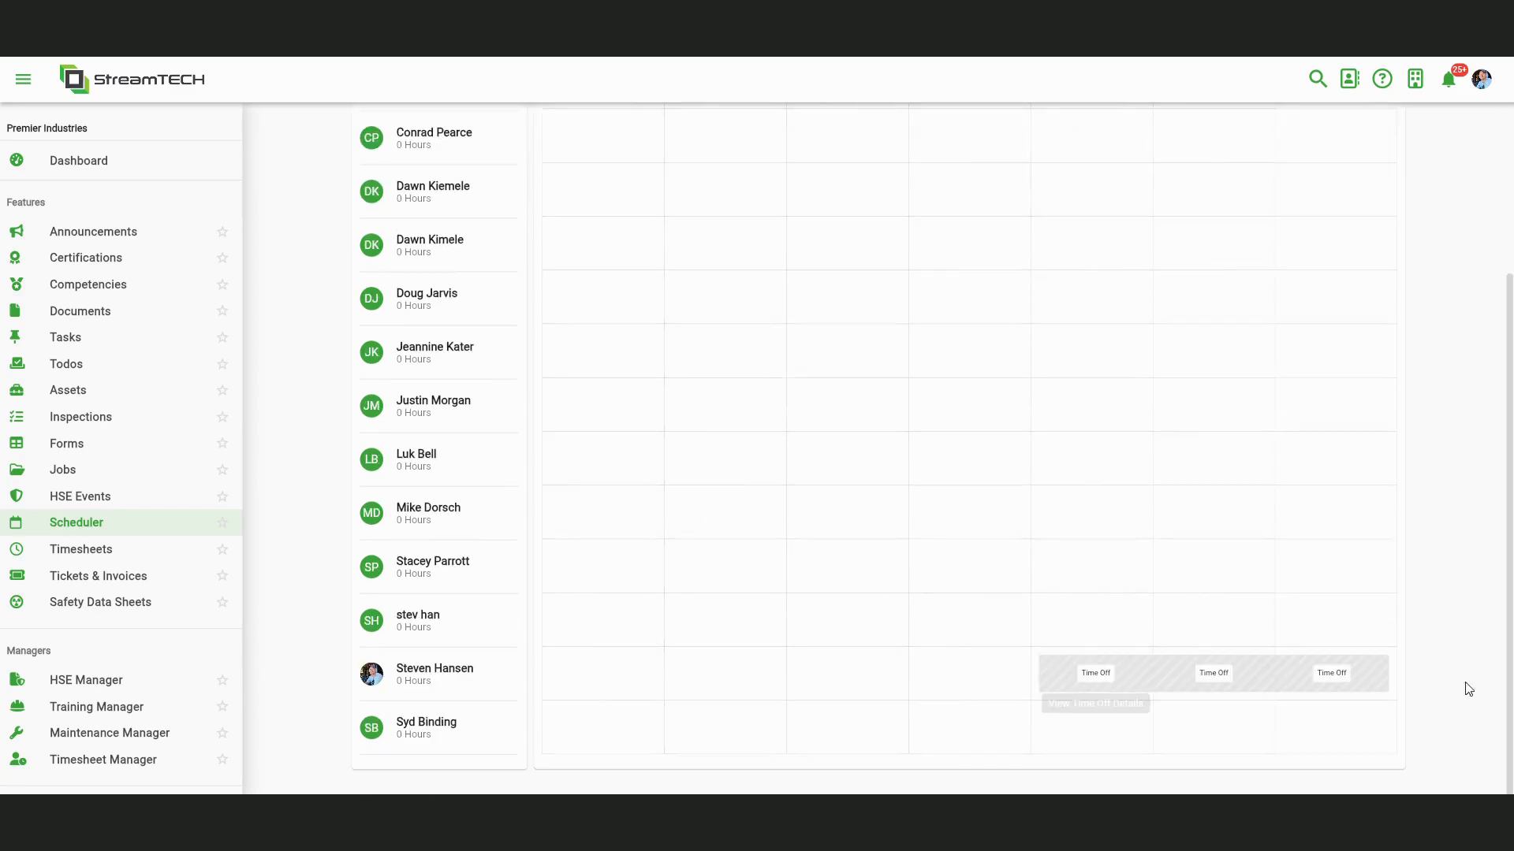
- View the current timesheet and the personal schedule for June 2026
{"action": "left_click", "coordinate": [73, 560]}
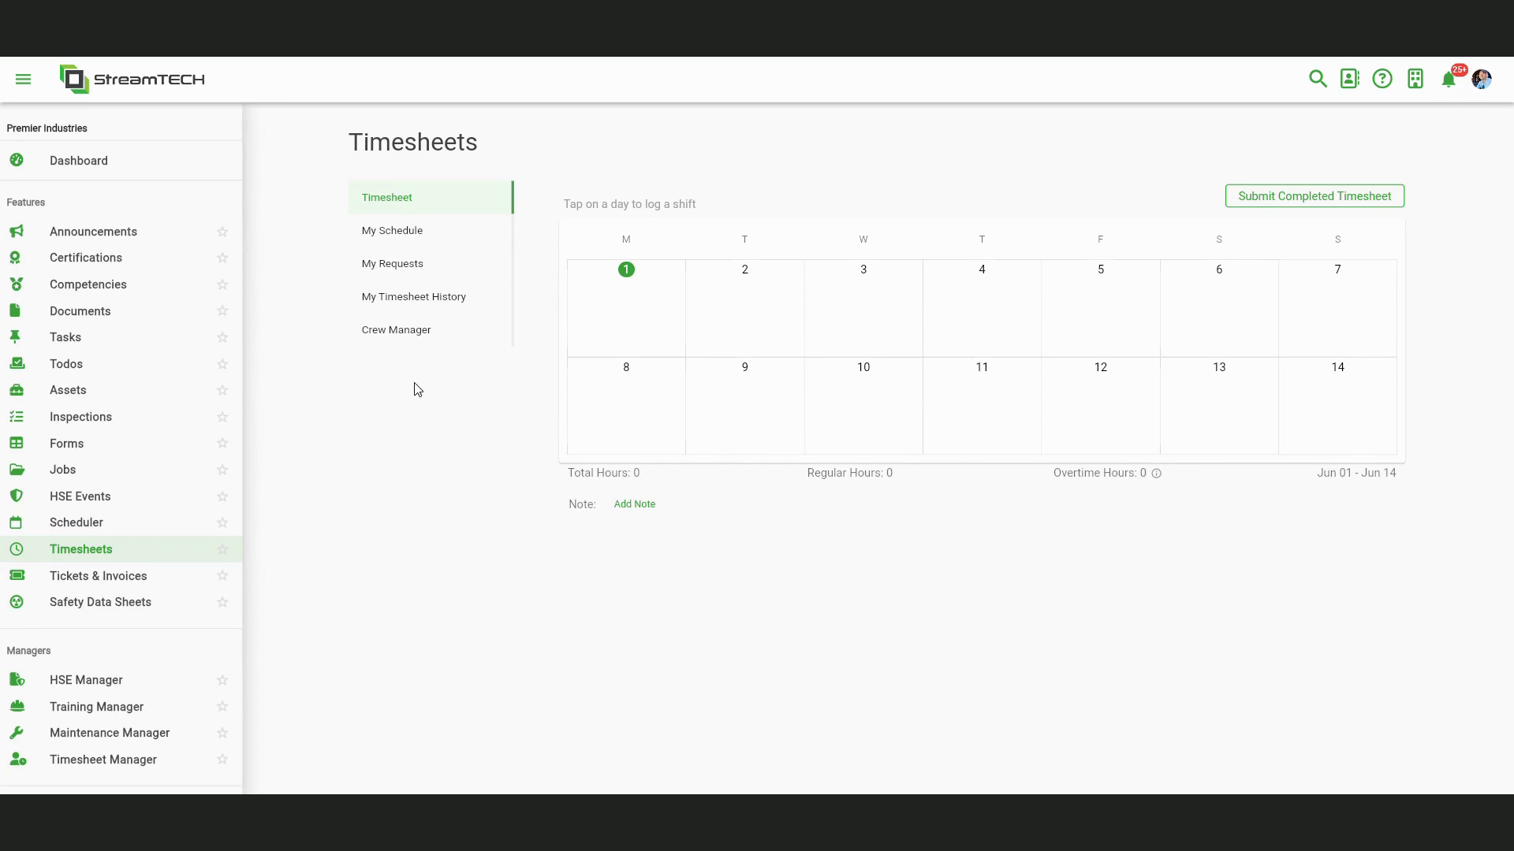
{"action": "scroll", "coordinate": [169, 594], "scroll_direction": "down", "scroll_amount": 1}
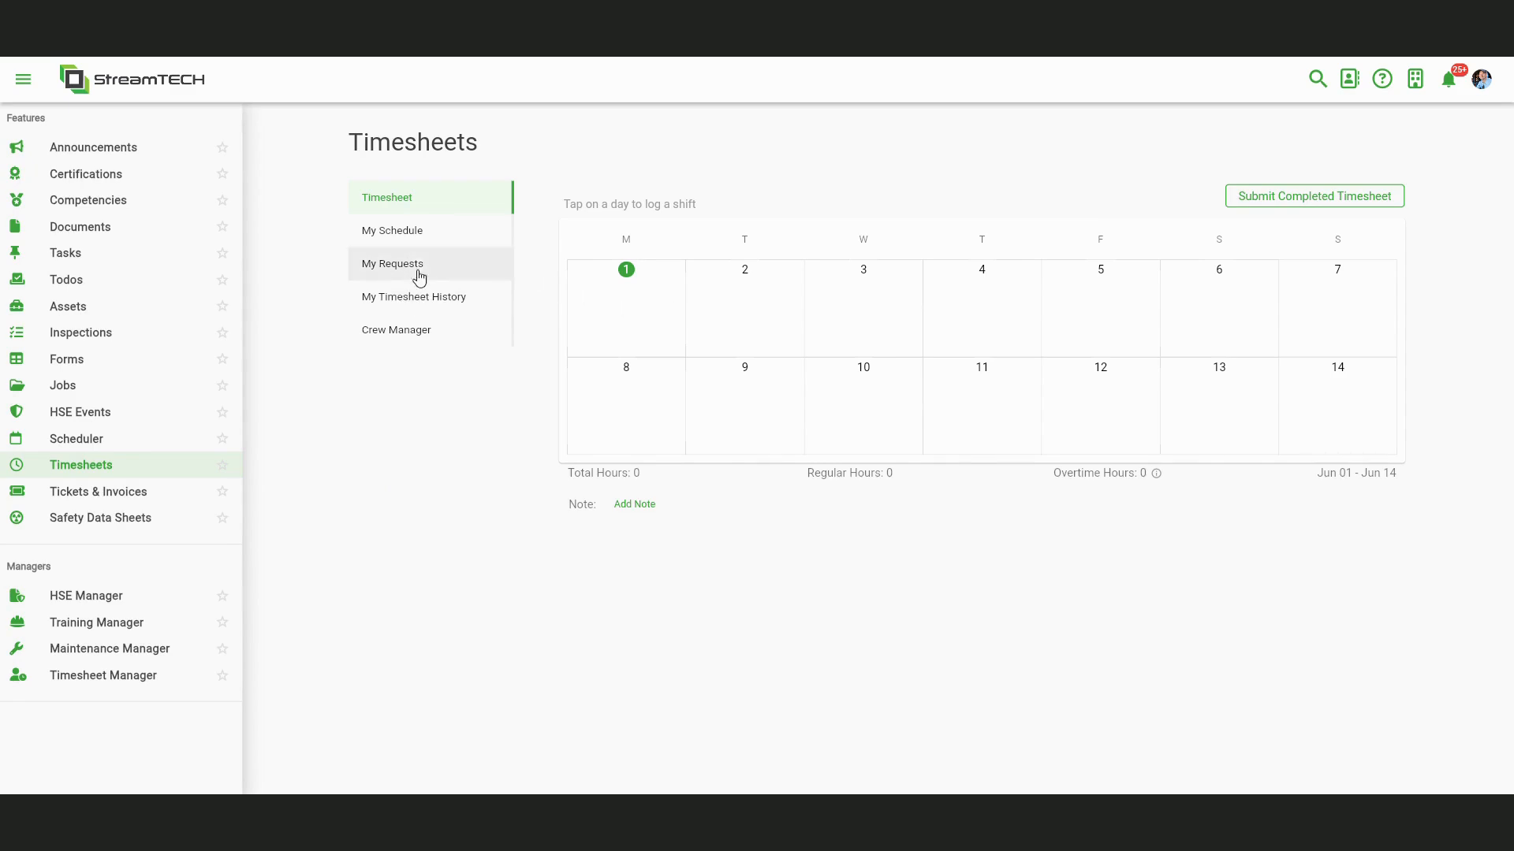
{"action": "left_click", "coordinate": [404, 238]}
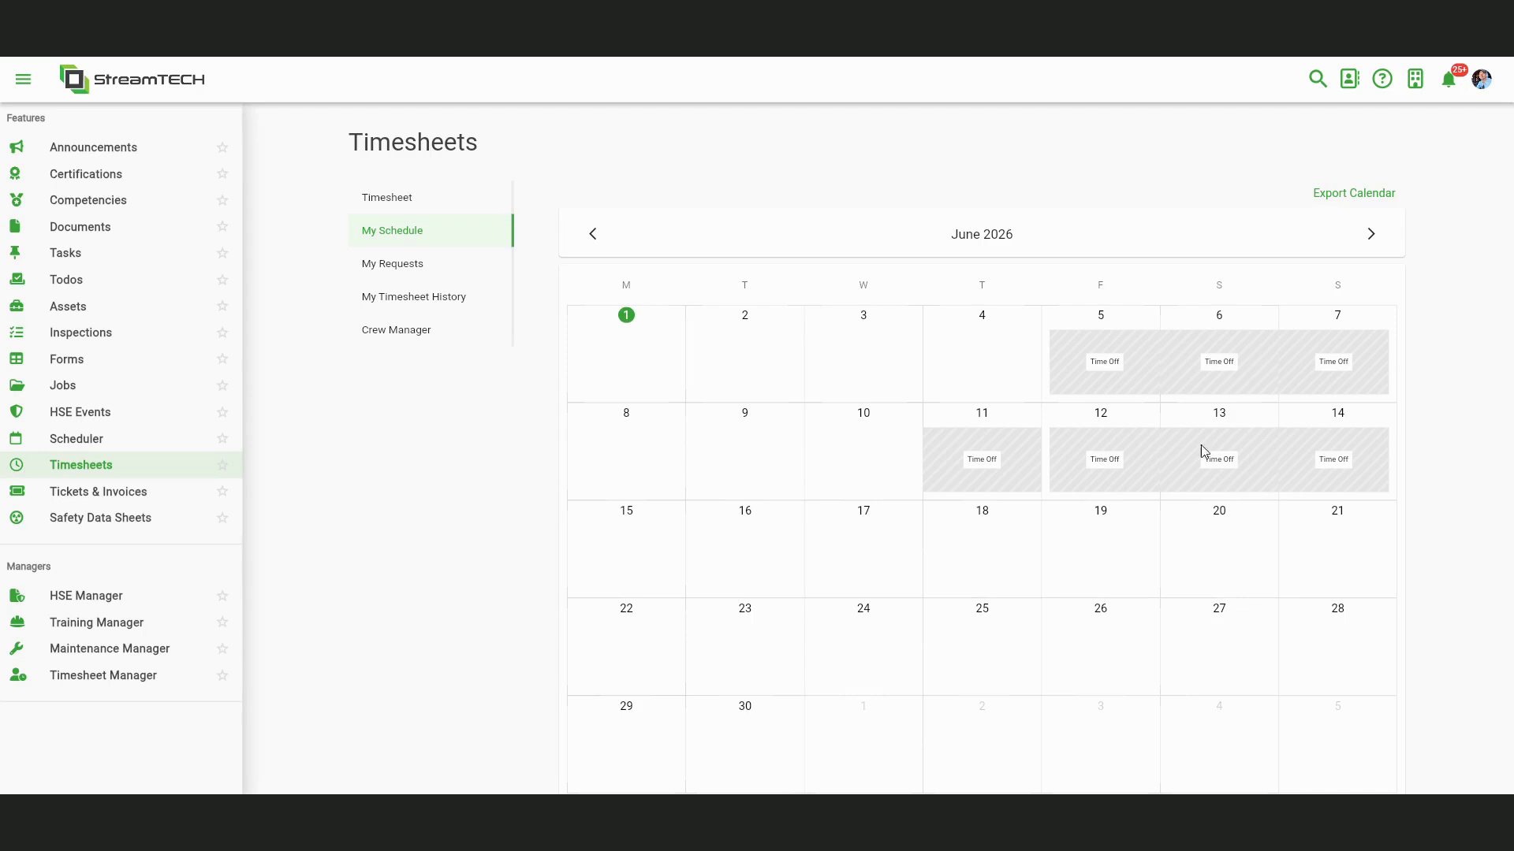
- Submit a new time off request described as "Brother's Wedding" for July 3 to July 7, 2026
{"action": "left_click", "coordinate": [421, 263]}
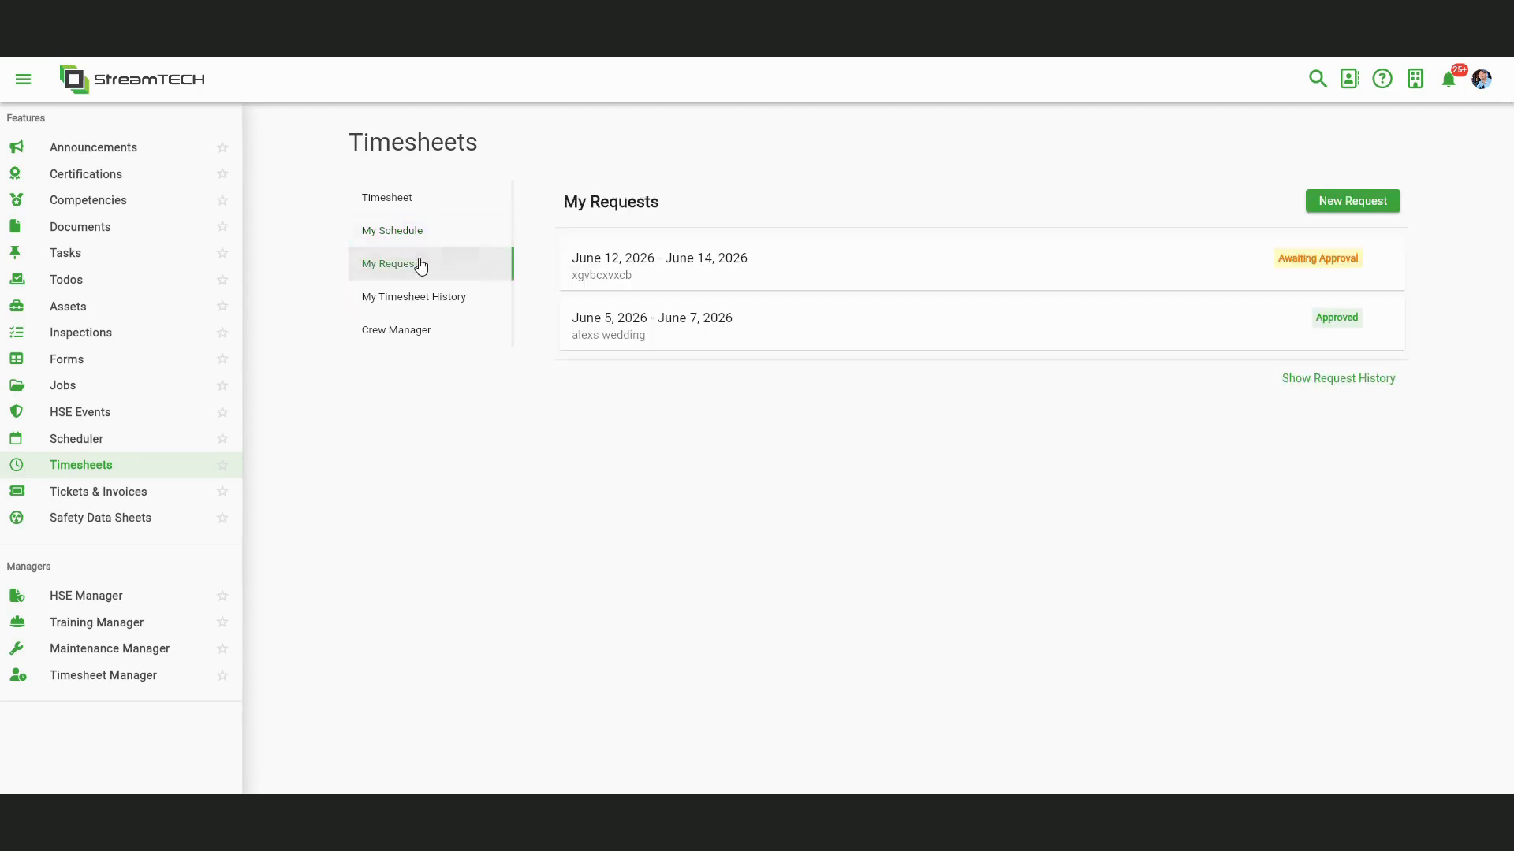
{"action": "left_click", "coordinate": [1353, 203]}
{"action": "left_click", "coordinate": [615, 415]}
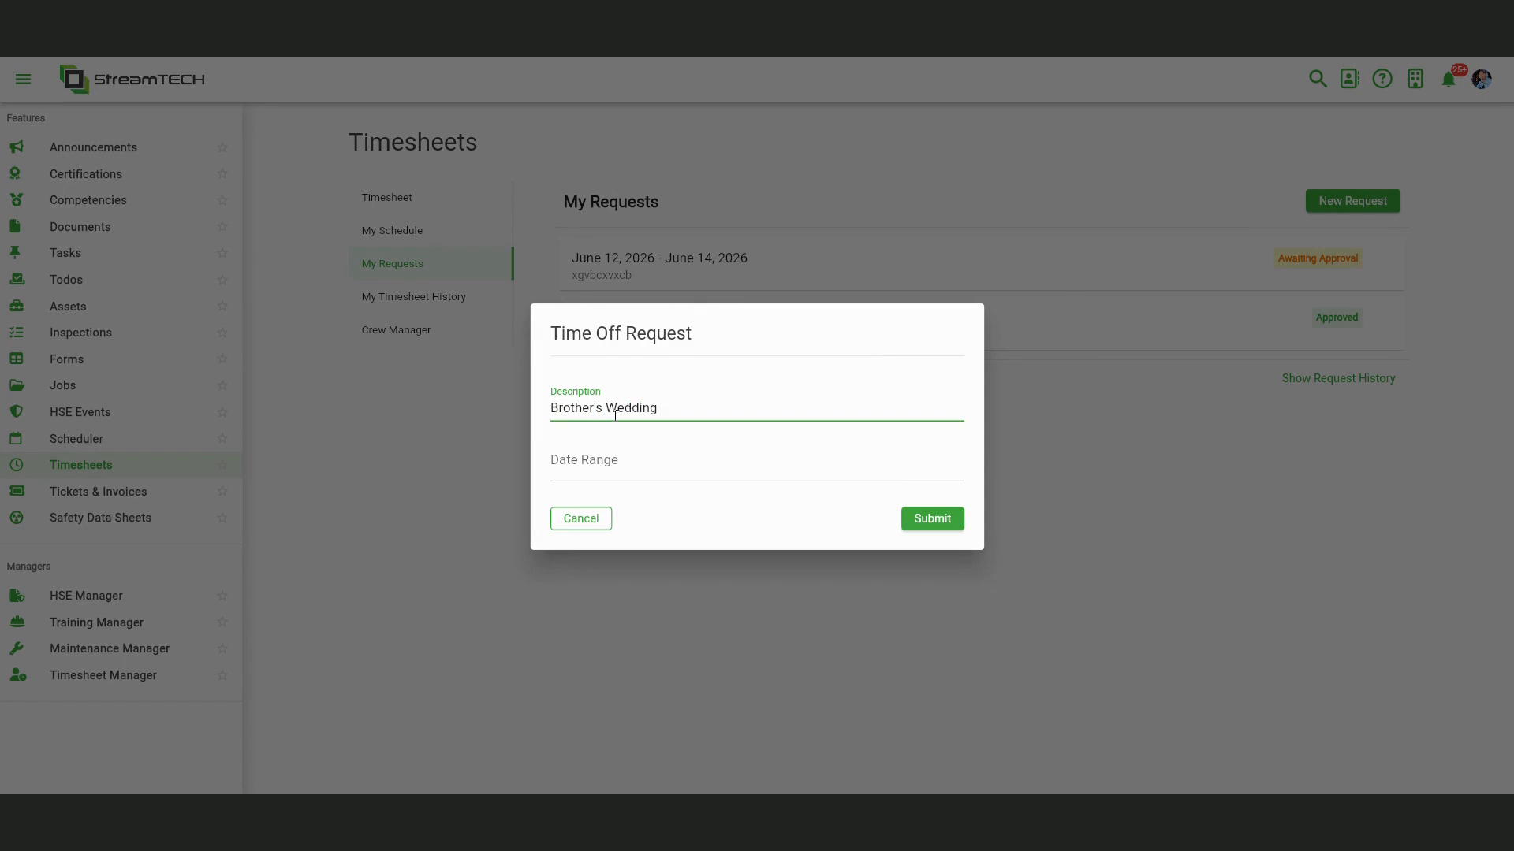
{"action": "key", "text": "Tab"}
{"action": "left_click", "coordinate": [654, 469]}
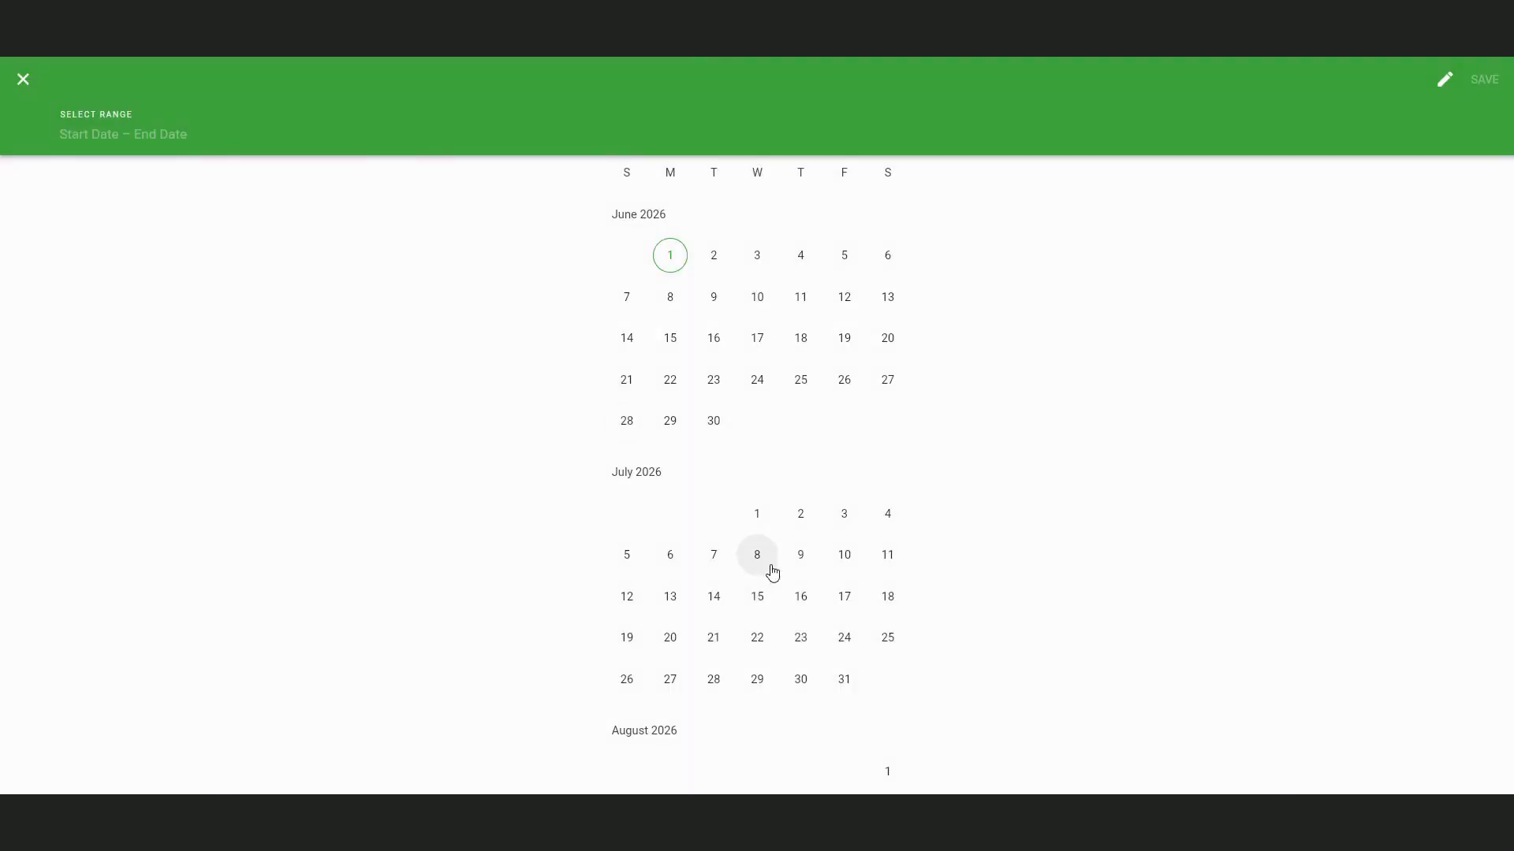
{"action": "left_click", "coordinate": [844, 516]}
{"action": "left_click", "coordinate": [714, 558]}
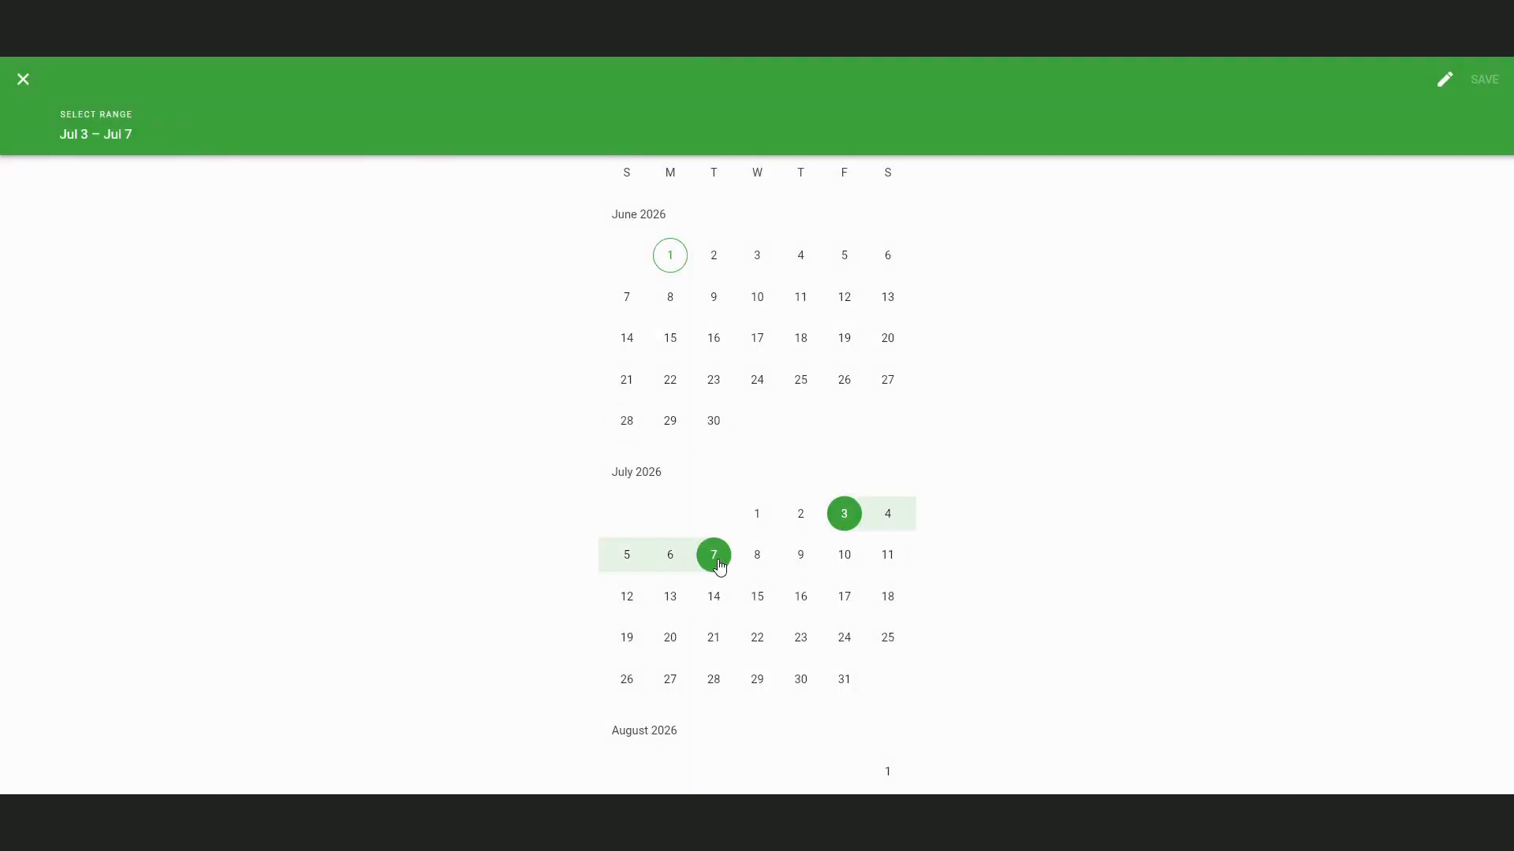
{"action": "left_click", "coordinate": [1474, 81]}
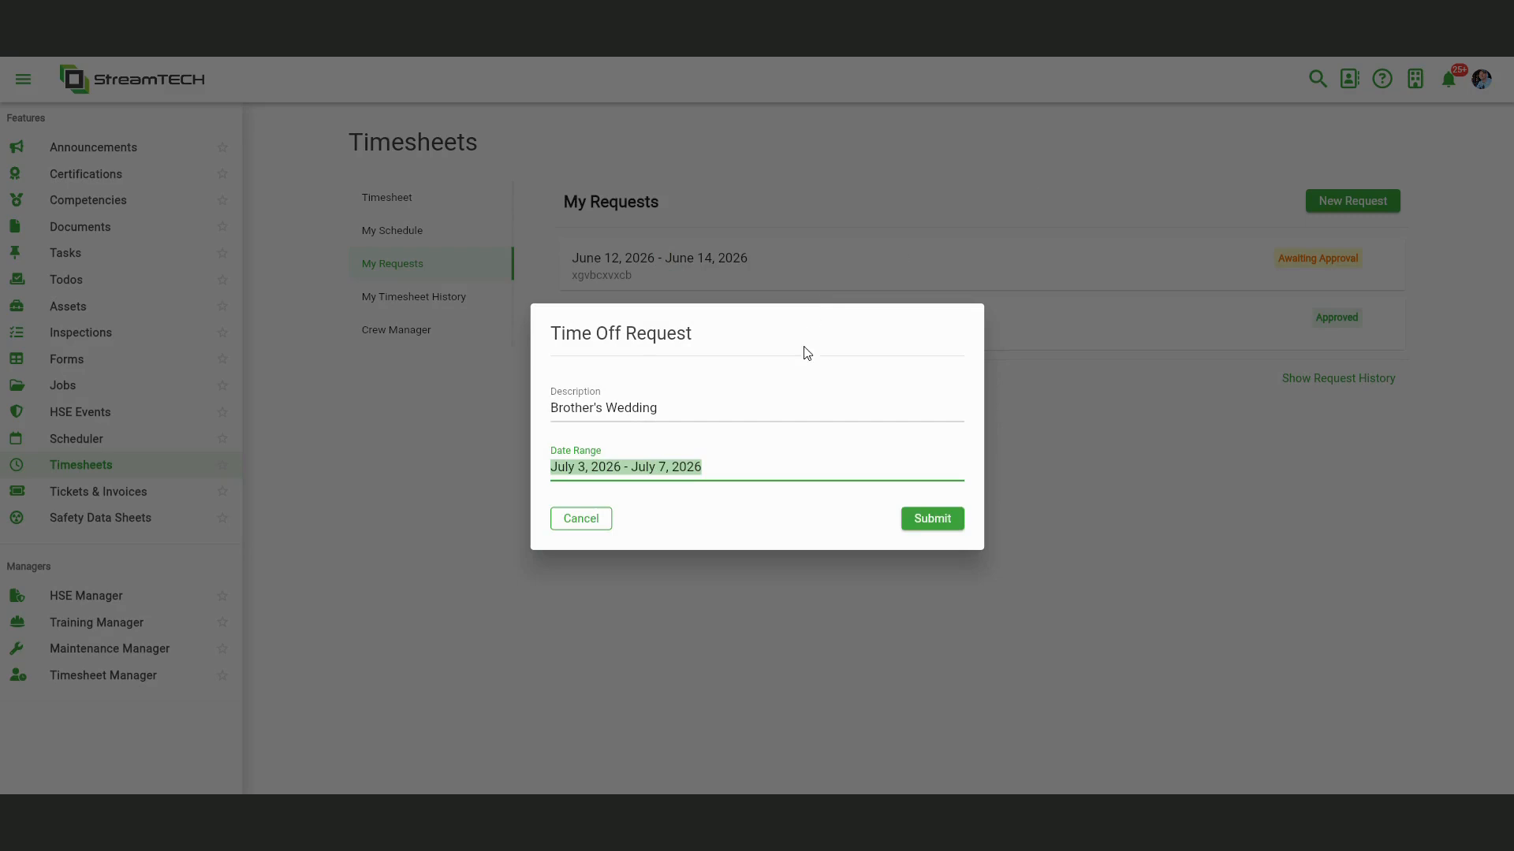
{"action": "left_click", "coordinate": [915, 510]}
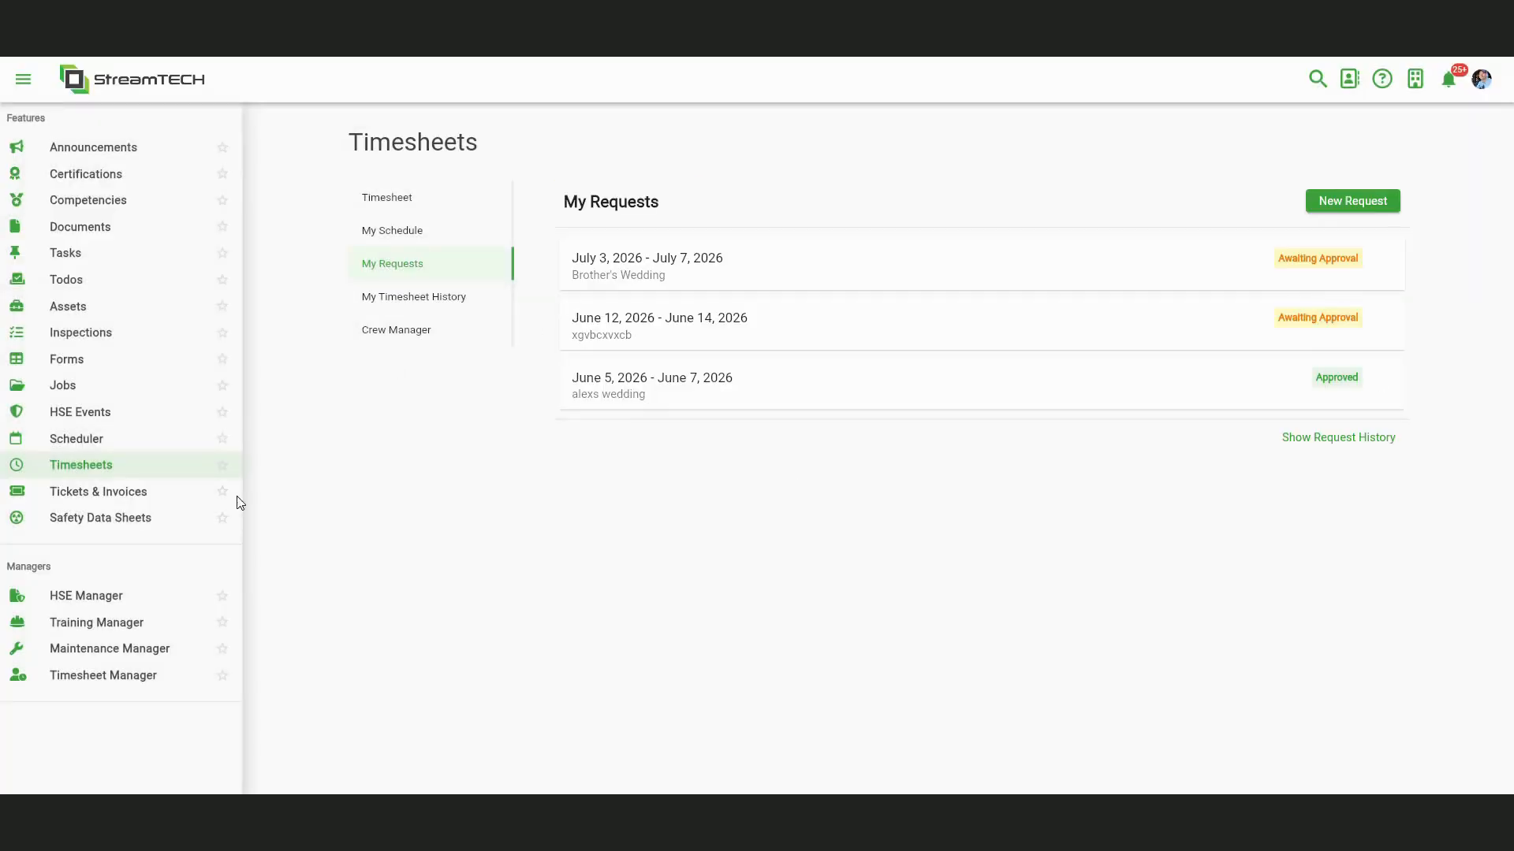
- As timesheet manager, compare the "Brother's Wedding" time off request with other requests and approve it
{"action": "left_click", "coordinate": [101, 675]}
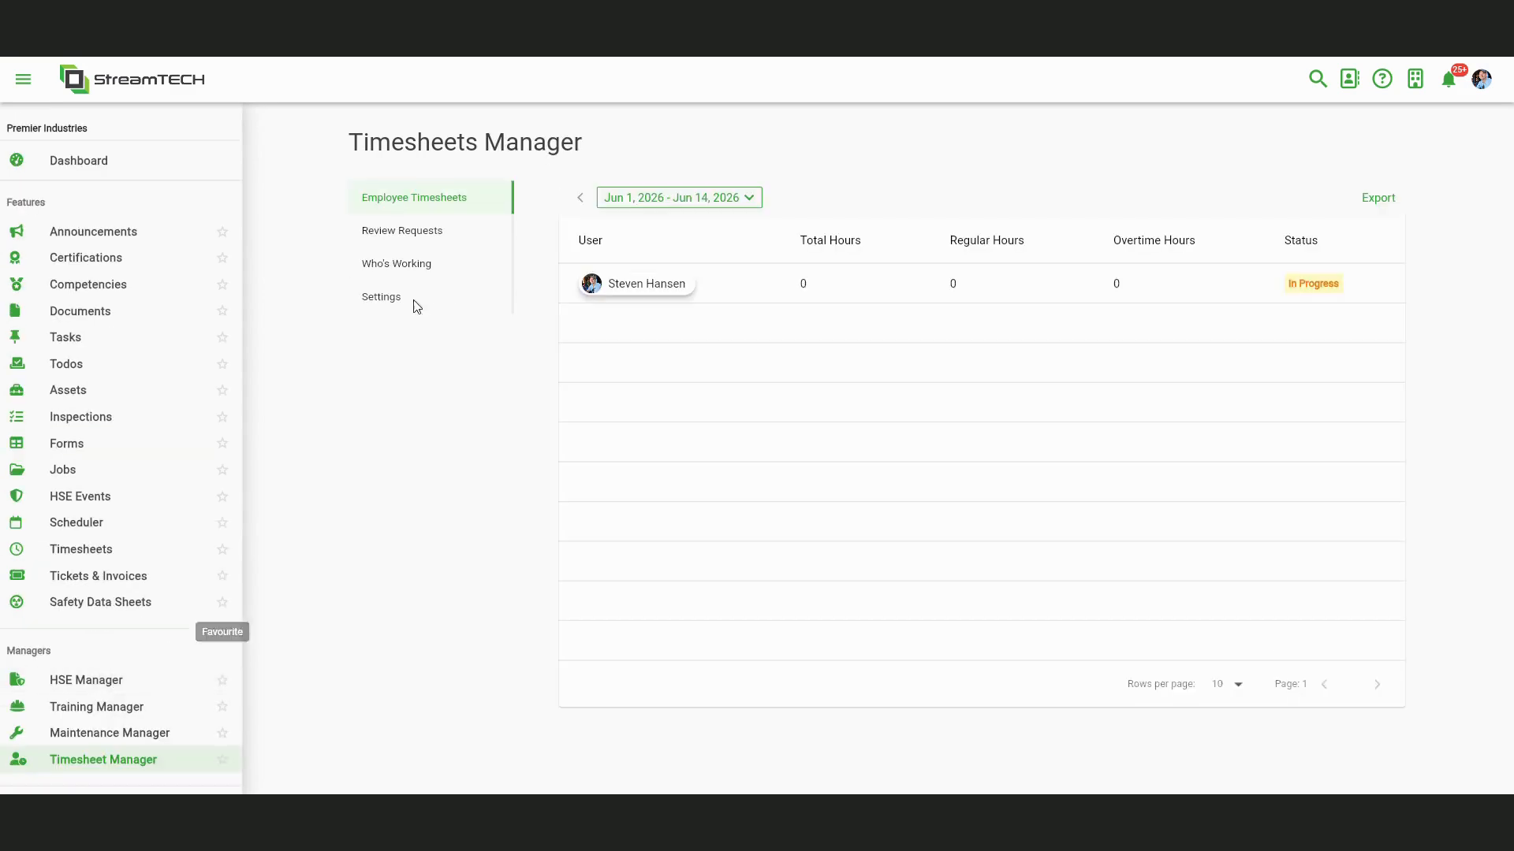
{"action": "left_click", "coordinate": [410, 233]}
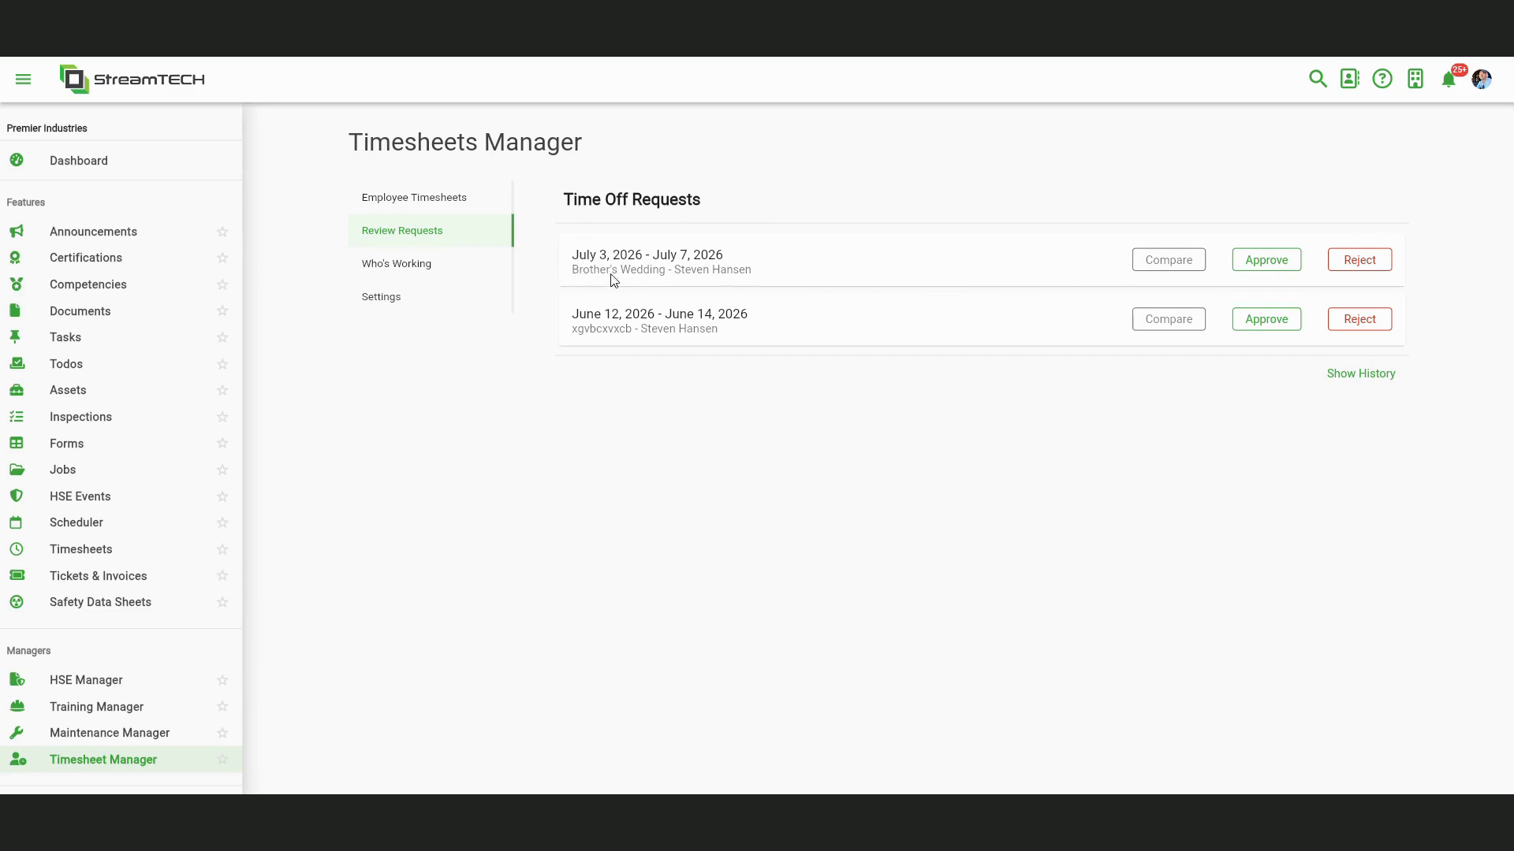
{"action": "left_click", "coordinate": [1170, 265]}
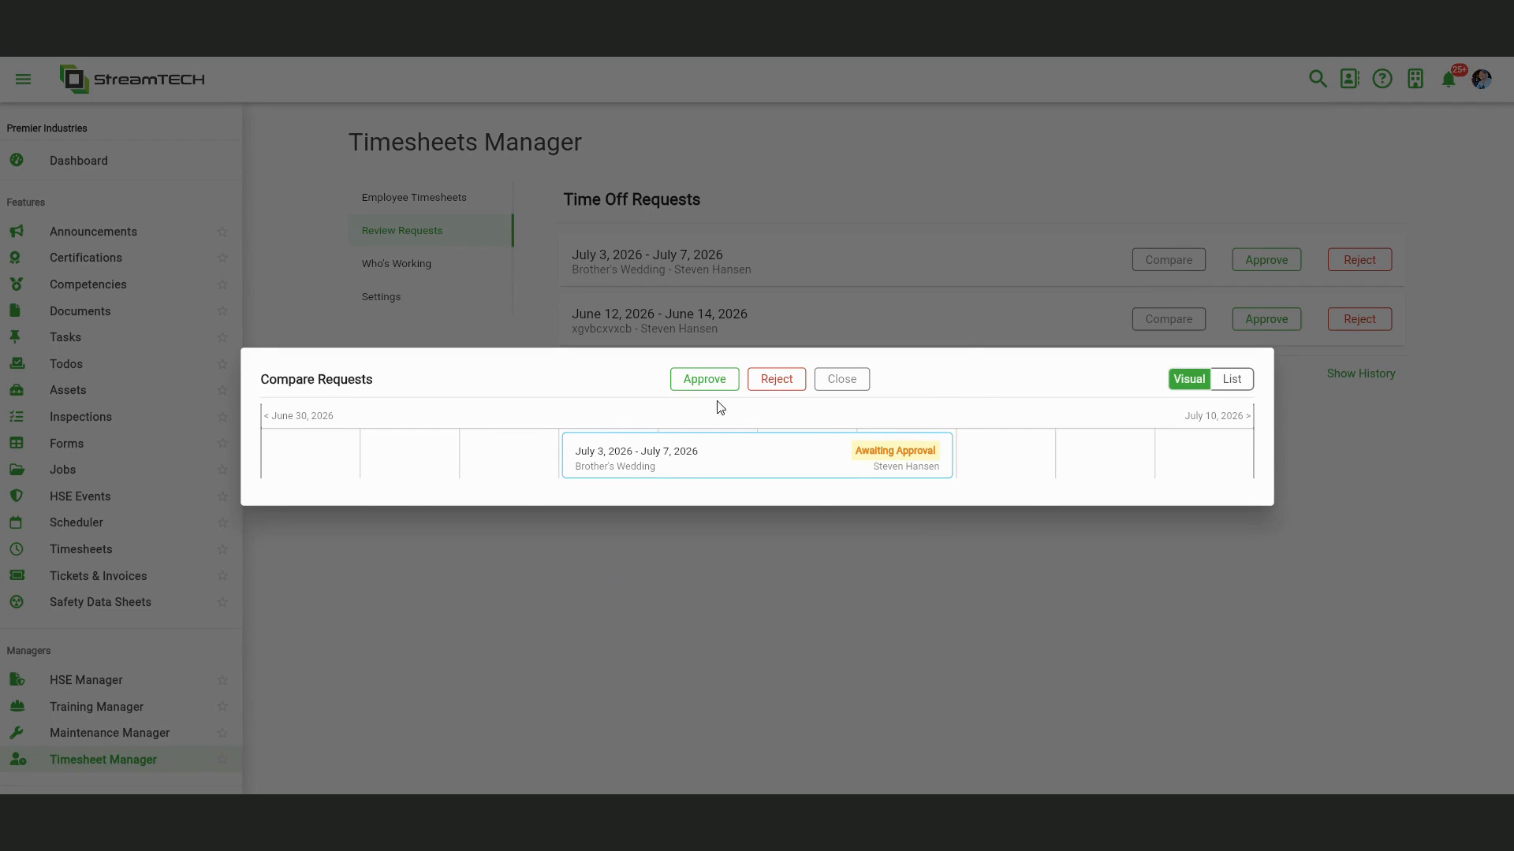
{"action": "left_click", "coordinate": [838, 380]}
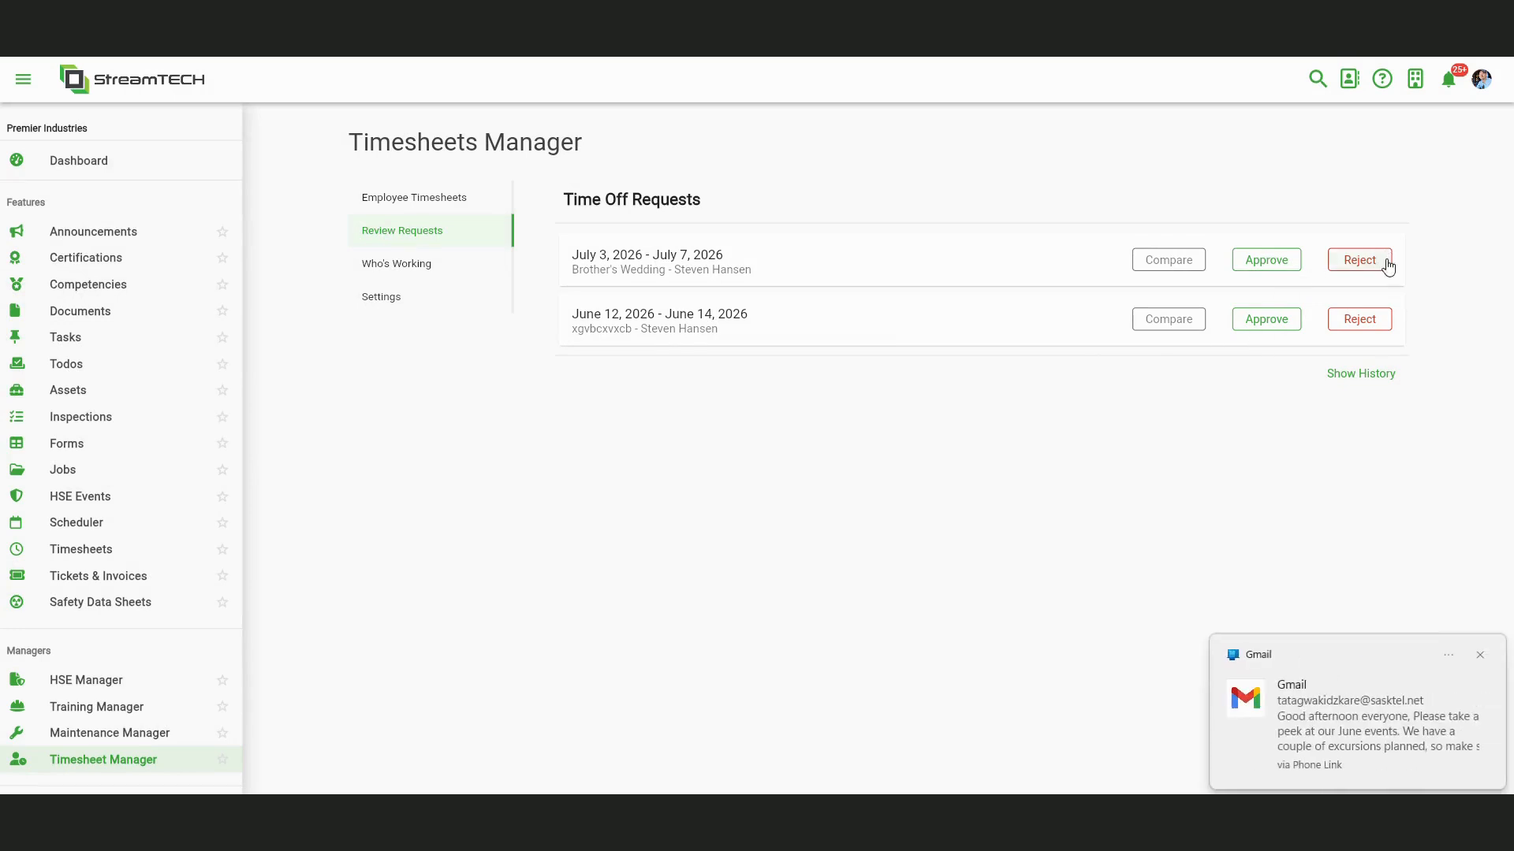
{"action": "left_click", "coordinate": [1266, 261]}
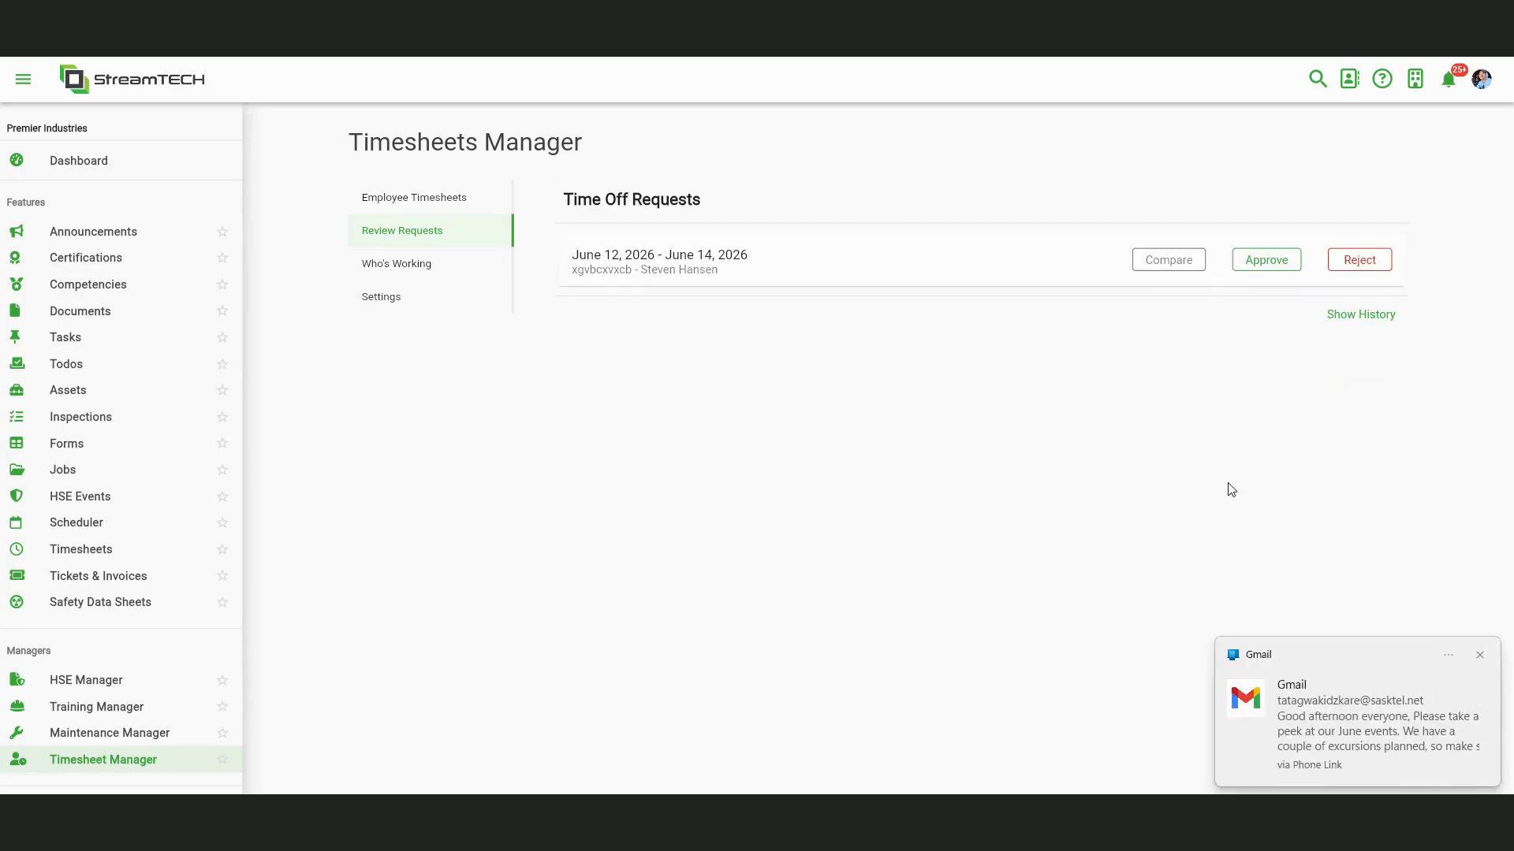
- Reject the June 12 to June 14, 2026 time off request with the reason "double booked"
{"action": "left_click", "coordinate": [1358, 263]}
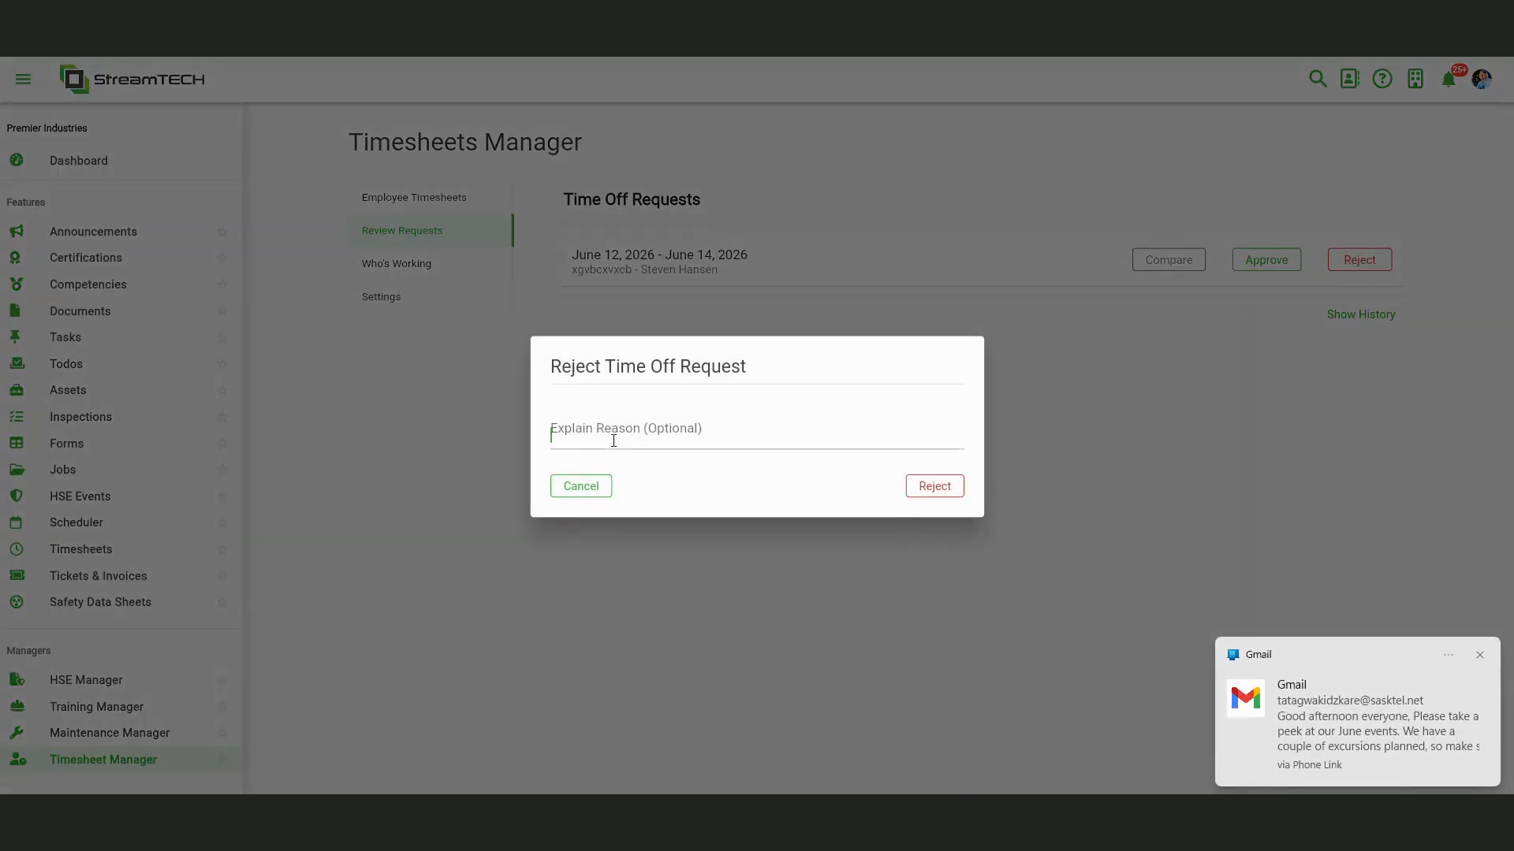
{"action": "type", "text": "double booked"}
{"action": "left_click", "coordinate": [938, 494]}
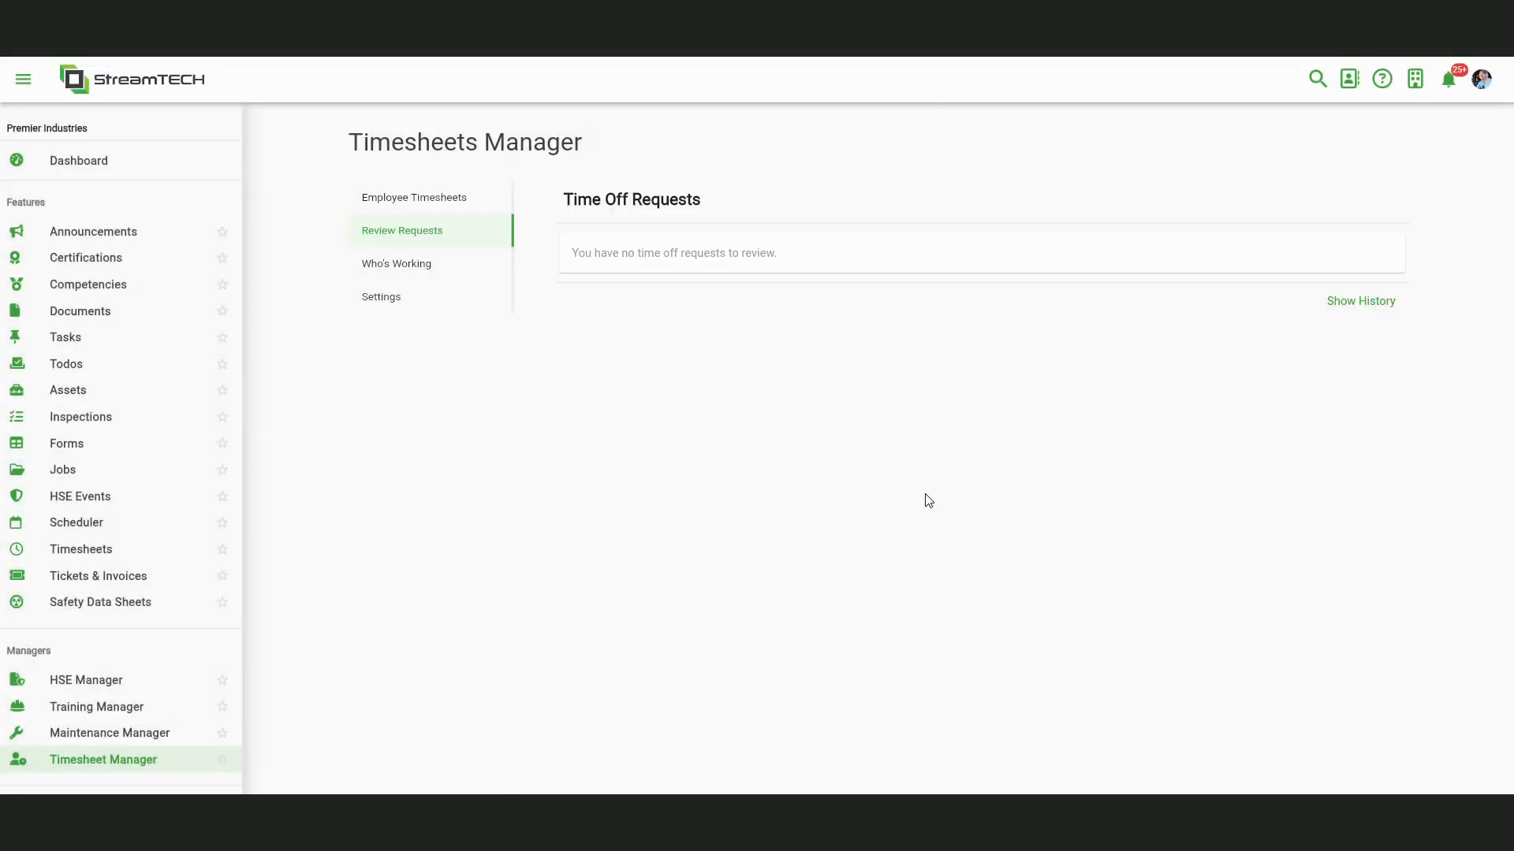
- Check the status of the employee's own time off requests with their full history, and view the timesheet history
{"action": "left_click", "coordinate": [87, 552]}
{"action": "left_click", "coordinate": [425, 272]}
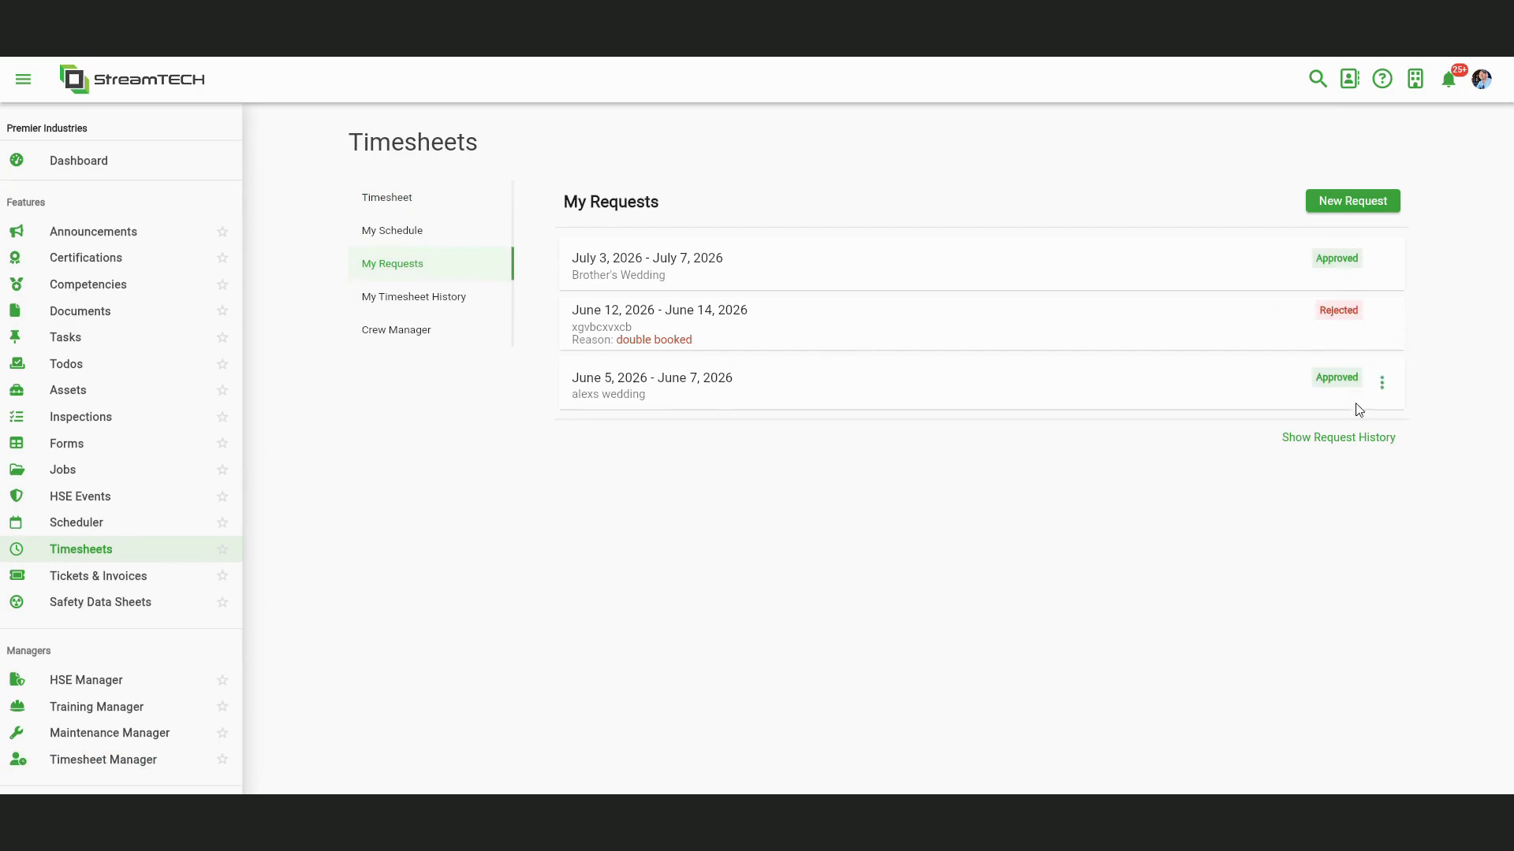
{"action": "left_click", "coordinate": [1332, 440]}
{"action": "scroll", "coordinate": [1221, 474], "scroll_direction": "down", "scroll_amount": 2}
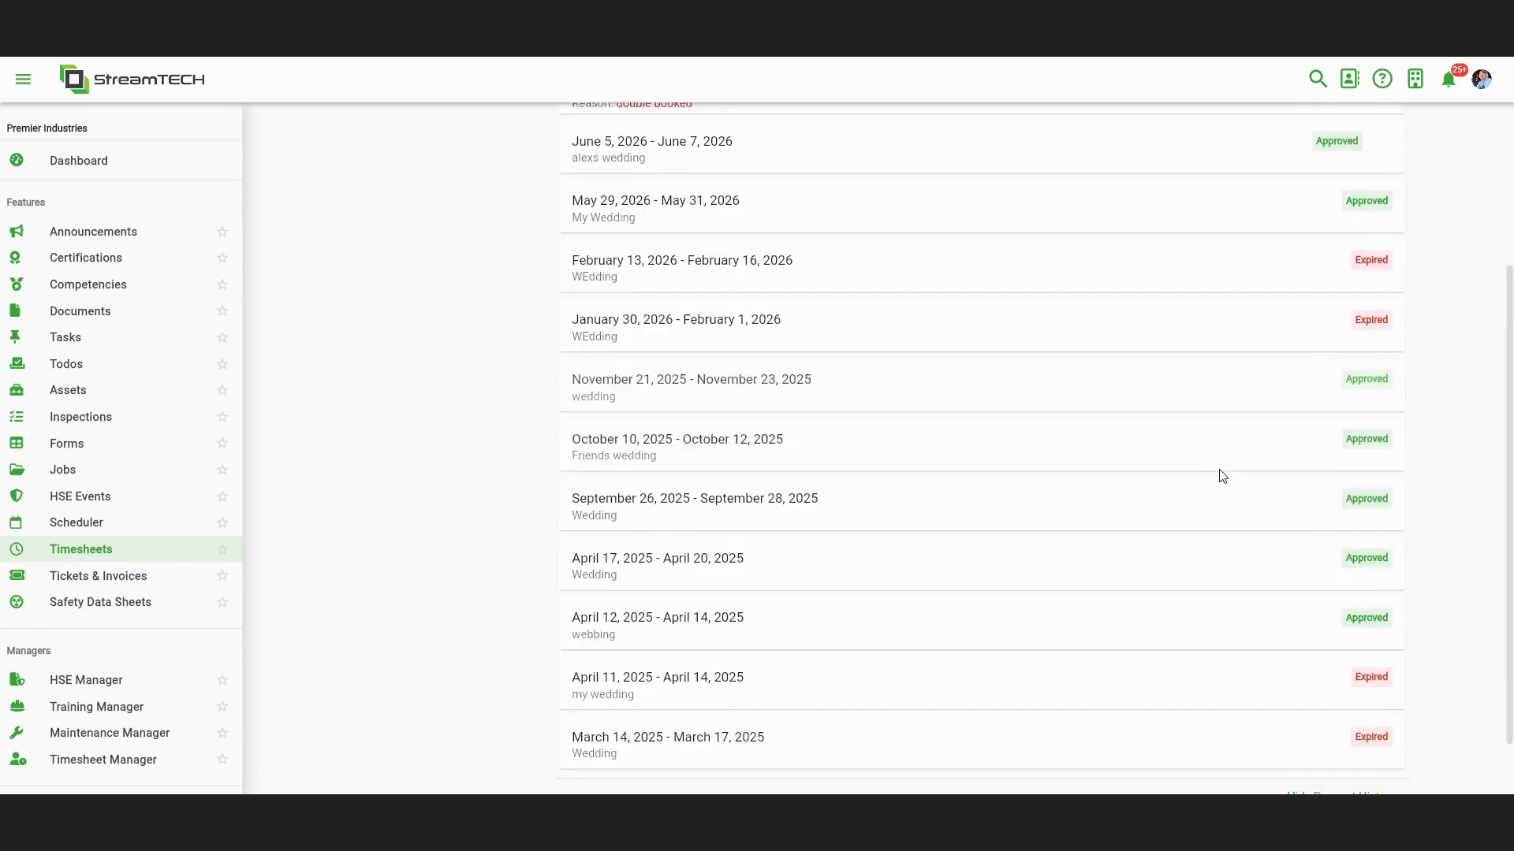
{"action": "scroll", "coordinate": [1223, 483], "scroll_direction": "up", "scroll_amount": 2}
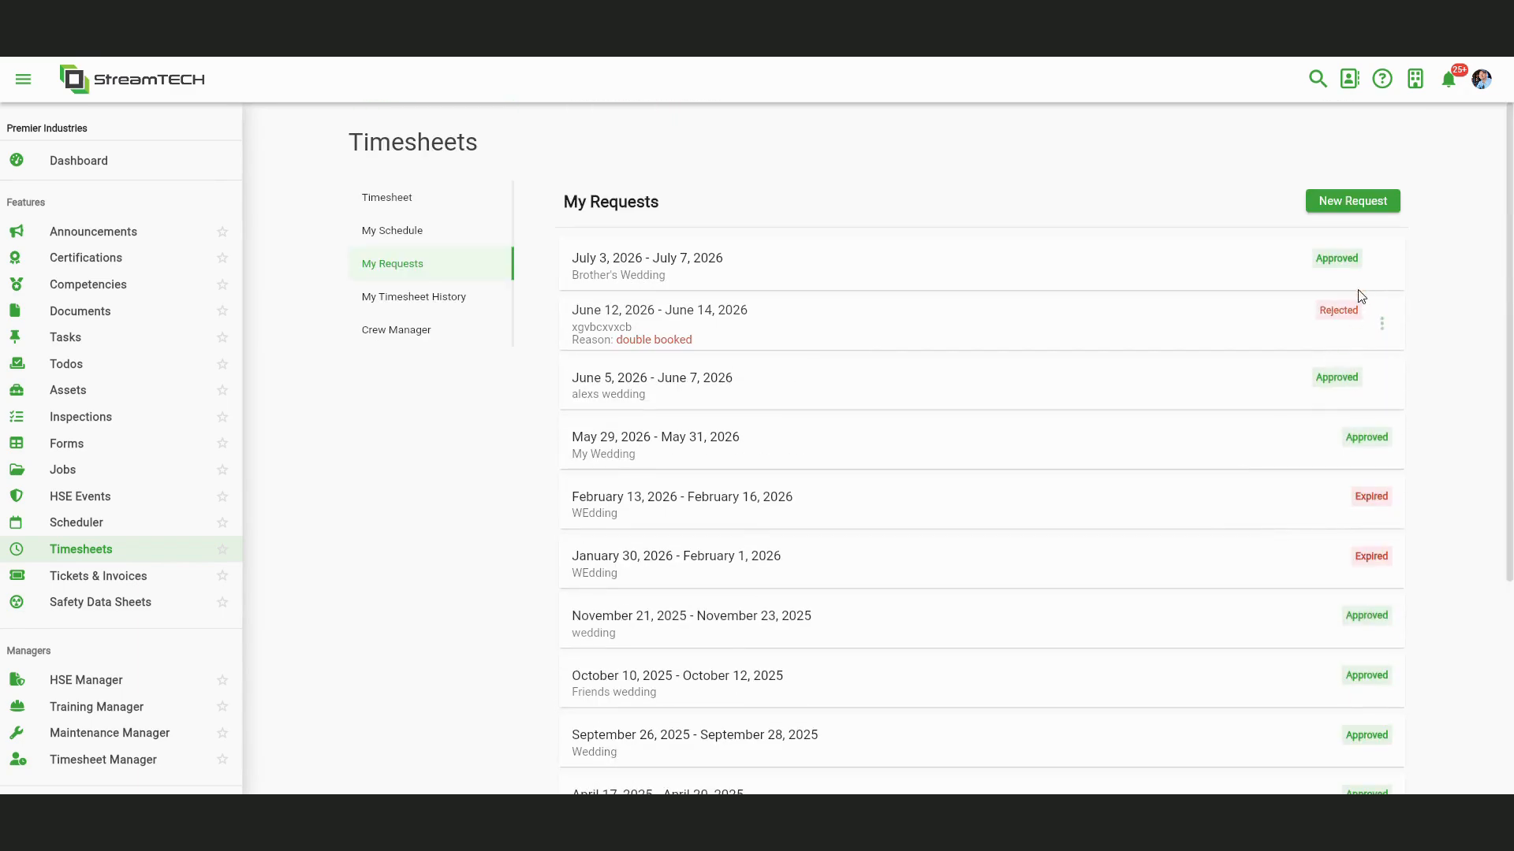
{"action": "left_click", "coordinate": [399, 307]}
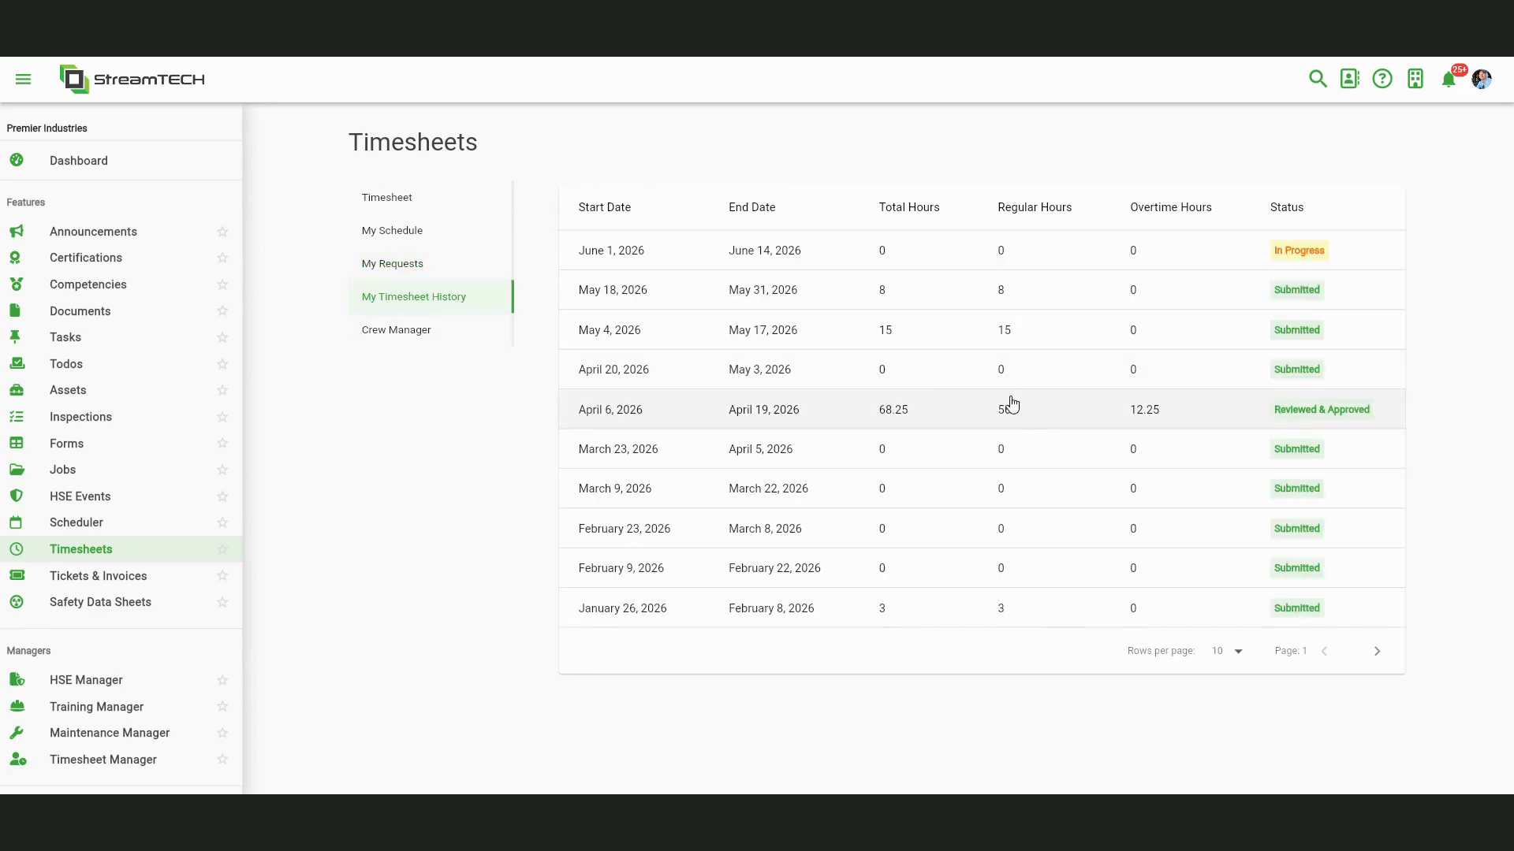
- View the crew manager's employee timesheets, then the timesheet manager's employee timesheets, who's working and time off requests to review
{"action": "left_click", "coordinate": [399, 343]}
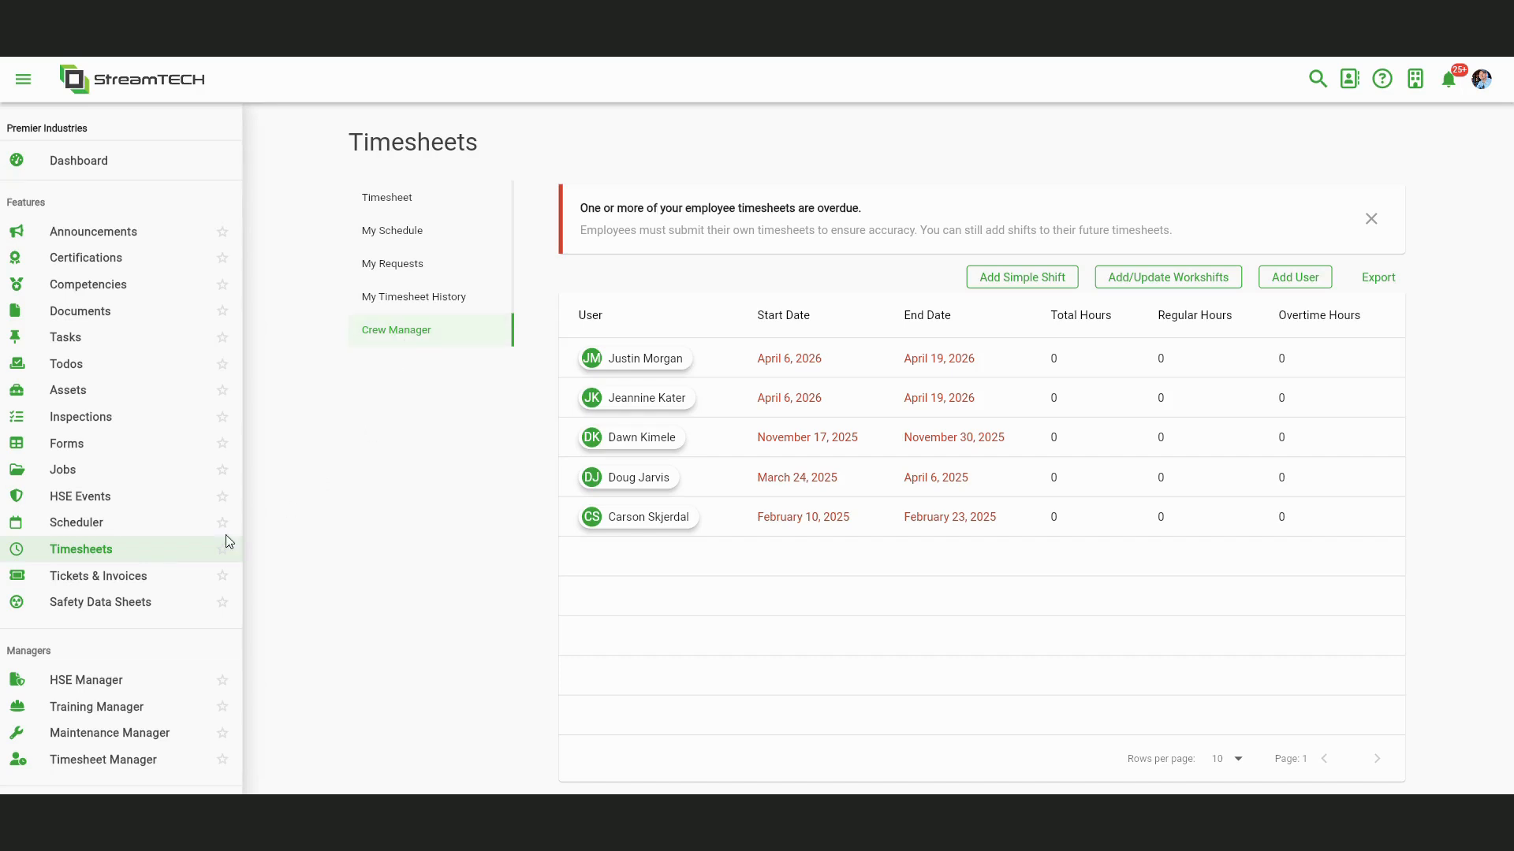
{"action": "left_click", "coordinate": [117, 762]}
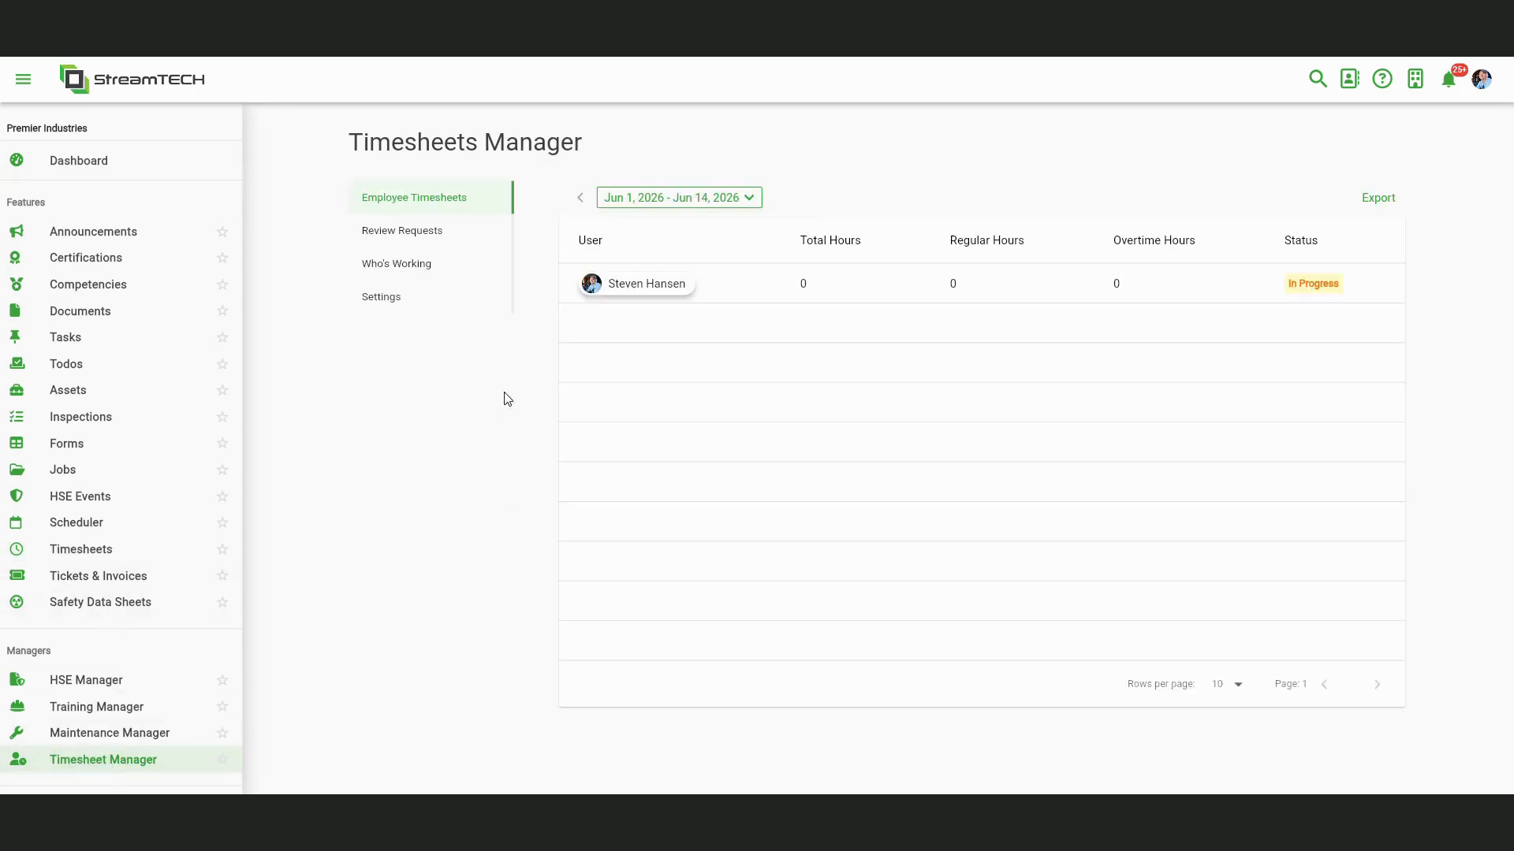
{"action": "left_click", "coordinate": [395, 268]}
{"action": "left_click", "coordinate": [395, 235]}
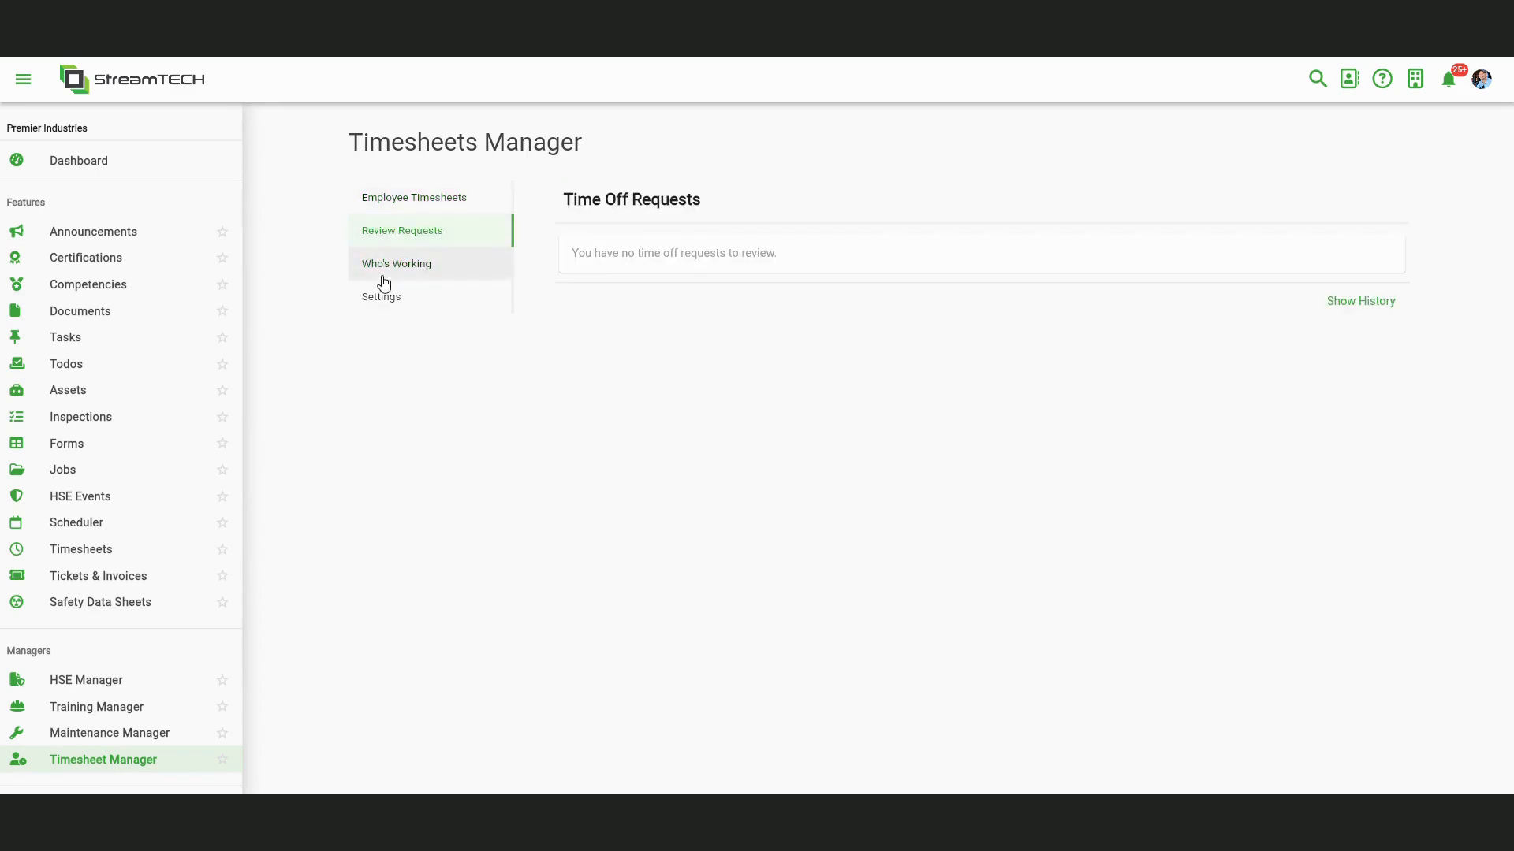
- Examine the timesheet manager's settings, including timesheet length, default descriptions, overtime rules, workload shift tags and daily shift addons
{"action": "left_click", "coordinate": [378, 306]}
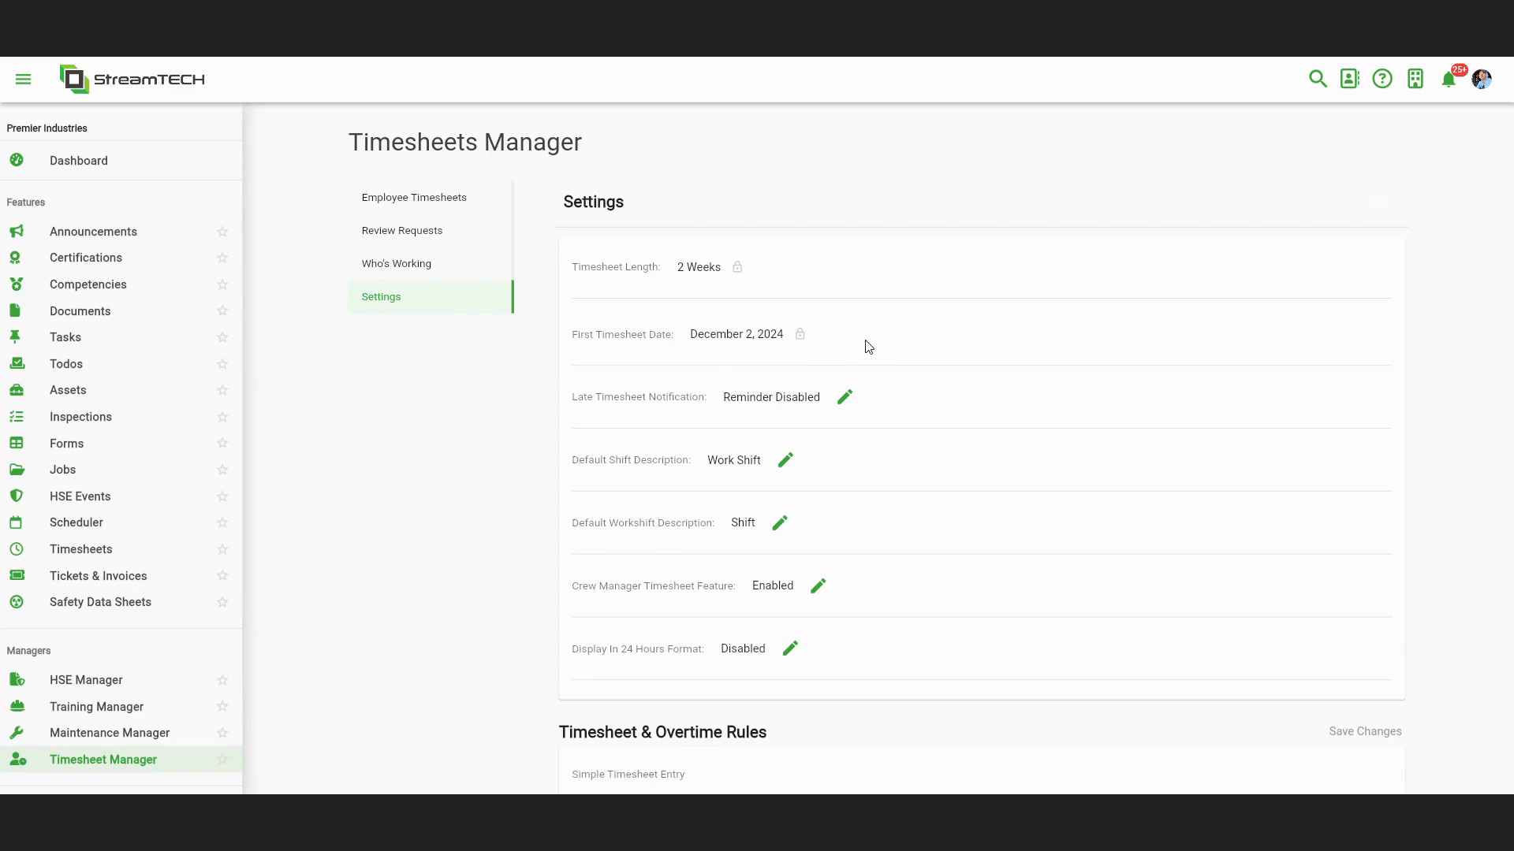
{"action": "scroll", "coordinate": [723, 337], "scroll_direction": "down", "scroll_amount": 1}
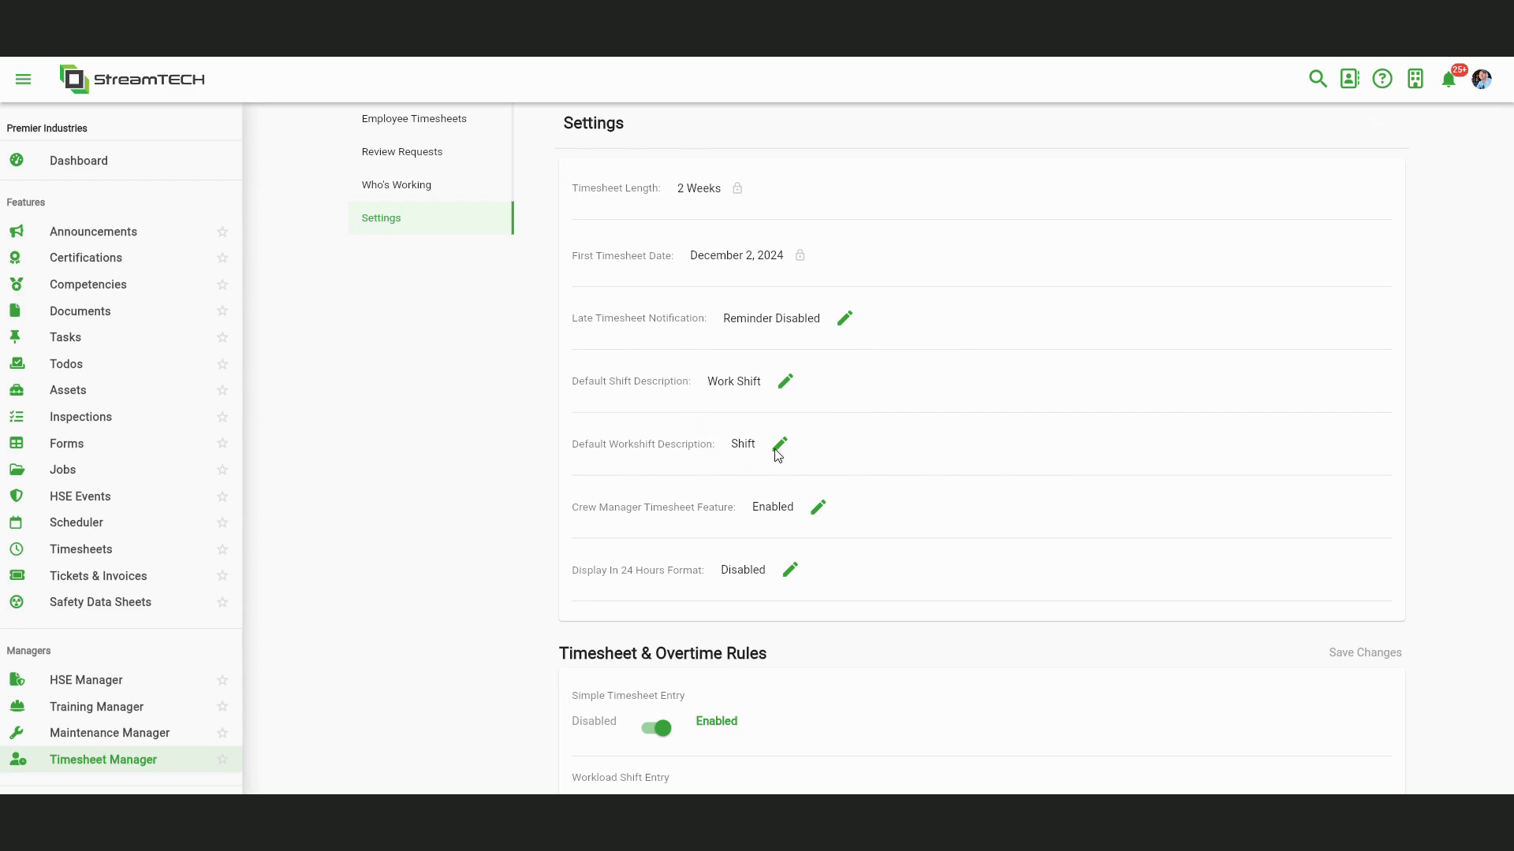
{"action": "scroll", "coordinate": [734, 505], "scroll_direction": "down", "scroll_amount": 3}
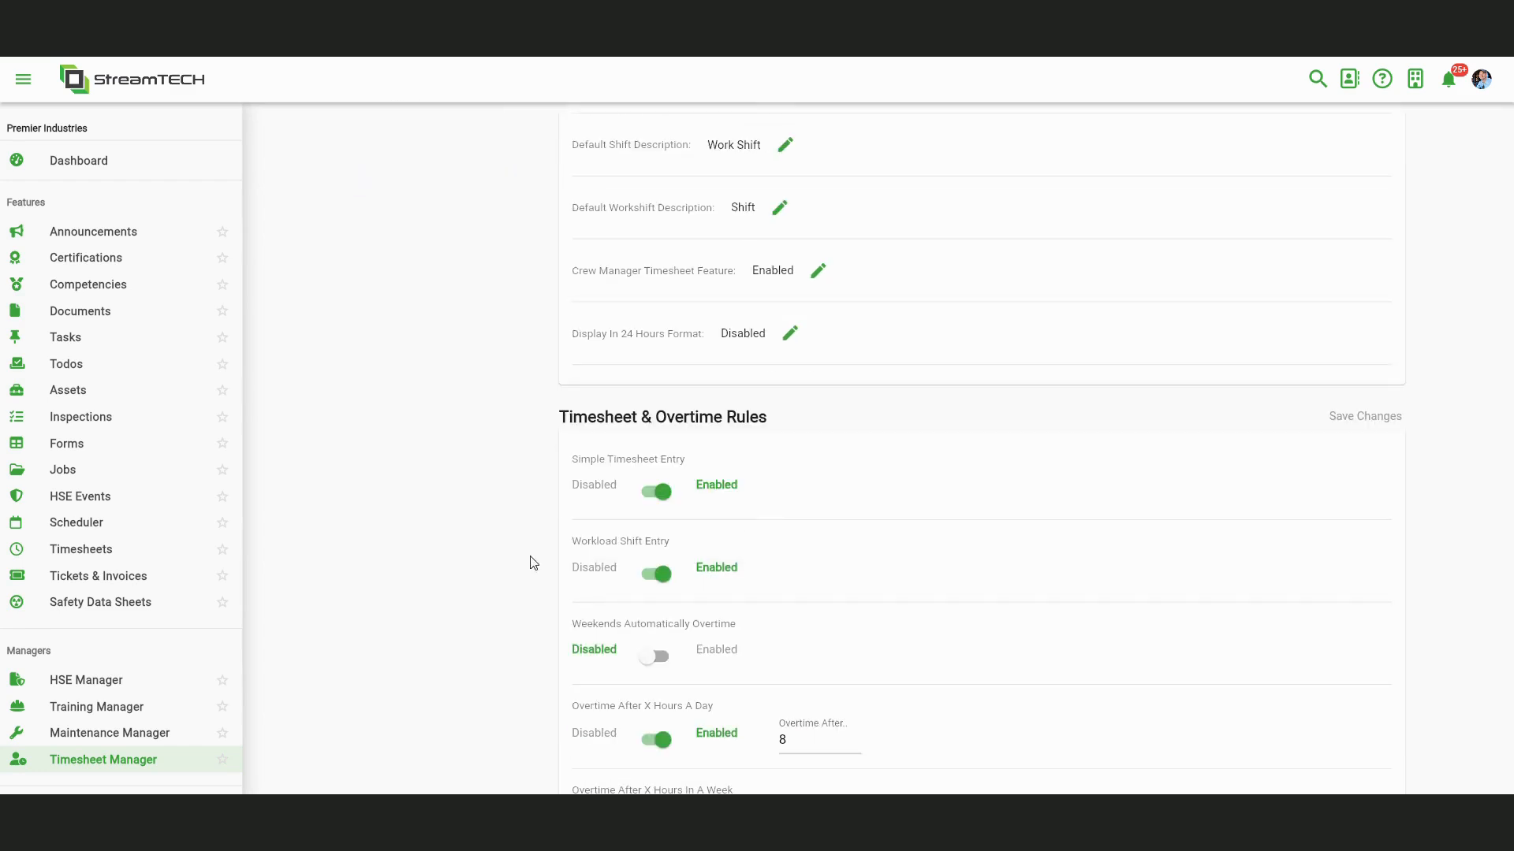
{"action": "scroll", "coordinate": [597, 505], "scroll_direction": "down", "scroll_amount": 2}
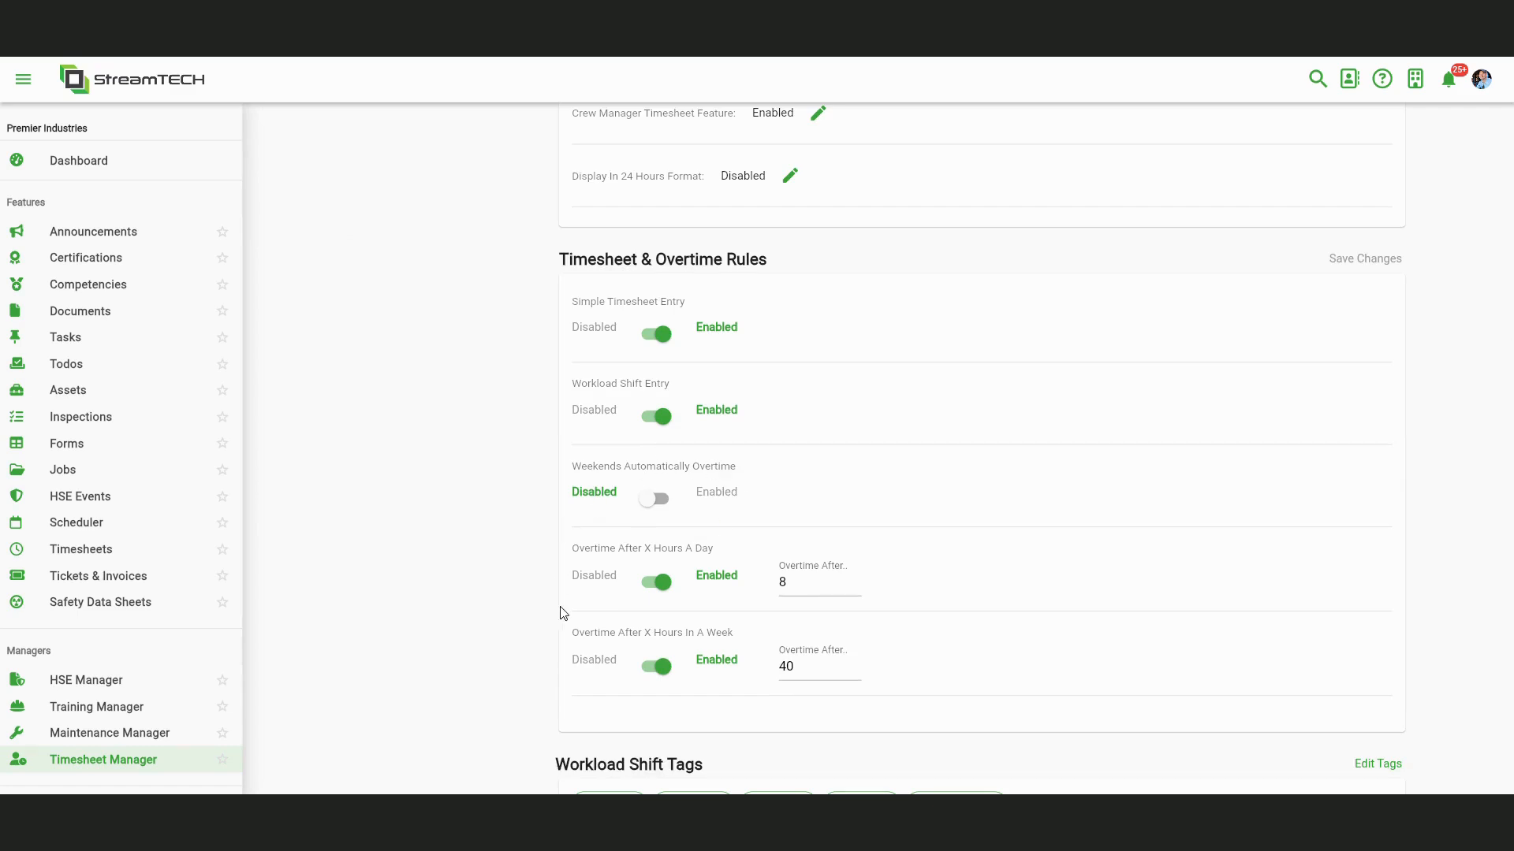
{"action": "scroll", "coordinate": [611, 527], "scroll_direction": "down", "scroll_amount": 3}
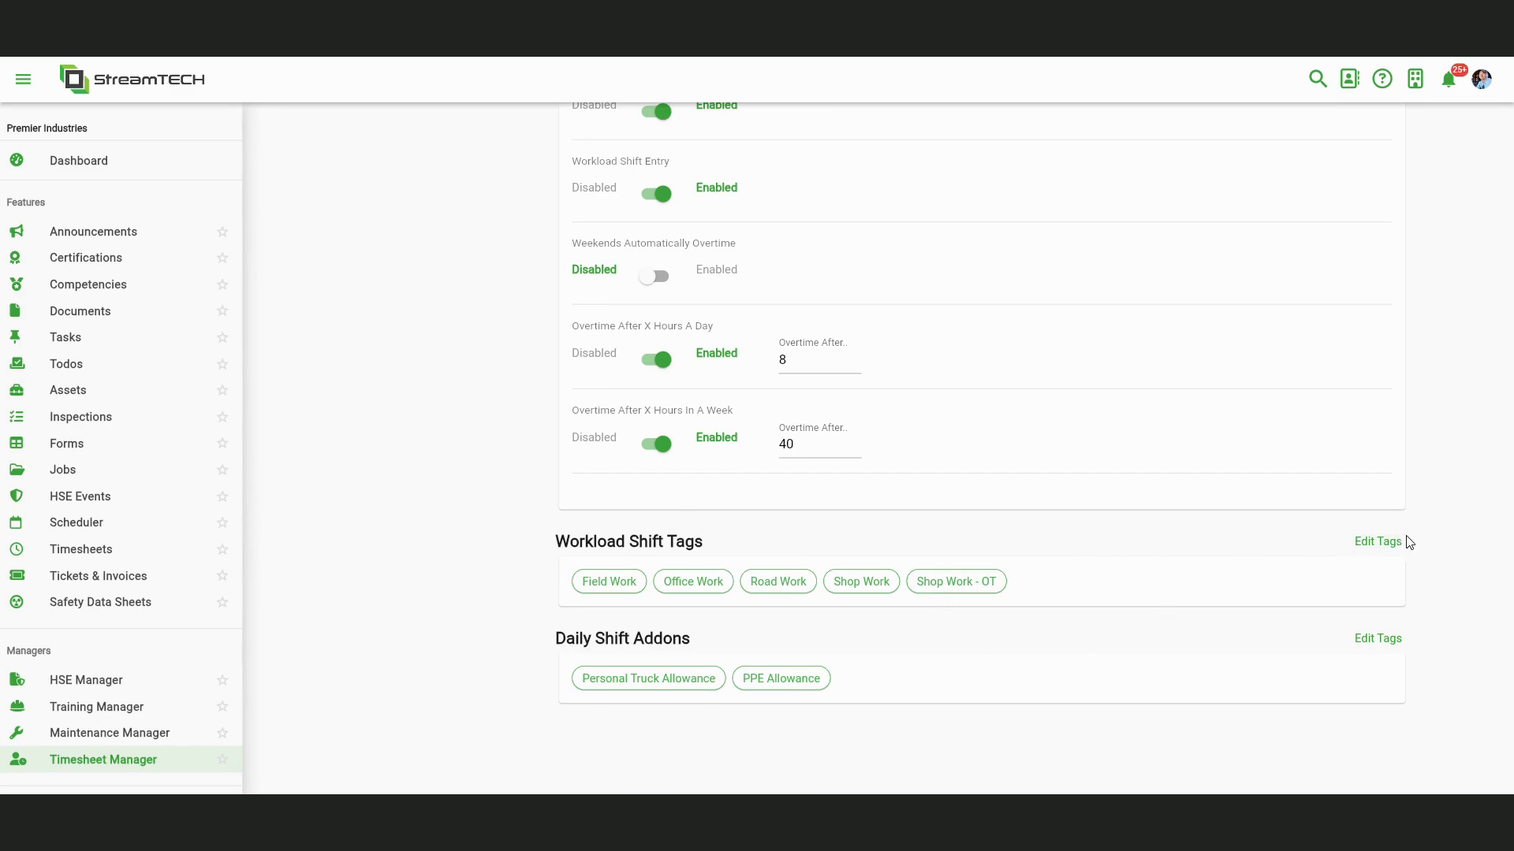
- Inspect the overtime options of the "Shop Work - OT" workload shift tag and leave the tag editor without saving
{"action": "left_click", "coordinate": [1376, 541]}
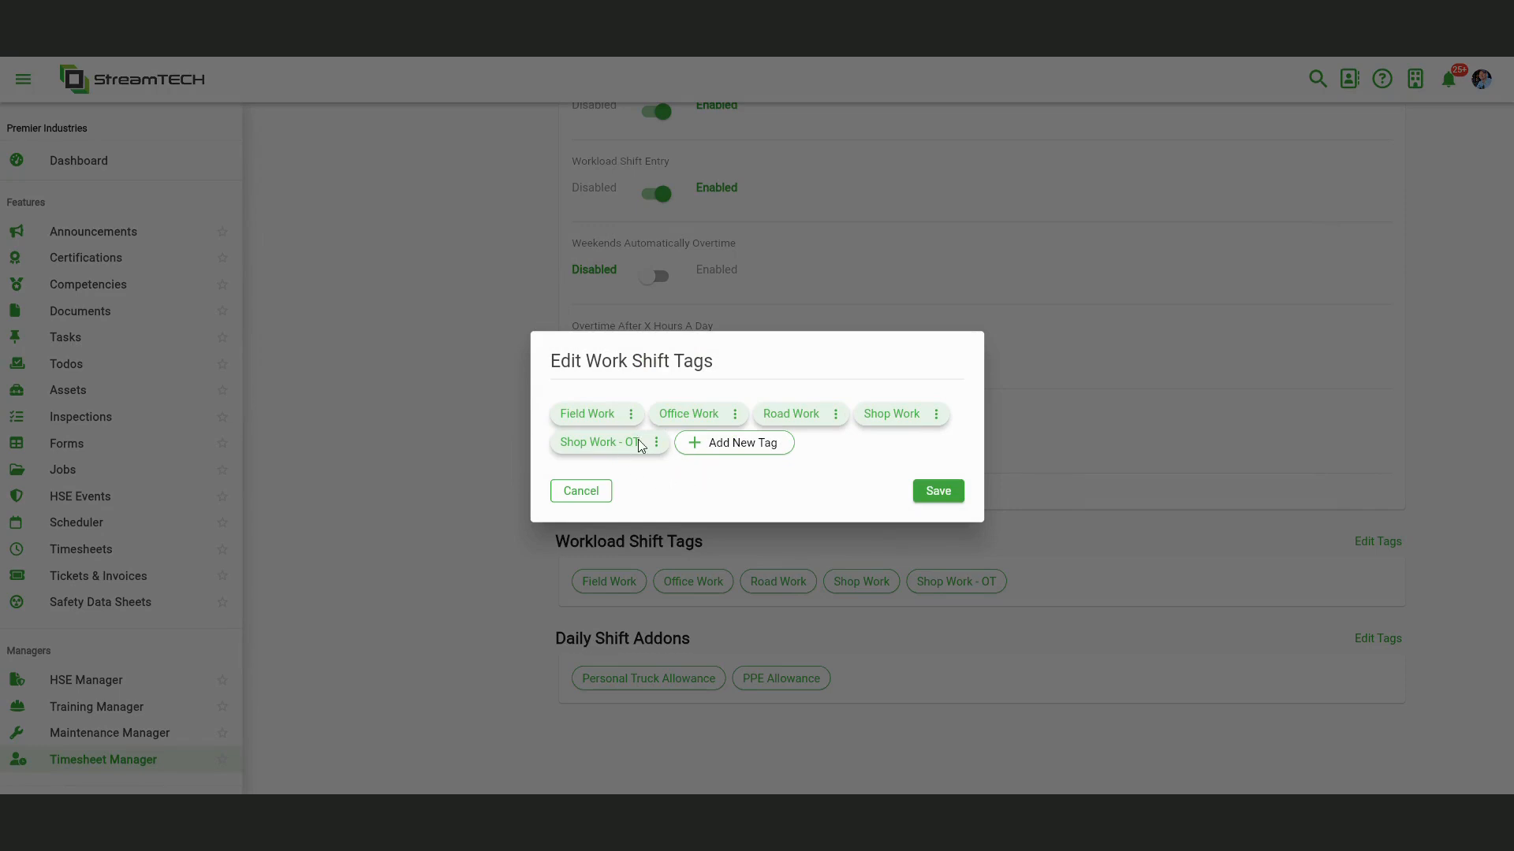
{"action": "left_click", "coordinate": [656, 443]}
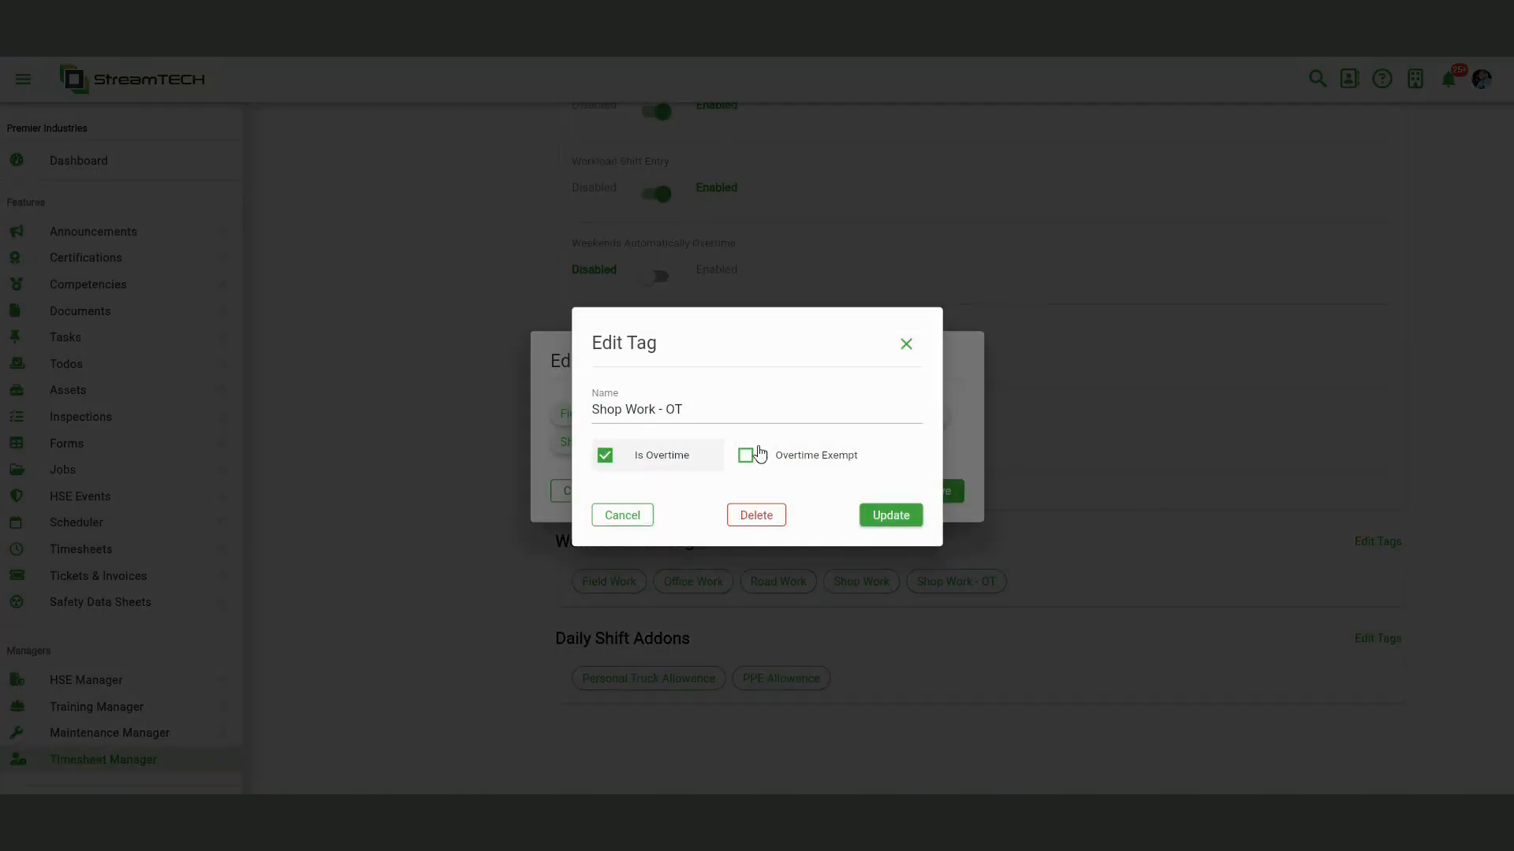
{"action": "left_click", "coordinate": [622, 514]}
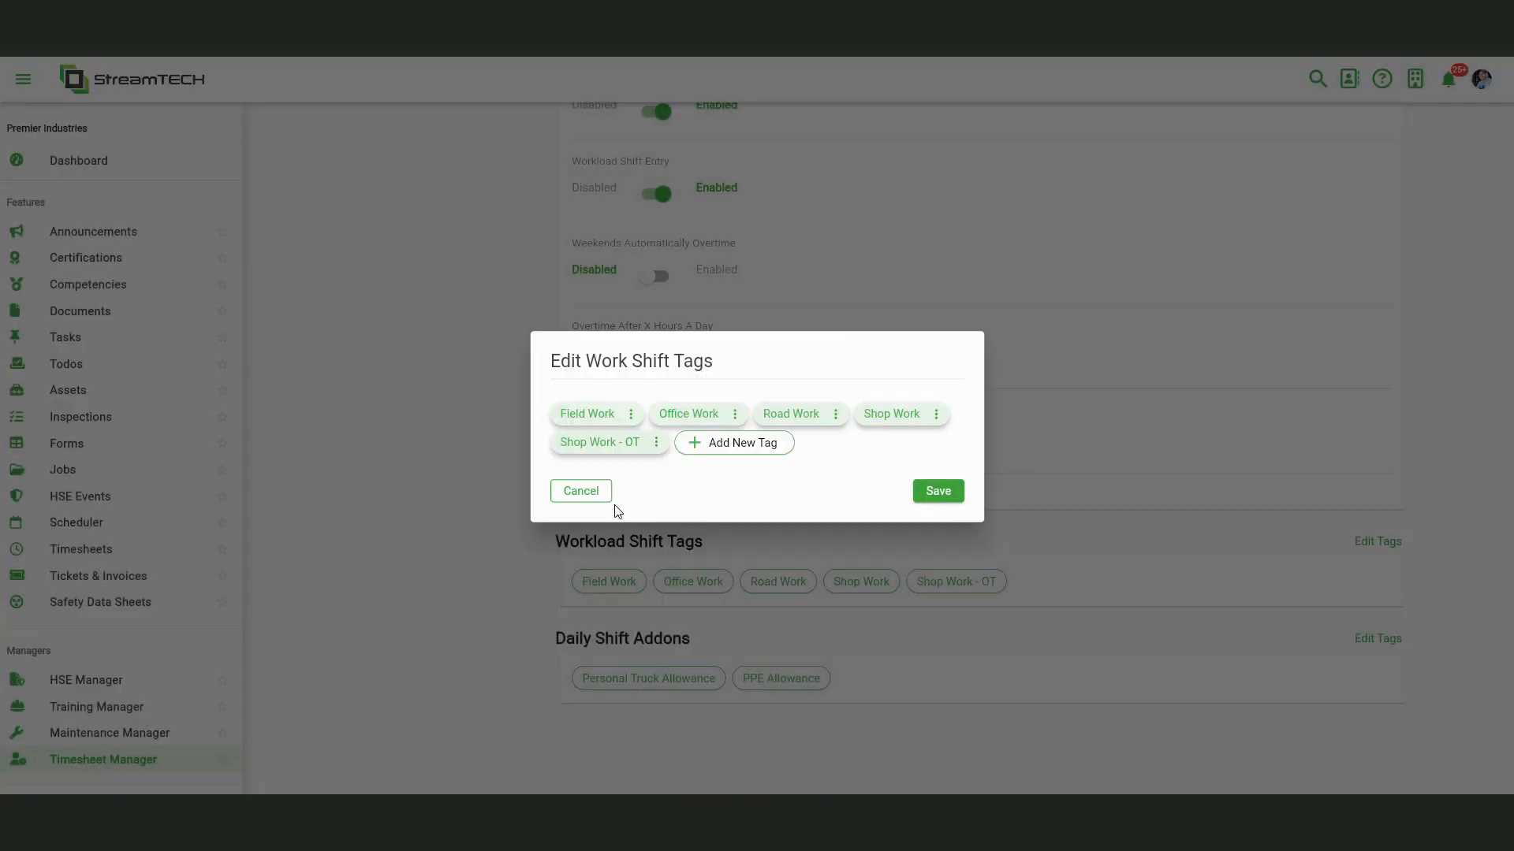
{"action": "left_click", "coordinate": [598, 495]}
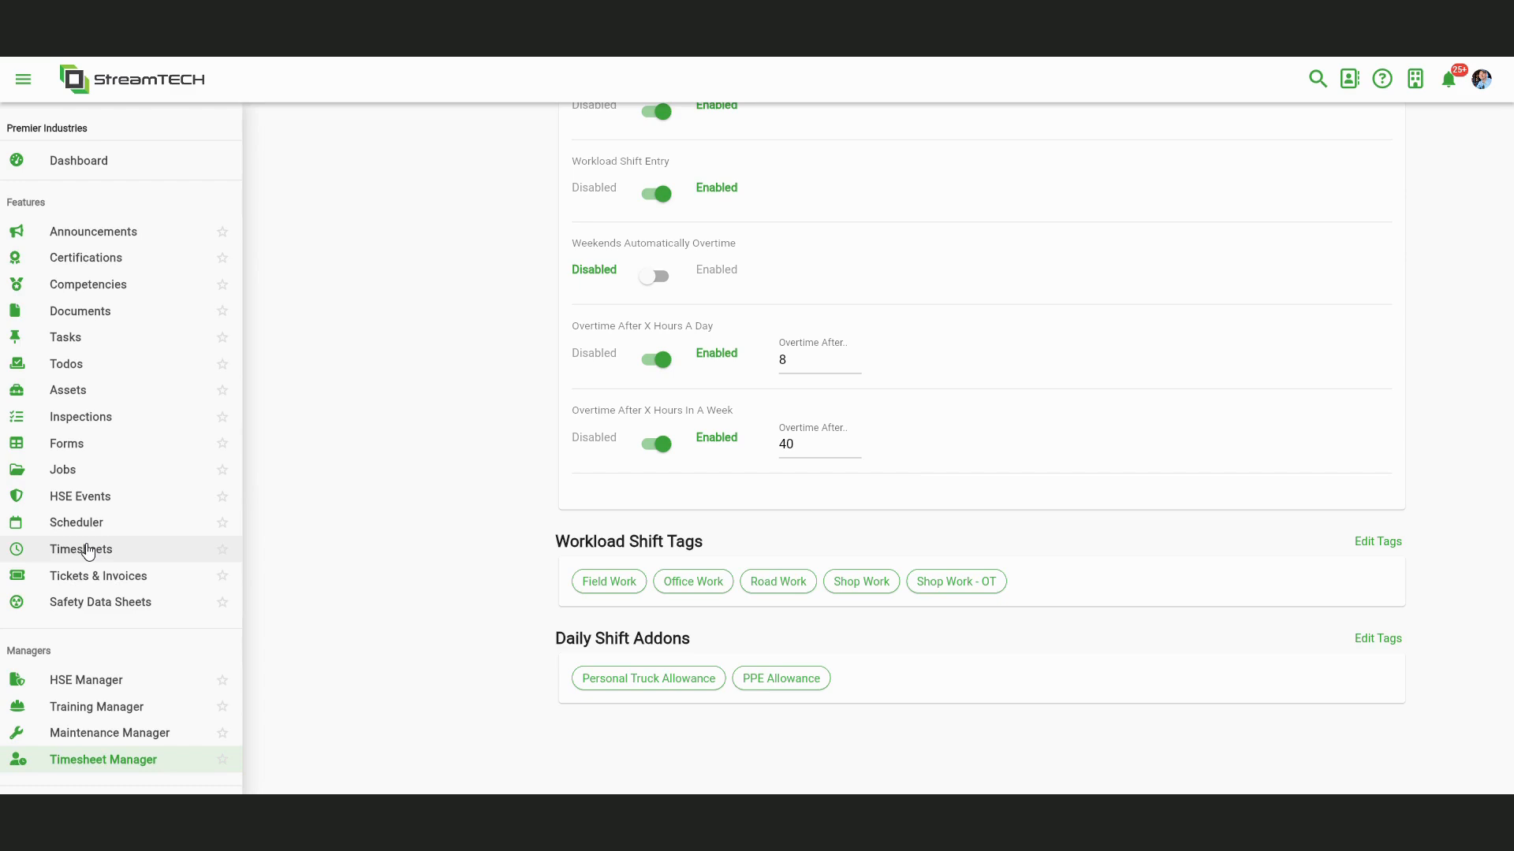
- View the Tickets & Invoices list and the company's Products & Services catalogue
{"action": "left_click", "coordinate": [75, 584]}
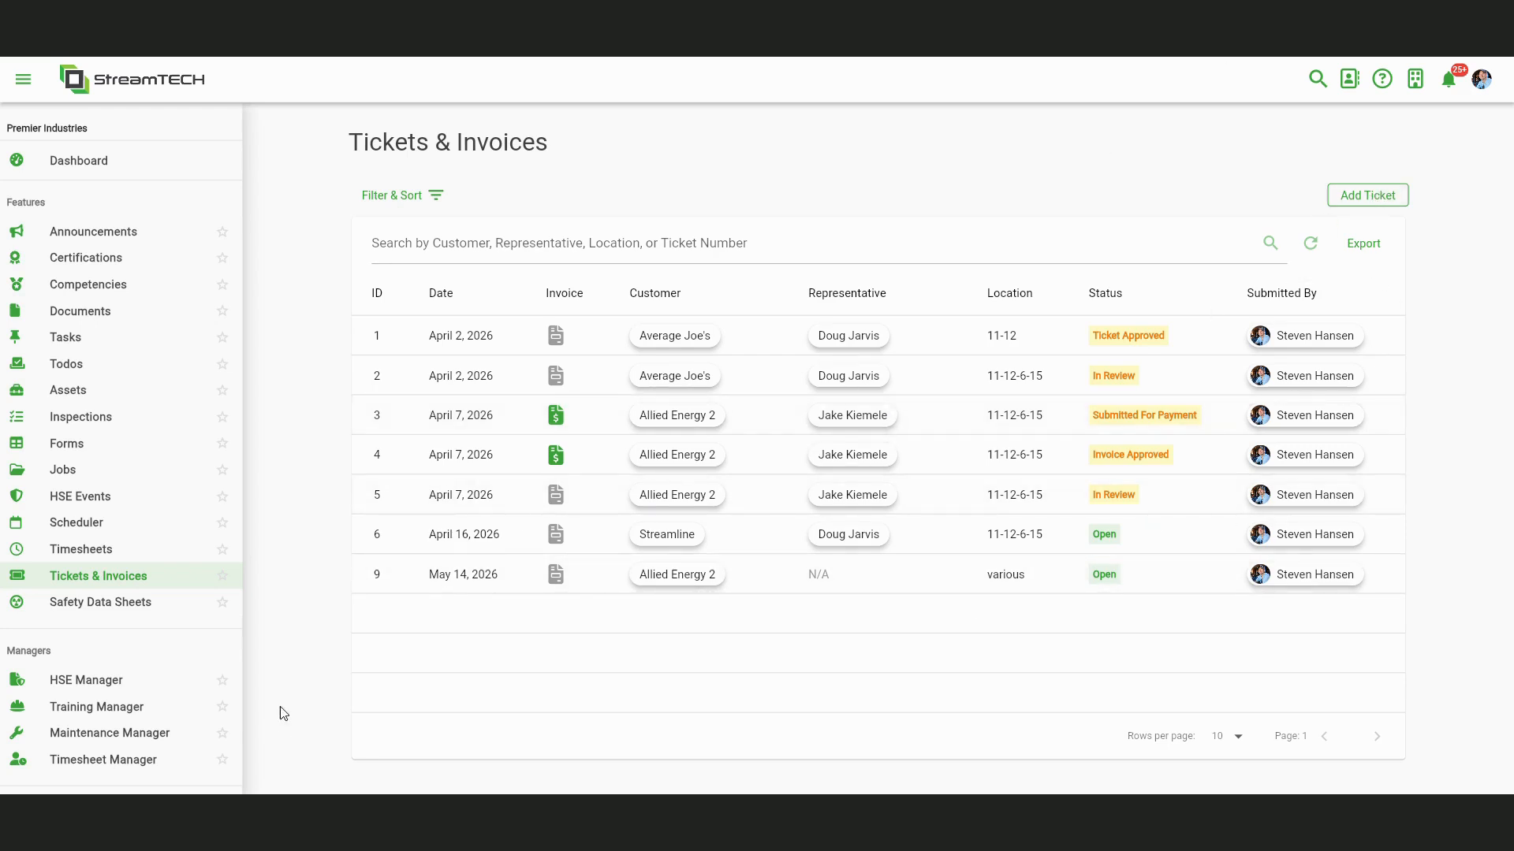
{"action": "left_click", "coordinate": [1415, 79]}
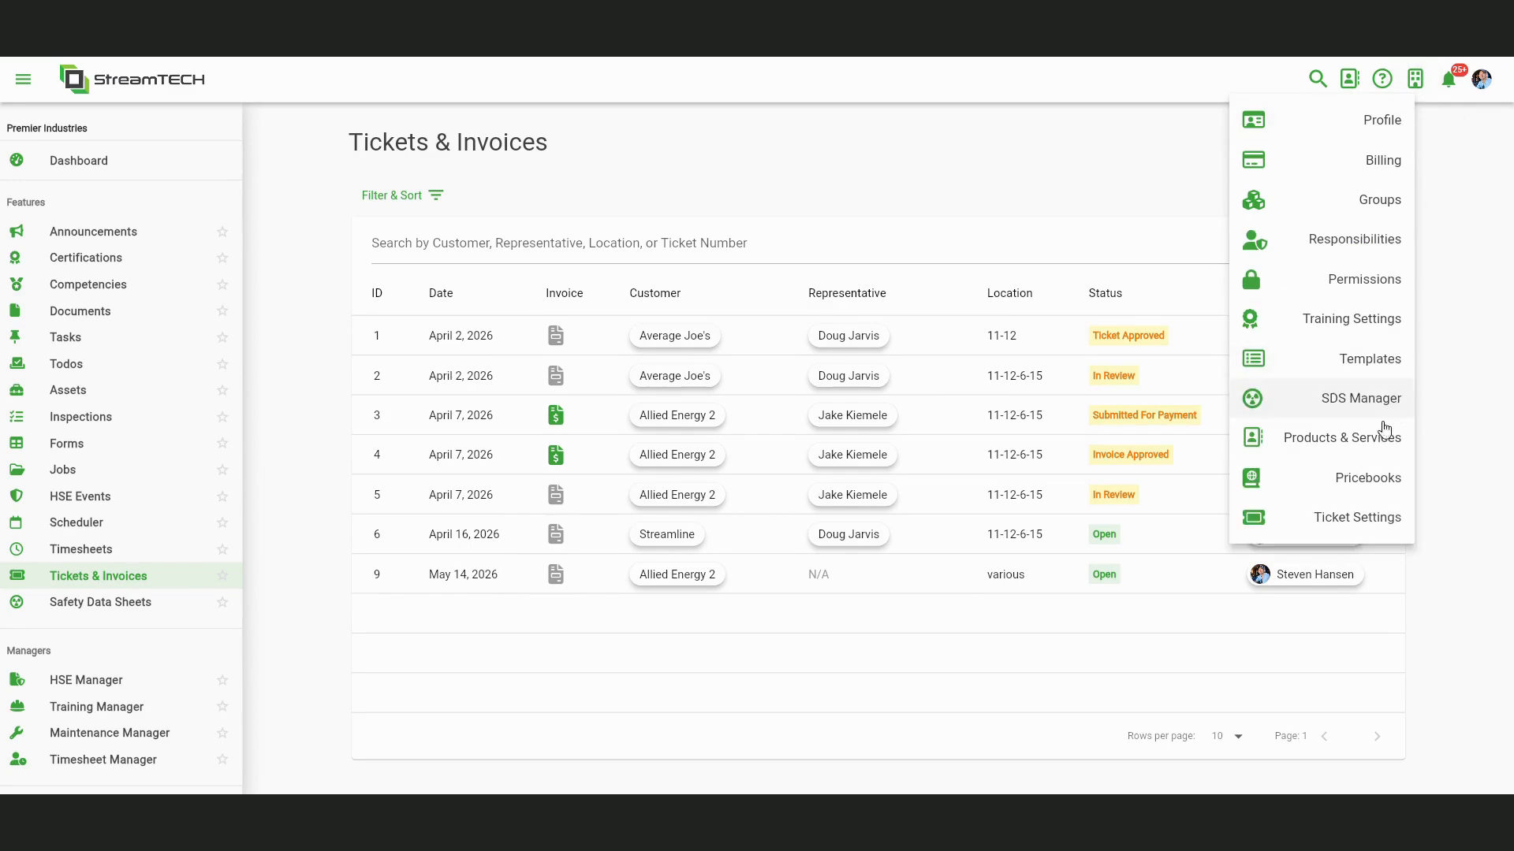
{"action": "left_click", "coordinate": [1349, 439]}
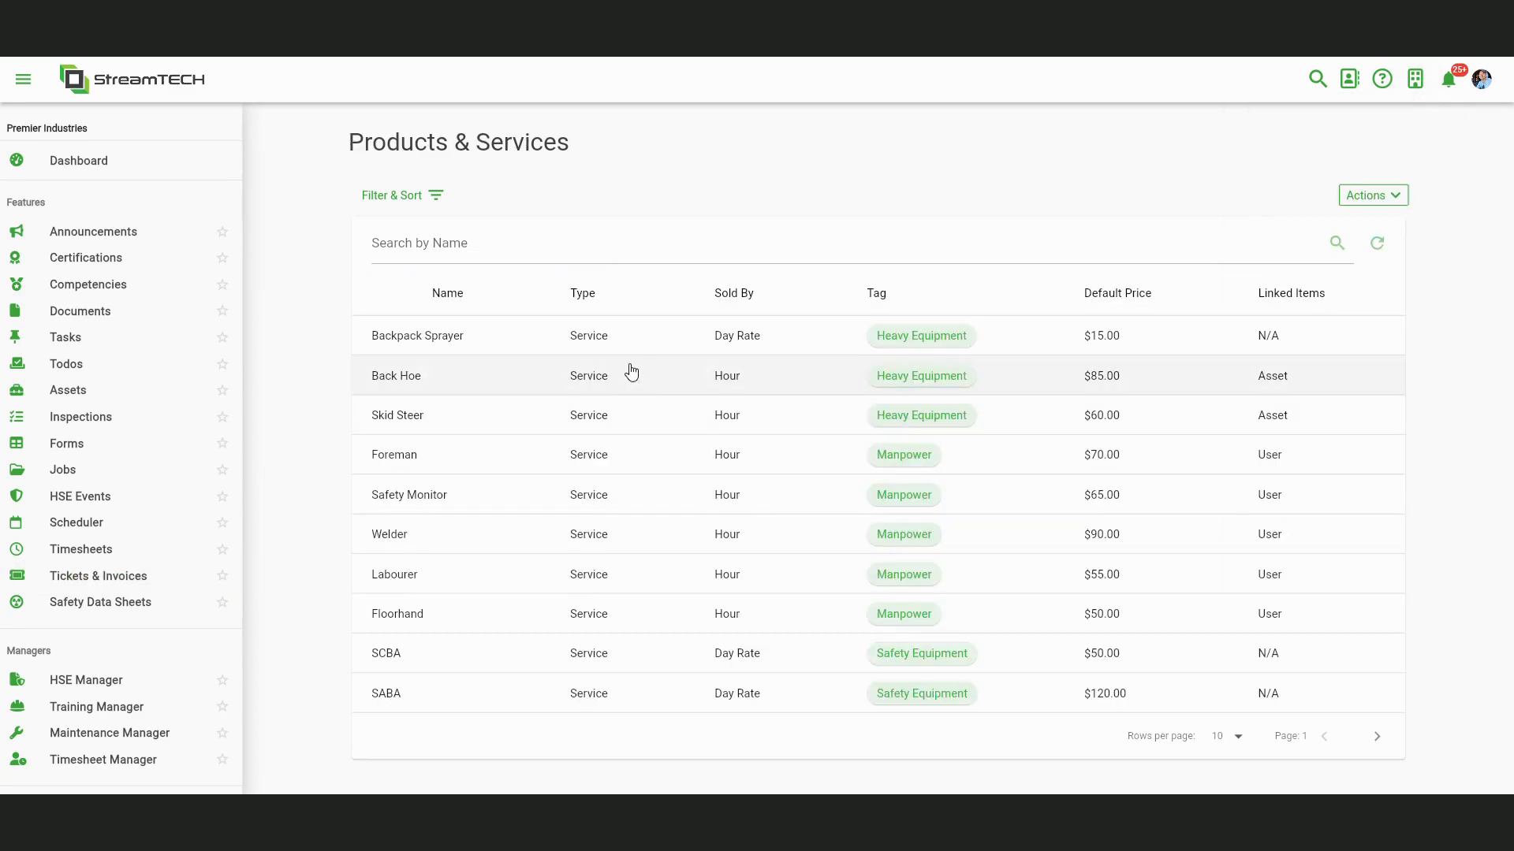
- Open the Allied Energy 2 customer pricebook for 2026 and compare its custom prices with the default prices
{"action": "left_click", "coordinate": [1415, 78]}
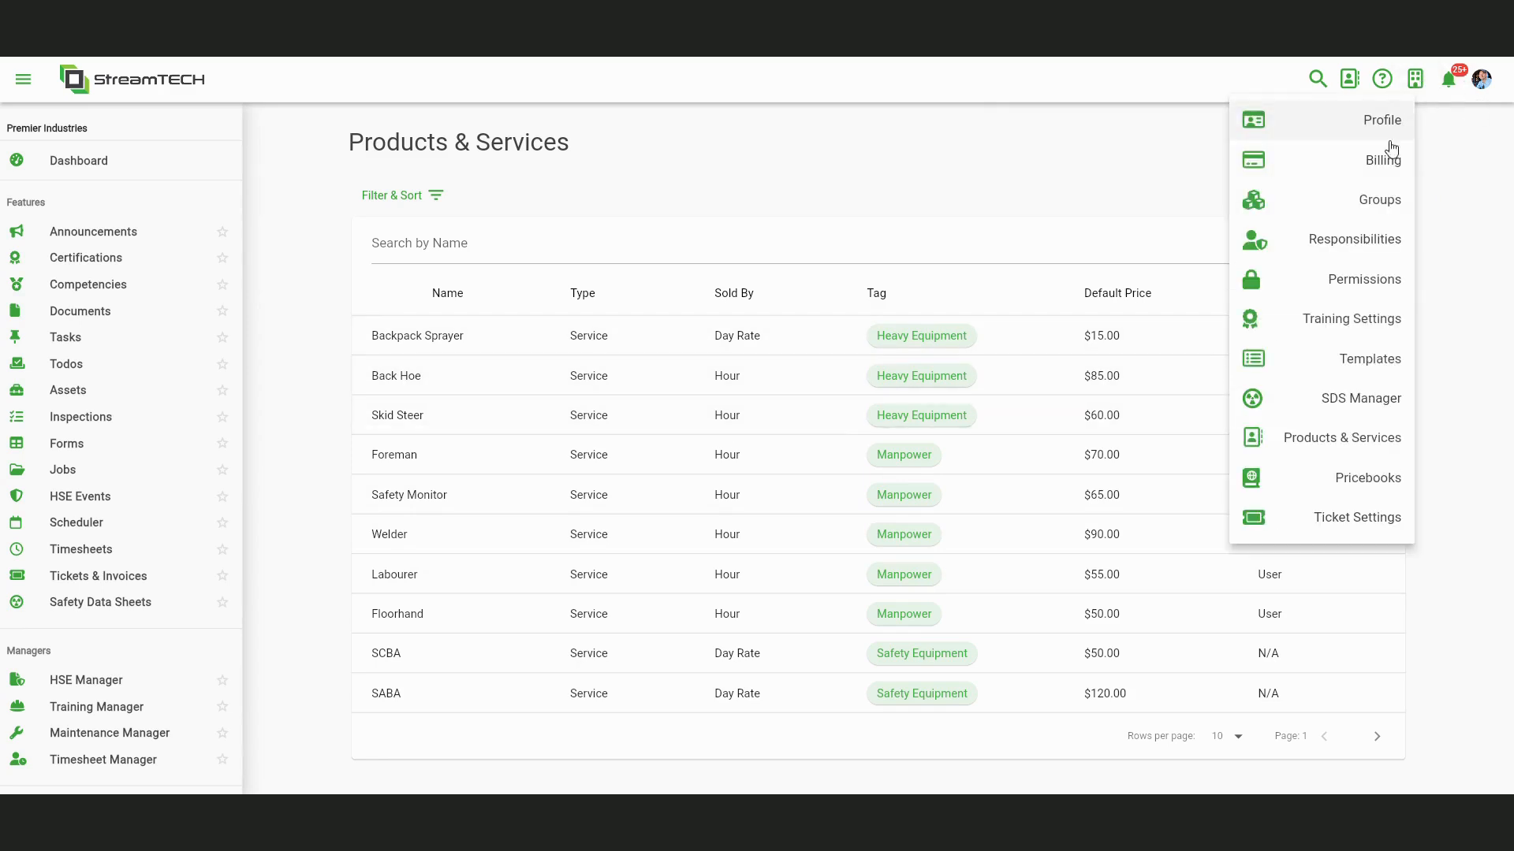
{"action": "left_click", "coordinate": [1352, 488]}
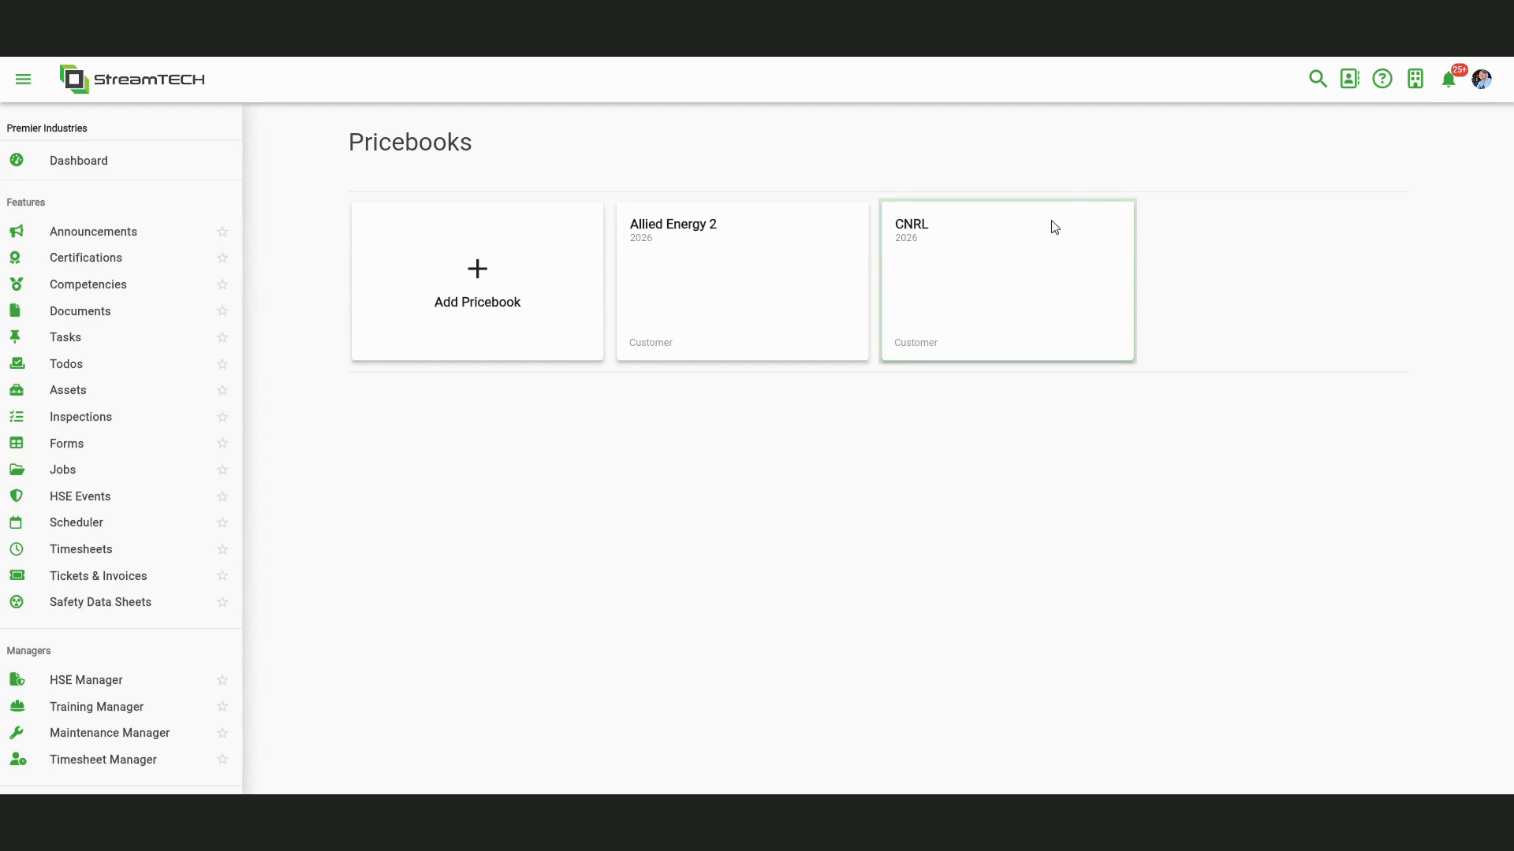
{"action": "left_click", "coordinate": [1422, 83]}
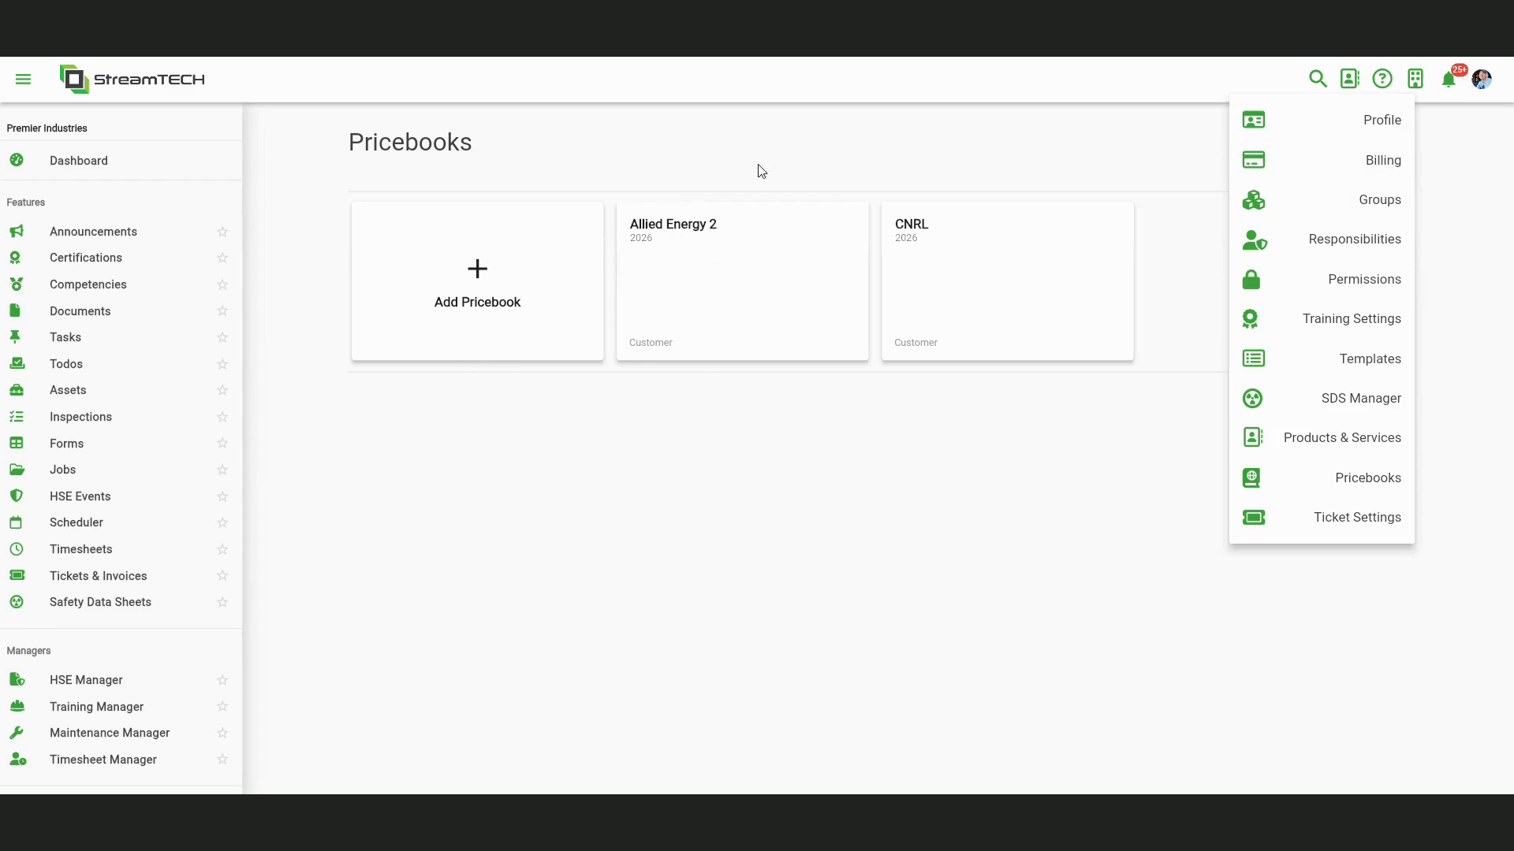
{"action": "left_click", "coordinate": [1151, 459]}
{"action": "left_click", "coordinate": [694, 278]}
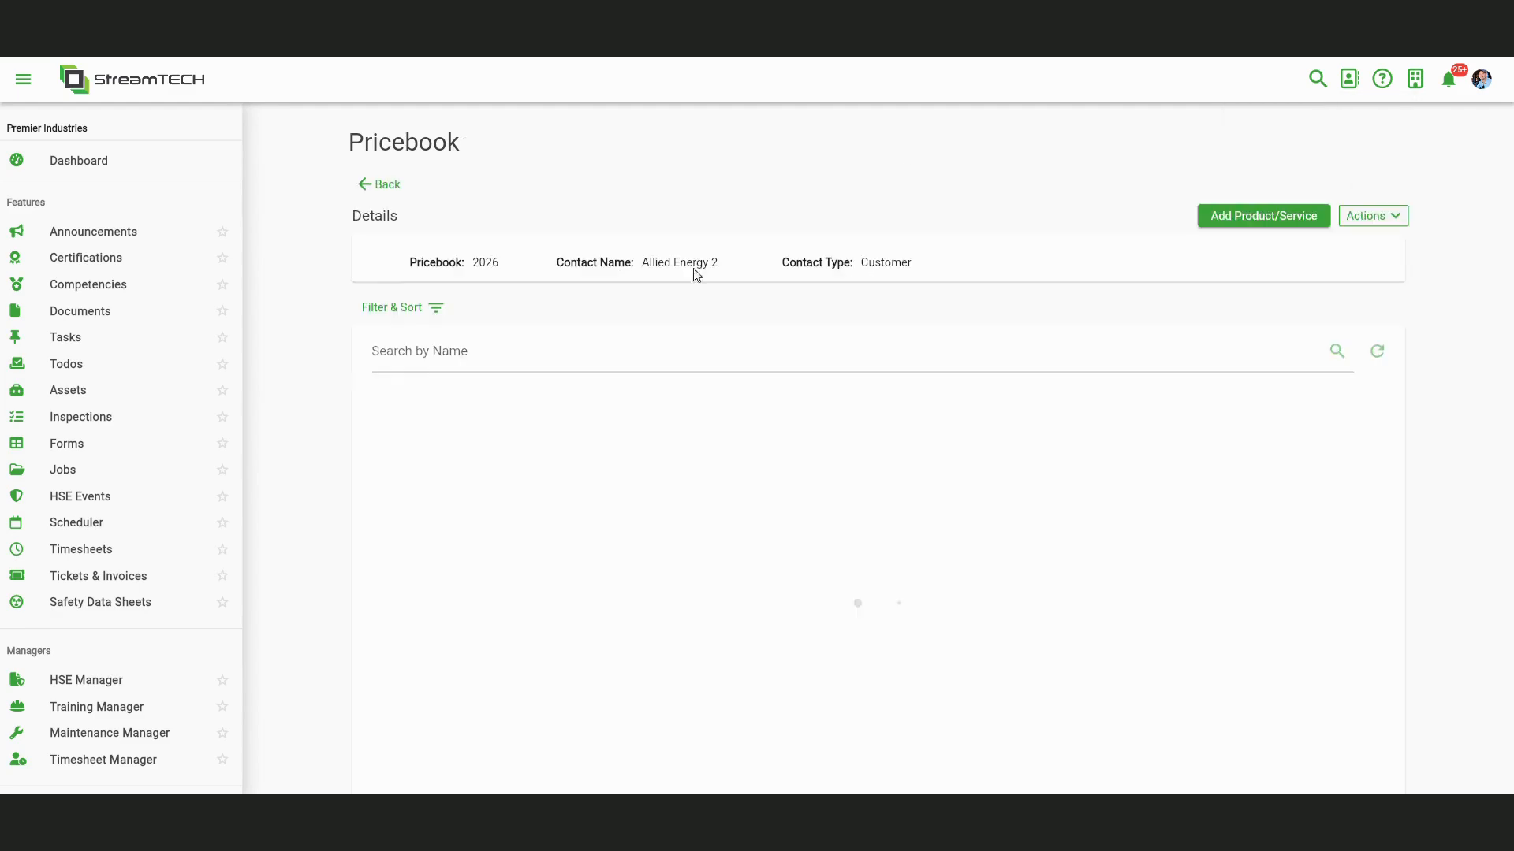
{"action": "scroll", "coordinate": [733, 410], "scroll_direction": "down", "scroll_amount": 2}
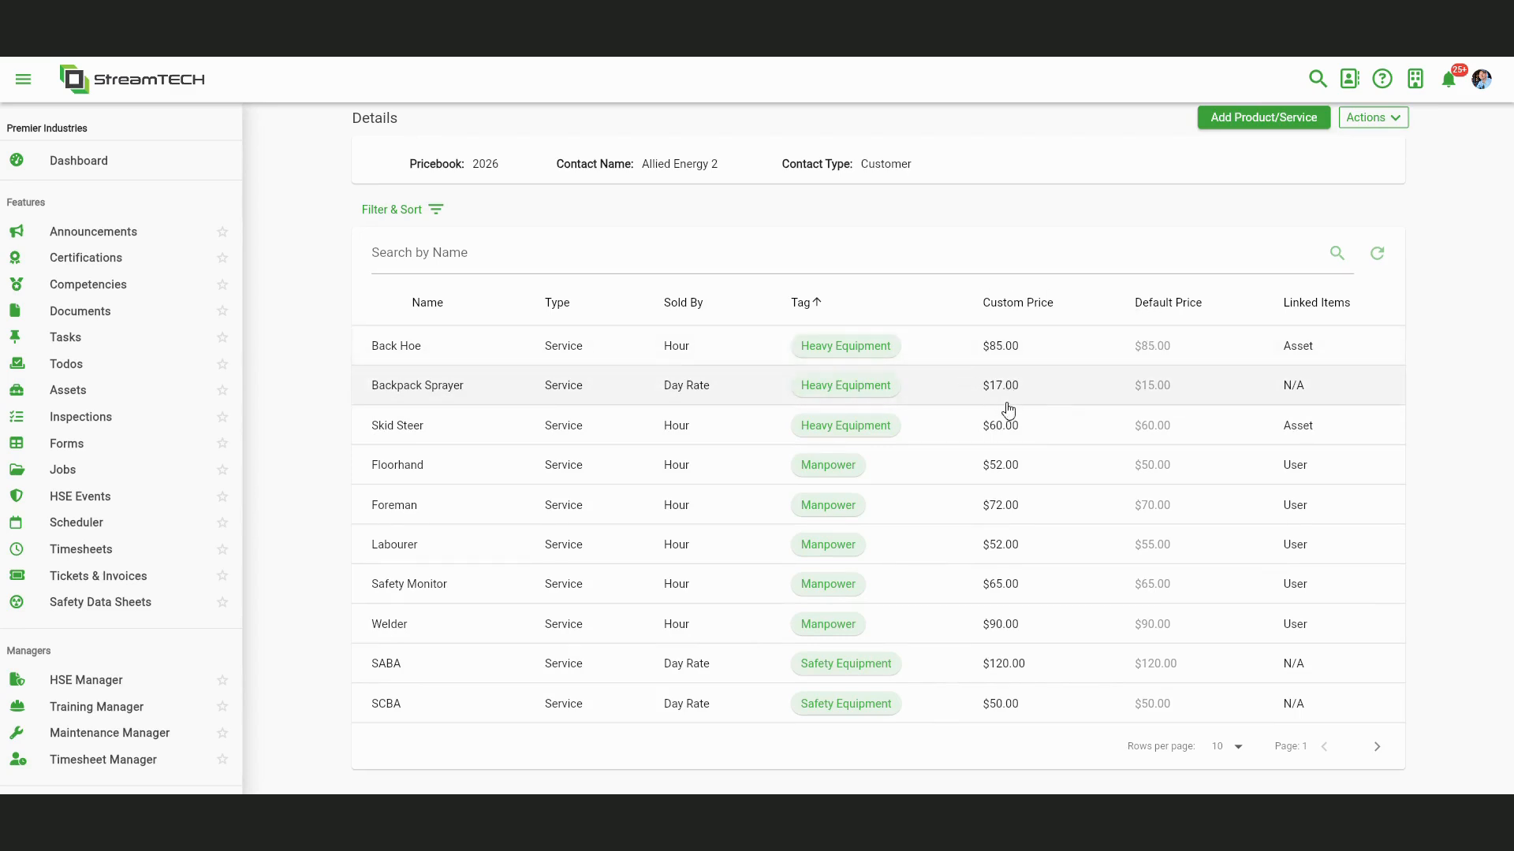
{"action": "scroll", "coordinate": [1086, 357], "scroll_direction": "up", "scroll_amount": 2}
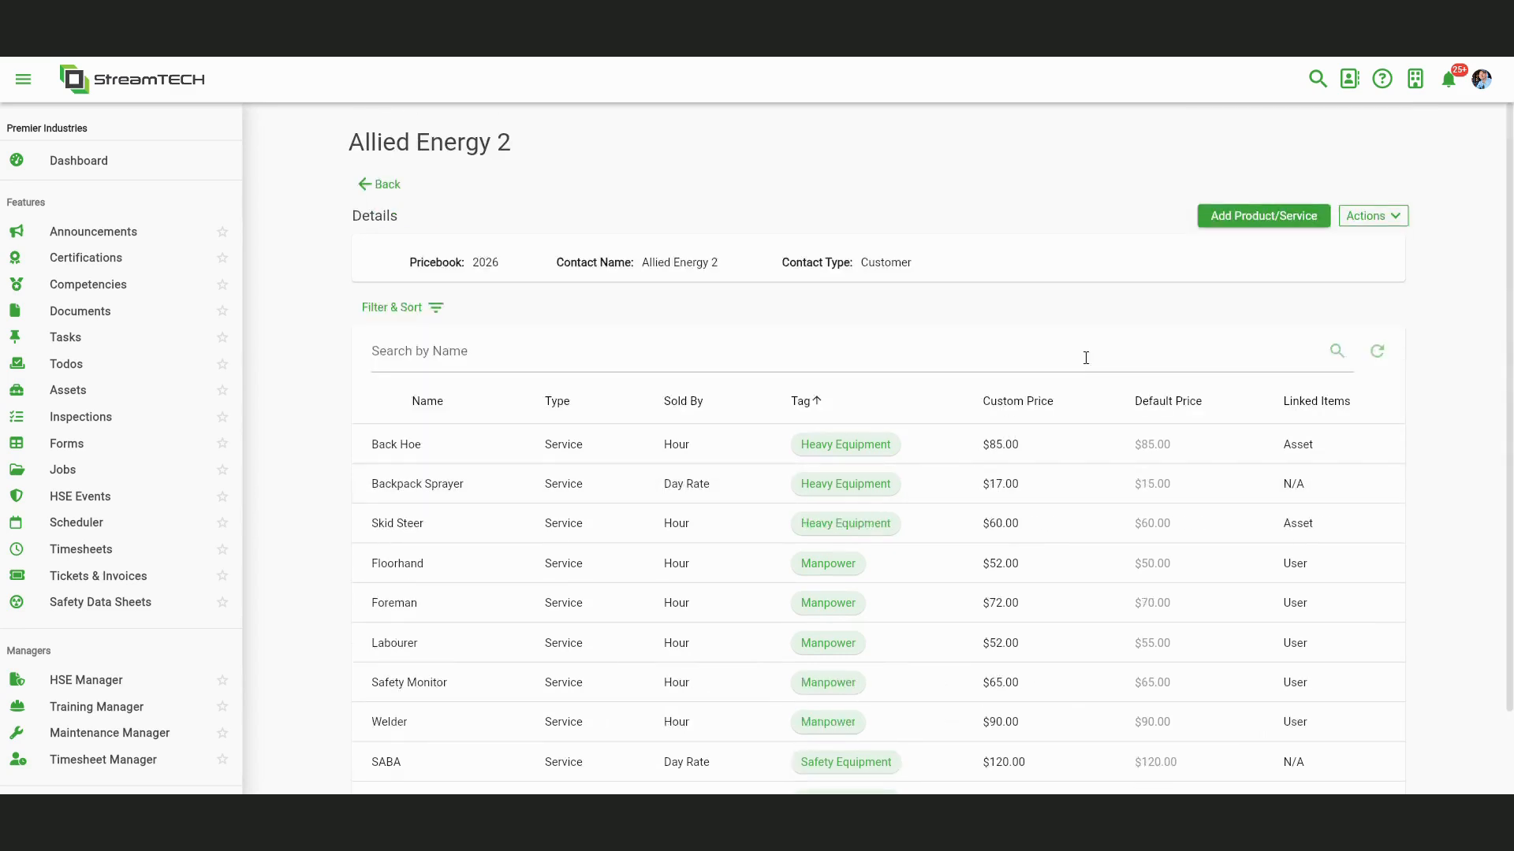
- Review the ticket settings for invoice header and footer fields, days till due, sales taxes, product/service tags and workflow
{"action": "left_click", "coordinate": [1415, 79]}
{"action": "left_click", "coordinate": [1351, 536]}
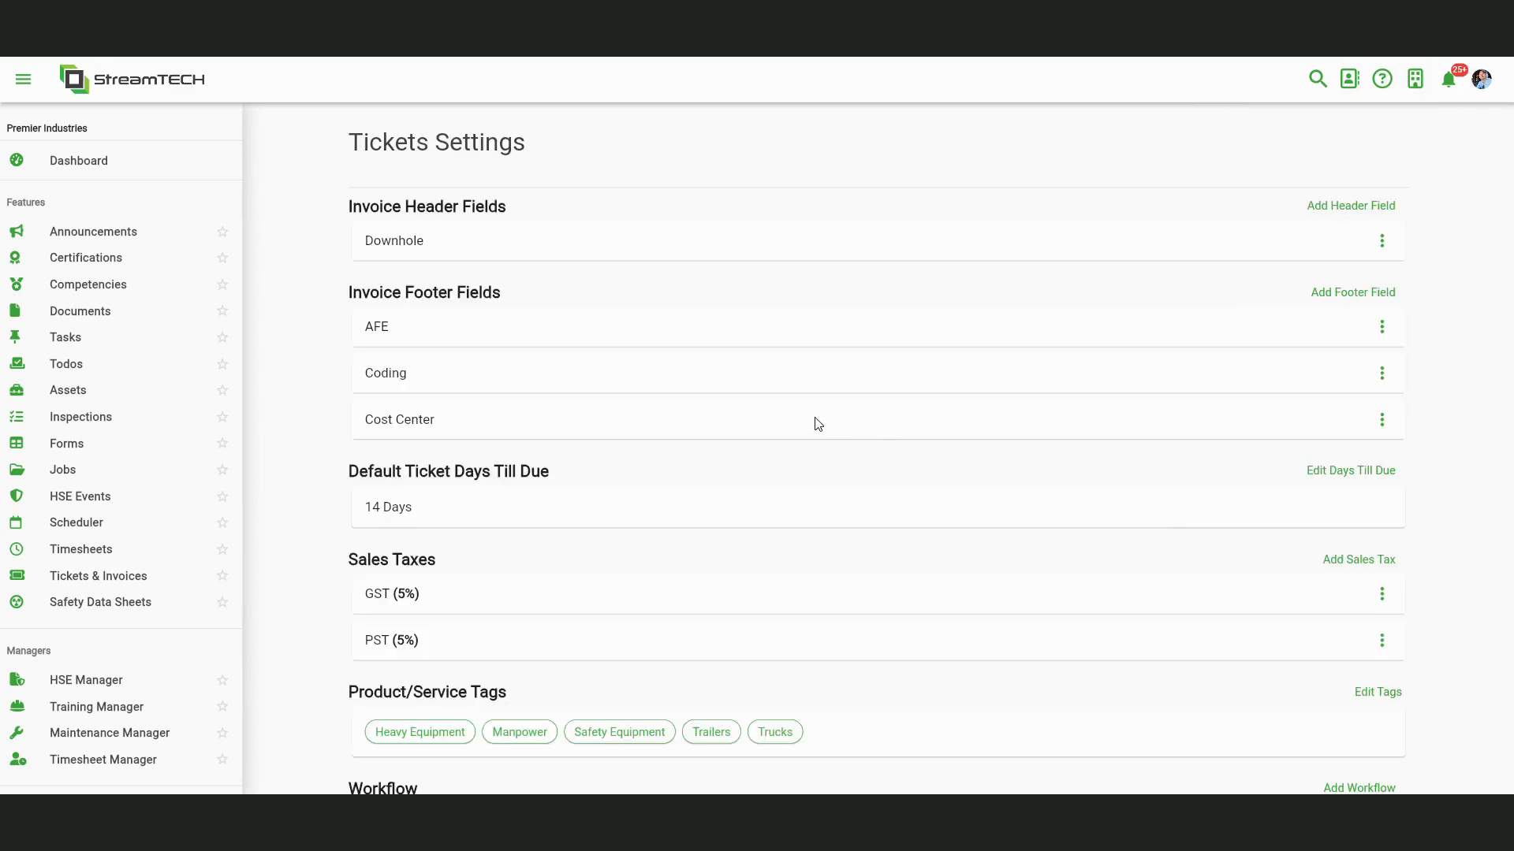
{"action": "scroll", "coordinate": [514, 513], "scroll_direction": "down", "scroll_amount": 2}
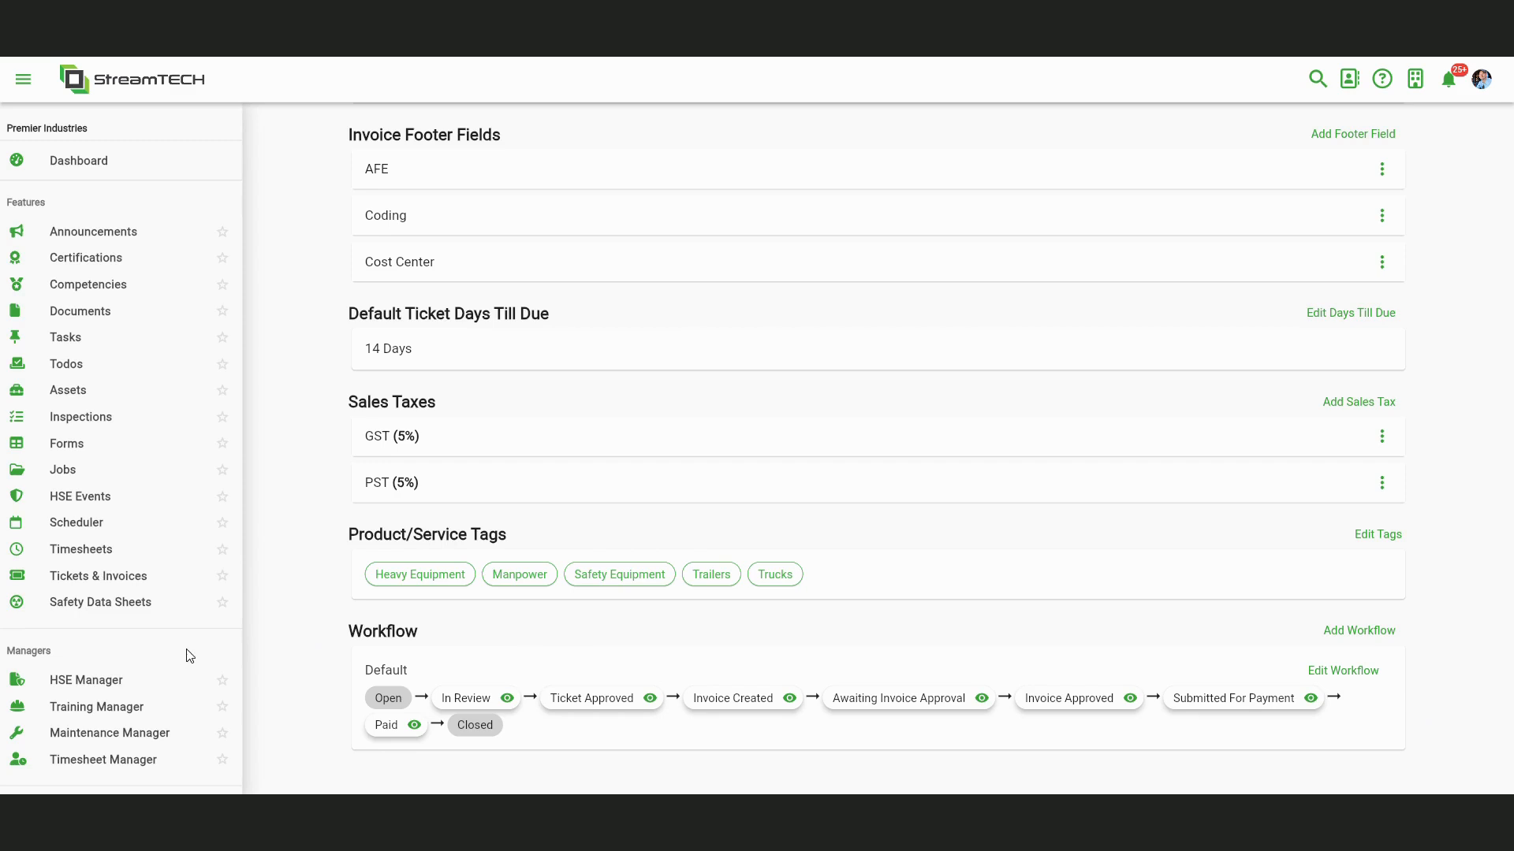
- View the 12/34 product's safety data sheet entry and its SDS PDF, then return to the dashboard
{"action": "left_click", "coordinate": [77, 604]}
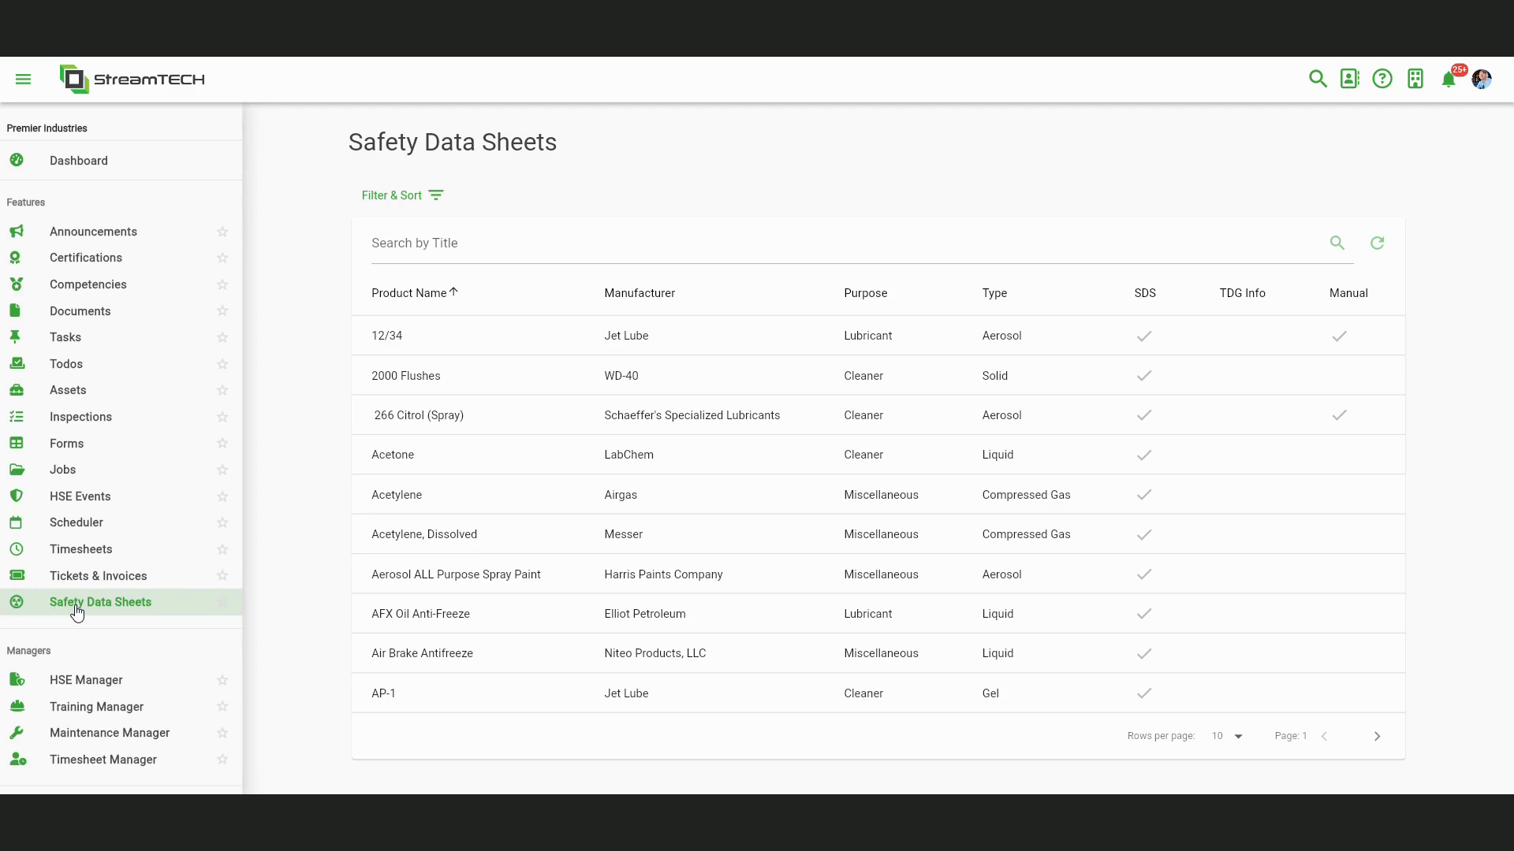
{"action": "left_click", "coordinate": [414, 341]}
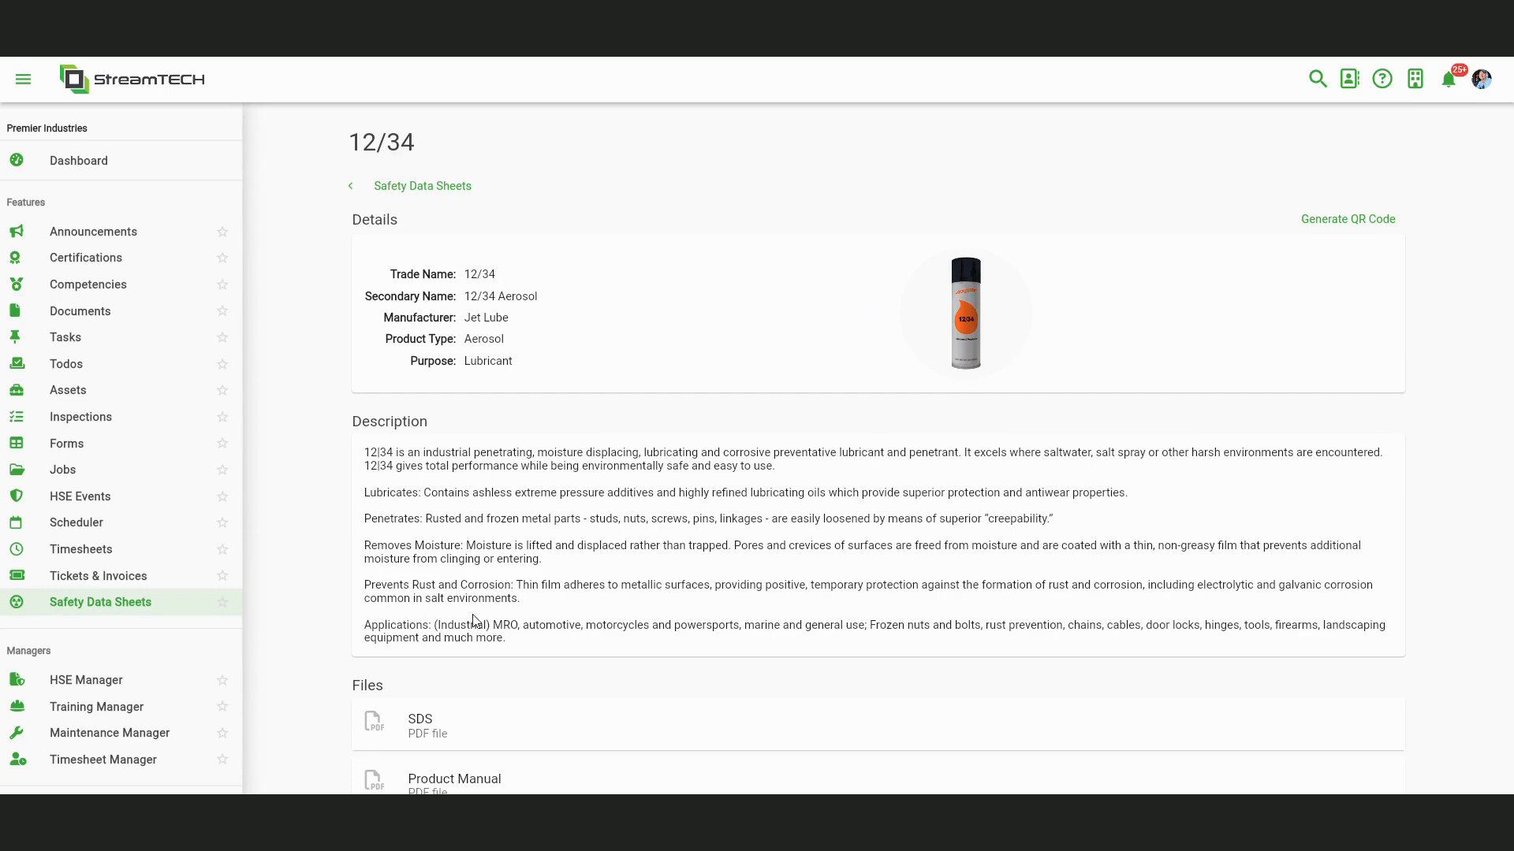
{"action": "scroll", "coordinate": [433, 617], "scroll_direction": "down", "scroll_amount": 1}
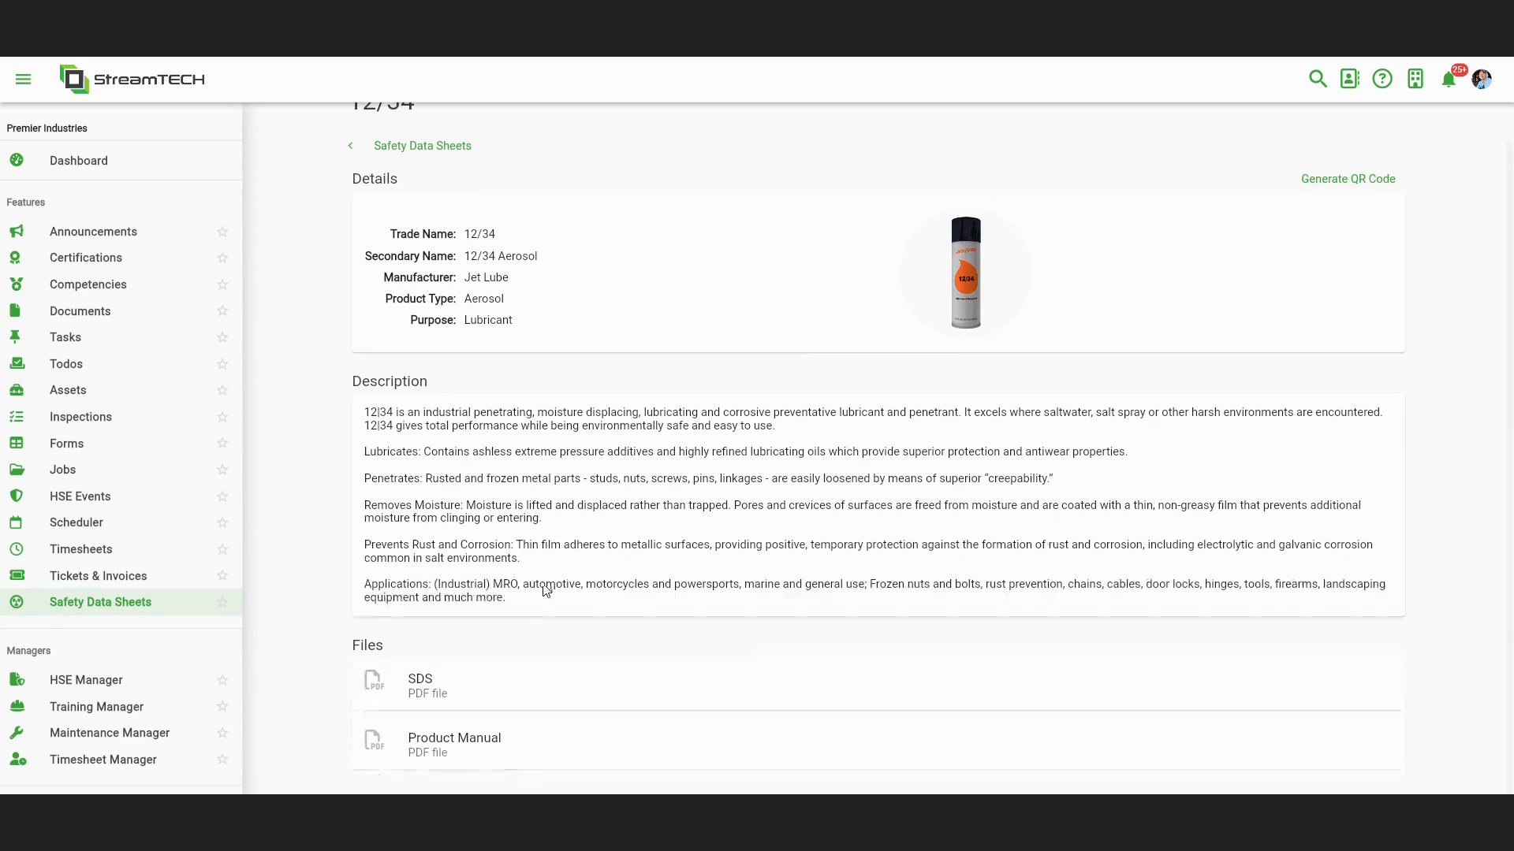
{"action": "left_click", "coordinate": [458, 697]}
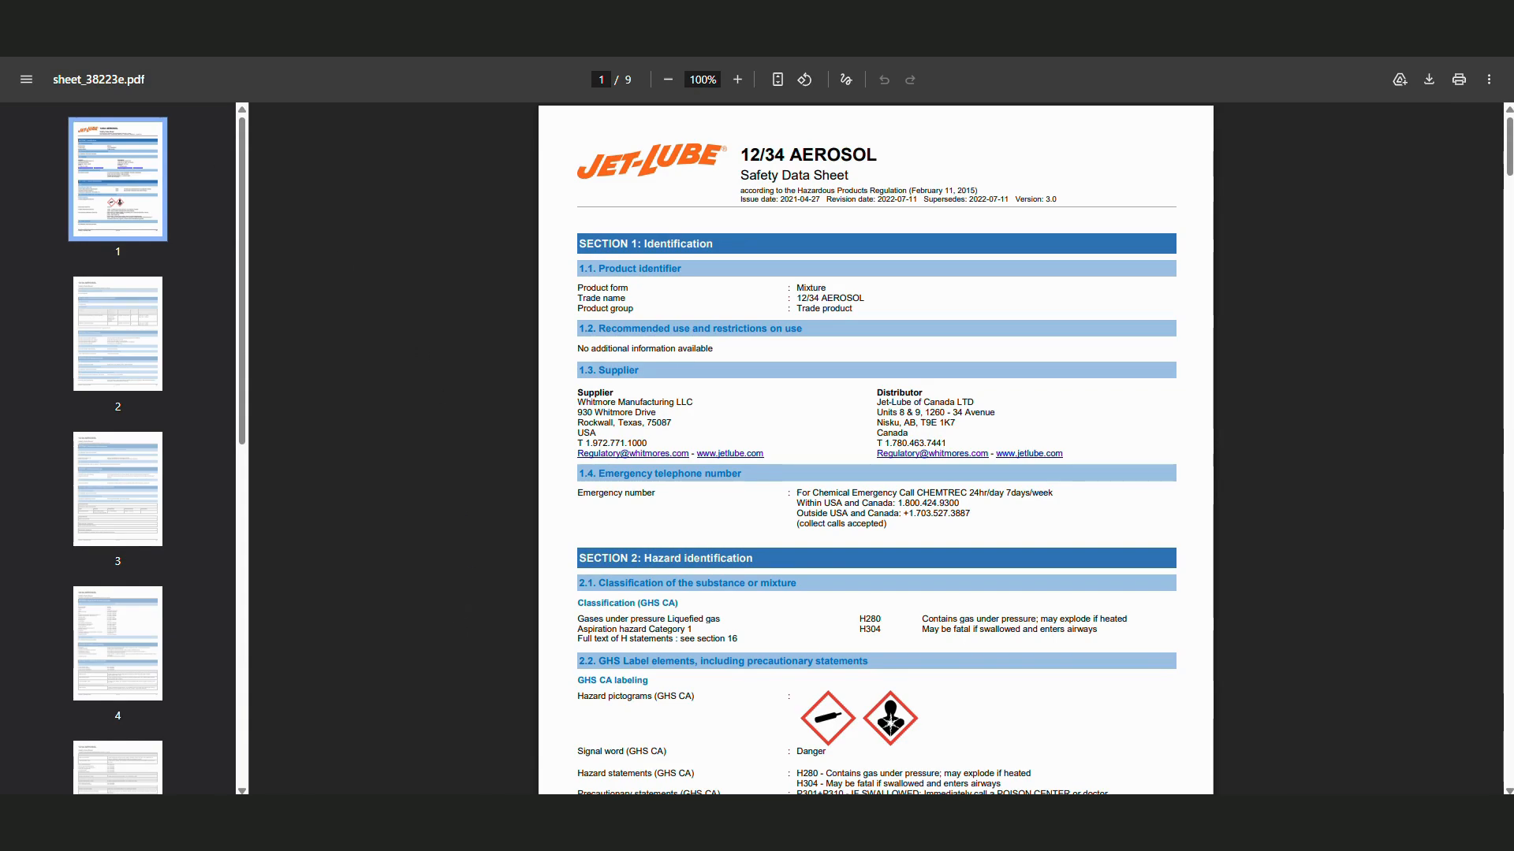
{"action": "key", "text": "ctrl+w"}
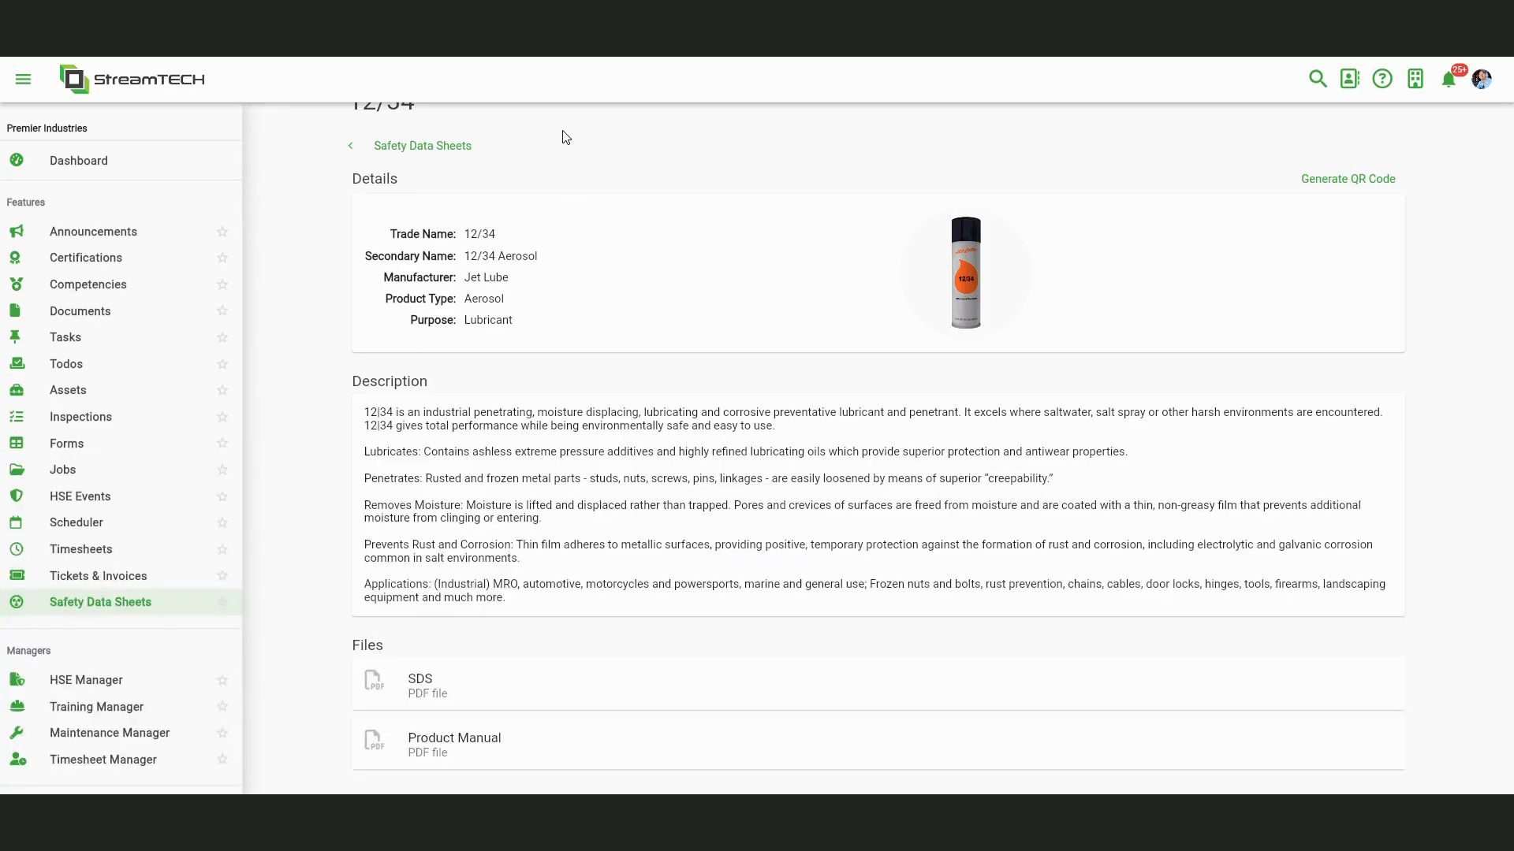
{"action": "left_click", "coordinate": [67, 161]}
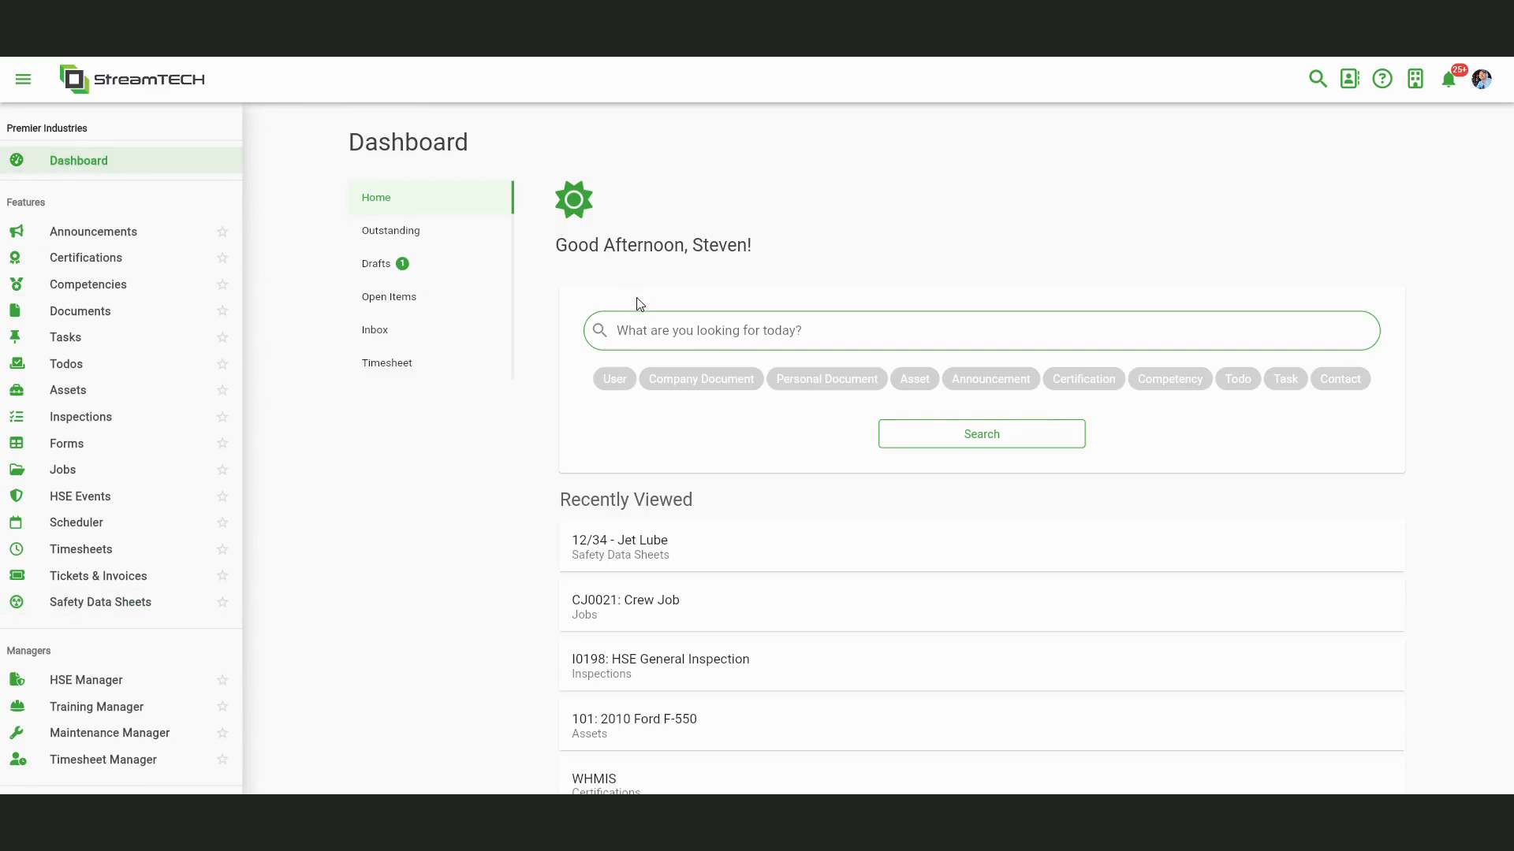